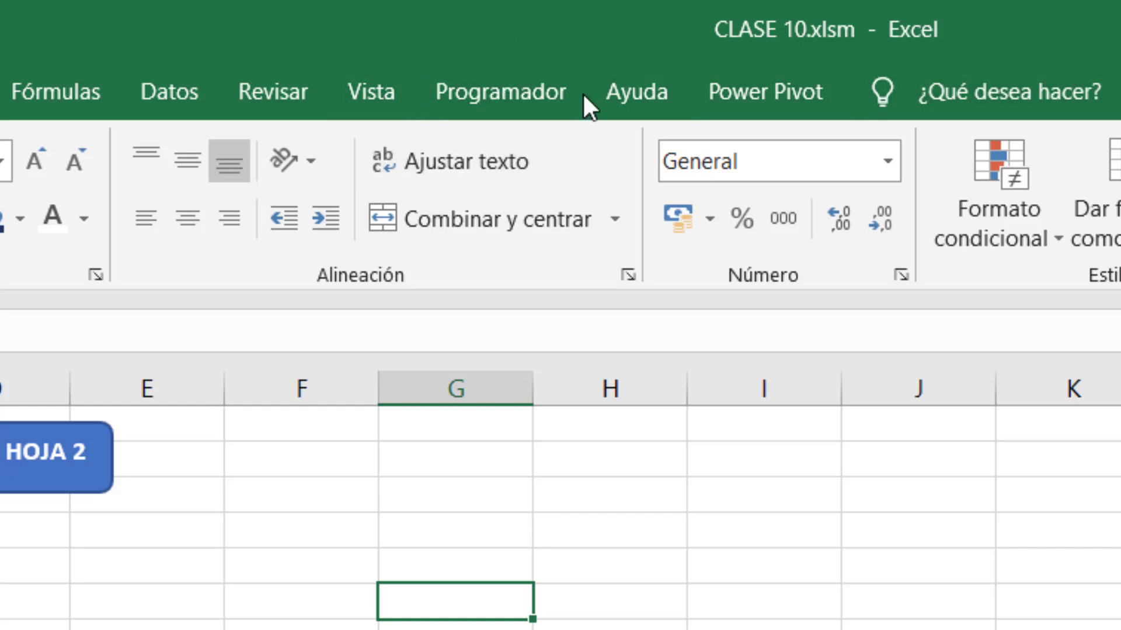
Re-enable the Programador tab through the ribbon customization in Excel Options.
left_click(499, 91)
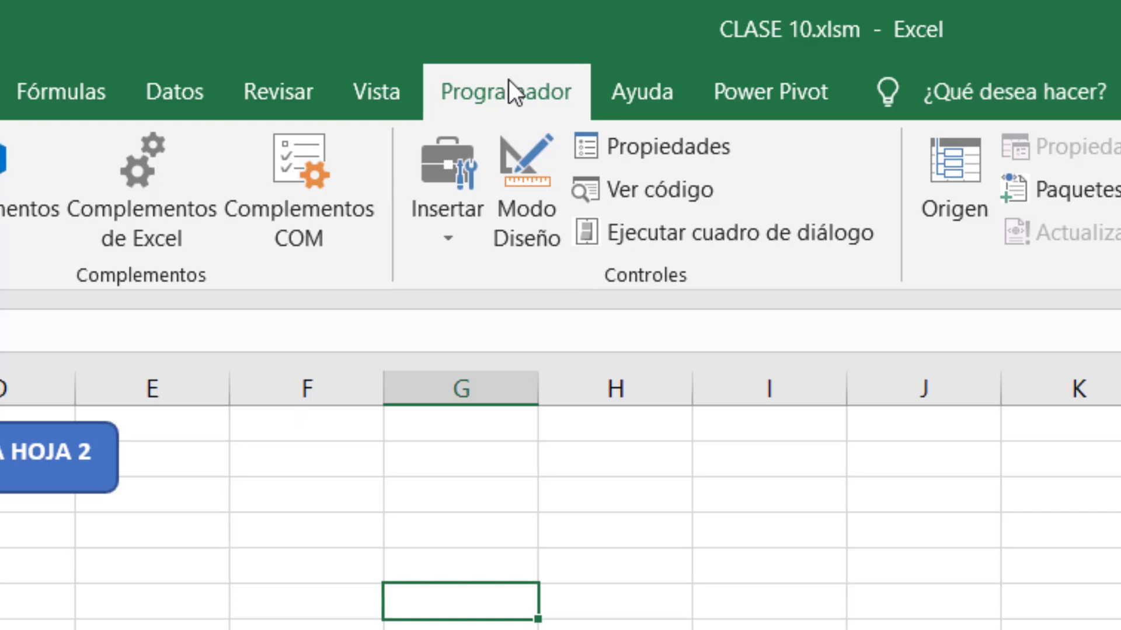
left_click(66, 91)
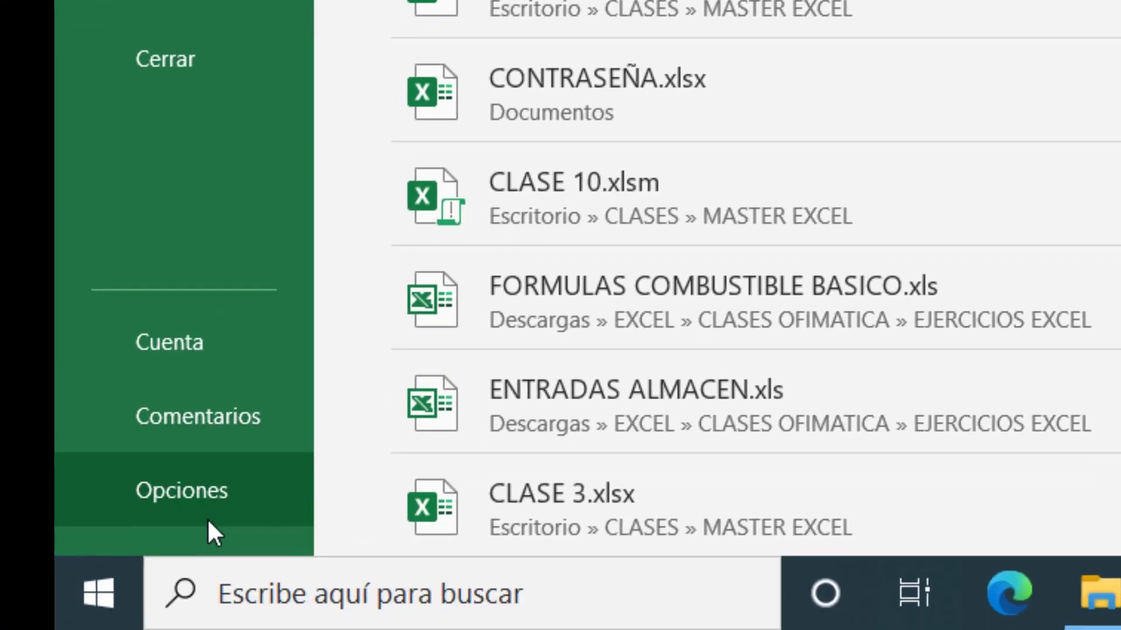
left_click(209, 503)
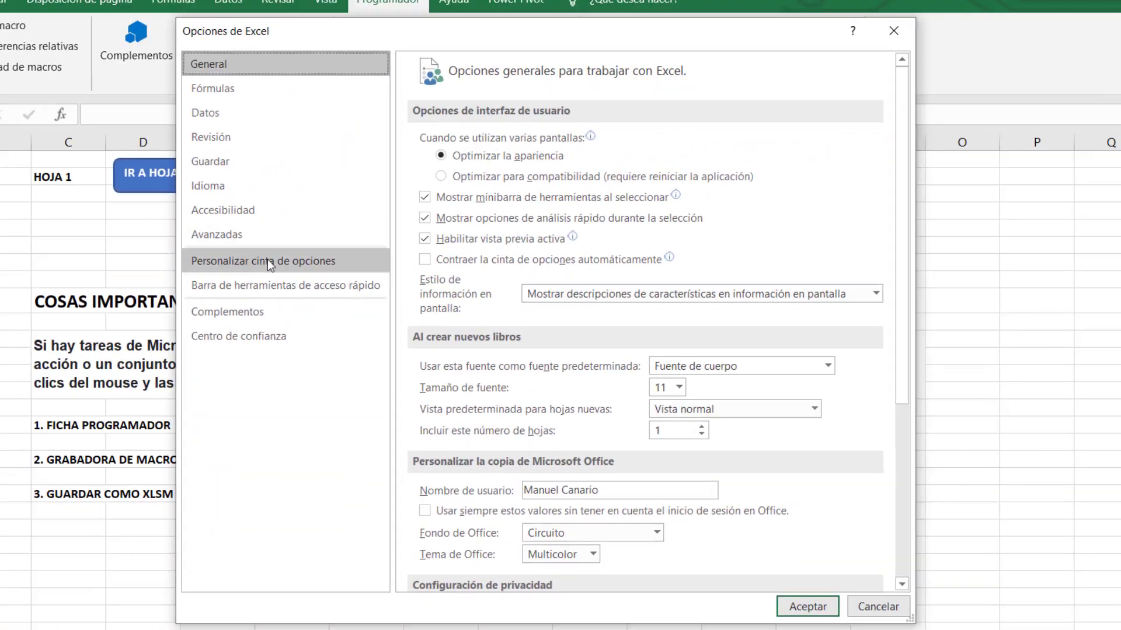
left_click(298, 261)
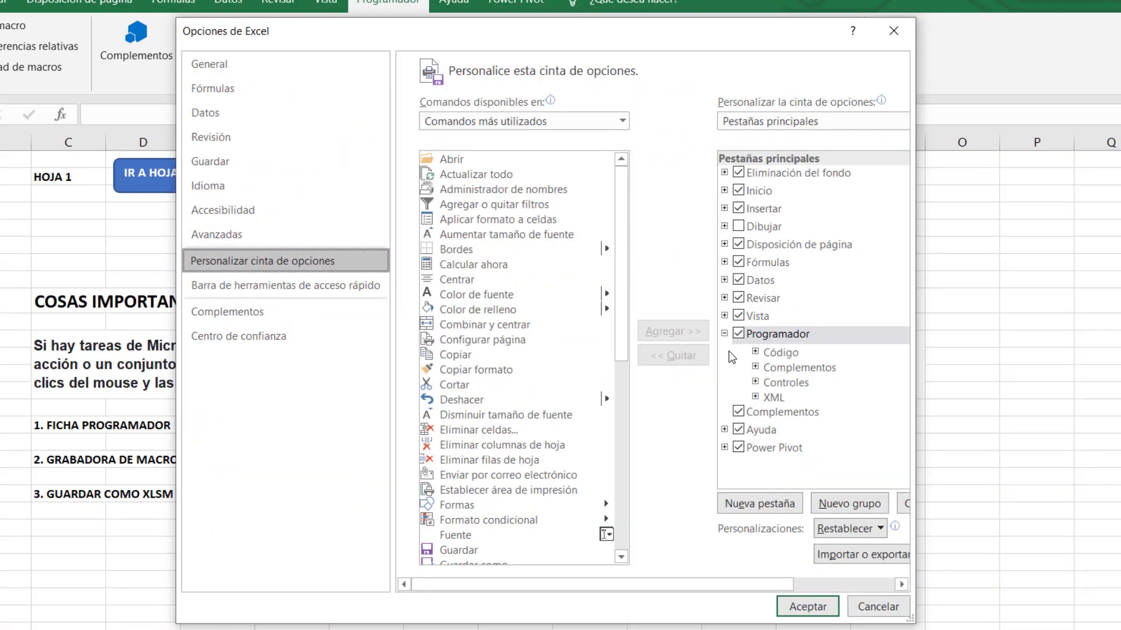
left_click(739, 335)
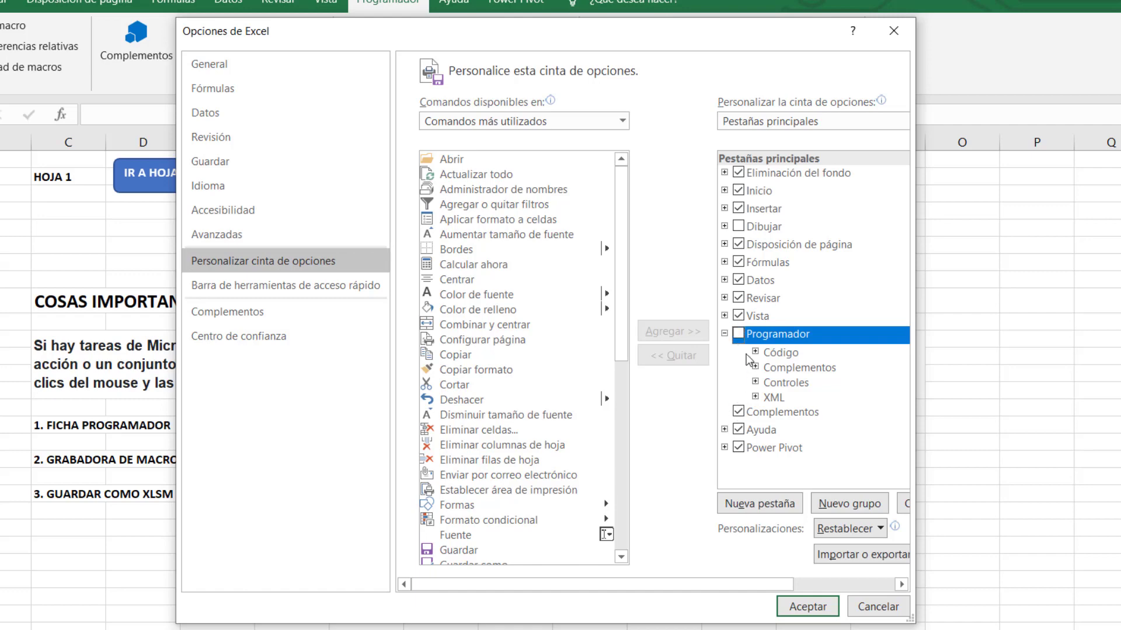
left_click(739, 335)
left_click(807, 607)
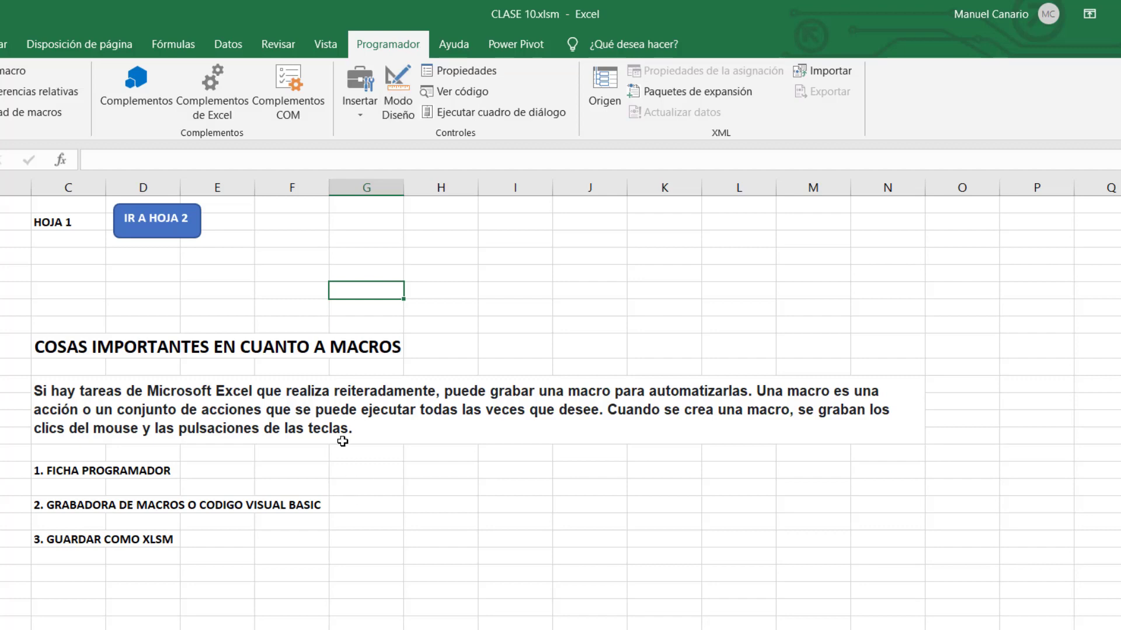
left_click(56, 507)
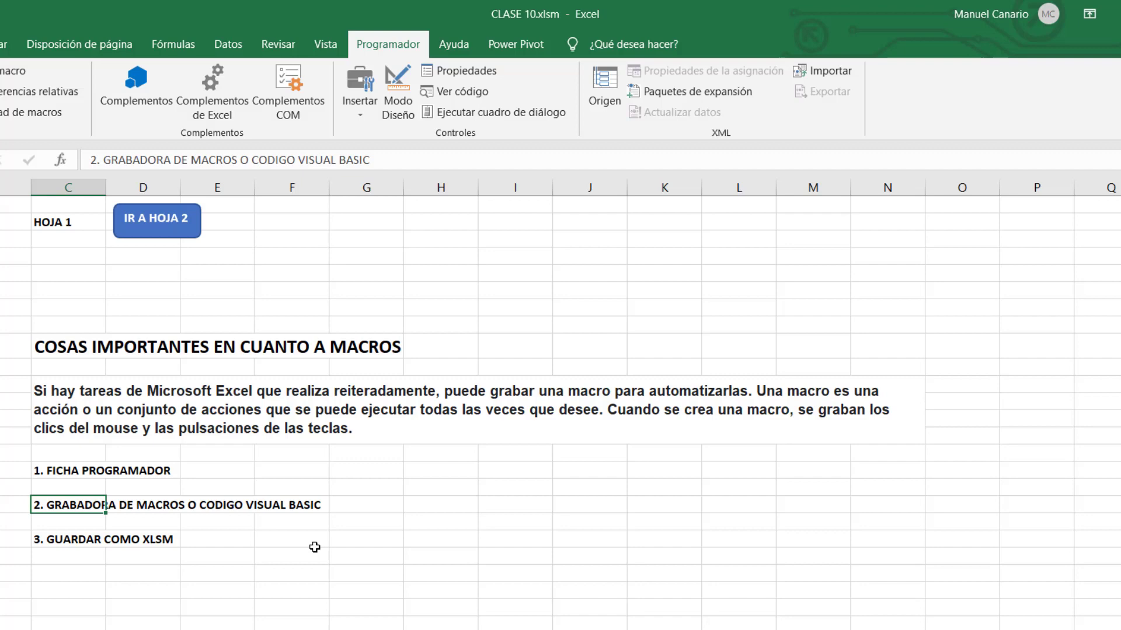
left_click(74, 540)
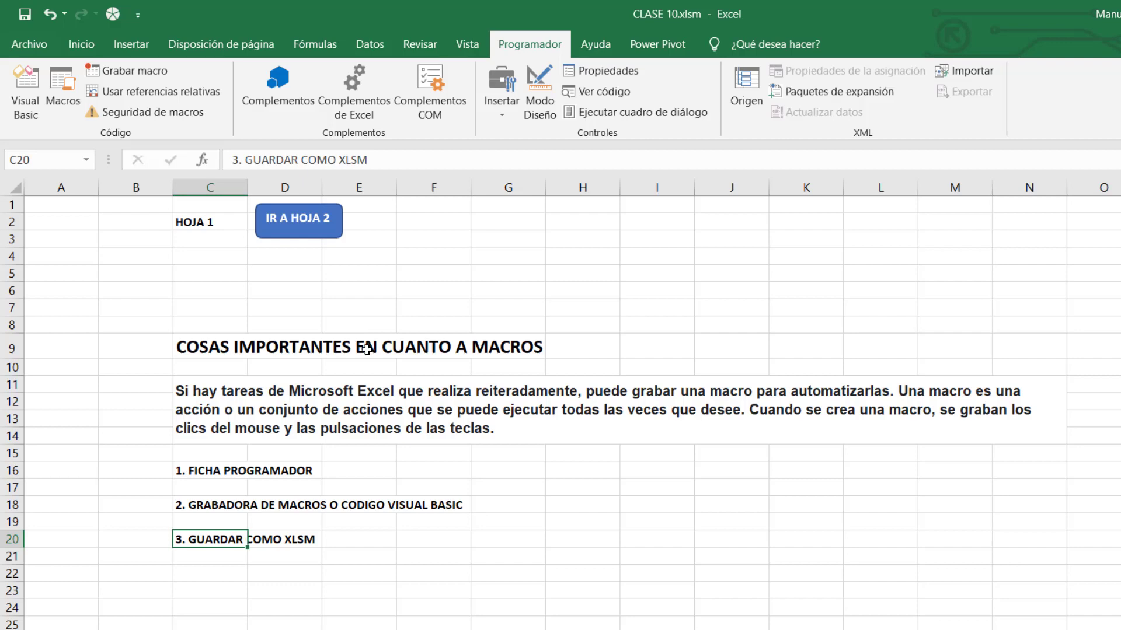
left_click(32, 44)
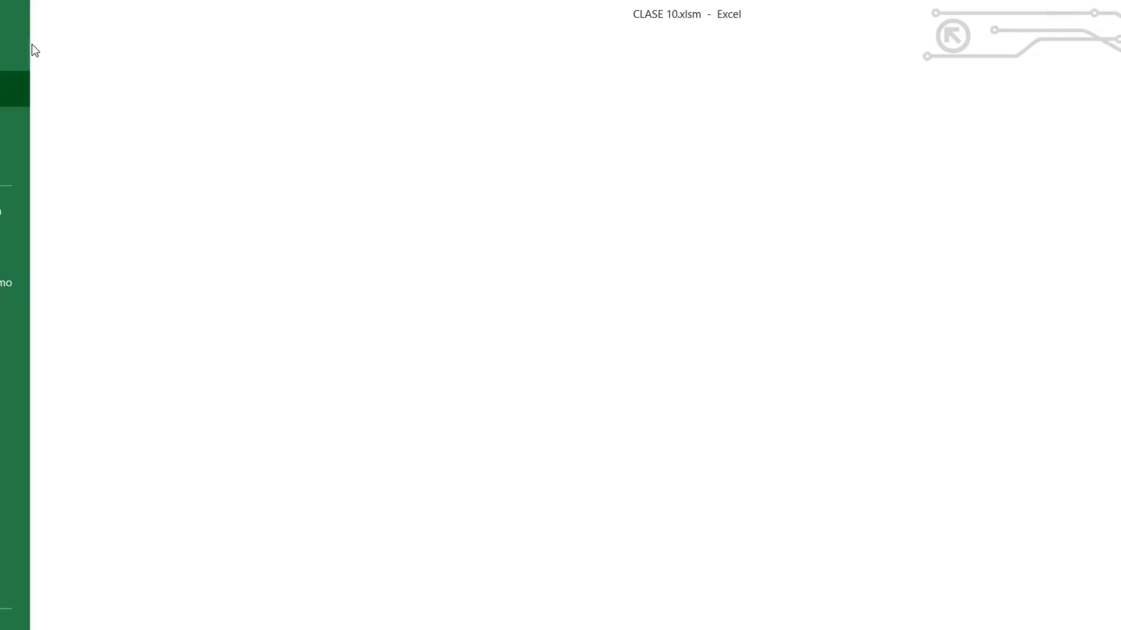
left_click(93, 282)
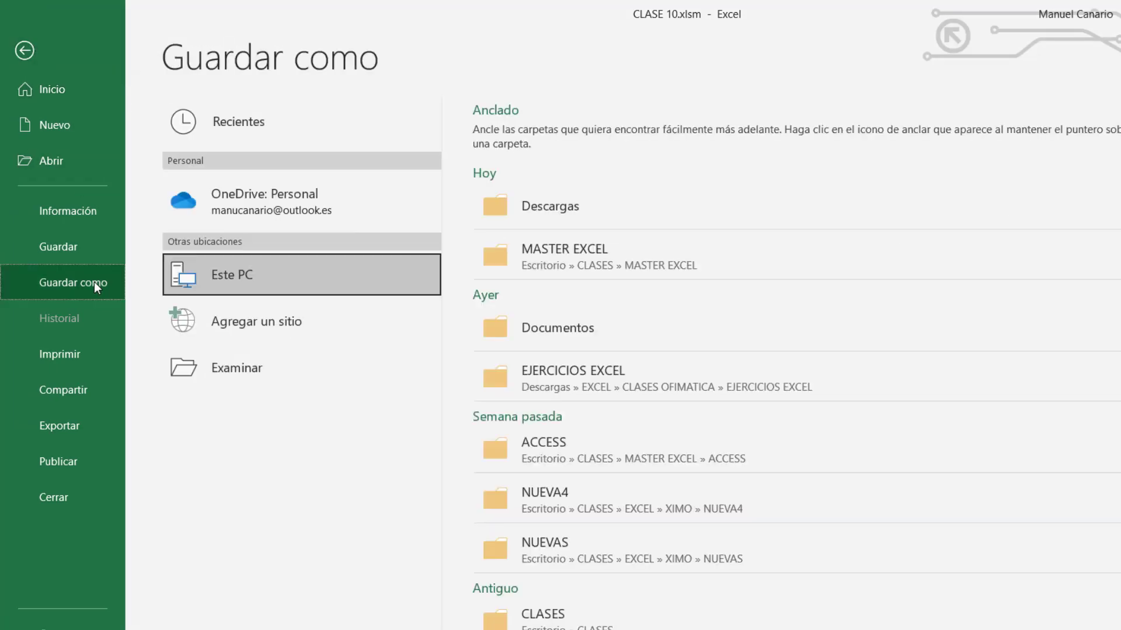
left_click(268, 366)
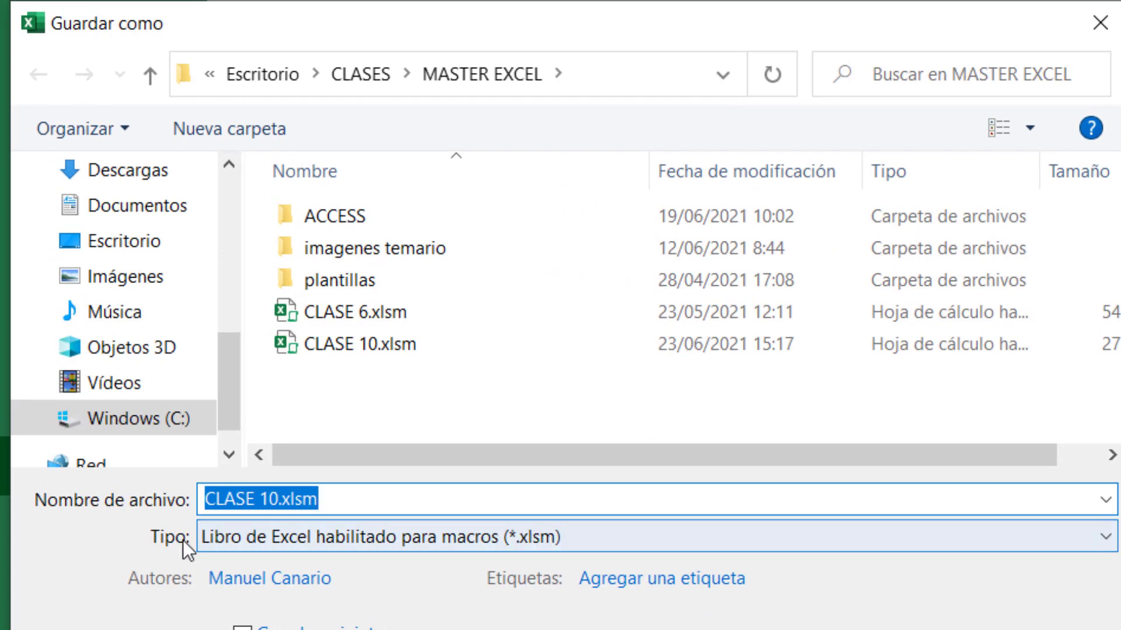
left_click(563, 539)
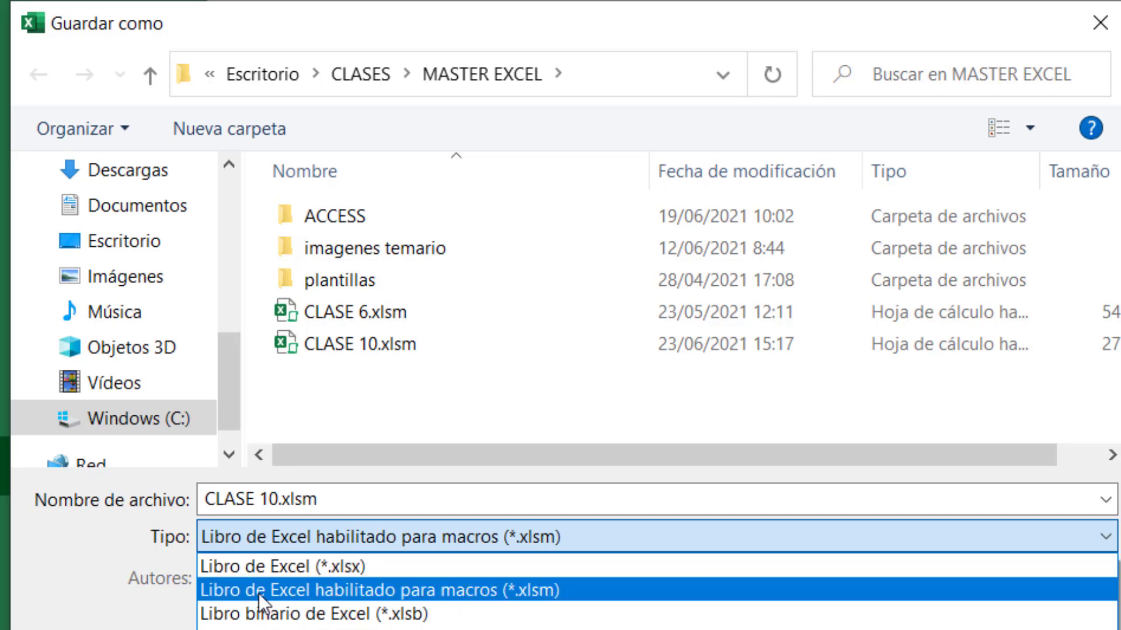
left_click(584, 591)
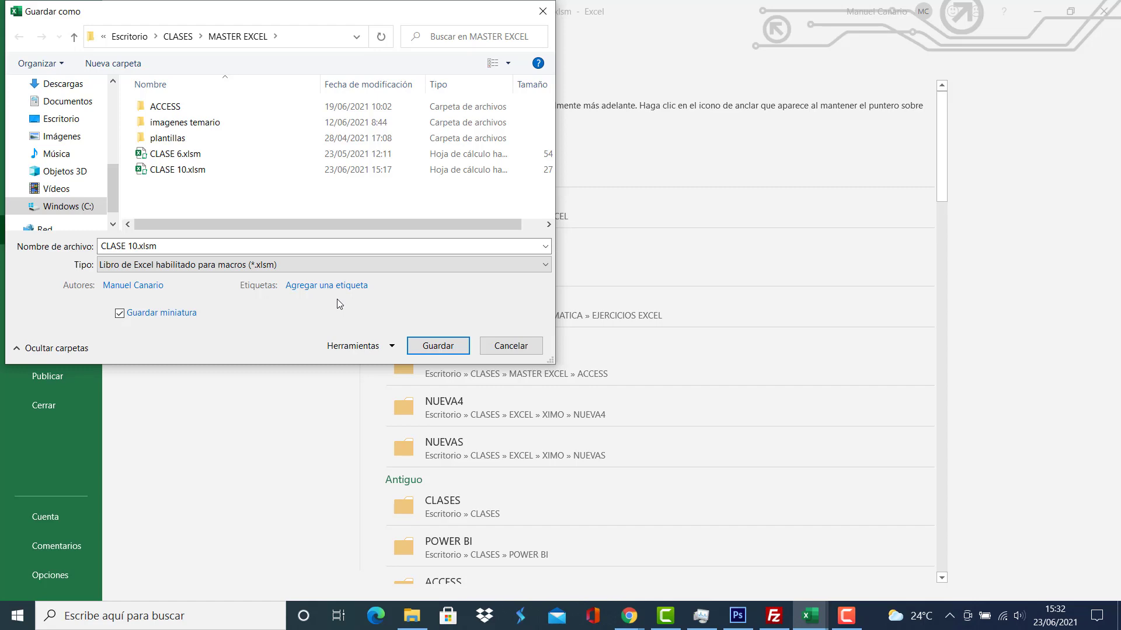
left_click(525, 346)
left_click(21, 45)
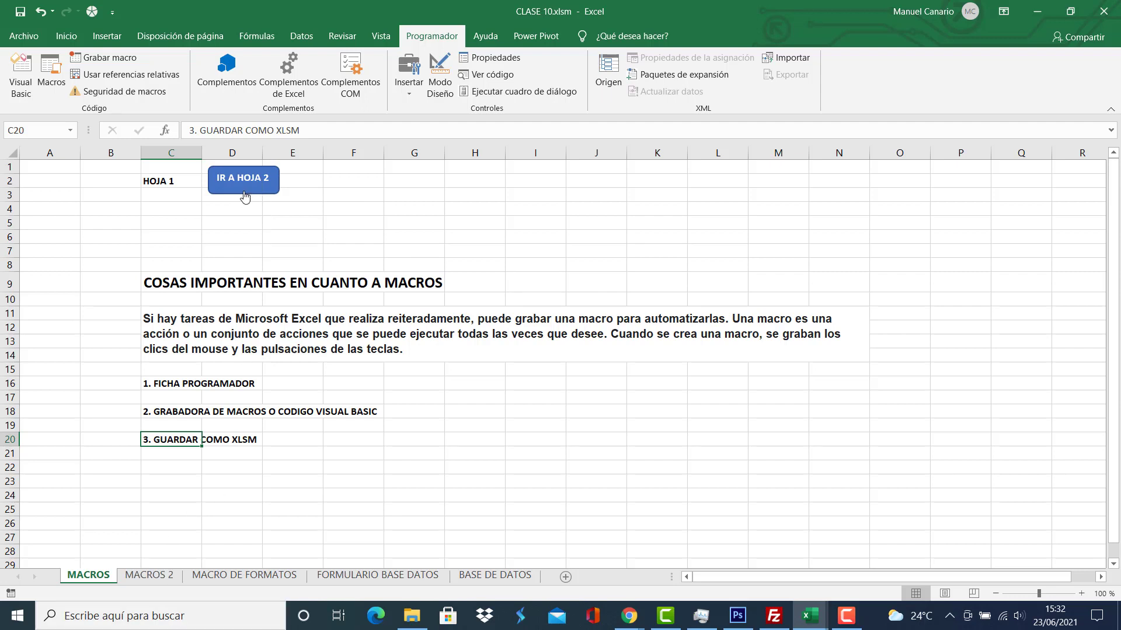
left_click(166, 181)
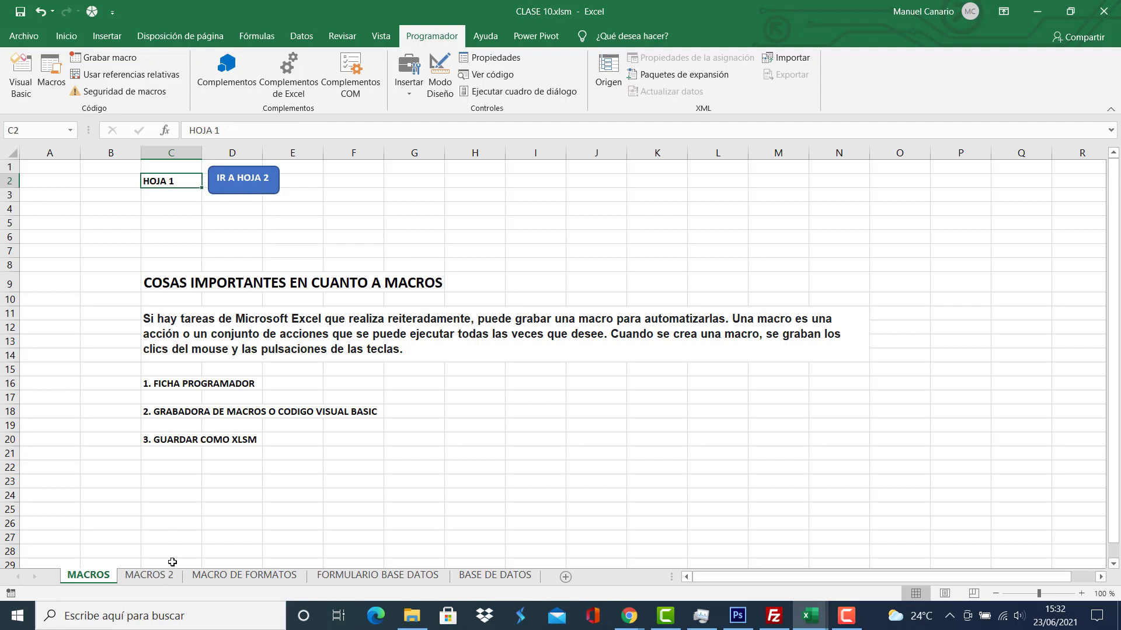
left_click(159, 580)
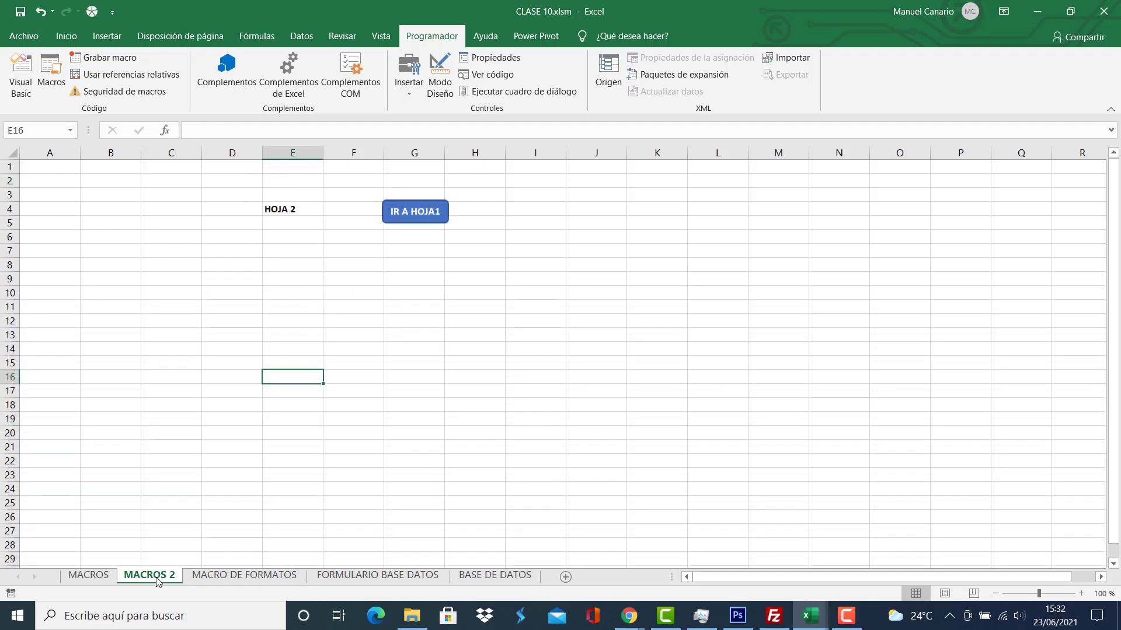
left_click(293, 208)
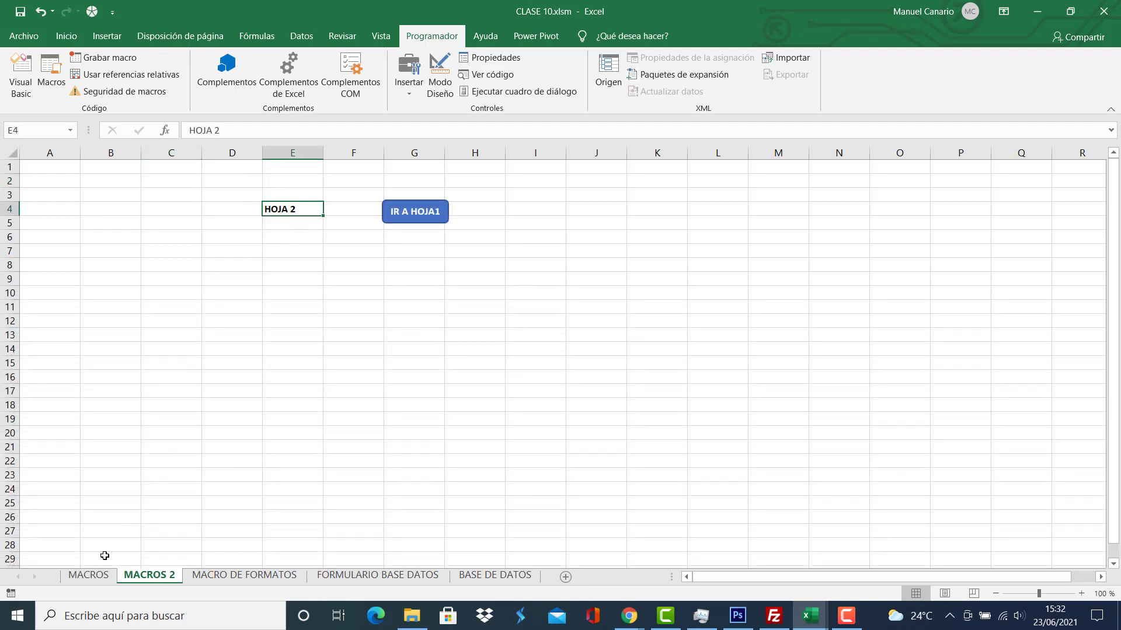
left_click(103, 577)
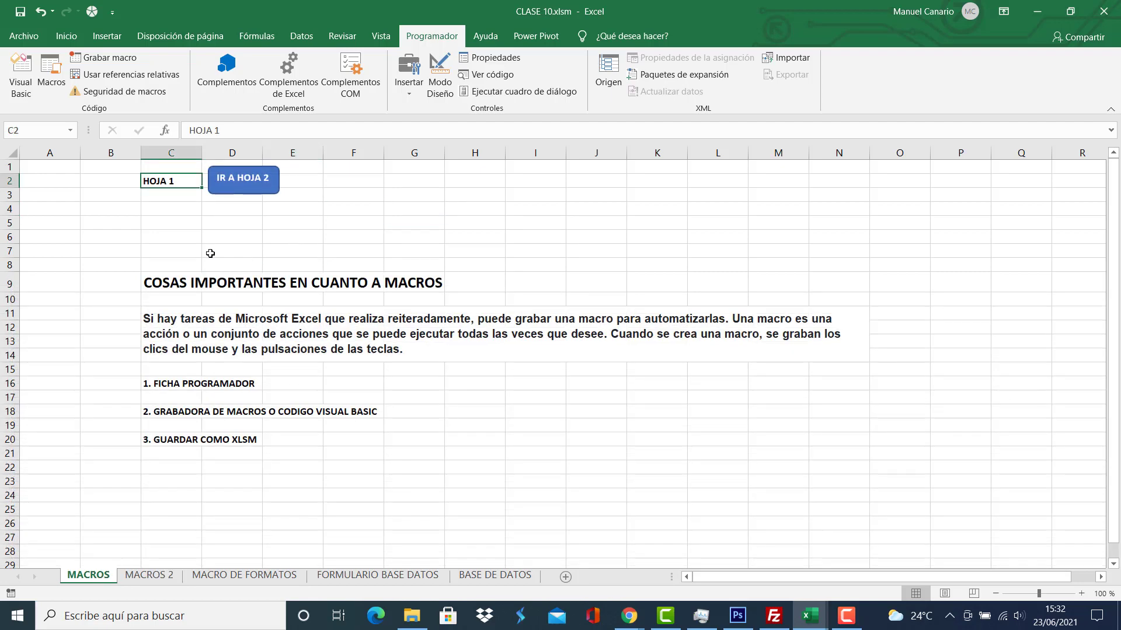
left_click(238, 236)
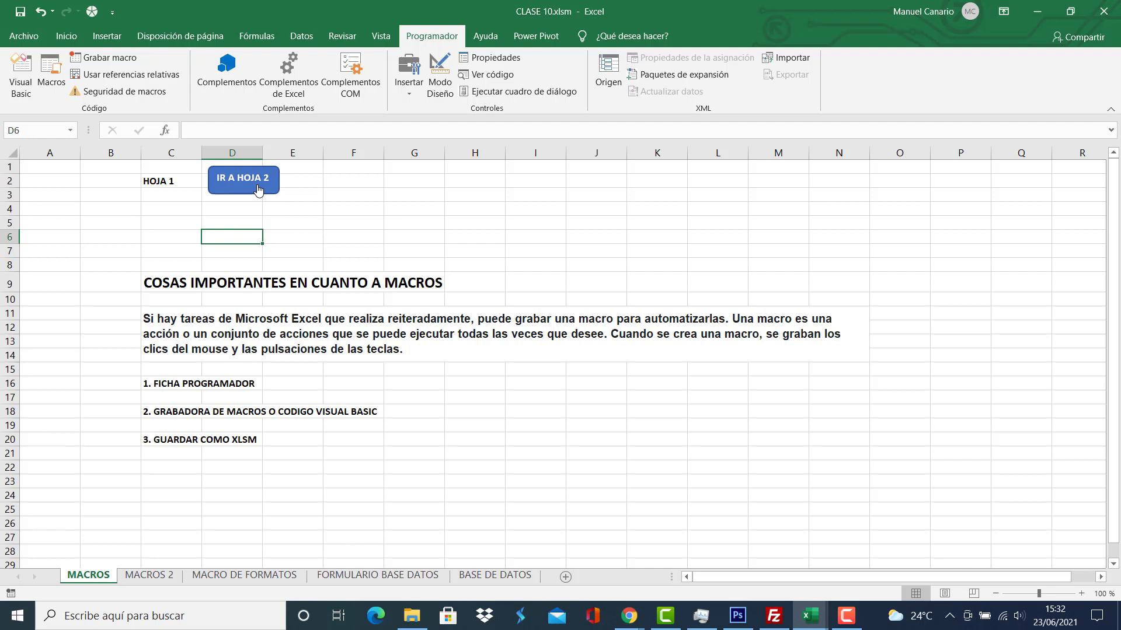
left_click(158, 576)
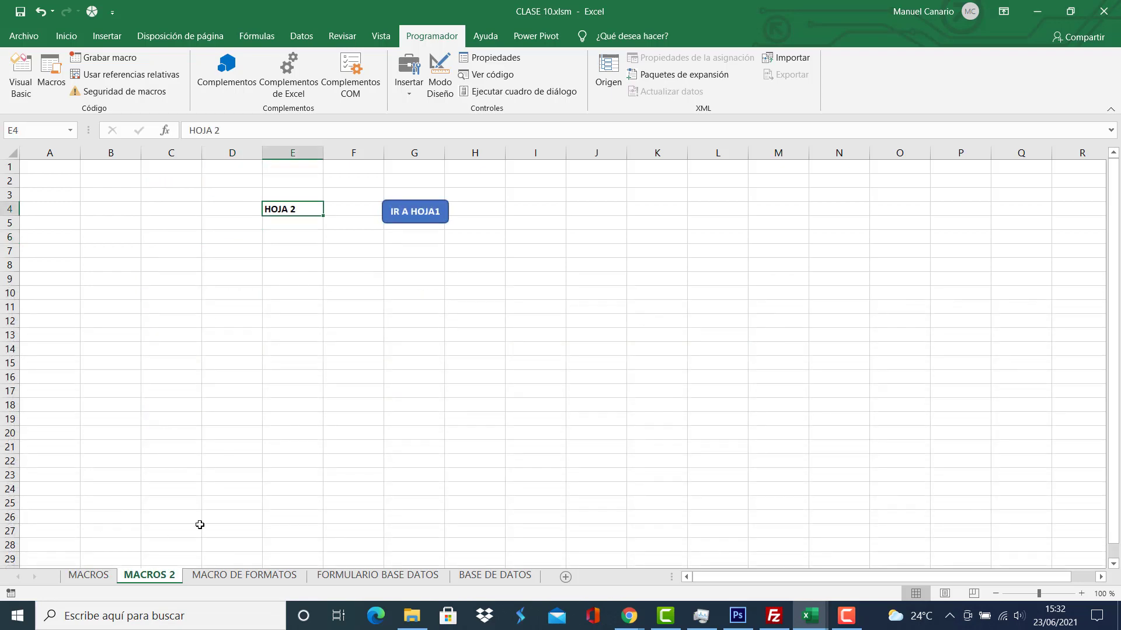
left_click(88, 576)
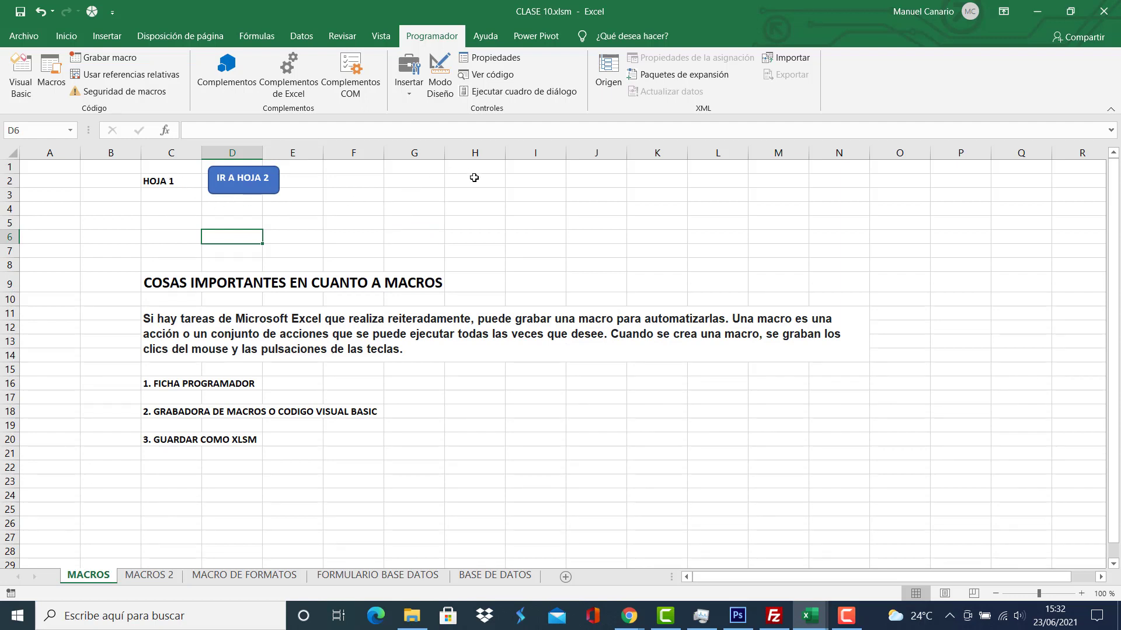
left_click(474, 179)
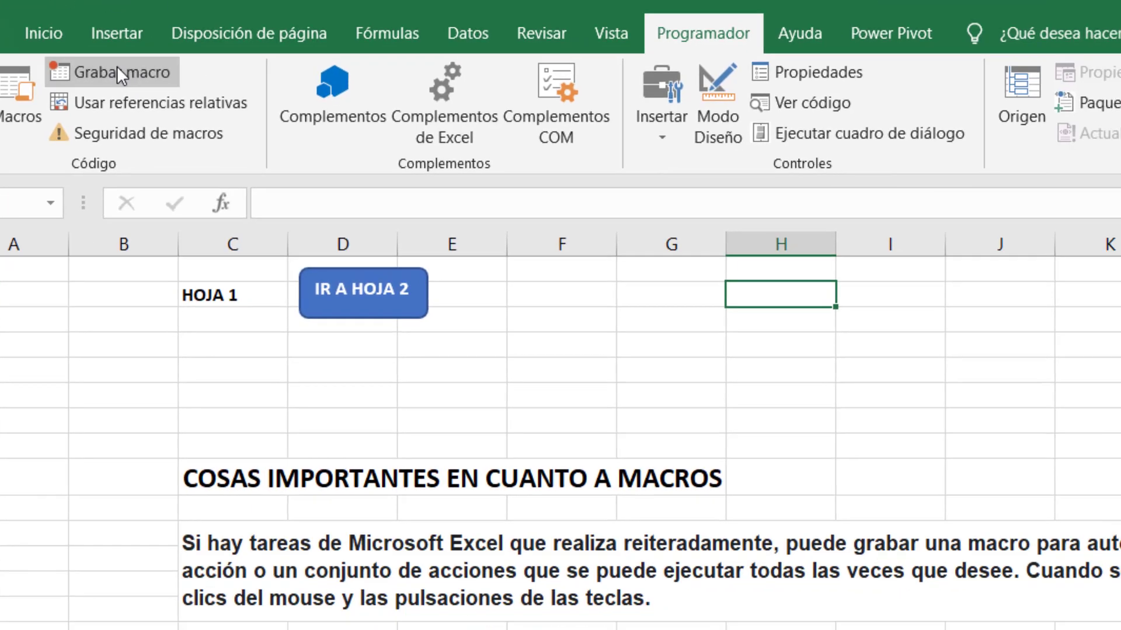
Start recording a new macro, replacing the default name with IRHOJA2.
left_click(194, 100)
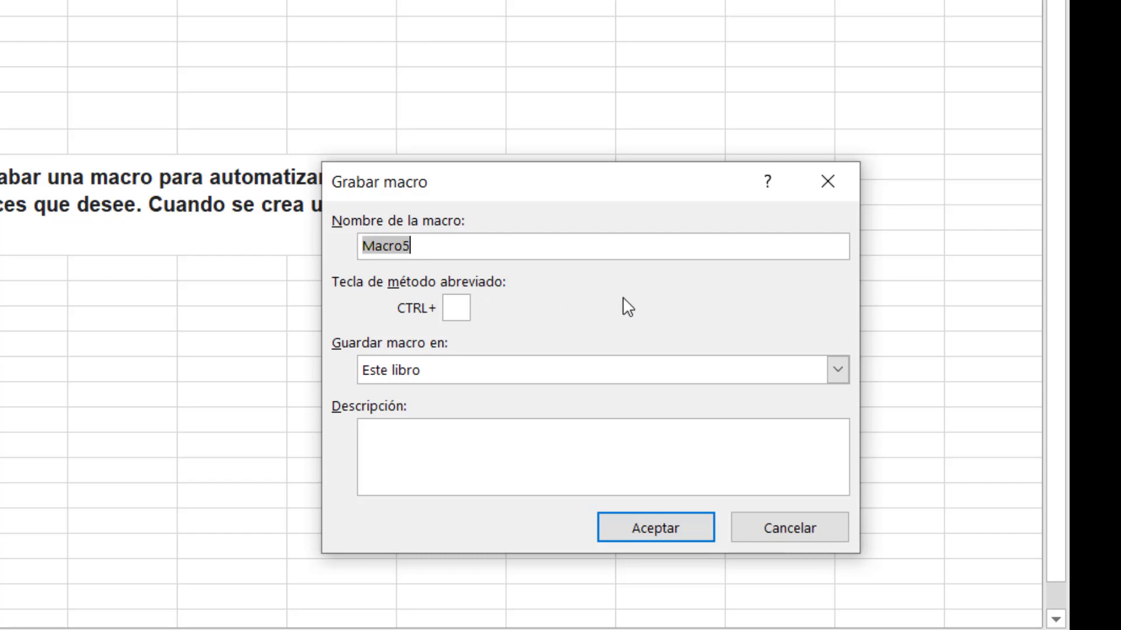
key("BackSpace")
type("IR")
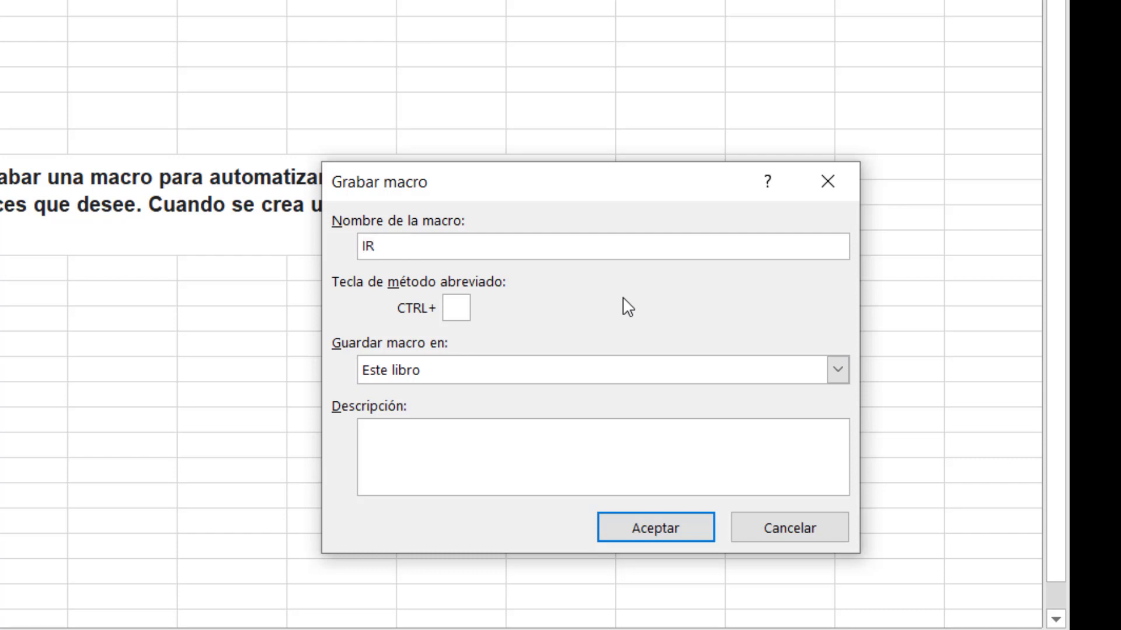
type("HOJA2")
left_click(650, 535)
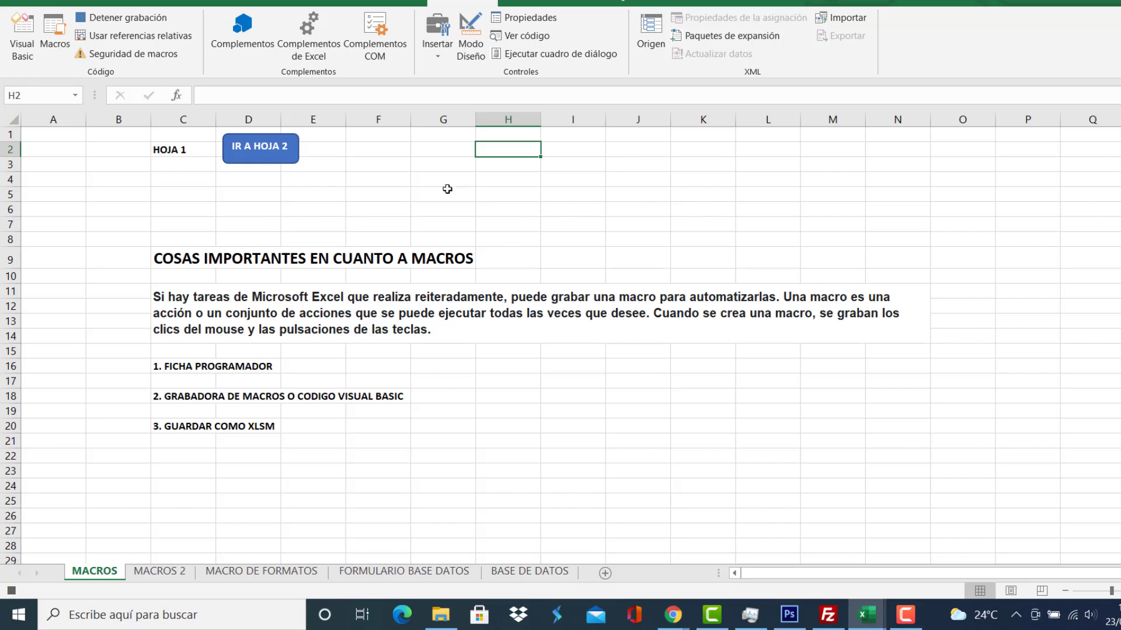
Record the switch to MACROS 2, stop recording, then check both sheets, ending on MACROS.
left_click(170, 577)
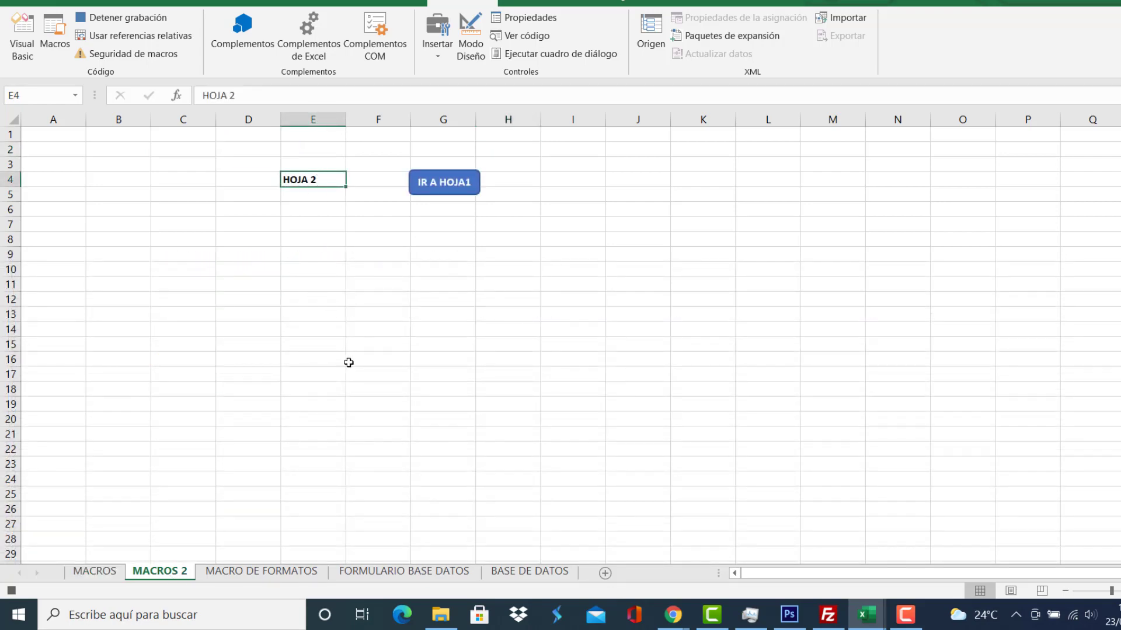
left_click(128, 17)
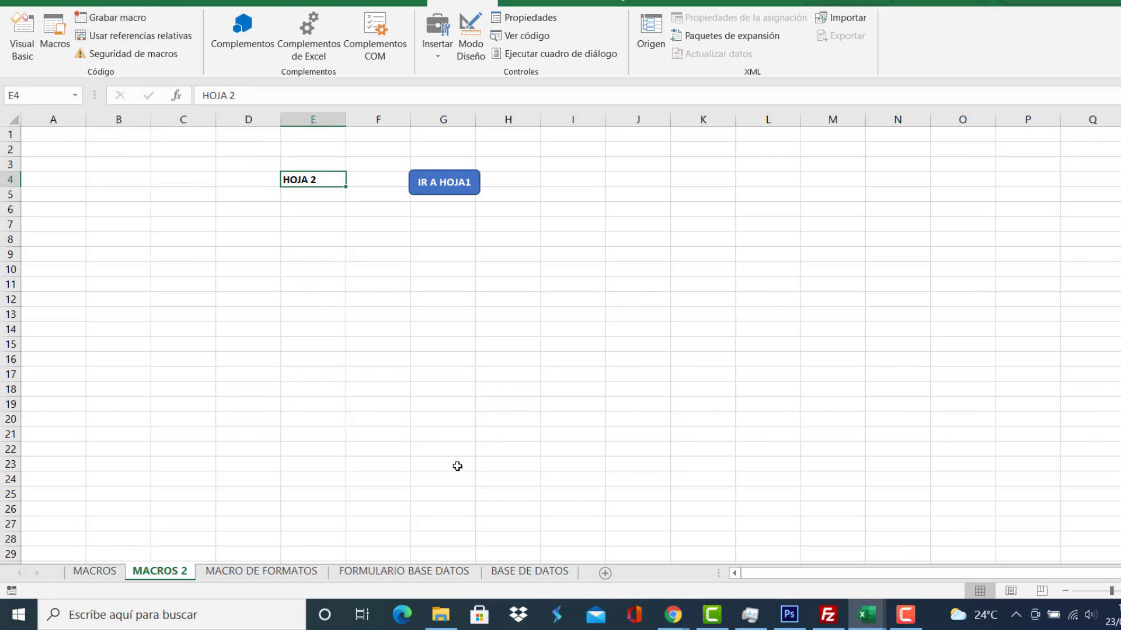
left_click(94, 571)
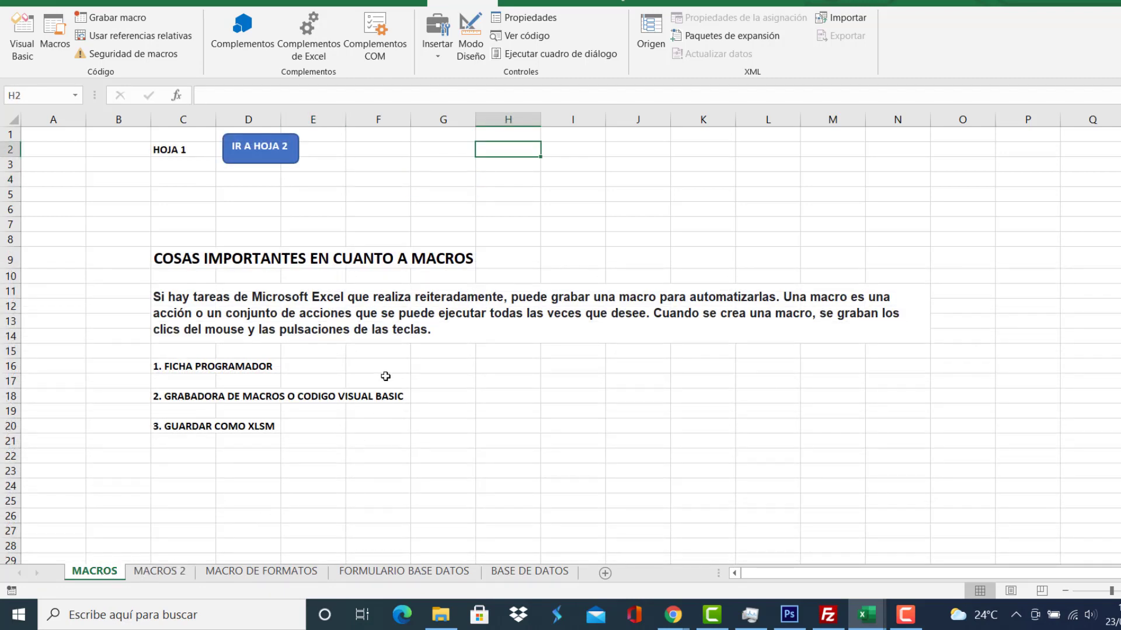
left_click(135, 36)
left_click(174, 573)
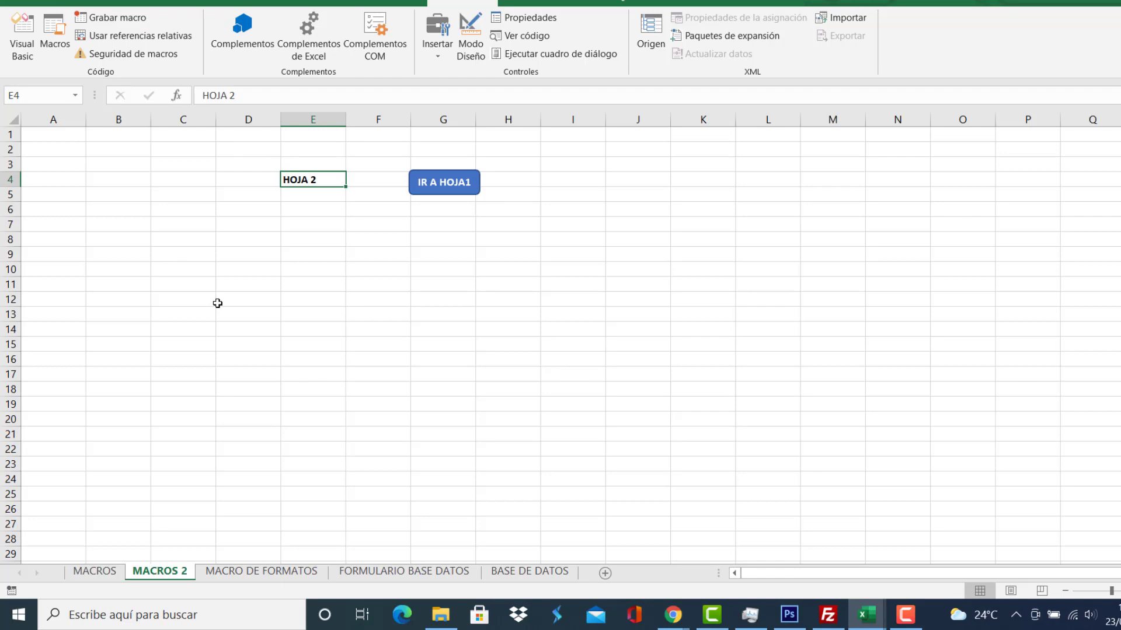
left_click(107, 575)
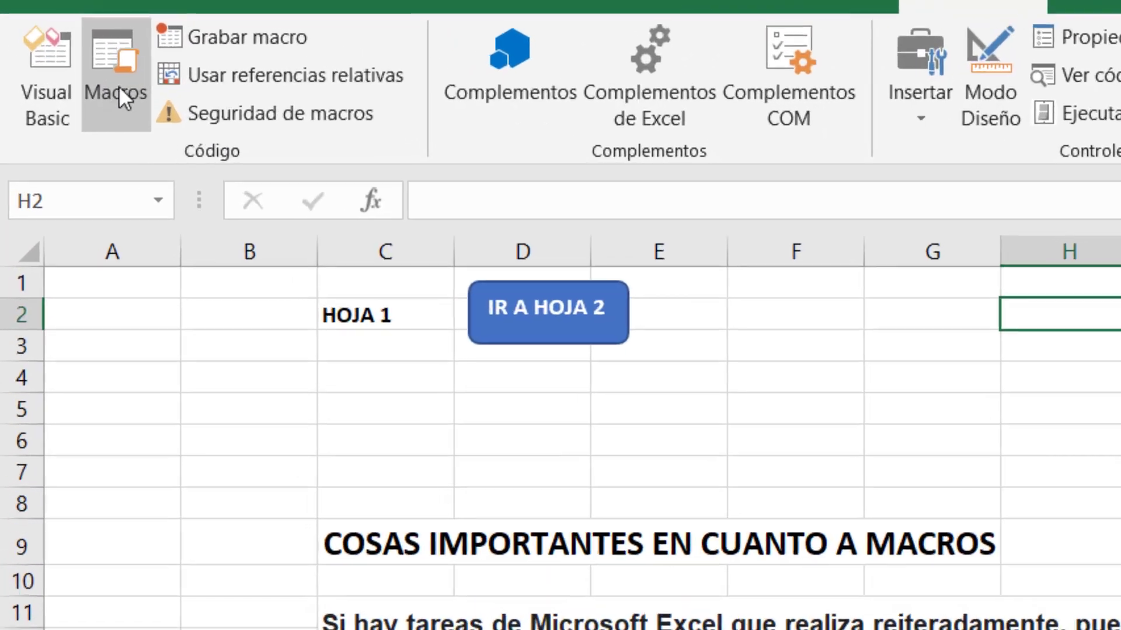
left_click(120, 90)
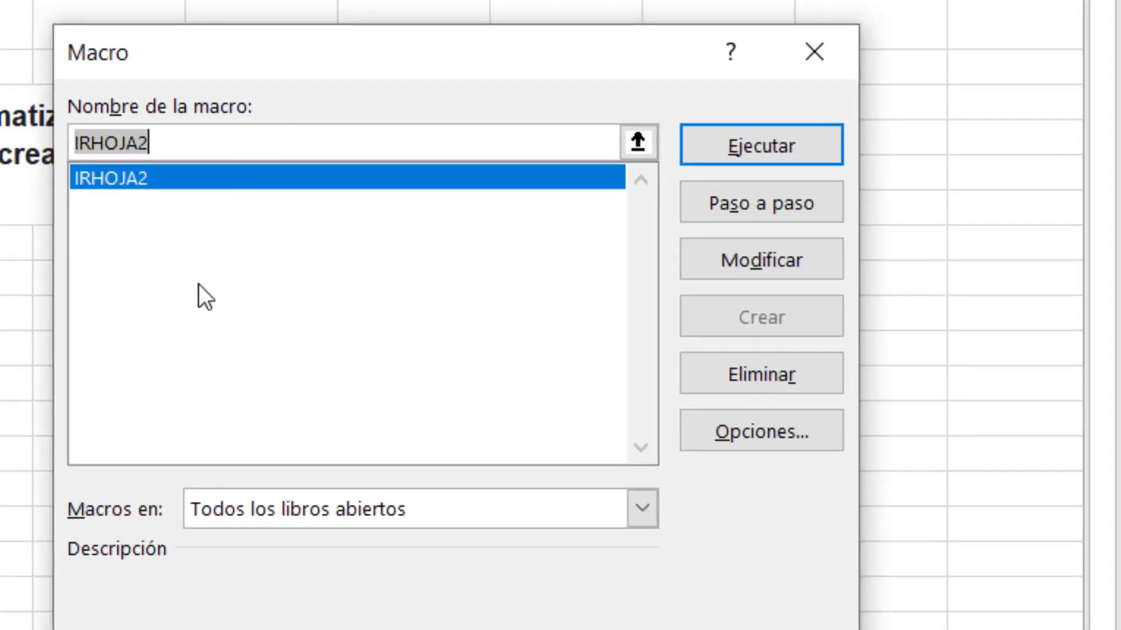
left_click(334, 330)
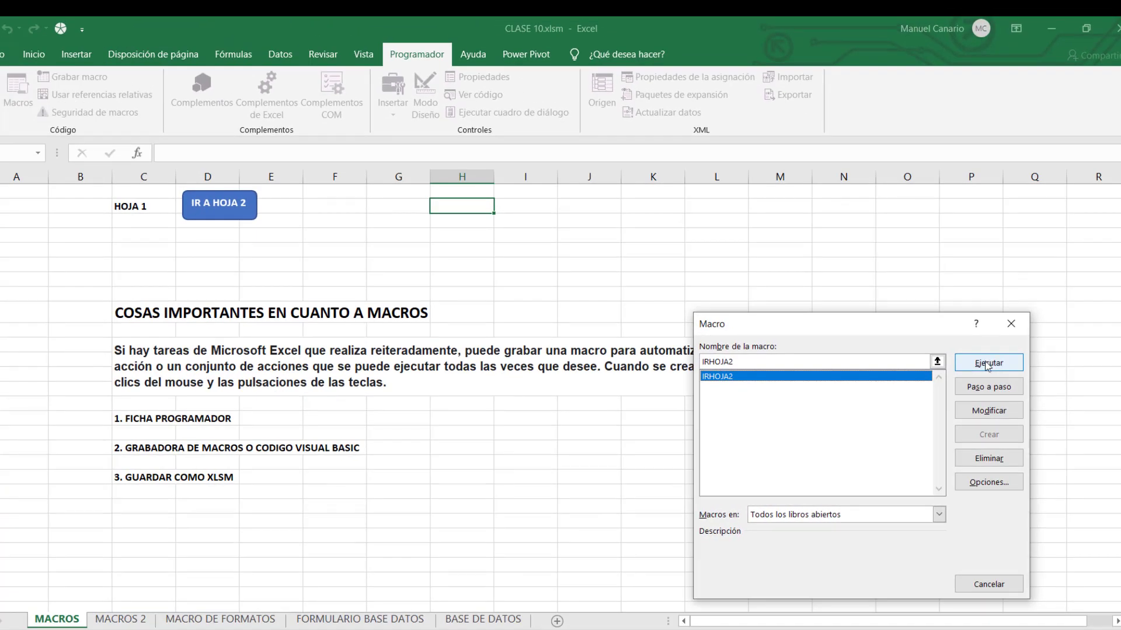
left_click(986, 364)
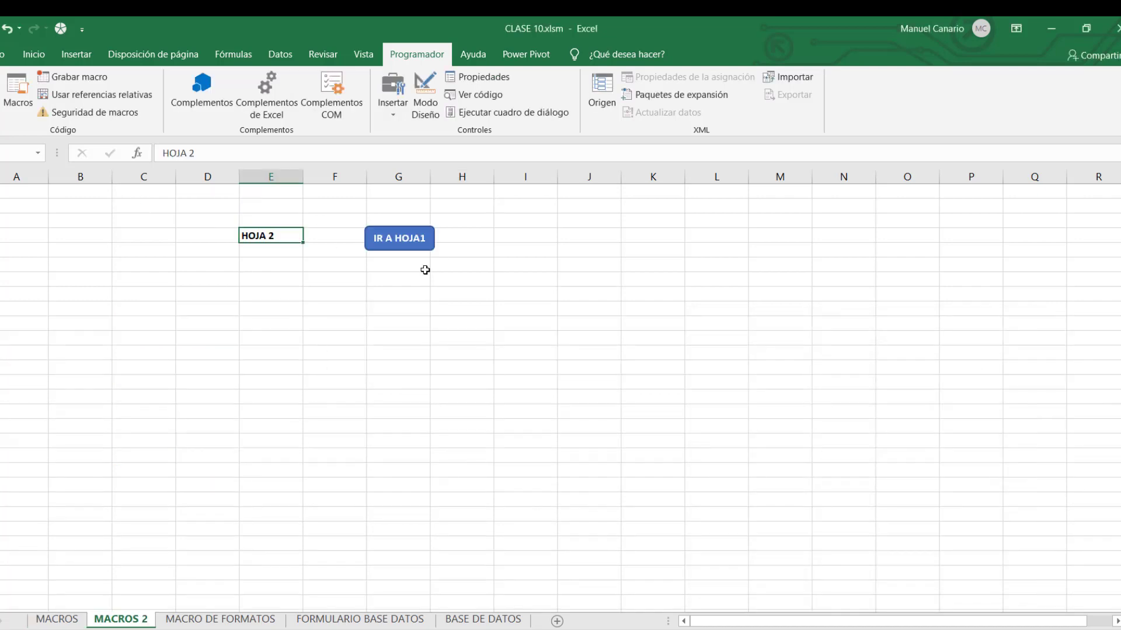
left_click(52, 622)
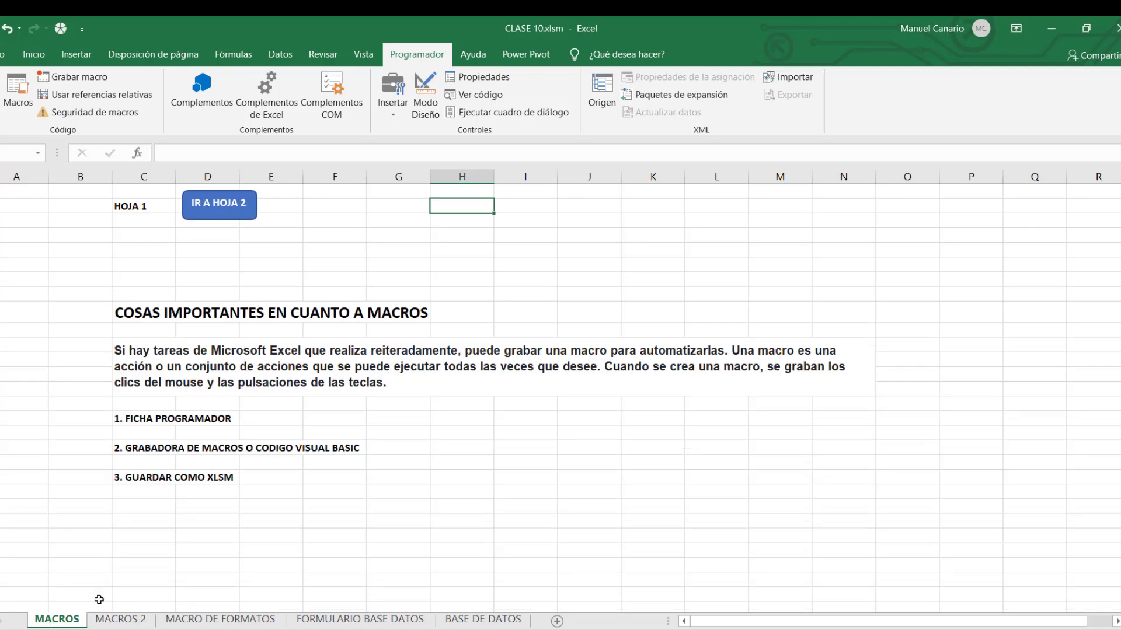
left_click(18, 87)
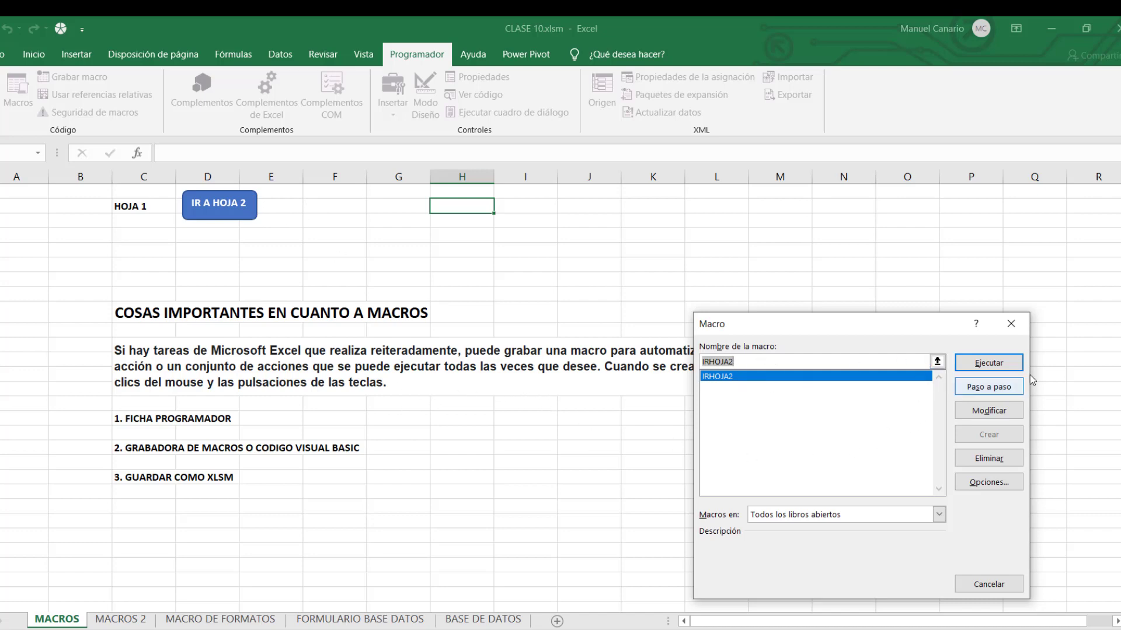
left_click(1011, 324)
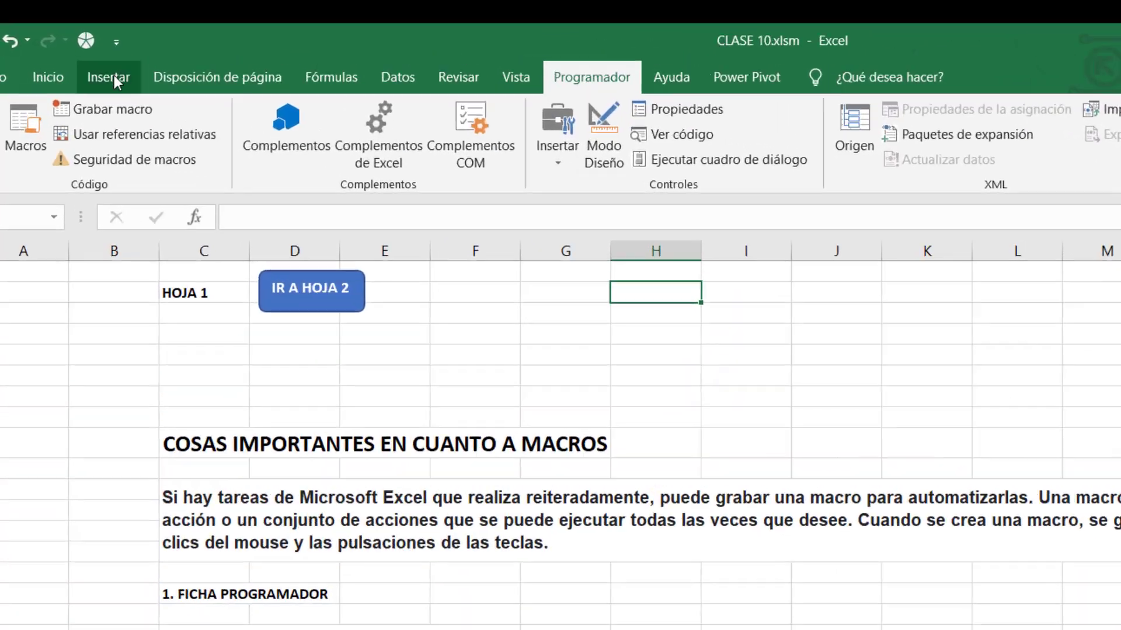
Draw a rounded rectangle across columns F–G and type IR A HOJA 2 in it.
left_click(109, 78)
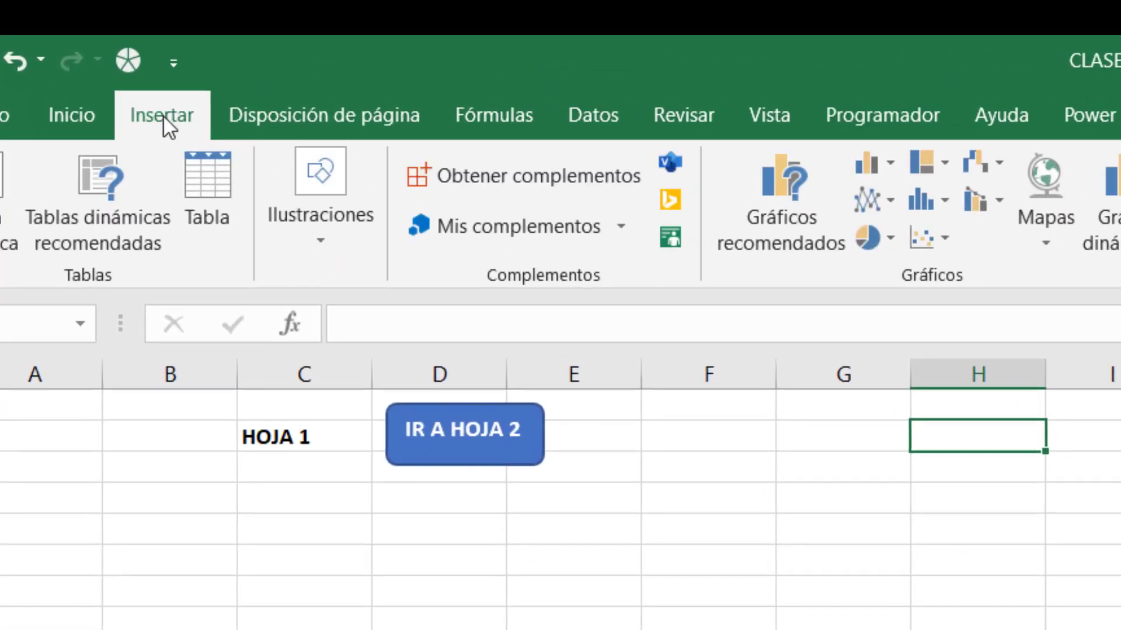
left_click(325, 227)
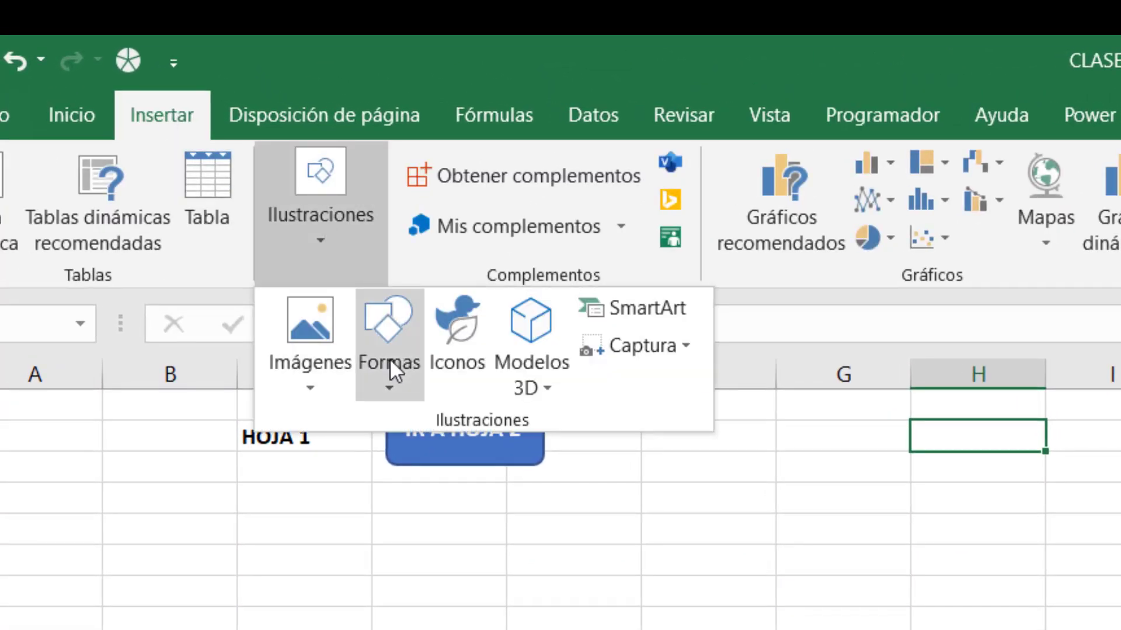
left_click(389, 360)
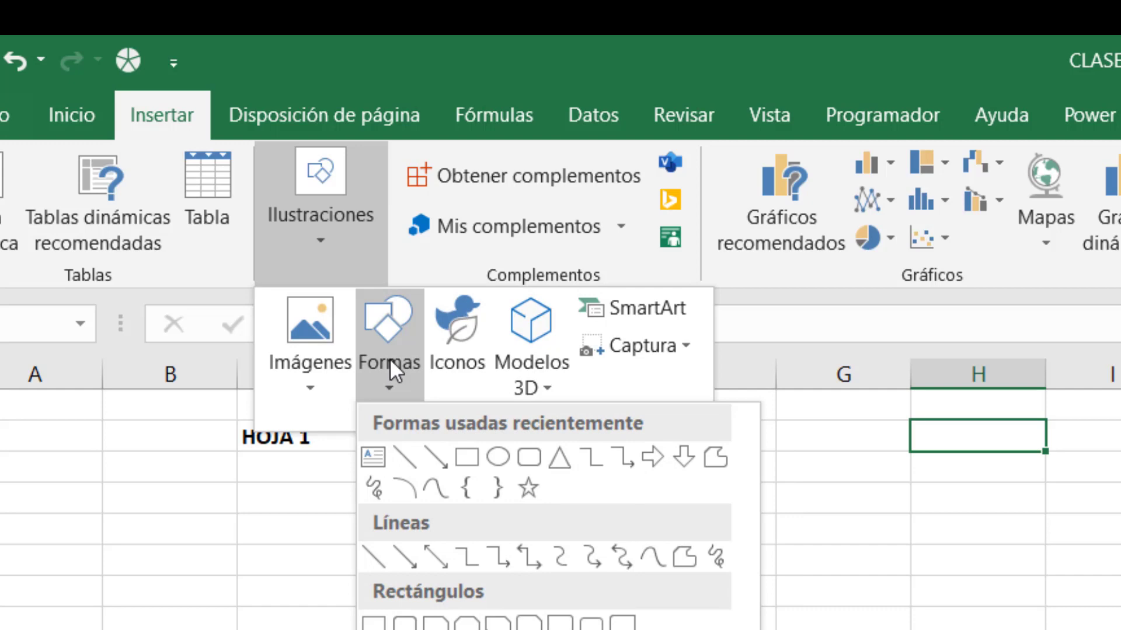
left_click(531, 461)
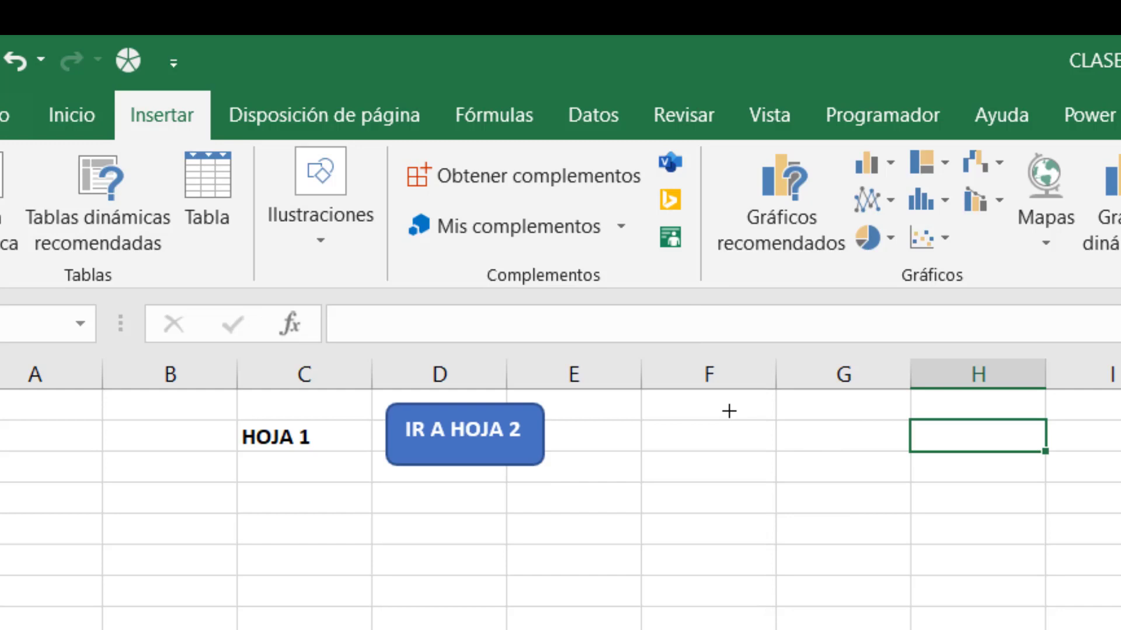
left_click_drag(728, 411, 883, 472)
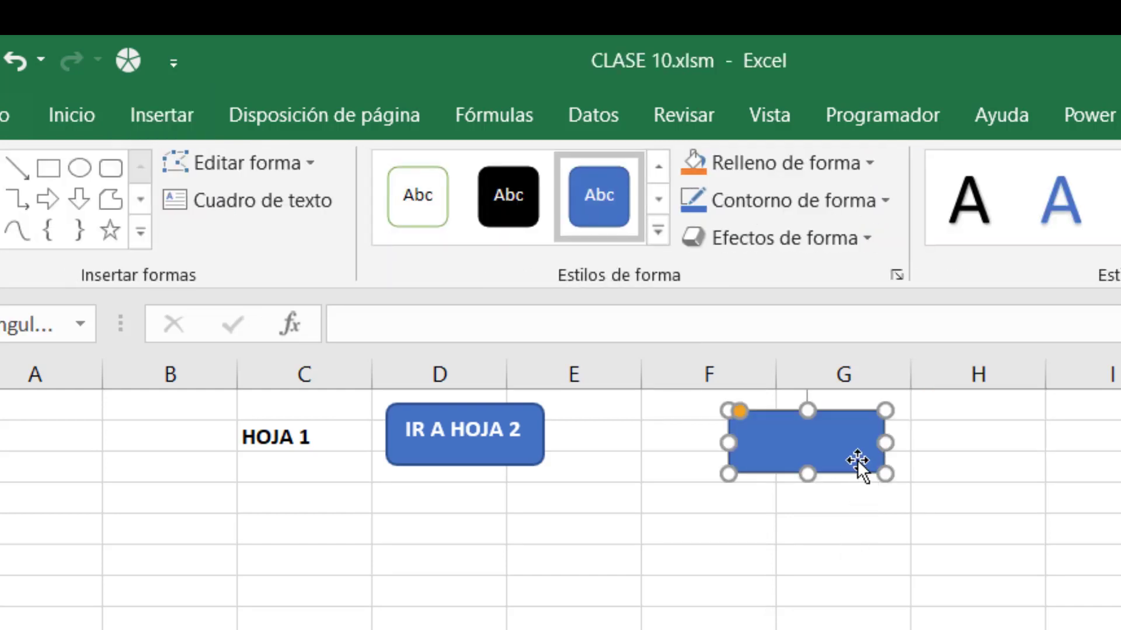
left_click(809, 443)
type("IR A HOJA")
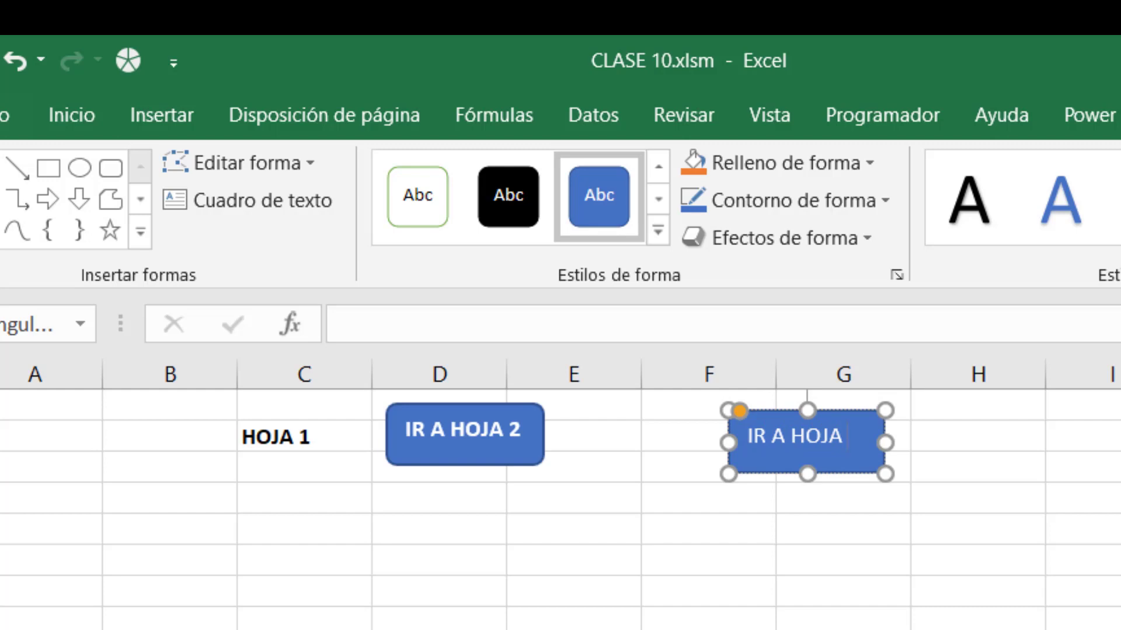
type(" 2")
Make the button text bold and leave the new shape selected.
left_click(70, 115)
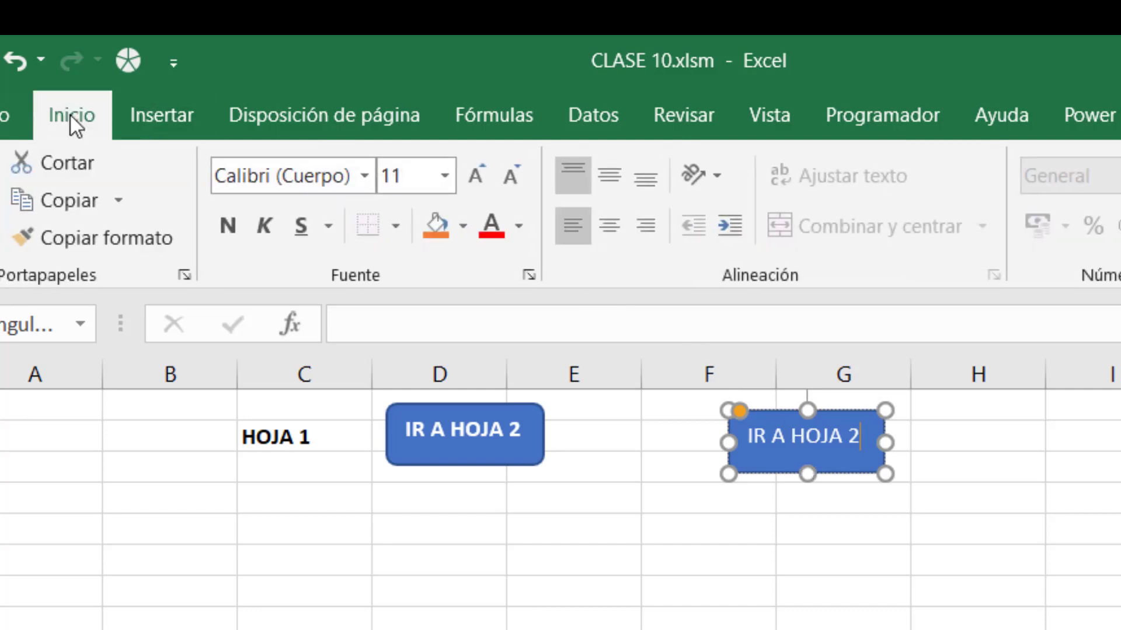
left_click(833, 474)
left_click(225, 227)
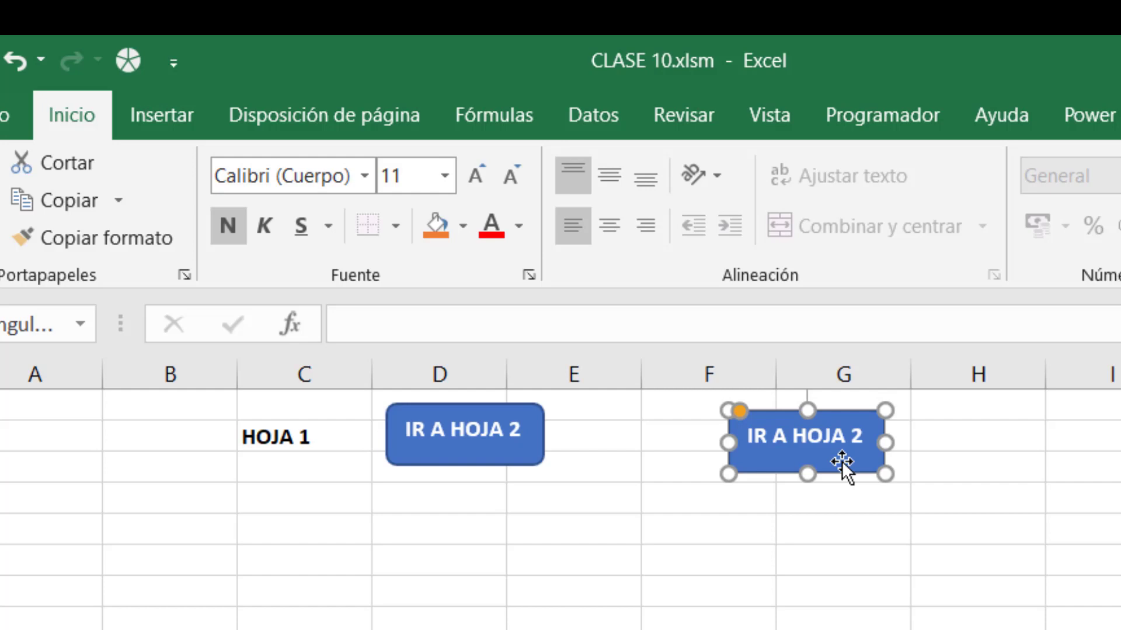
left_click(934, 575)
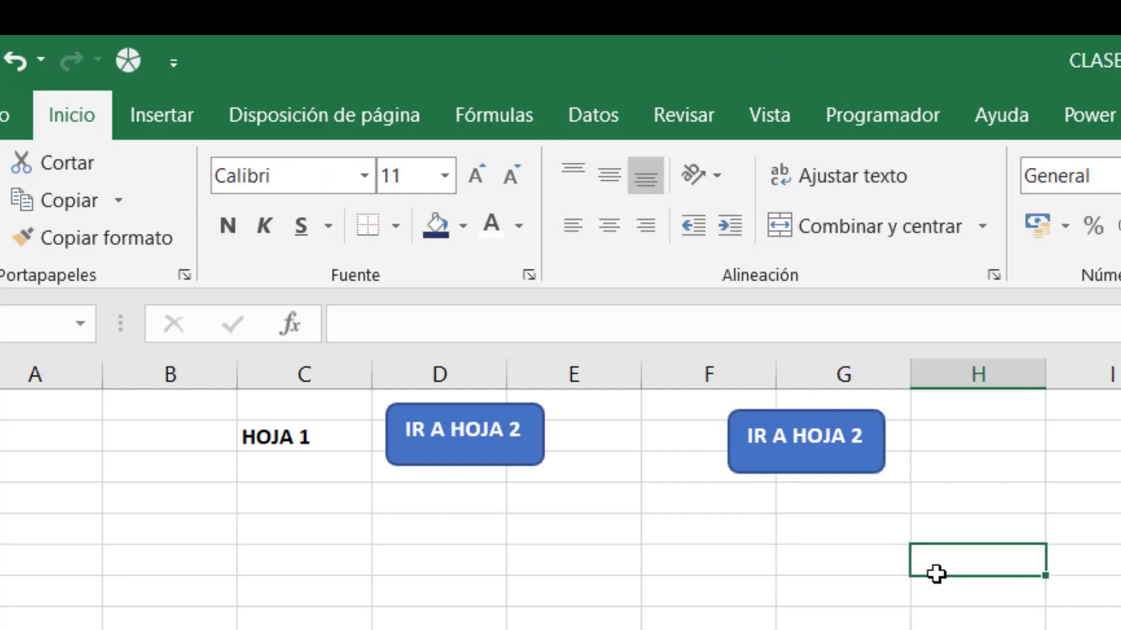
left_click(825, 453)
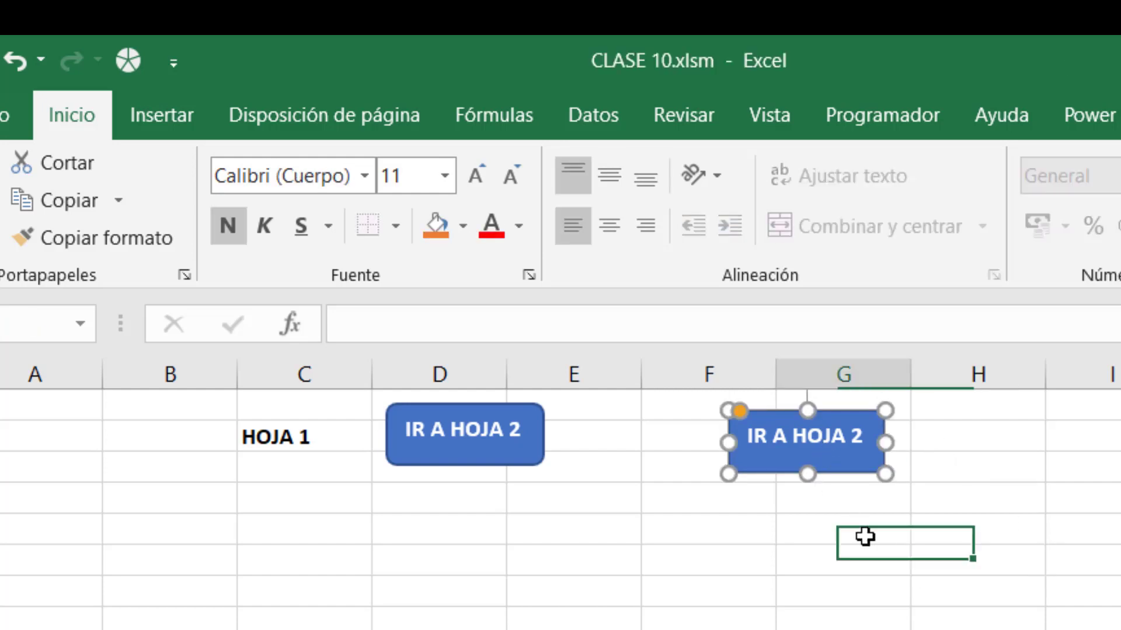
left_click(866, 536)
left_click(830, 458)
left_click(862, 552)
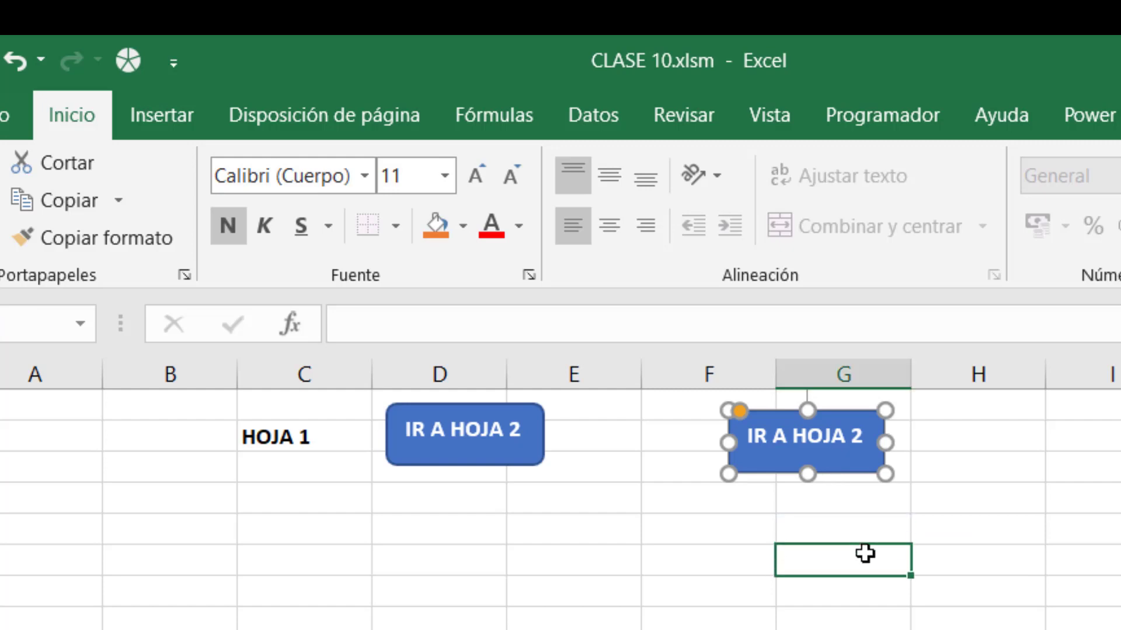
left_click(837, 454)
left_click(963, 491)
left_click(833, 453)
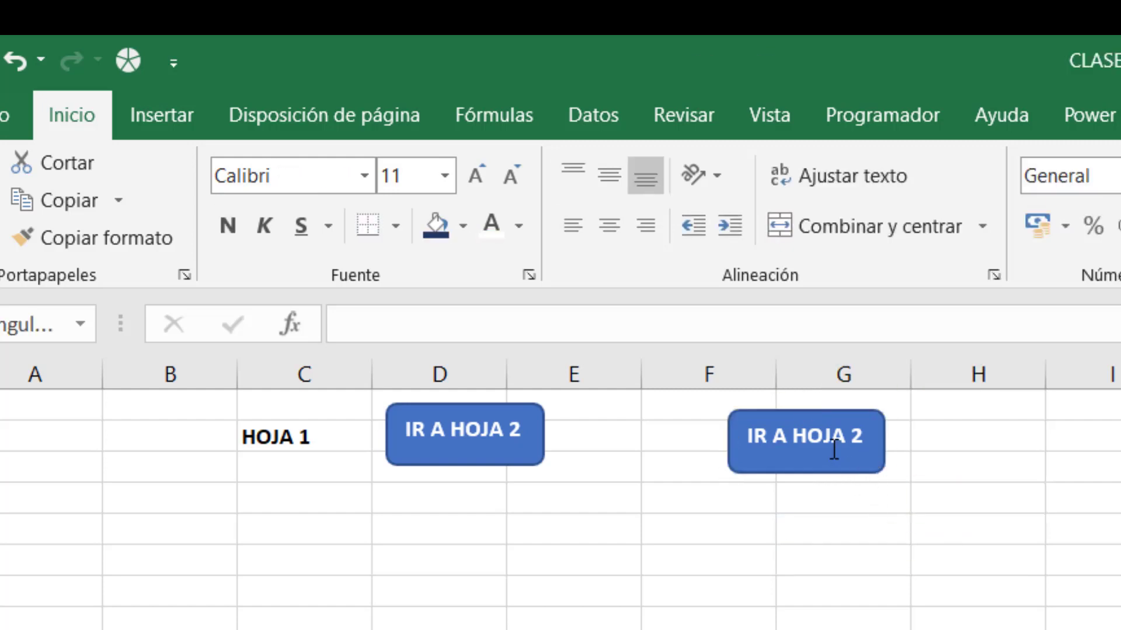
left_click(1004, 508)
left_click(822, 464)
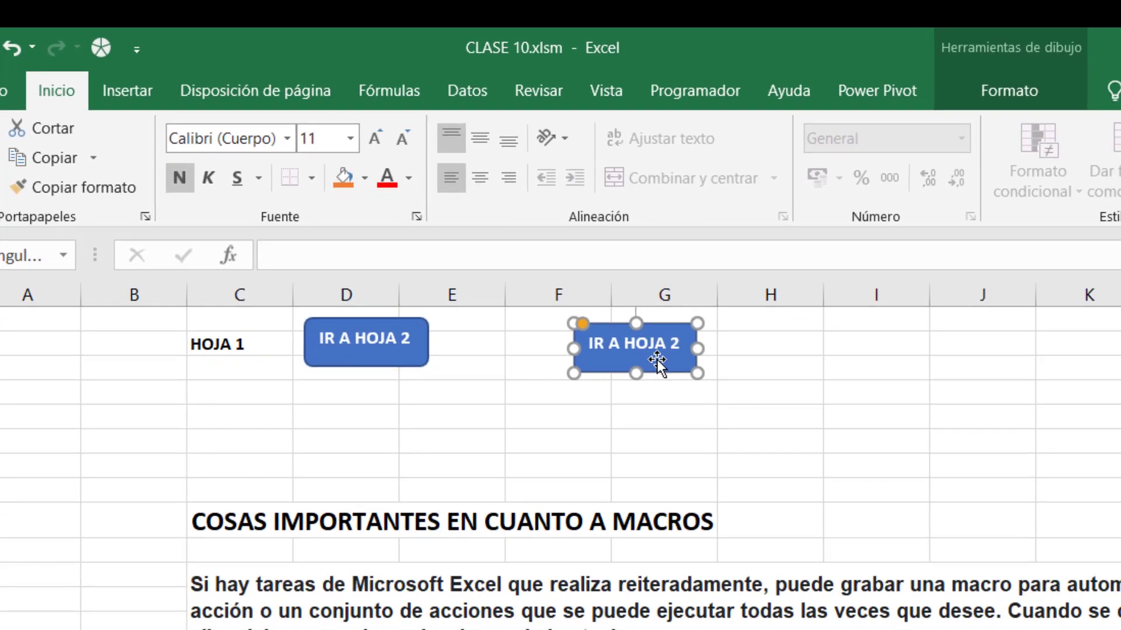
Assign the IRHOJA2 macro to the new IR A HOJA 2 button.
right_click(656, 361)
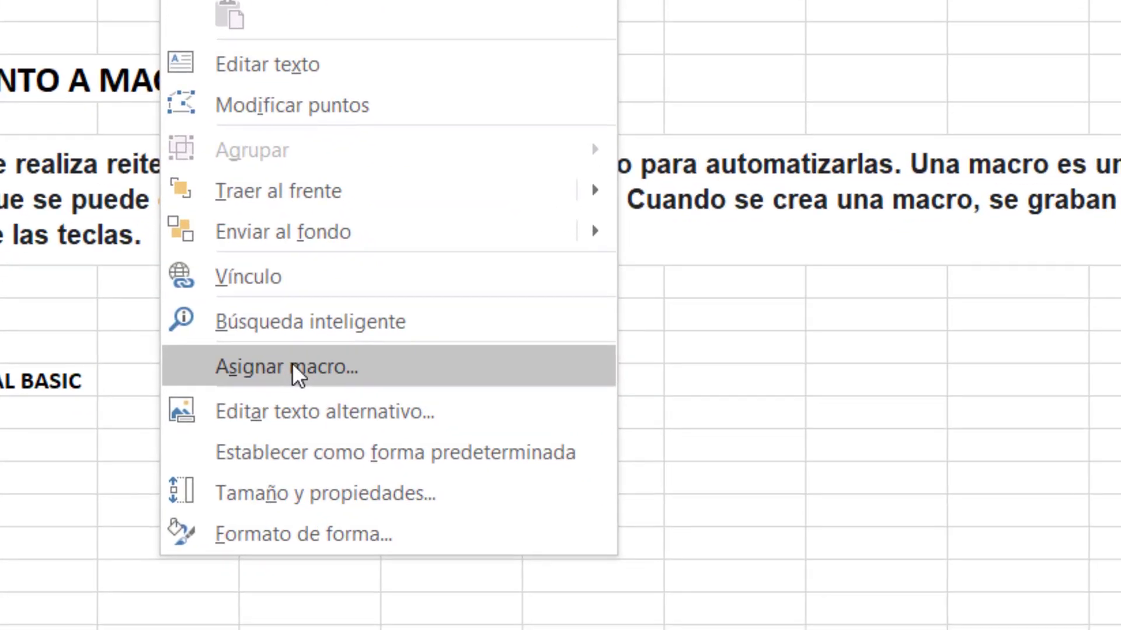
left_click(291, 367)
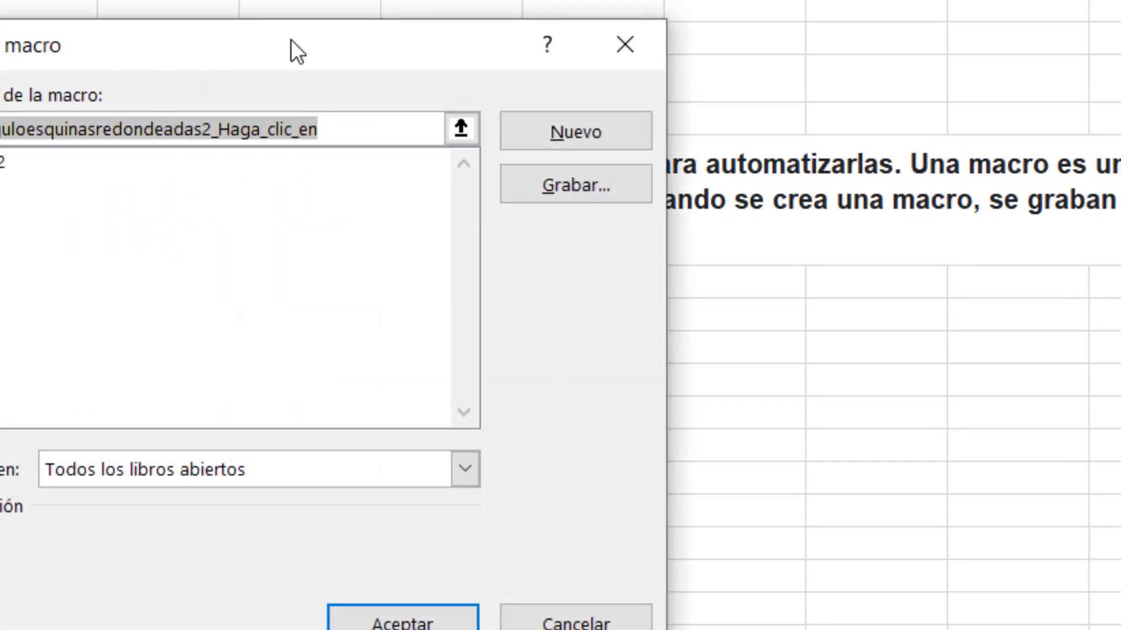
left_click_drag(290, 40, 699, 0)
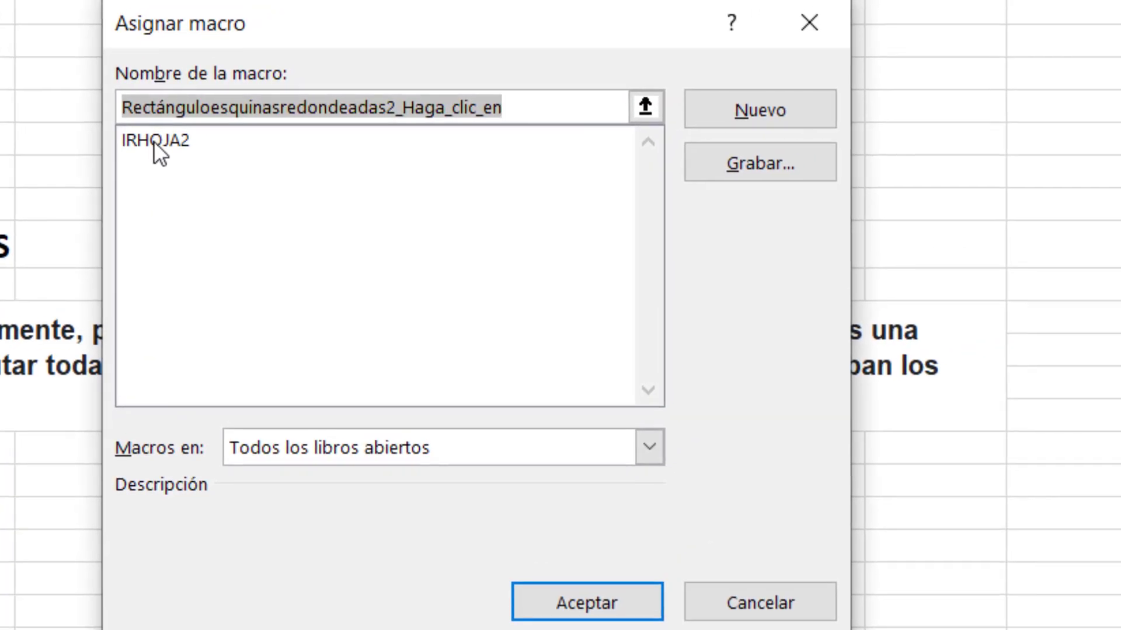
left_click(154, 142)
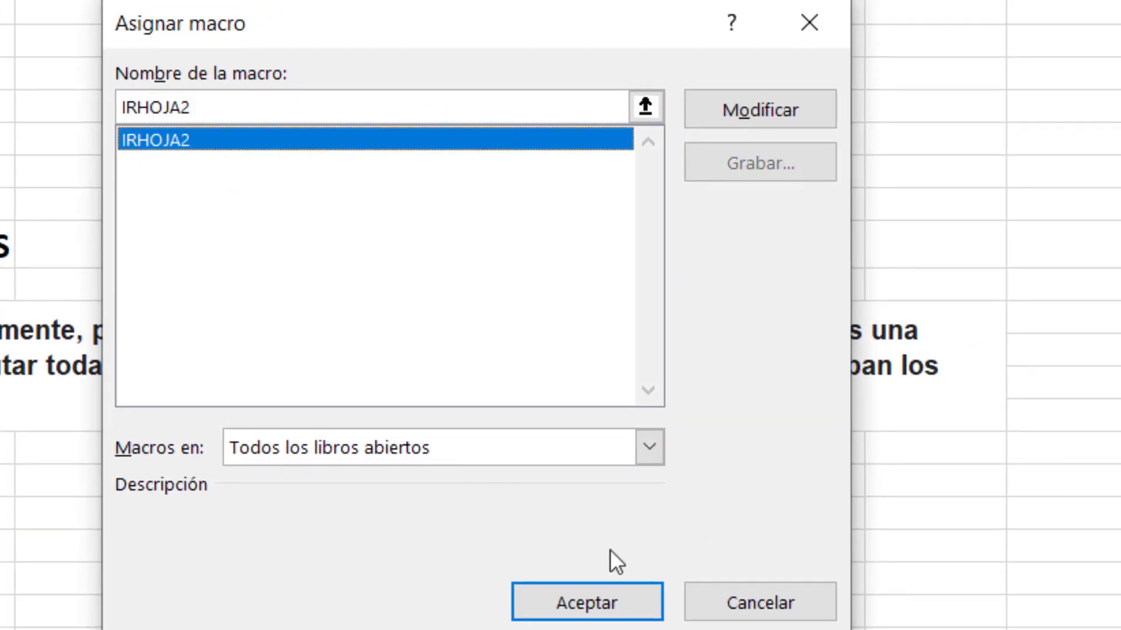
left_click(586, 607)
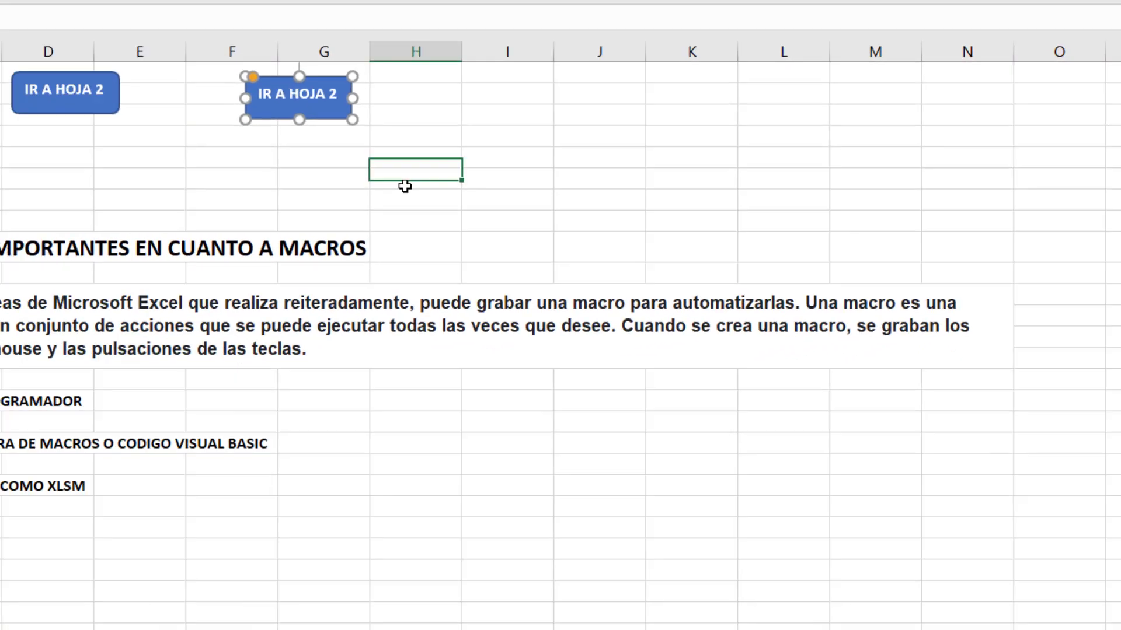
left_click(405, 186)
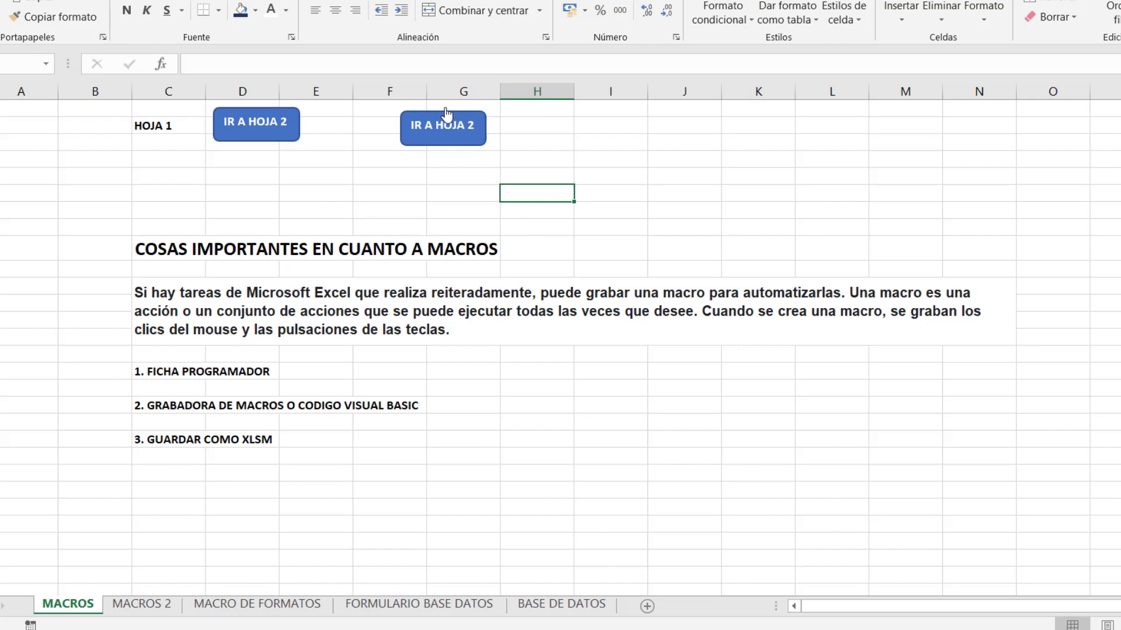
Nudge the new IR A HOJA 2 button slightly lower and to the right.
right_click(456, 144)
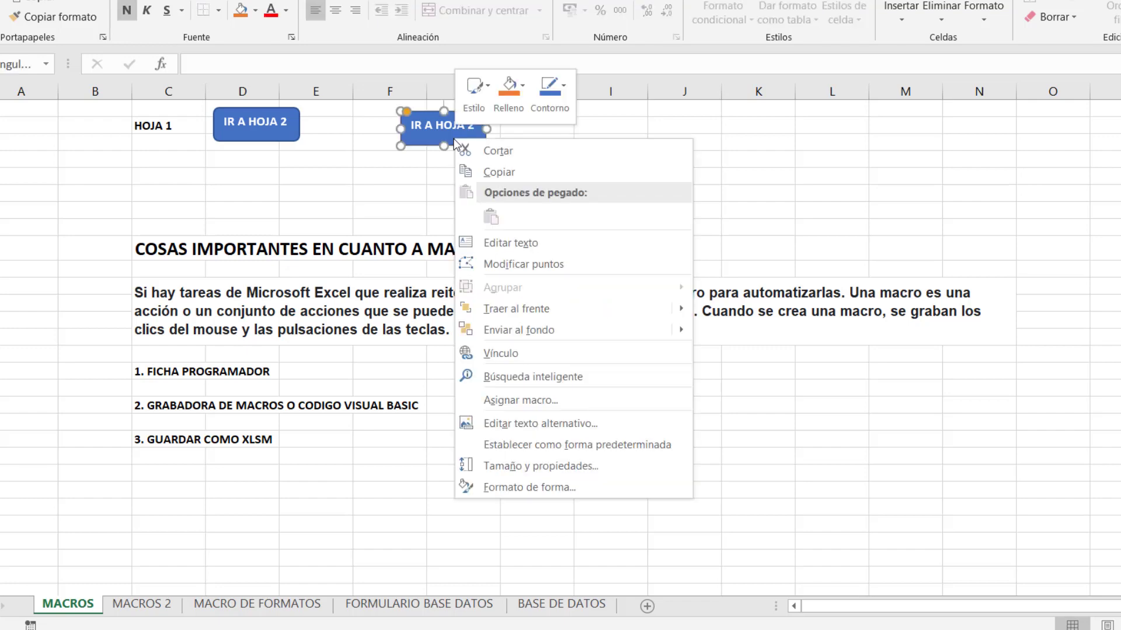
key("Escape")
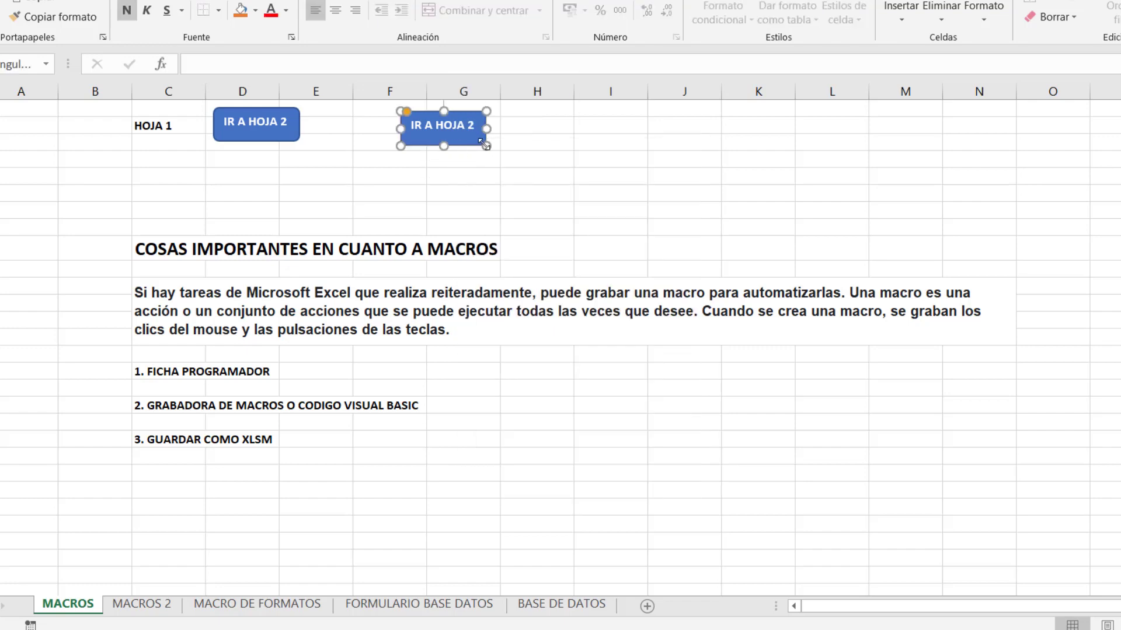
mouse_move(463, 114)
left_mouse_down()
mouse_move(543, 117)
mouse_move(461, 113)
mouse_move(470, 118)
left_mouse_up()
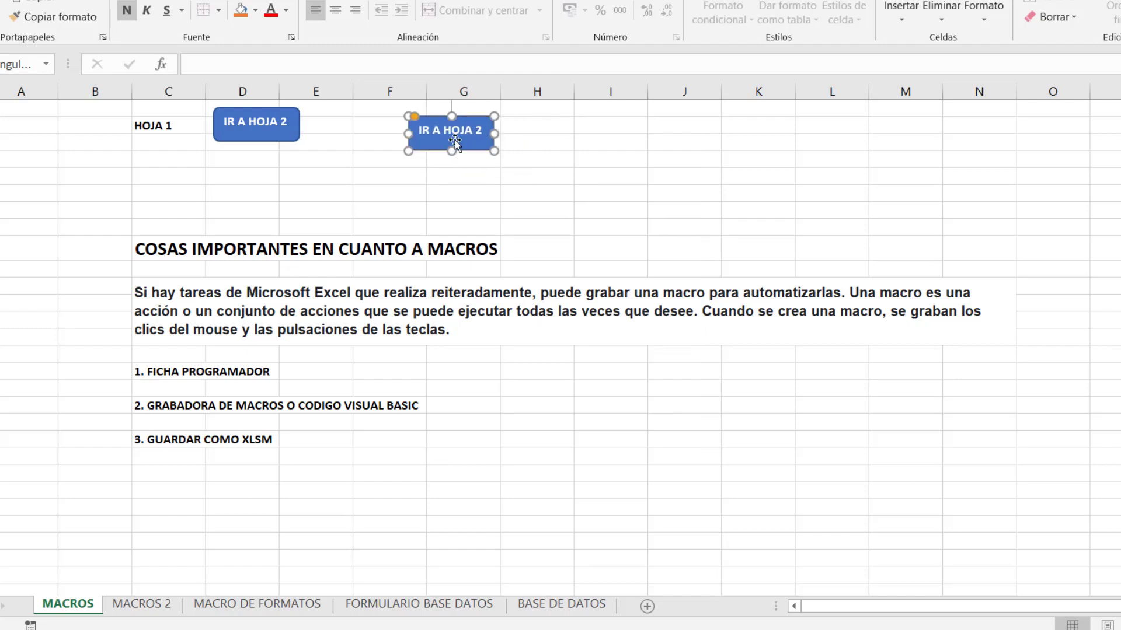
left_click(547, 192)
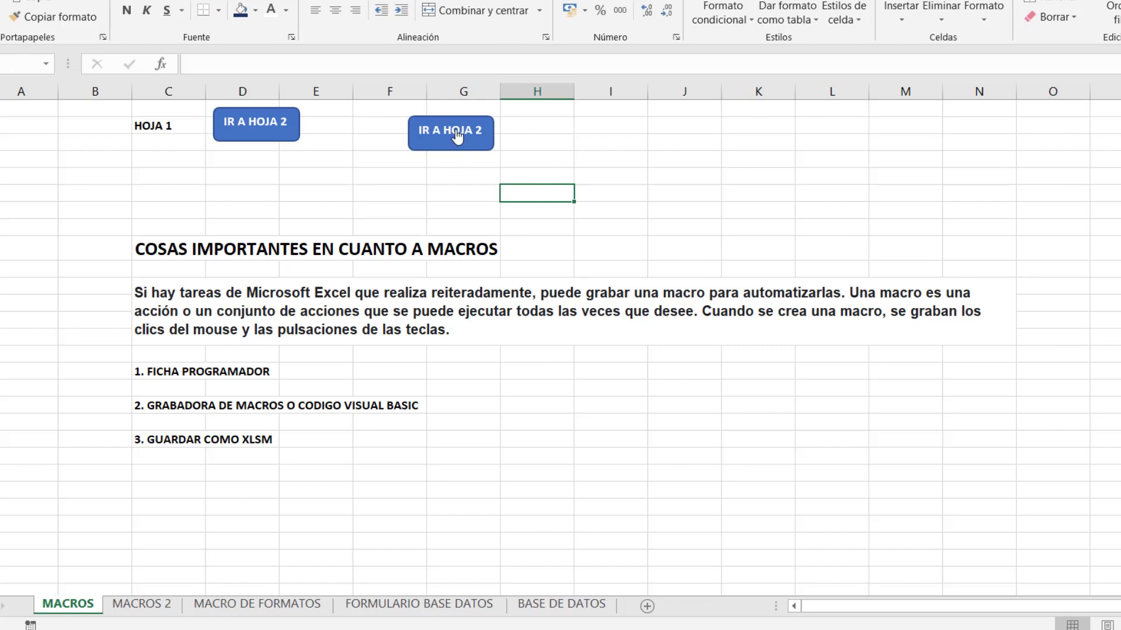
Test the button to MACROS 2 and IR A HOJA1 back, then show MACROS 2.
left_click(457, 136)
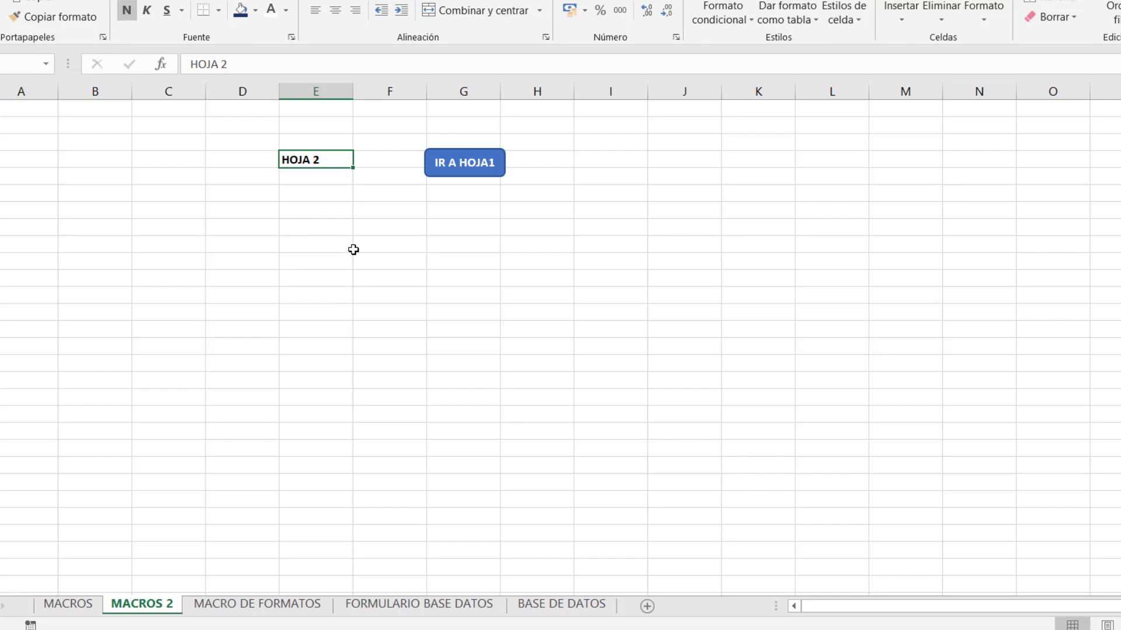
left_click(475, 172)
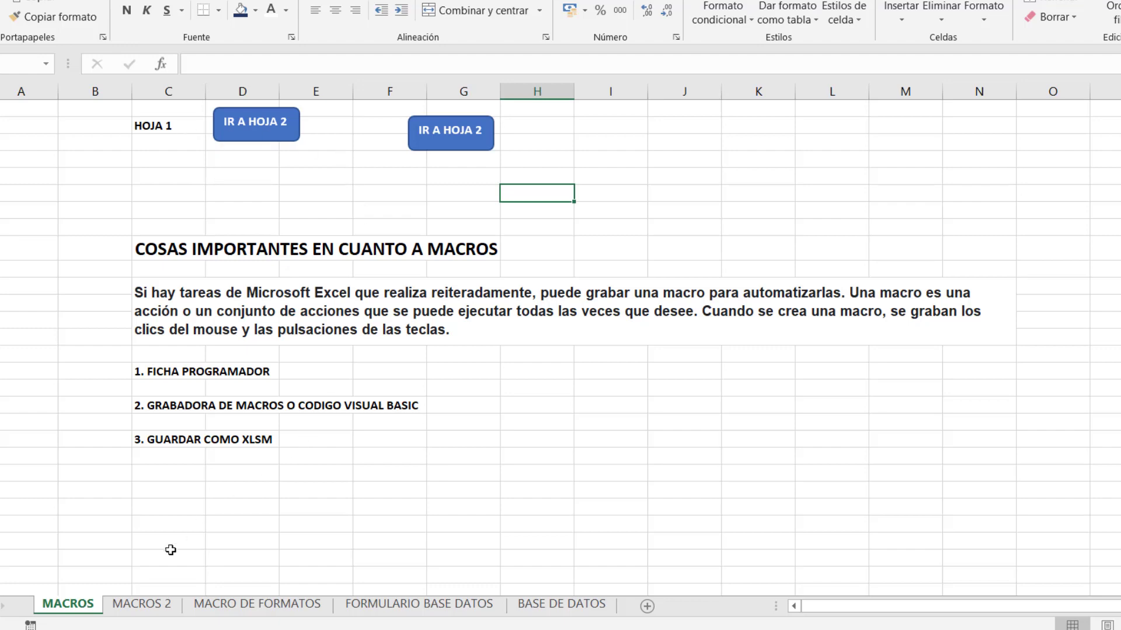
left_click(158, 607)
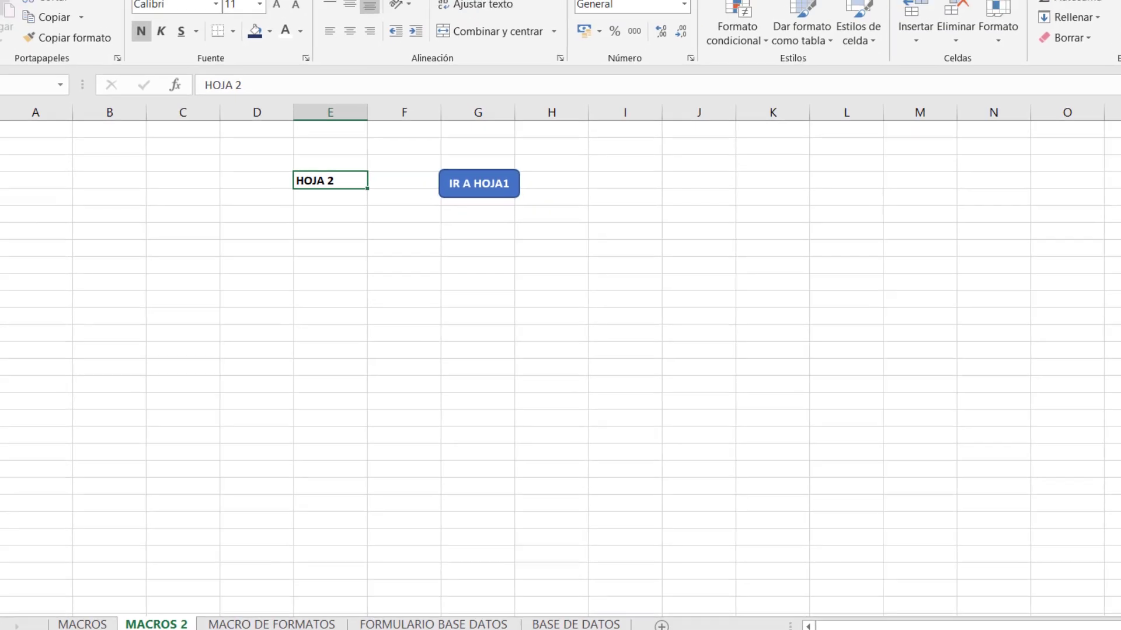
left_click(550, 33)
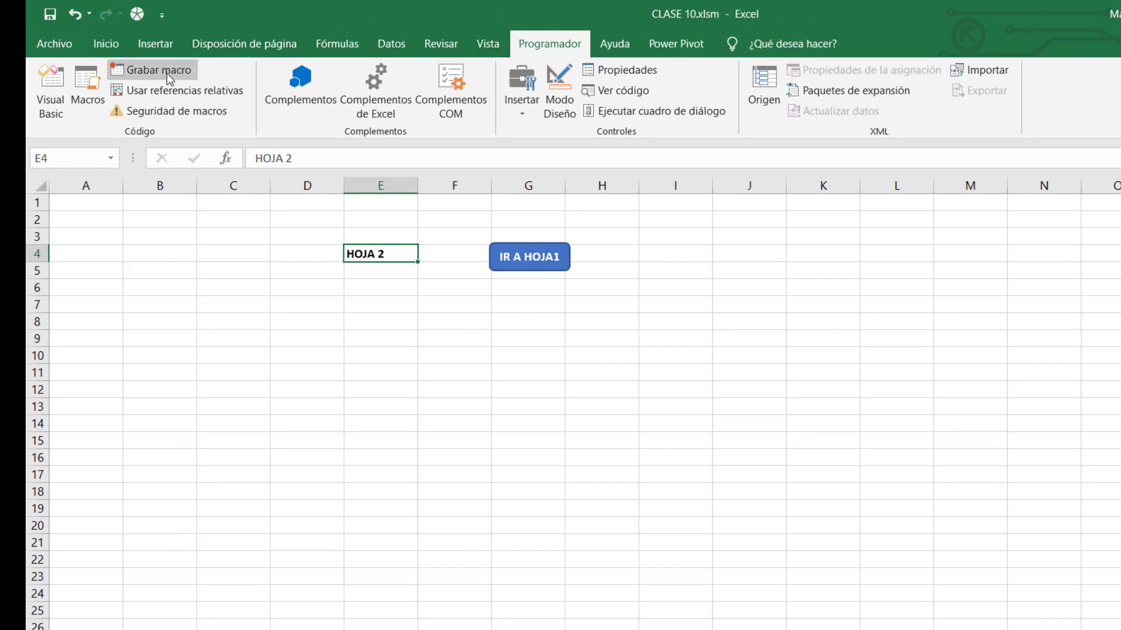
Start recording a new macro named IRHOJA1.
left_click(149, 65)
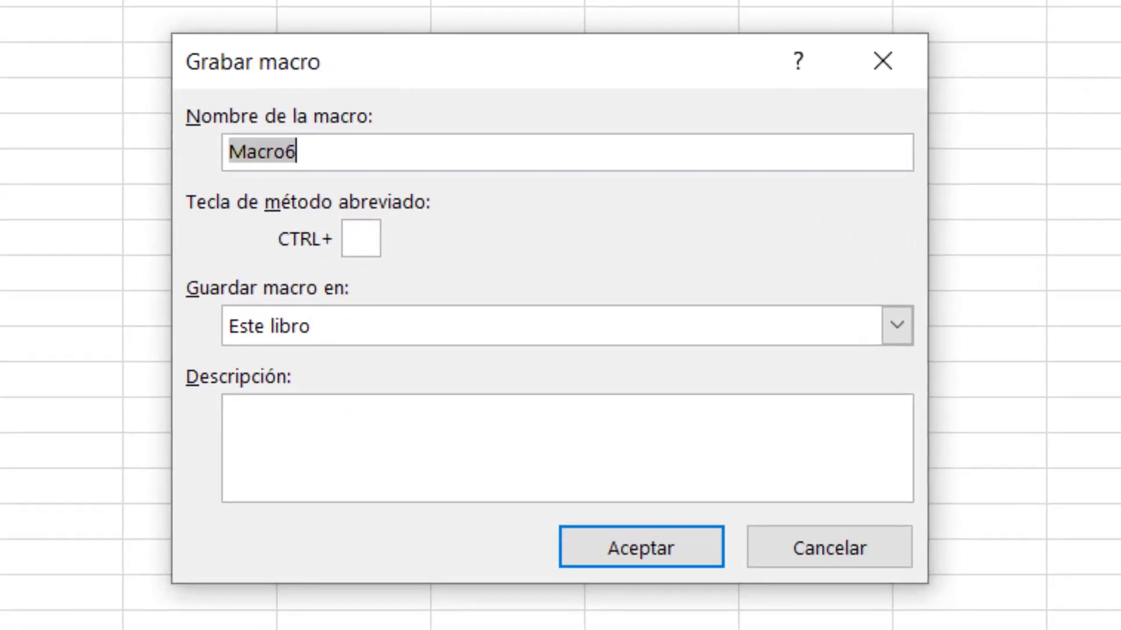
type("IR")
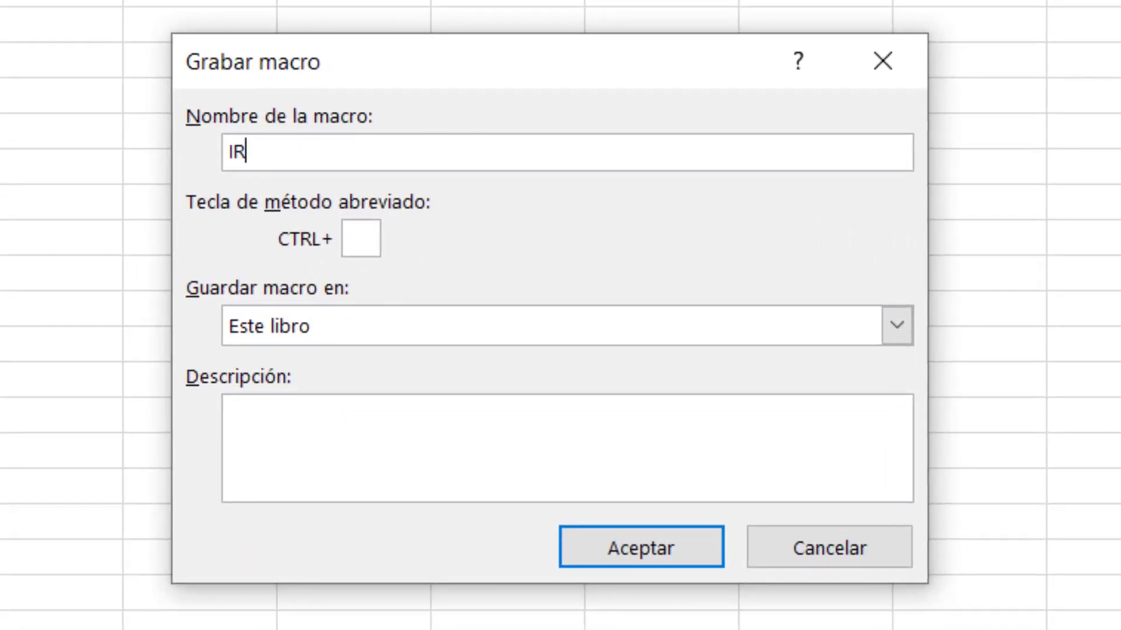
type("HOJA1")
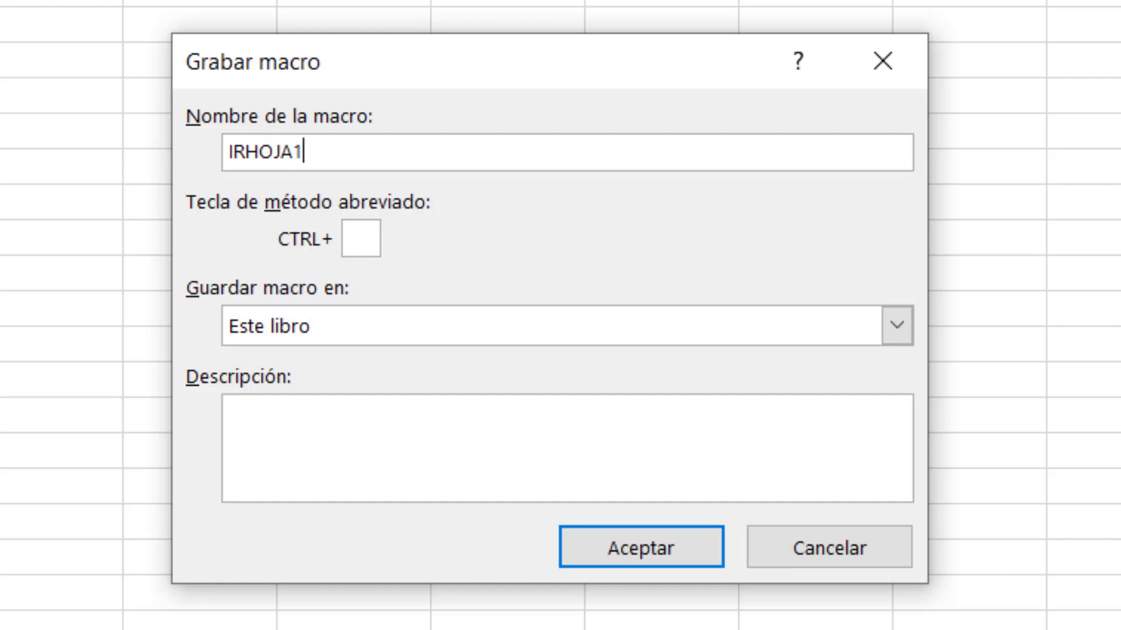
left_click(621, 551)
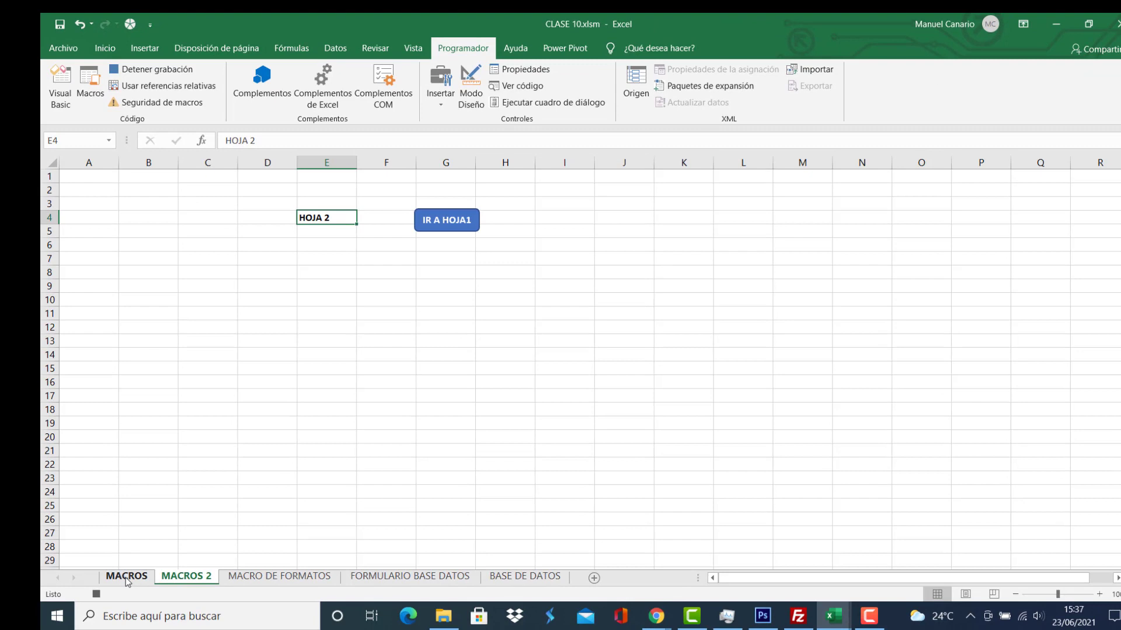
Record selecting cell C2 on MACROS, stop recording, and return via IR A HOJA 2.
left_click(128, 577)
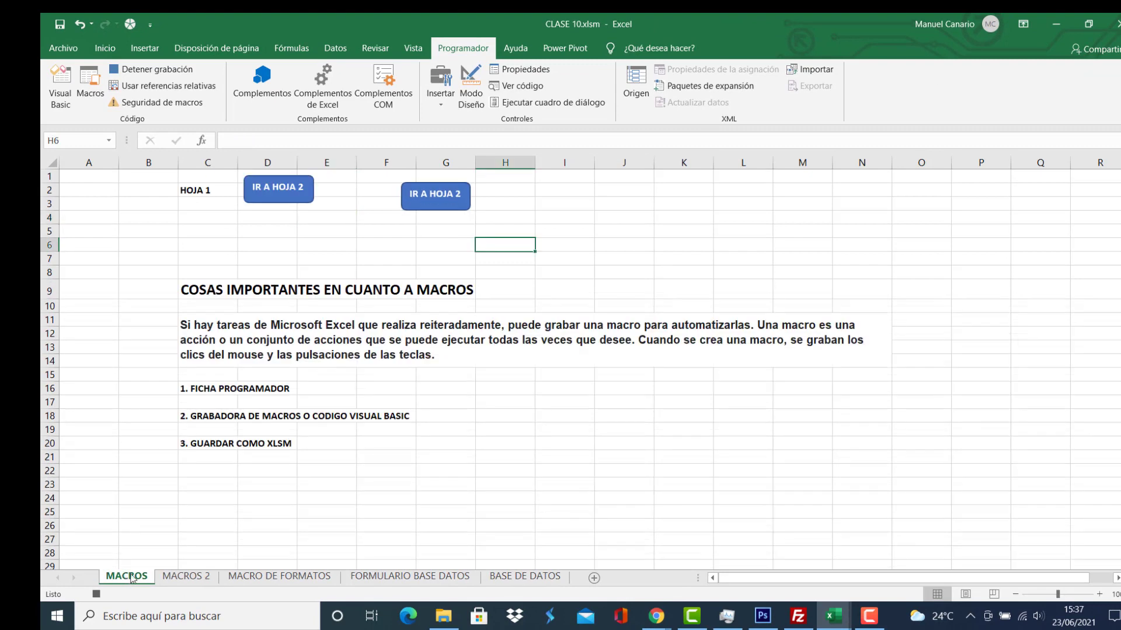
left_click(210, 192)
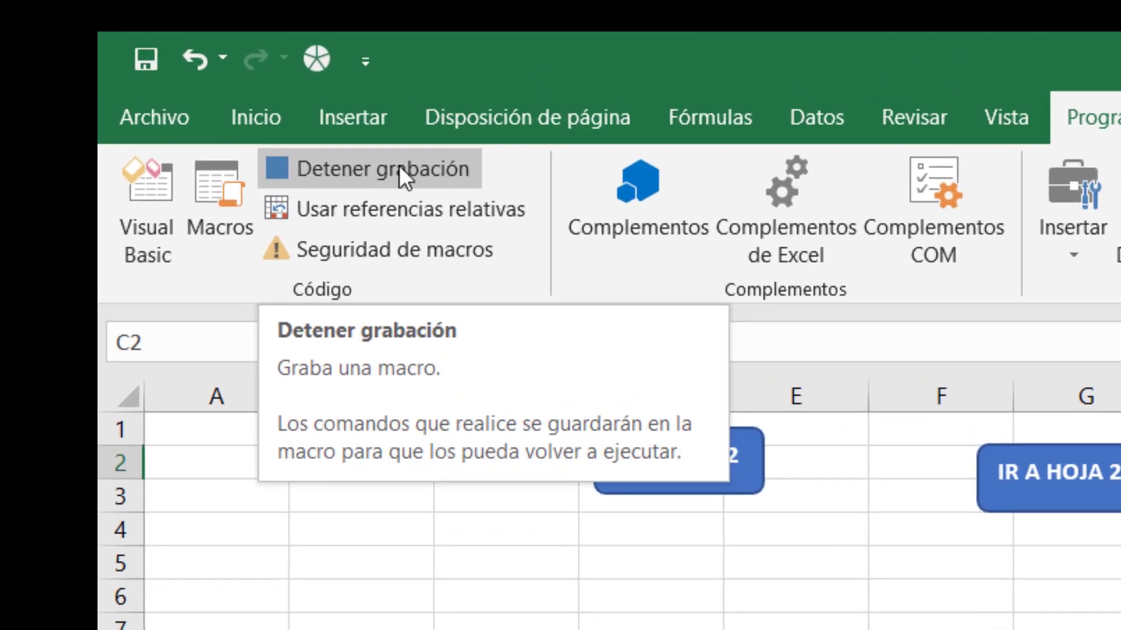
left_click(398, 167)
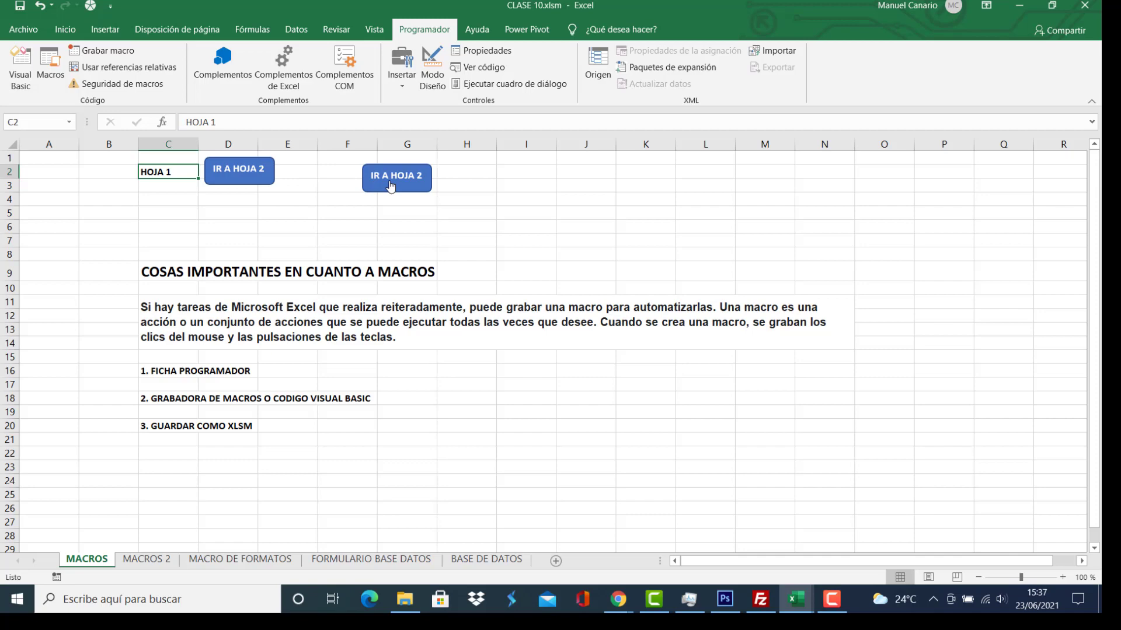
left_click(390, 185)
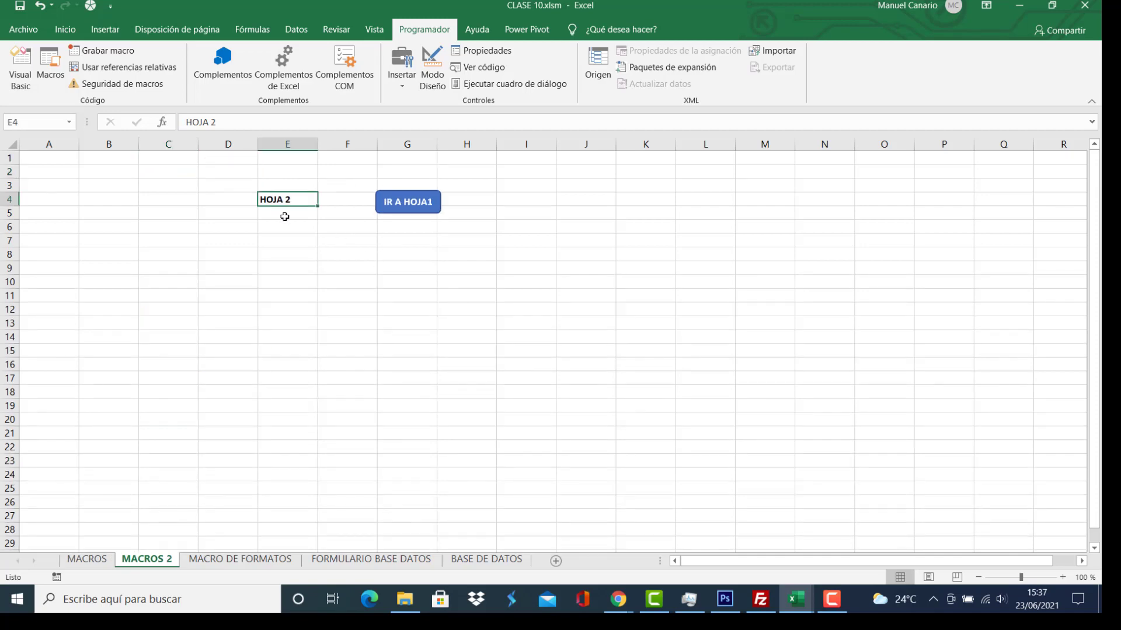
Link the IR A HOJA1 shape on MACROS 2 to the IRHOJA1 macro.
right_click(418, 211)
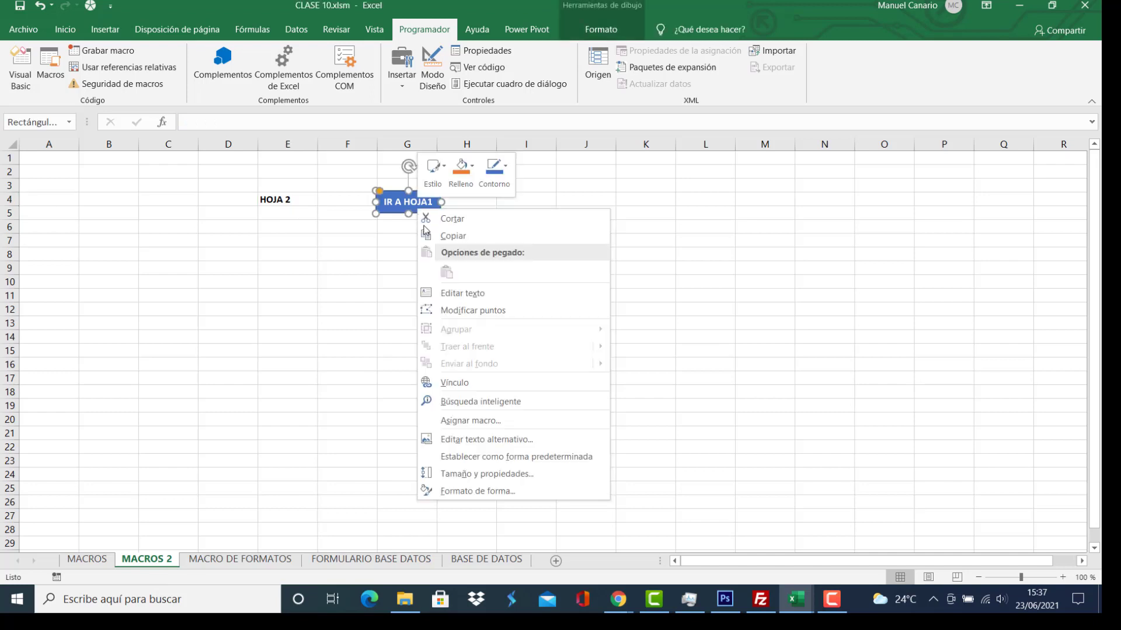
left_click(478, 421)
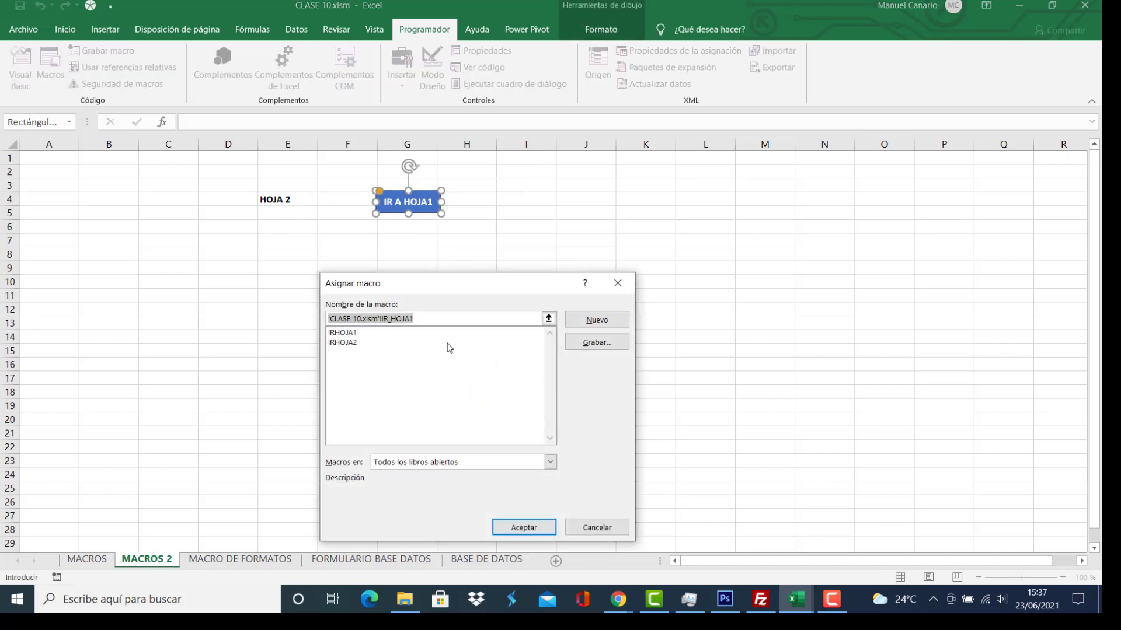
left_click(349, 334)
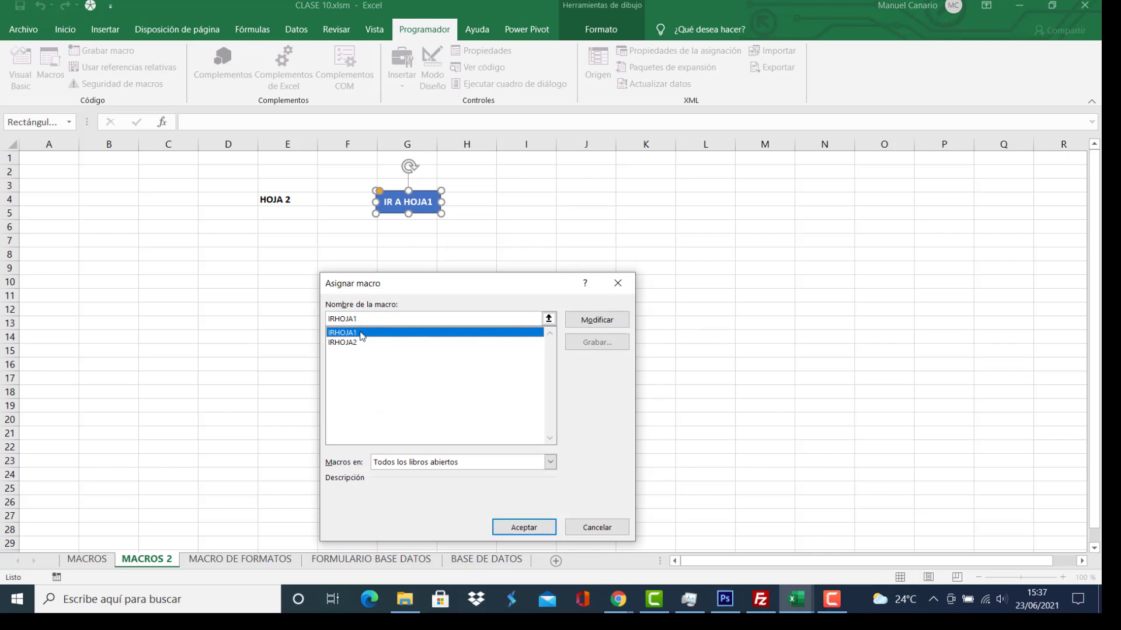
left_click(522, 529)
left_click(464, 322)
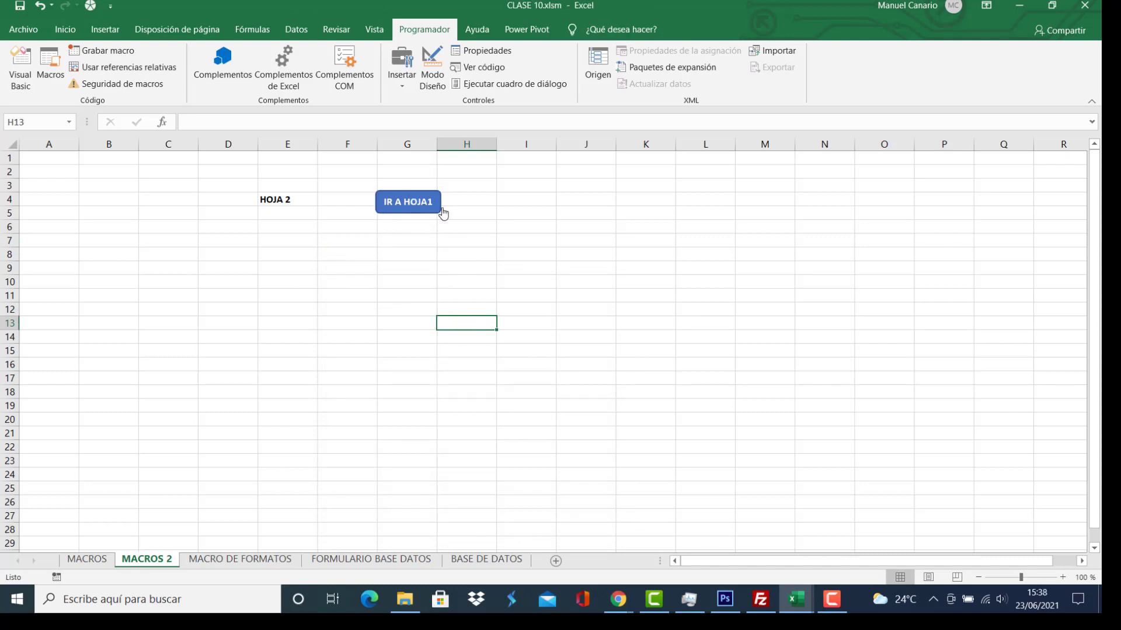
Nudge the IR A HOJA1 shape slightly to the left.
right_click(412, 202)
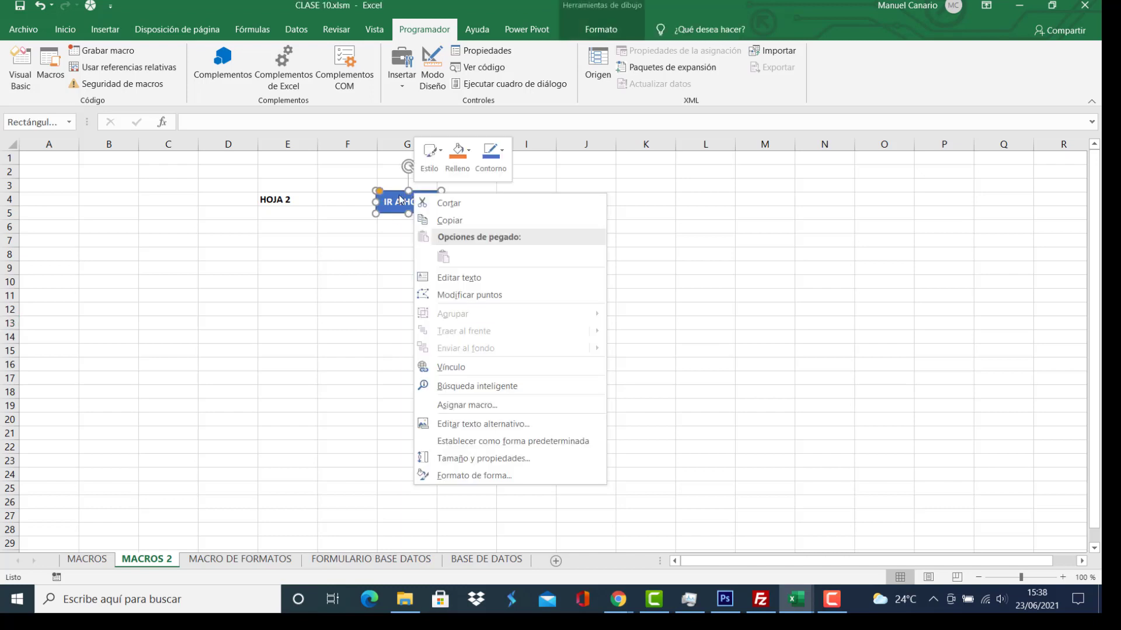
left_click(398, 197)
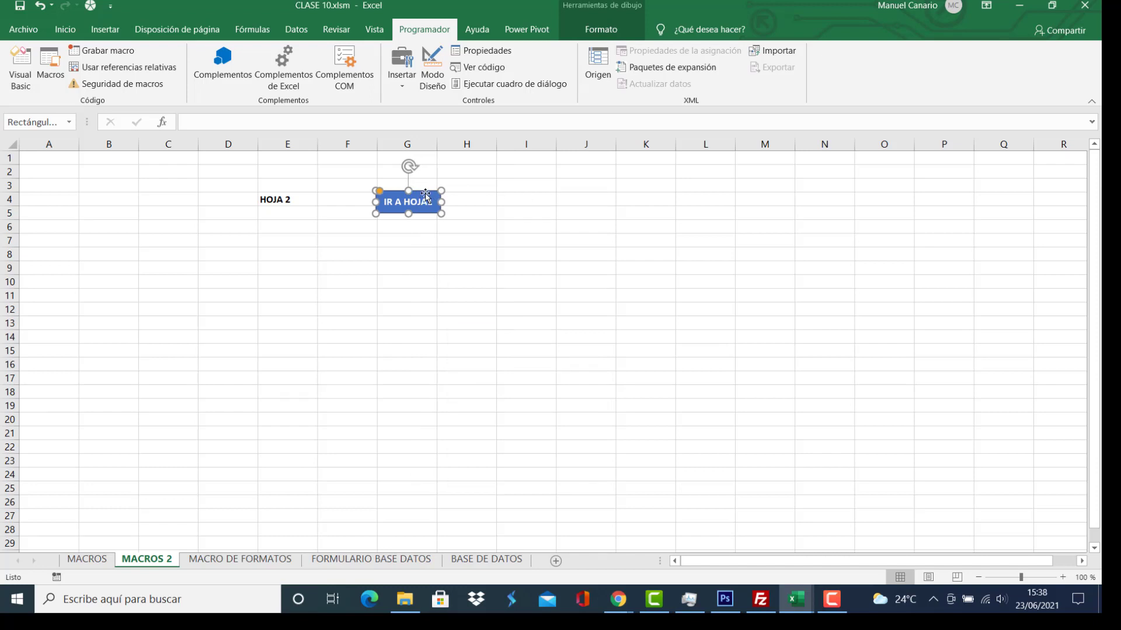
mouse_move(426, 194)
left_mouse_down()
mouse_move(493, 191)
mouse_move(415, 190)
left_mouse_up()
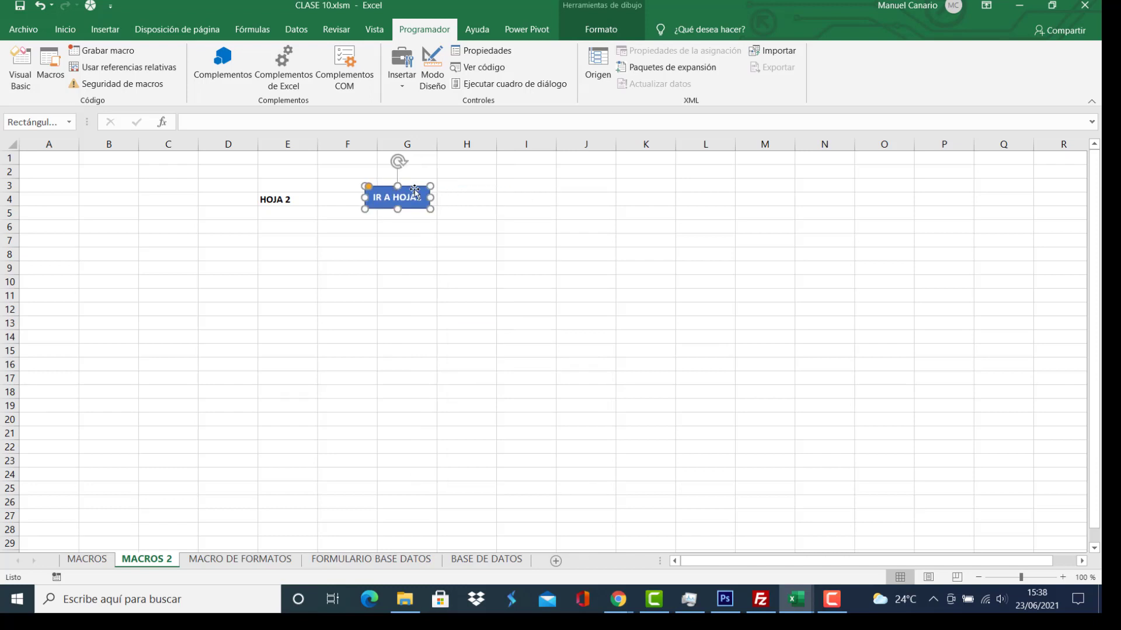
left_click(470, 269)
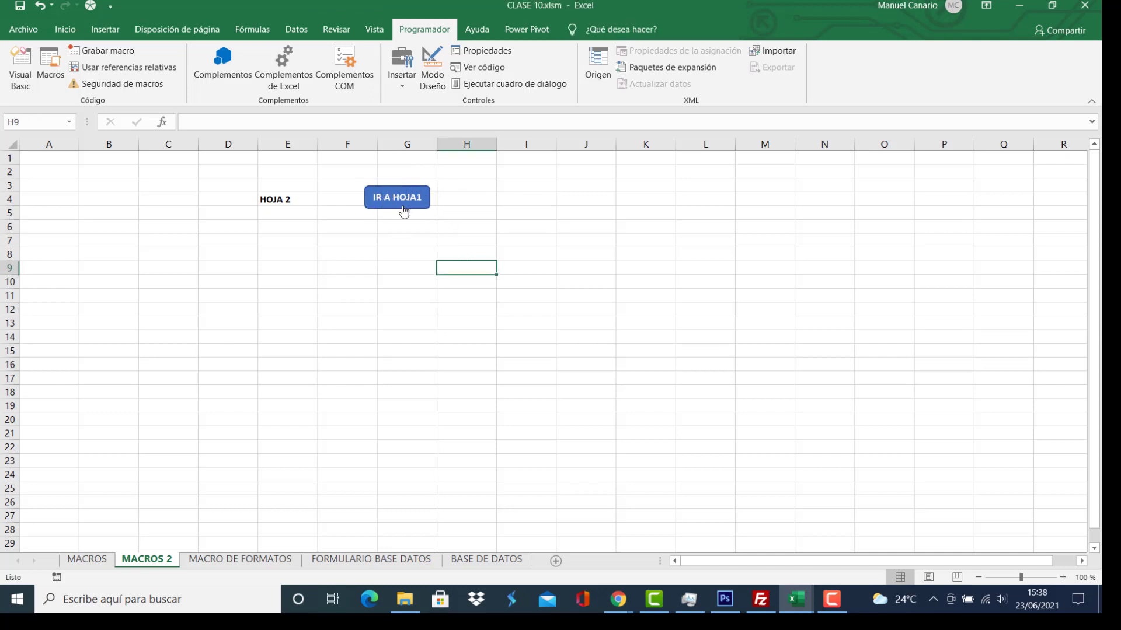
Test IR A HOJA1 and IR A HOJA 2 alternately, finishing on the MACROS sheet.
left_click(404, 204)
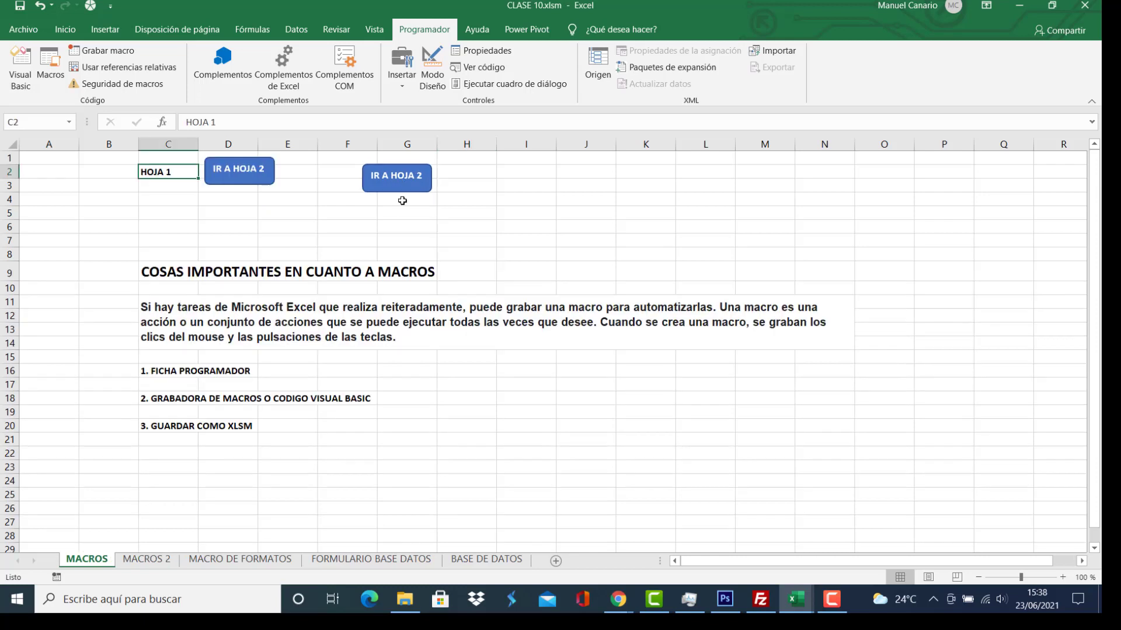
left_click(404, 188)
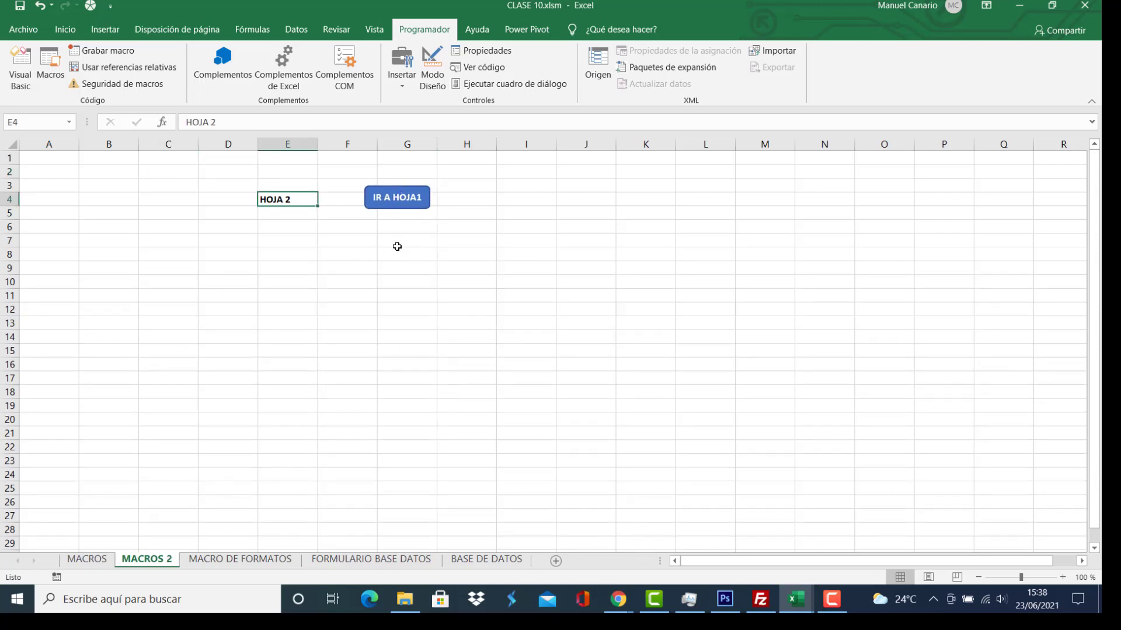
left_click(395, 202)
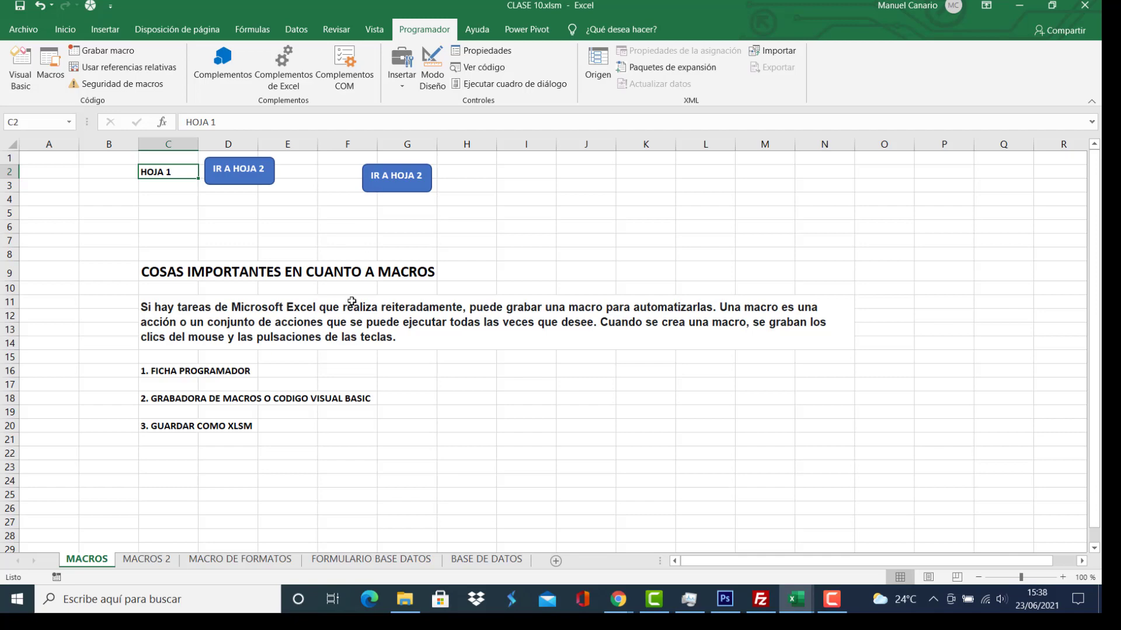
left_click(400, 188)
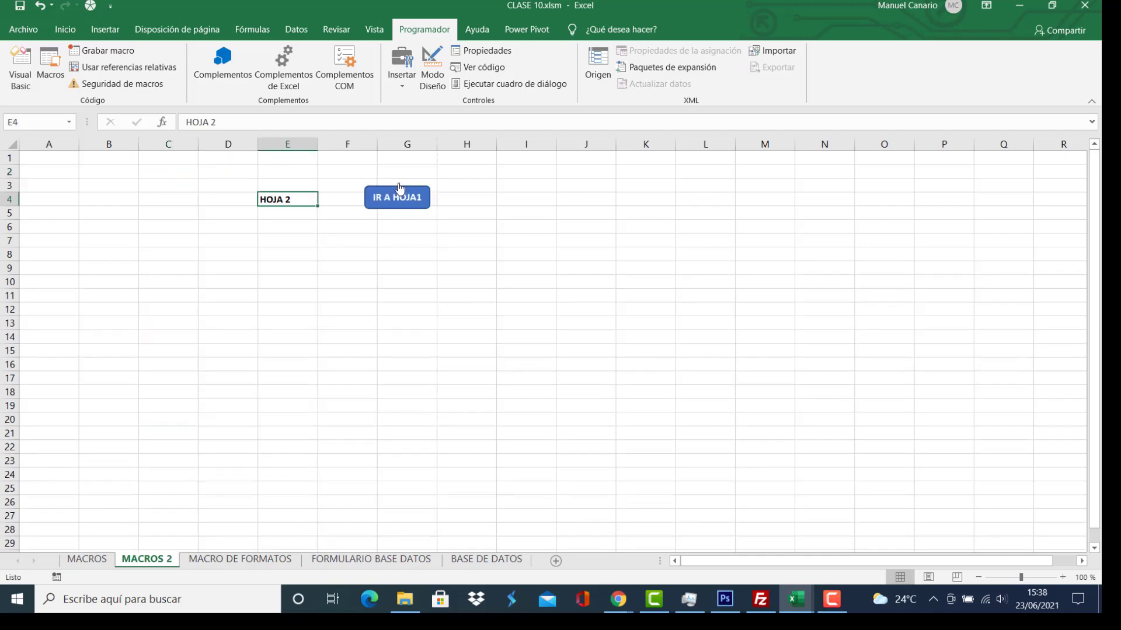
left_click(394, 203)
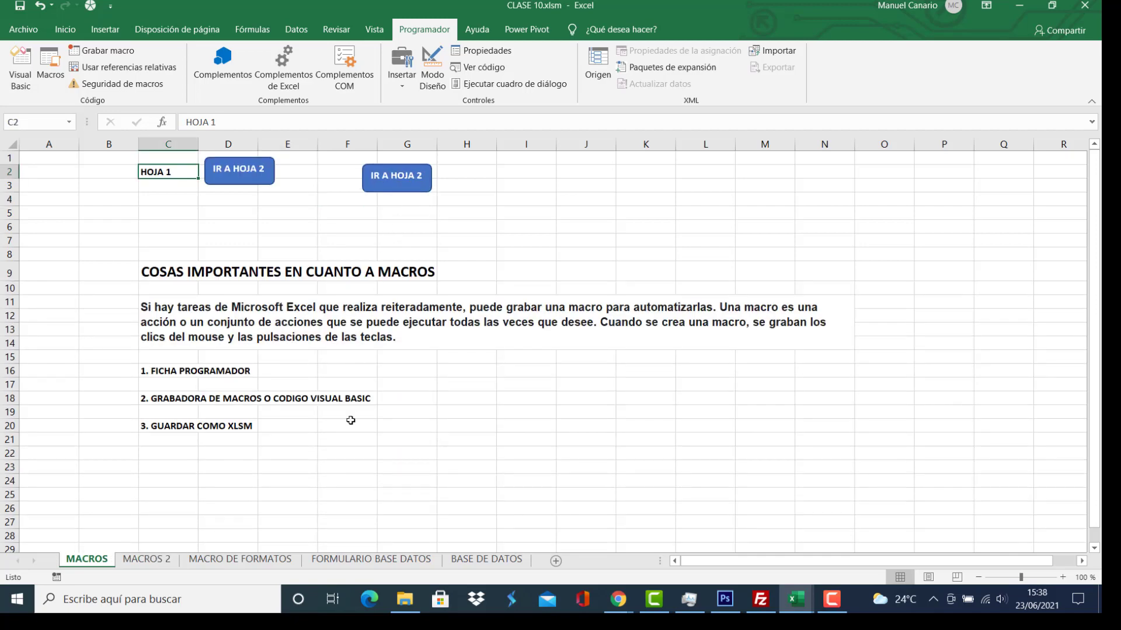
Go to the MACRO DE FORMATOS sheet and select the fuel table A4:G10.
left_click(244, 560)
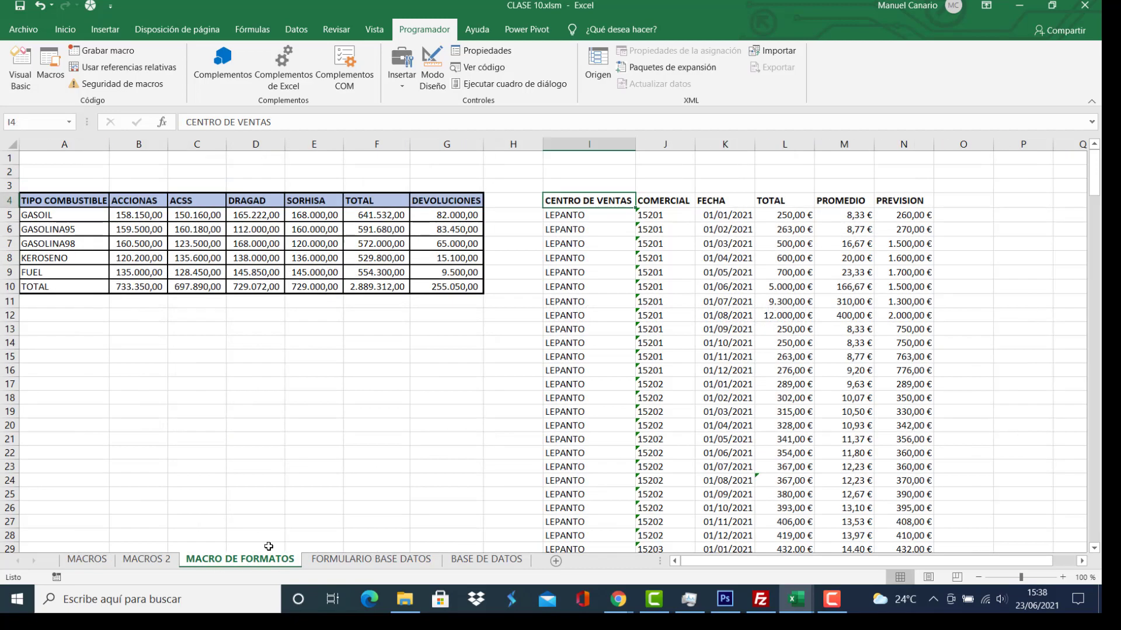
left_click(445, 423)
left_click(402, 243)
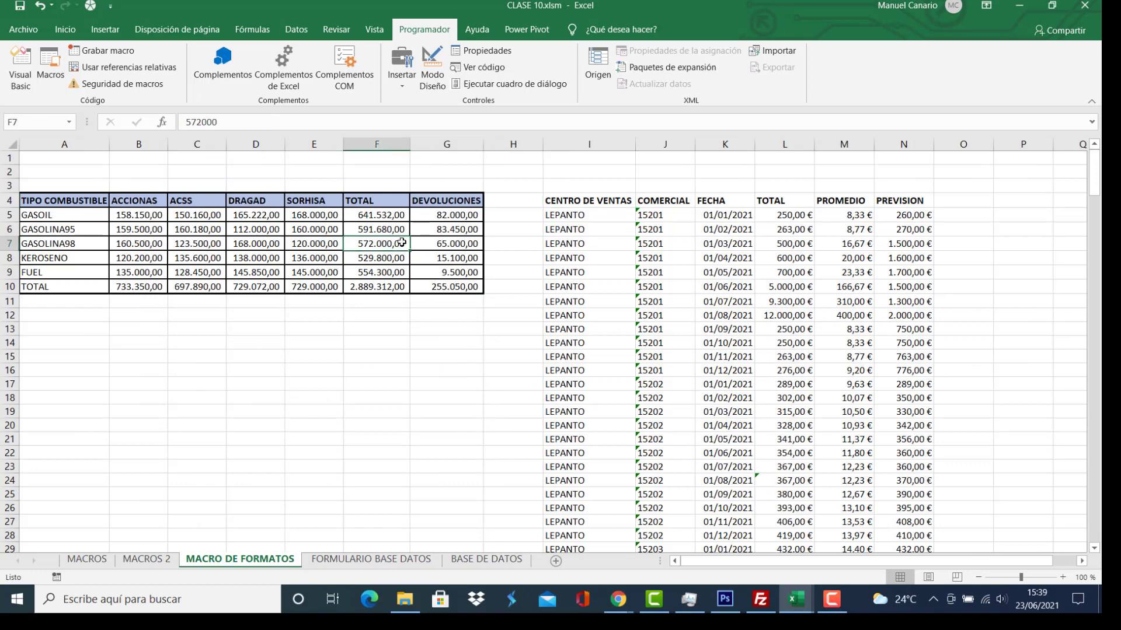
left_click(630, 286)
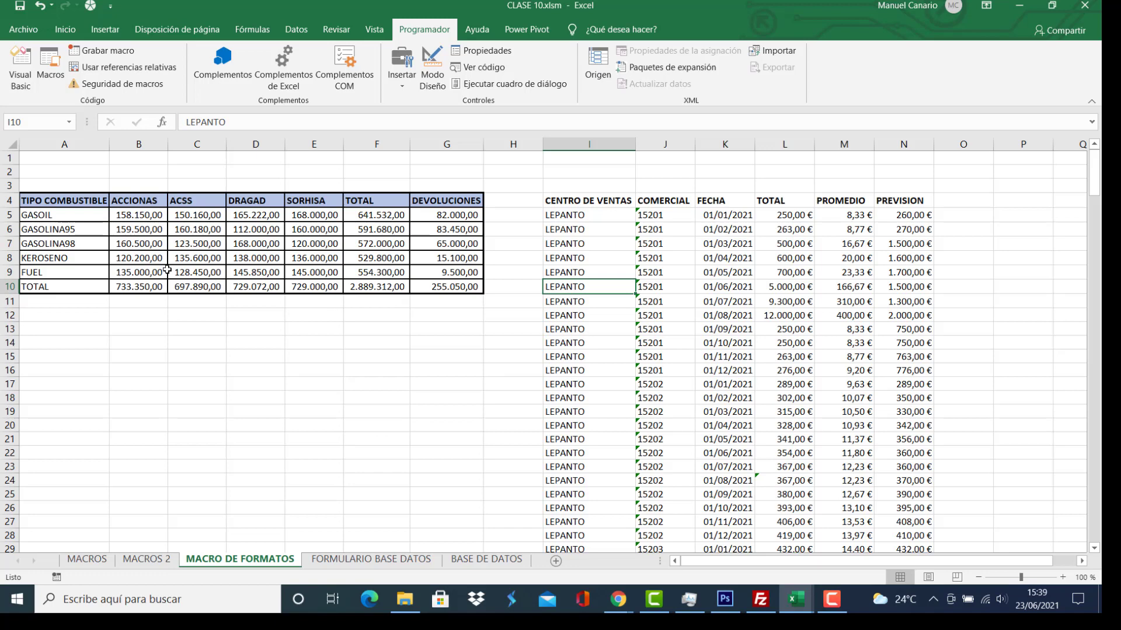
left_click_drag(82, 202, 468, 286)
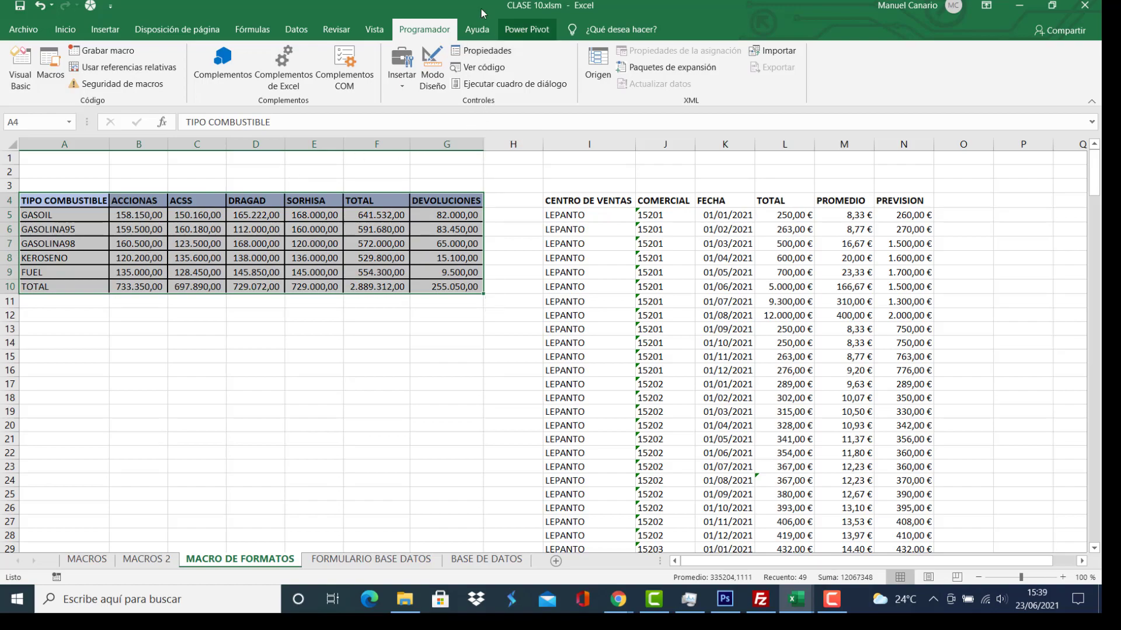
left_click(62, 29)
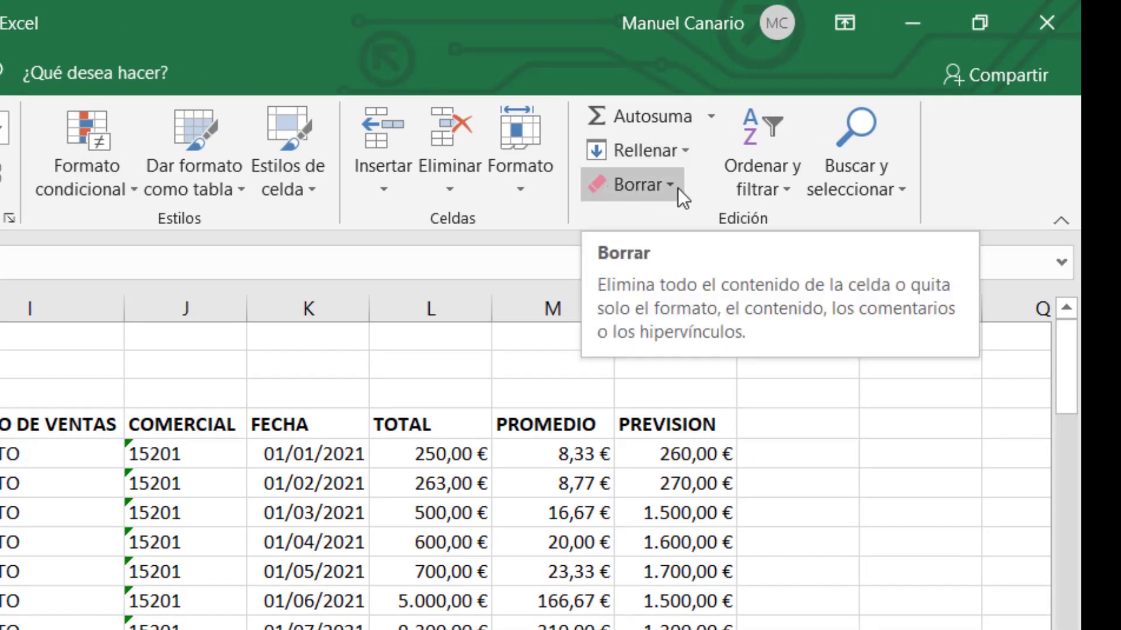
left_click(661, 186)
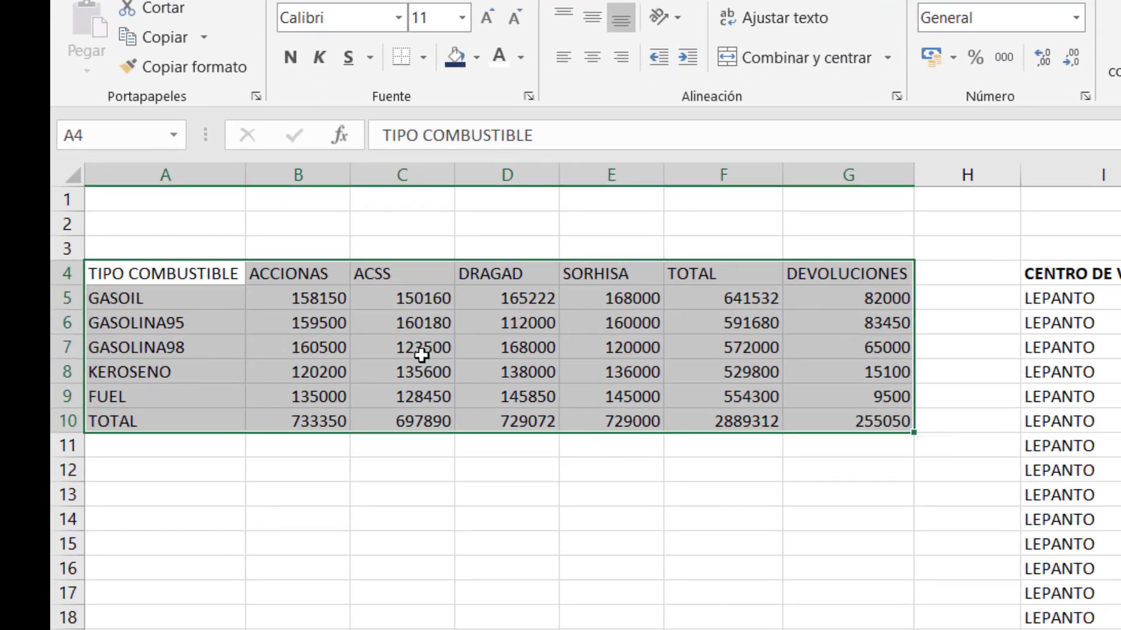
left_click(117, 392)
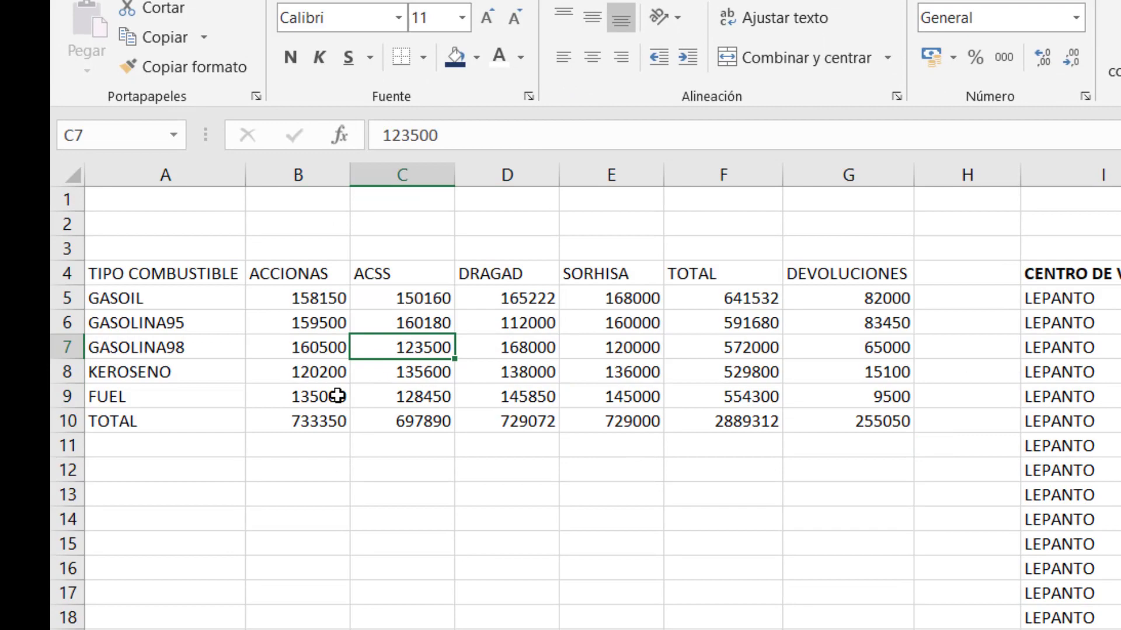
left_click_drag(1069, 274, 918, 622)
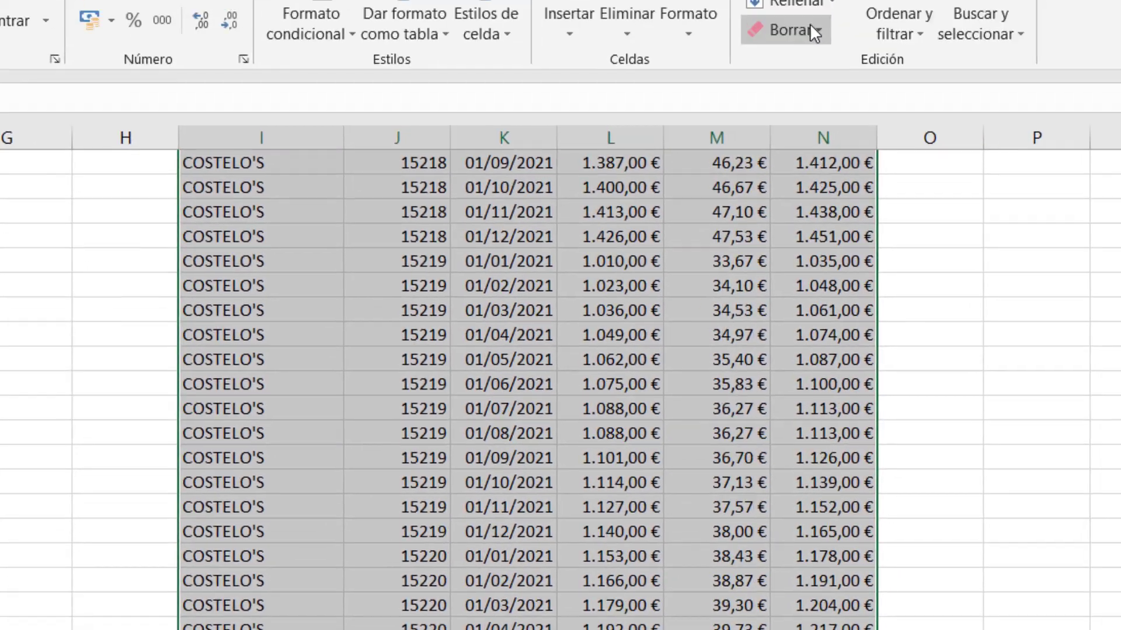
left_click(752, 114)
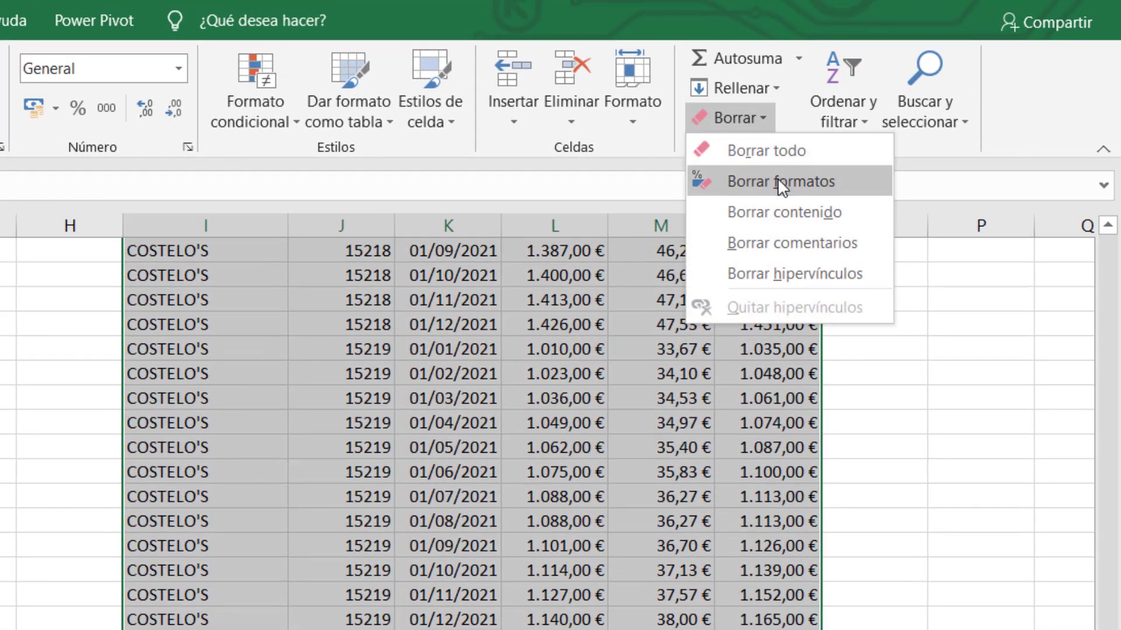
left_click(781, 181)
scroll(778, 187, "up", 20)
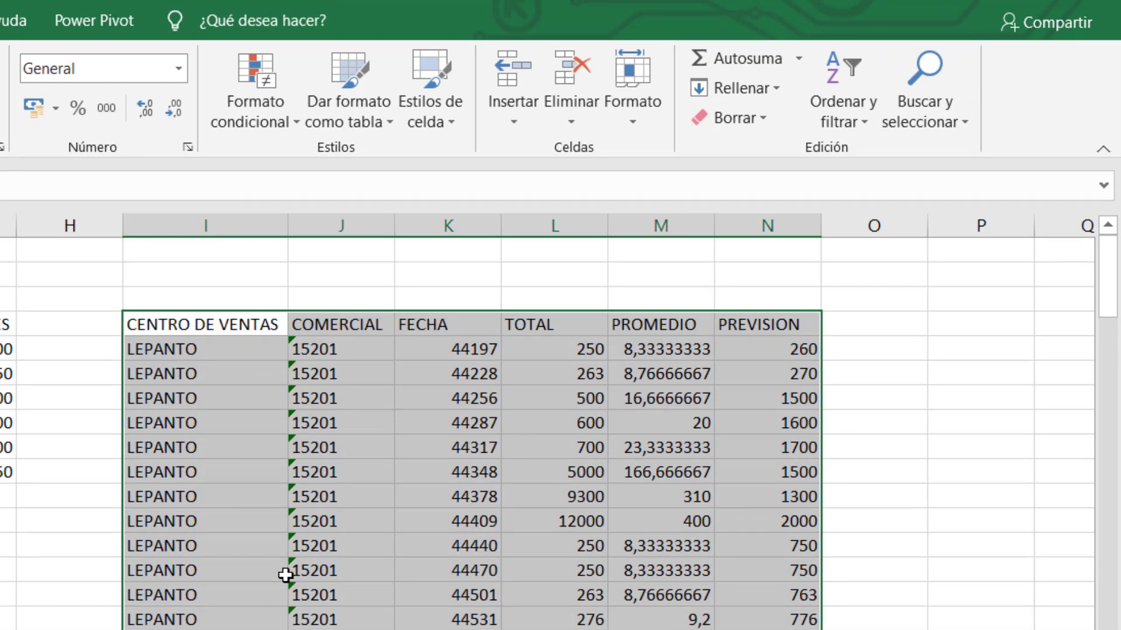
left_click(286, 576)
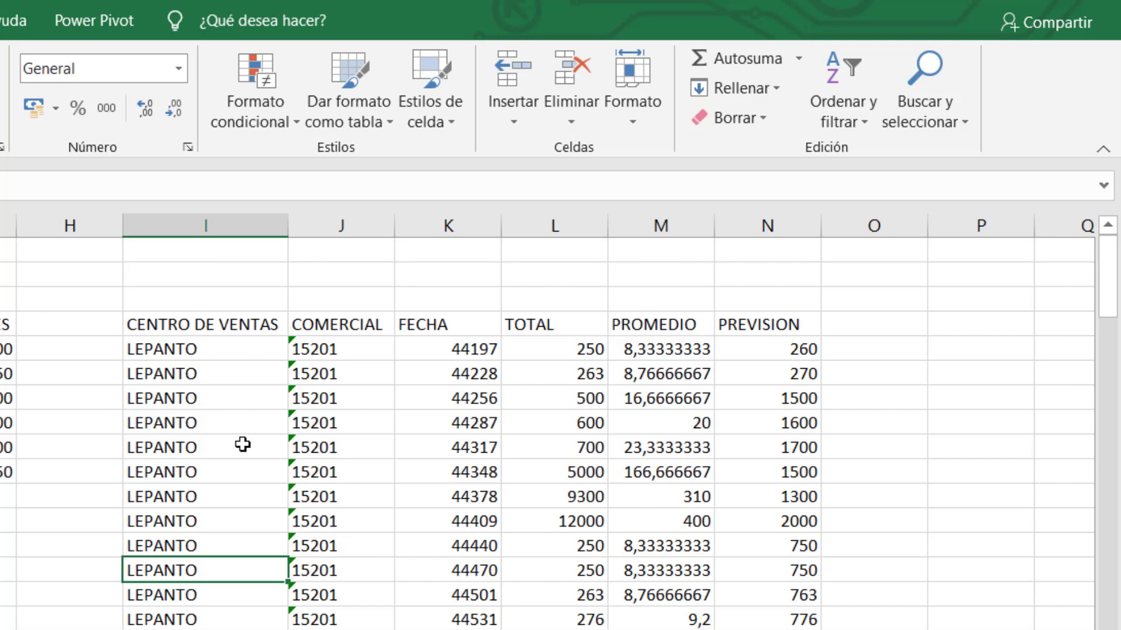
left_click(242, 445)
left_click(243, 422)
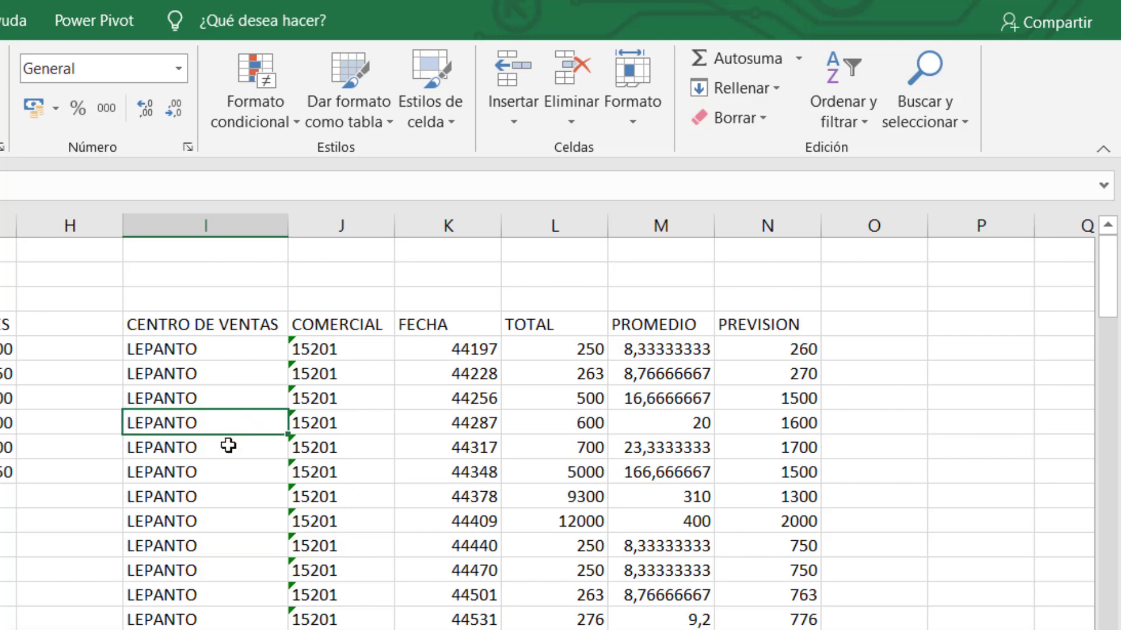
left_click(229, 445)
left_click(222, 423)
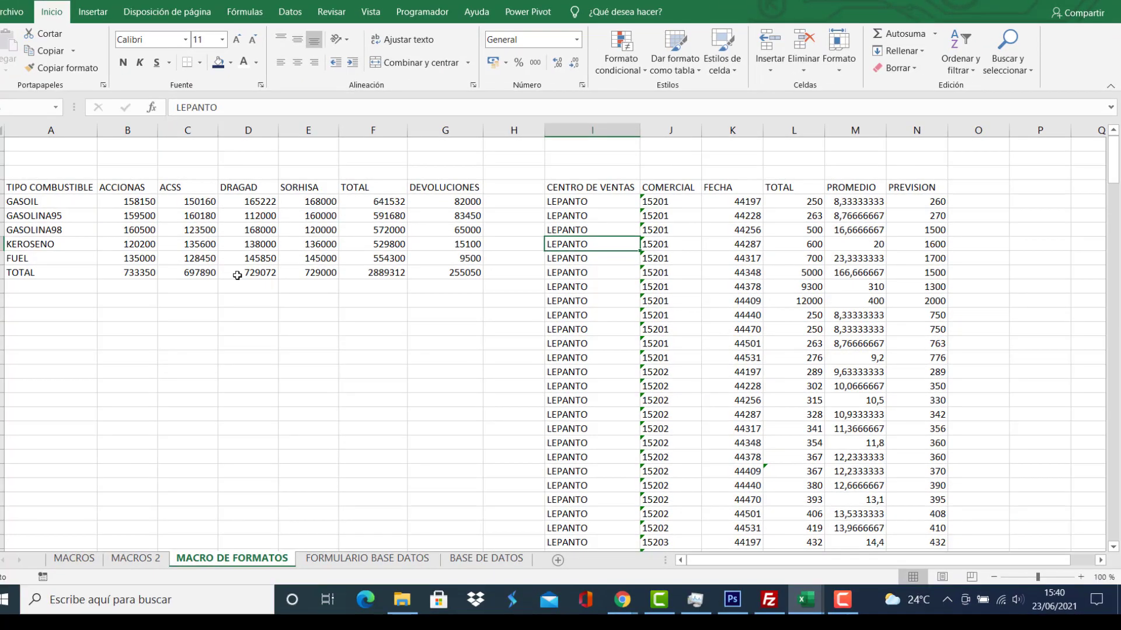
Switch to the Programador tab to show the macro recording tools.
left_click(424, 12)
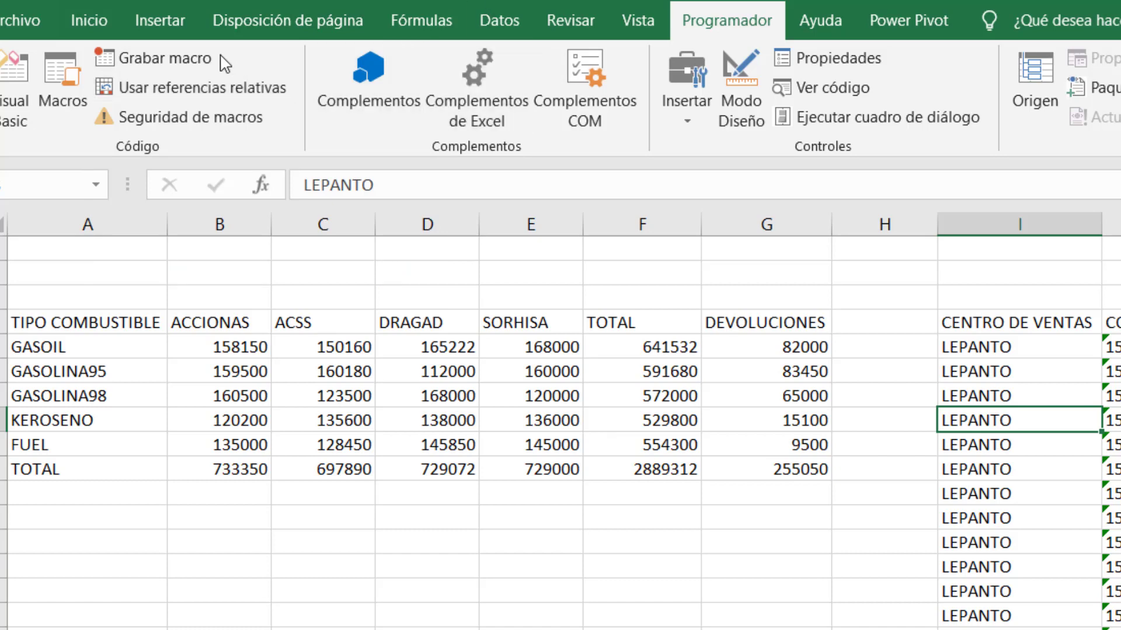
Start recording a new macro named FORMATOS.
left_click(164, 56)
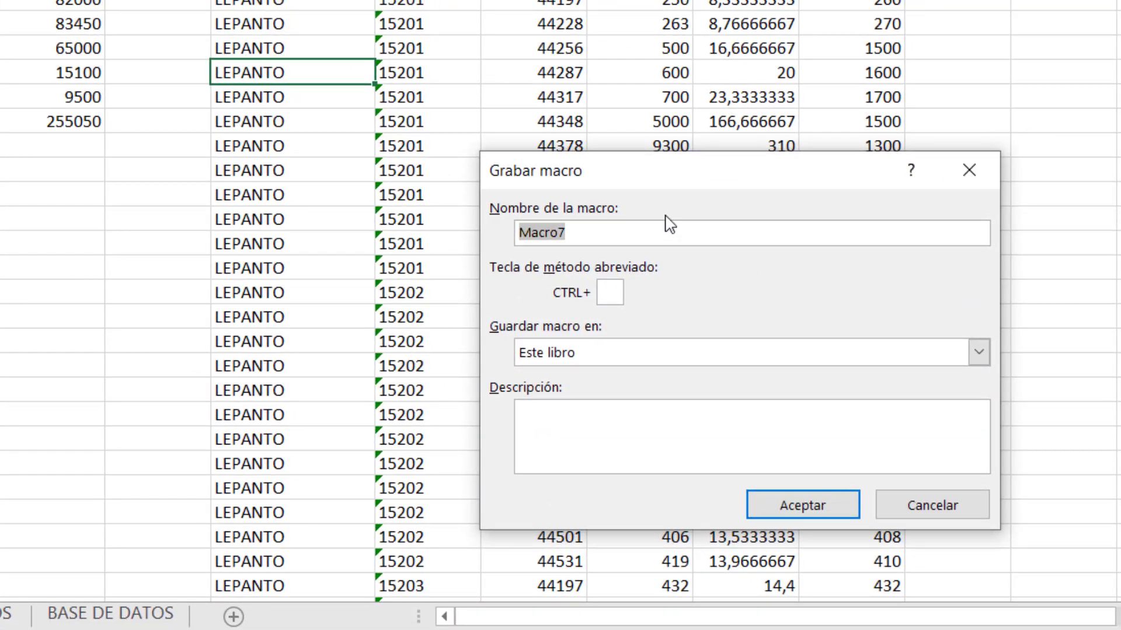
type("FORMATOS")
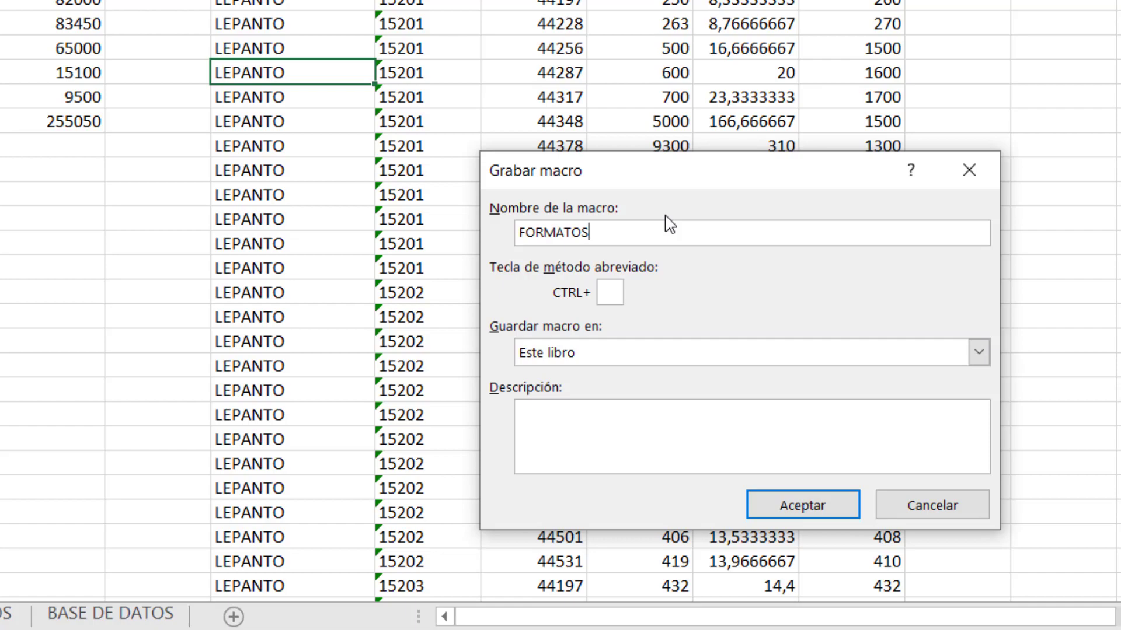
left_click(803, 509)
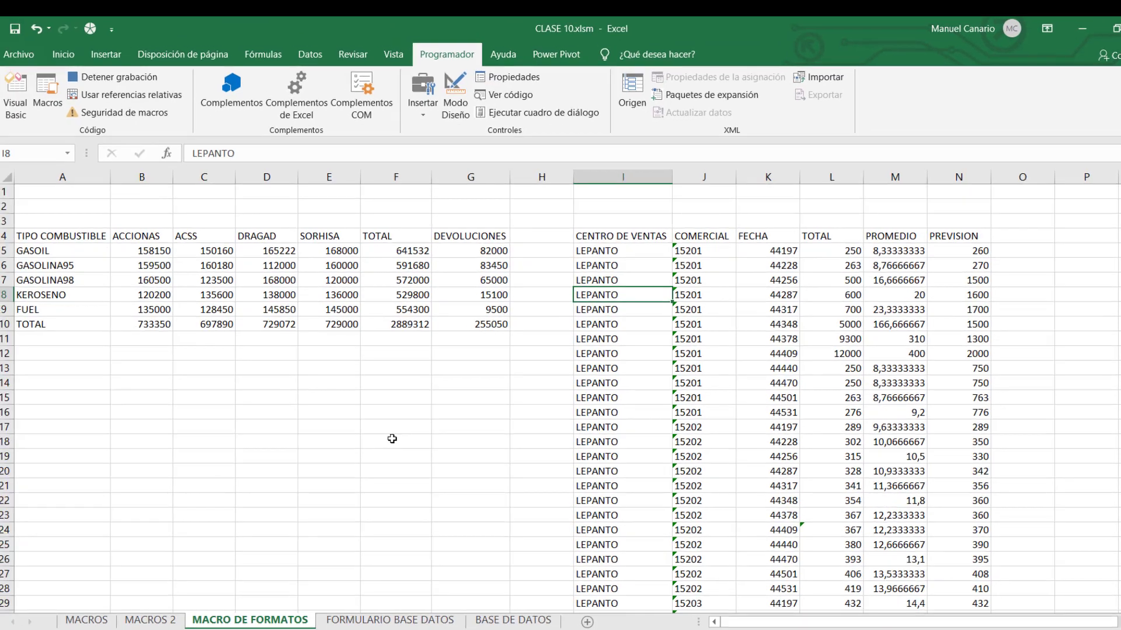
Give the fuel table A4:G10 medium-line outline and inner borders via Formato de celdas.
left_click_drag(54, 235, 505, 325)
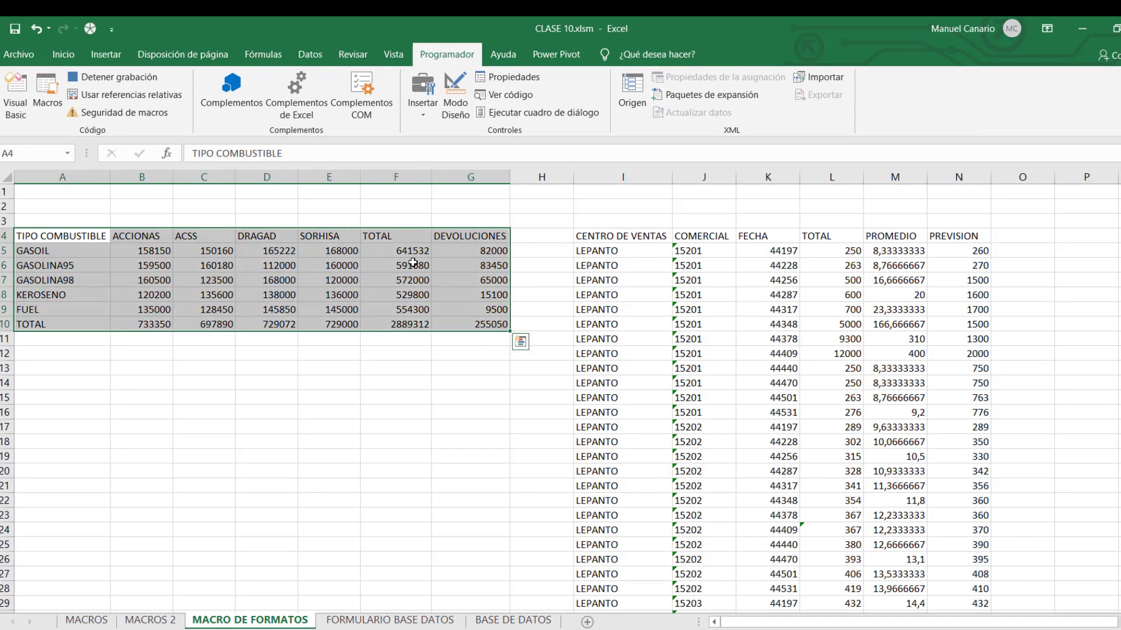
right_click(382, 272)
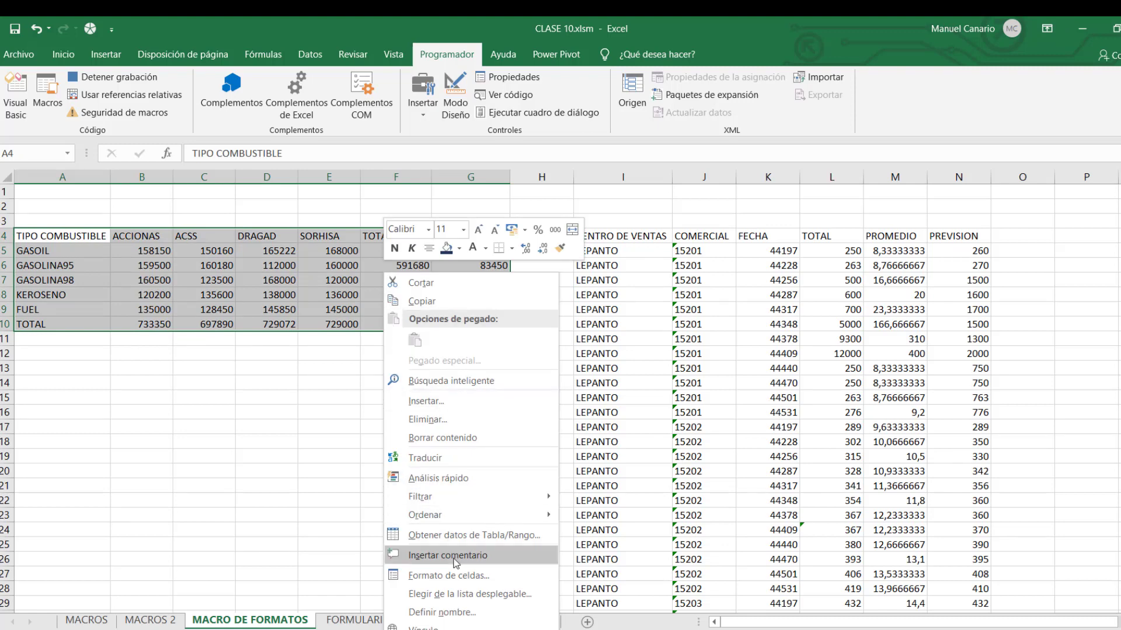
left_click(456, 576)
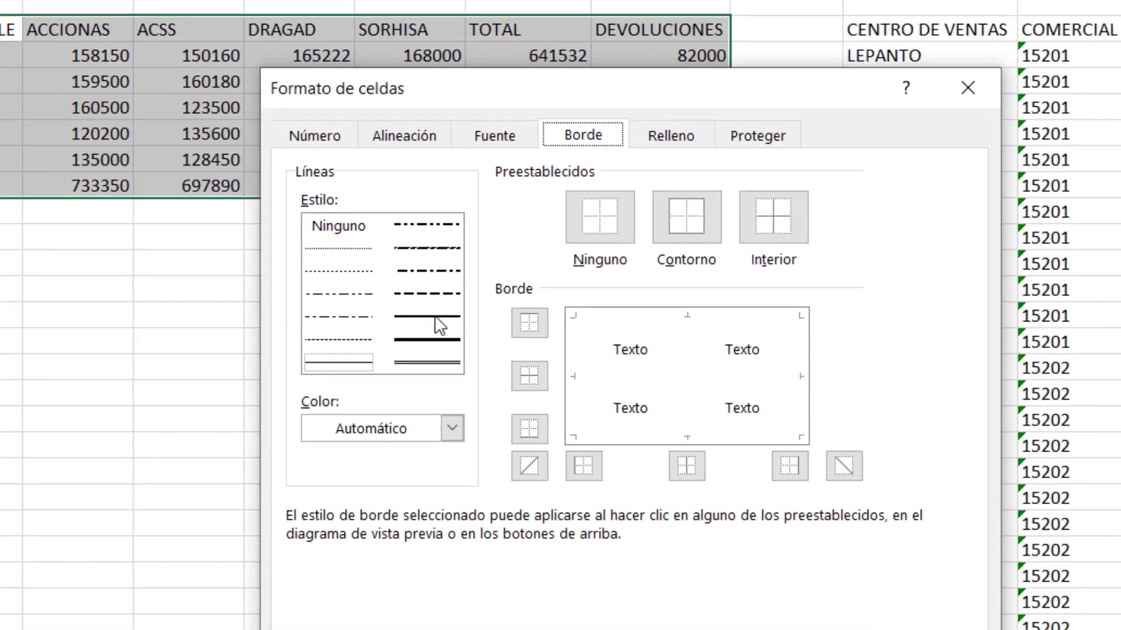
left_click(344, 400)
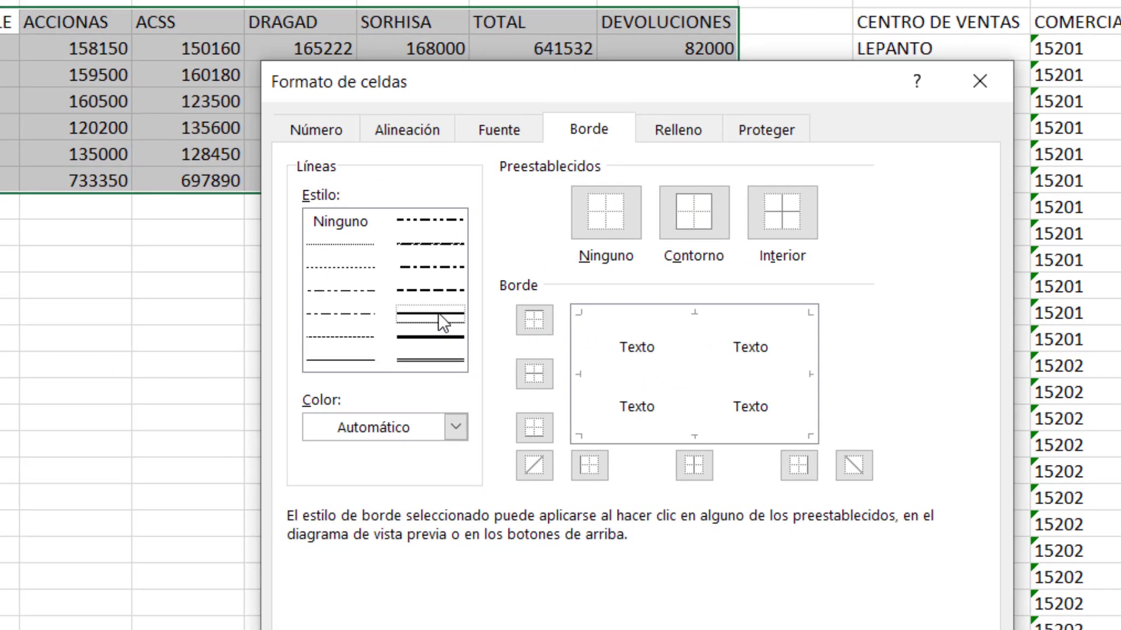
left_click(790, 215)
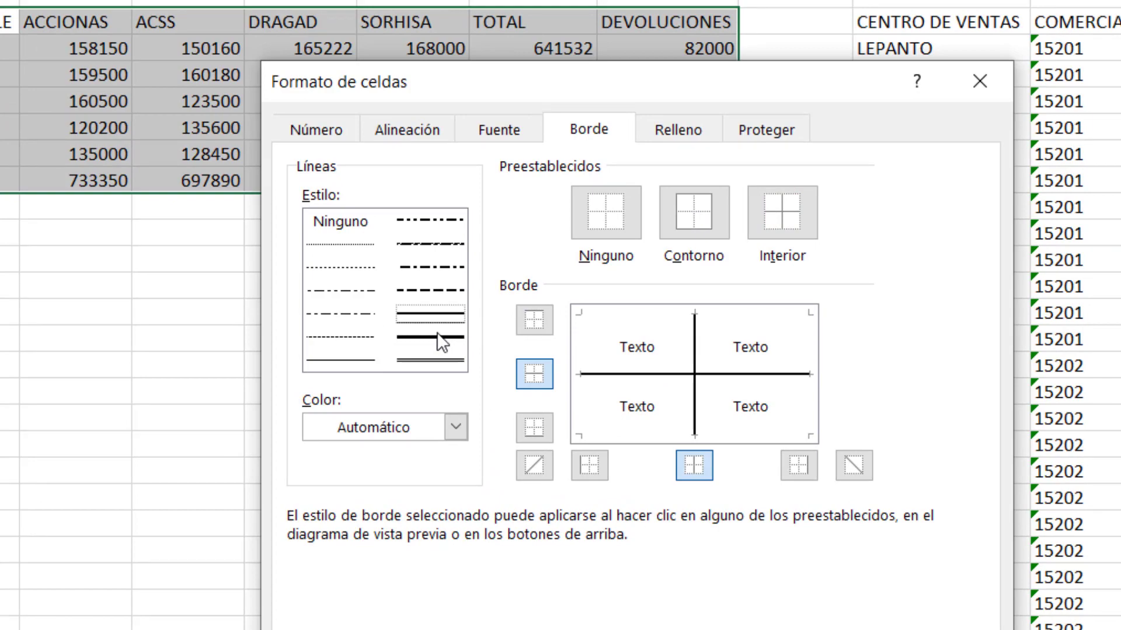
left_click(698, 211)
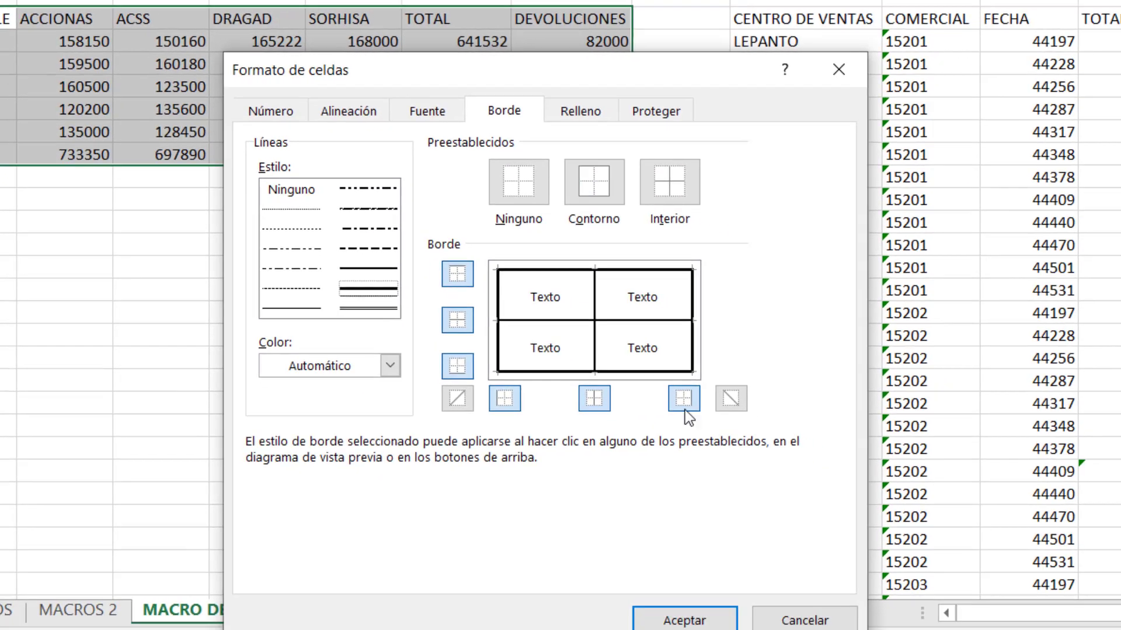
left_click(672, 619)
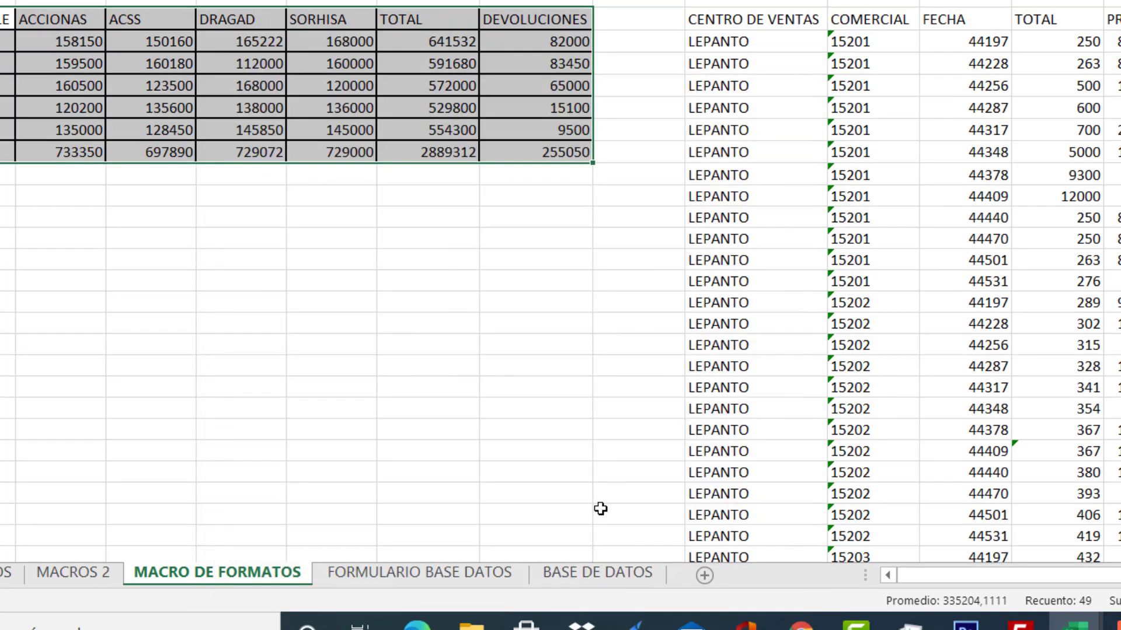
left_click(402, 234)
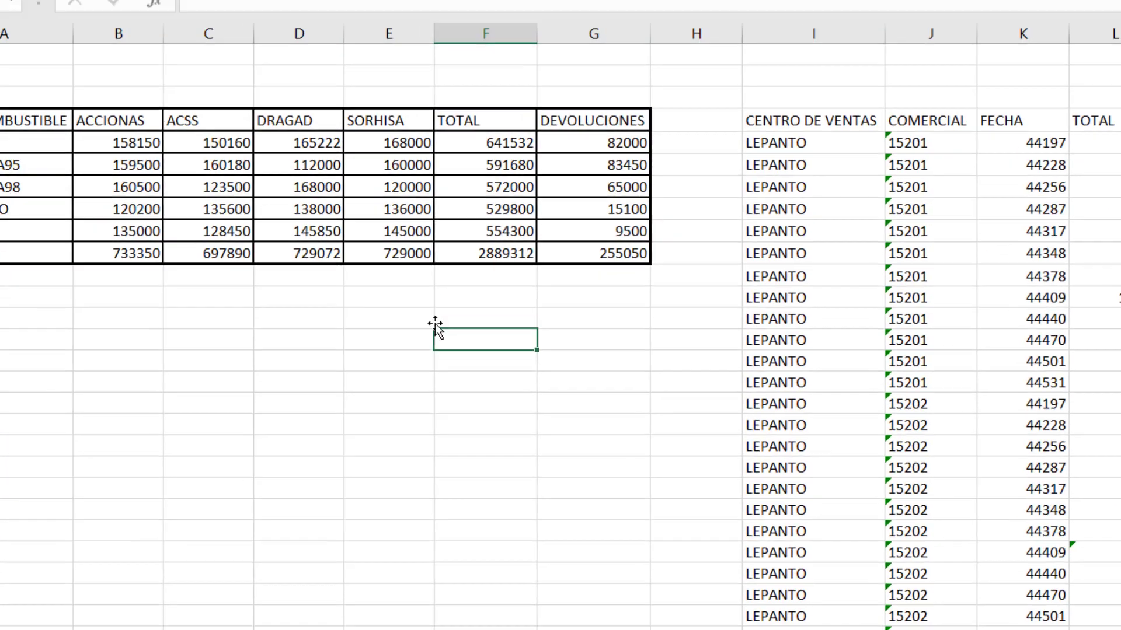
Turn on relative references and fill the header row A4:G4 light blue.
left_click_drag(93, 285, 720, 290)
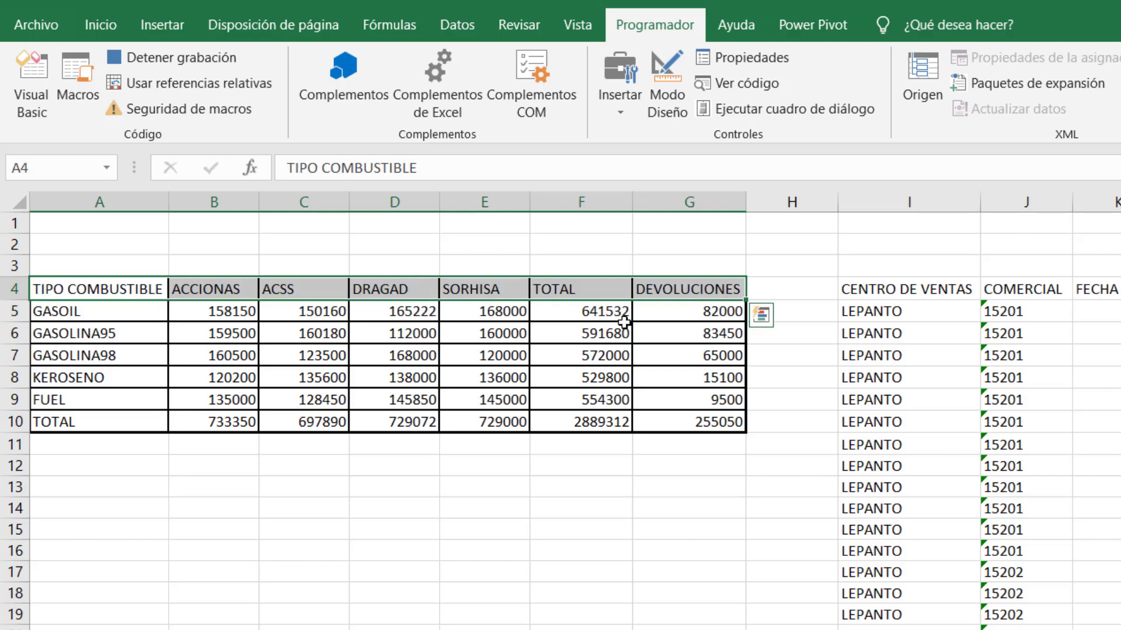
left_click(256, 81)
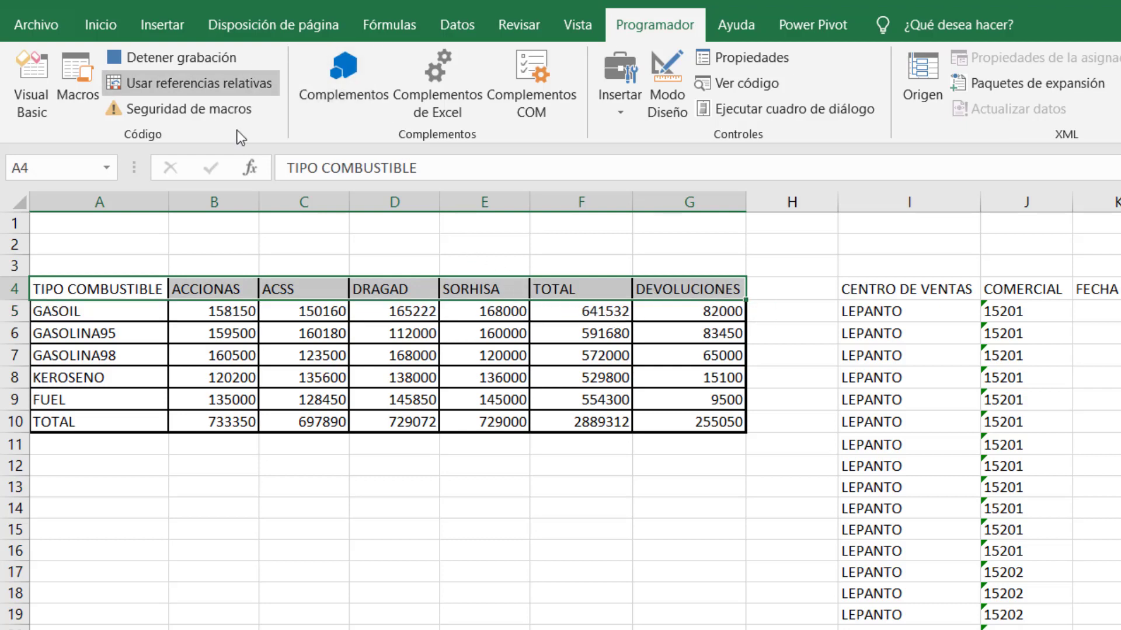
left_click(107, 25)
left_click(369, 101)
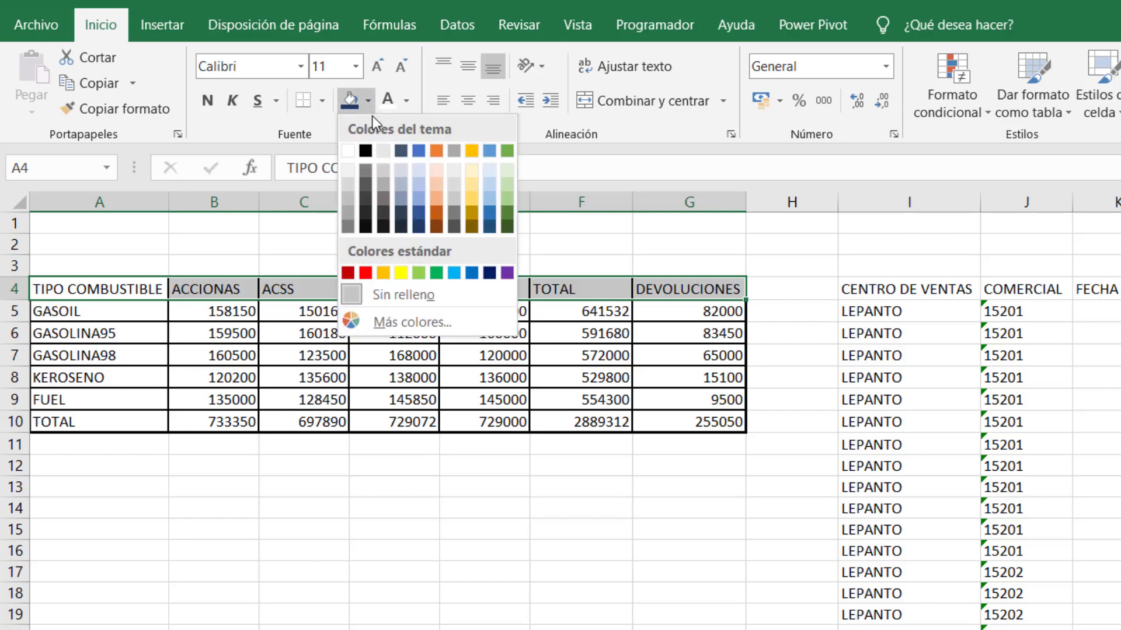
left_click(418, 185)
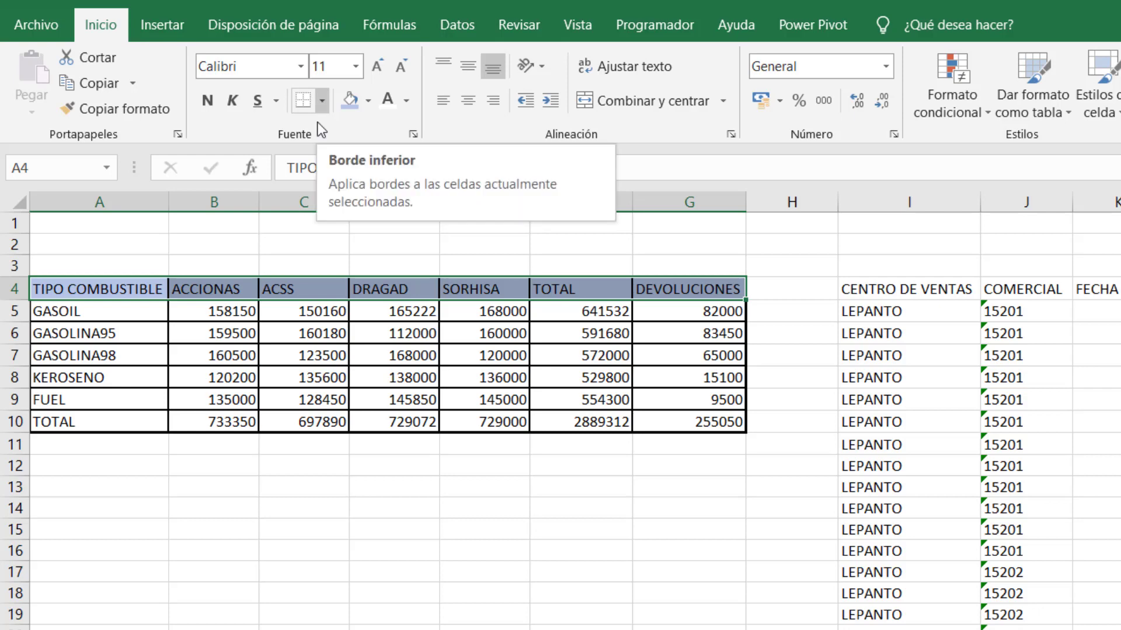
left_click(281, 349)
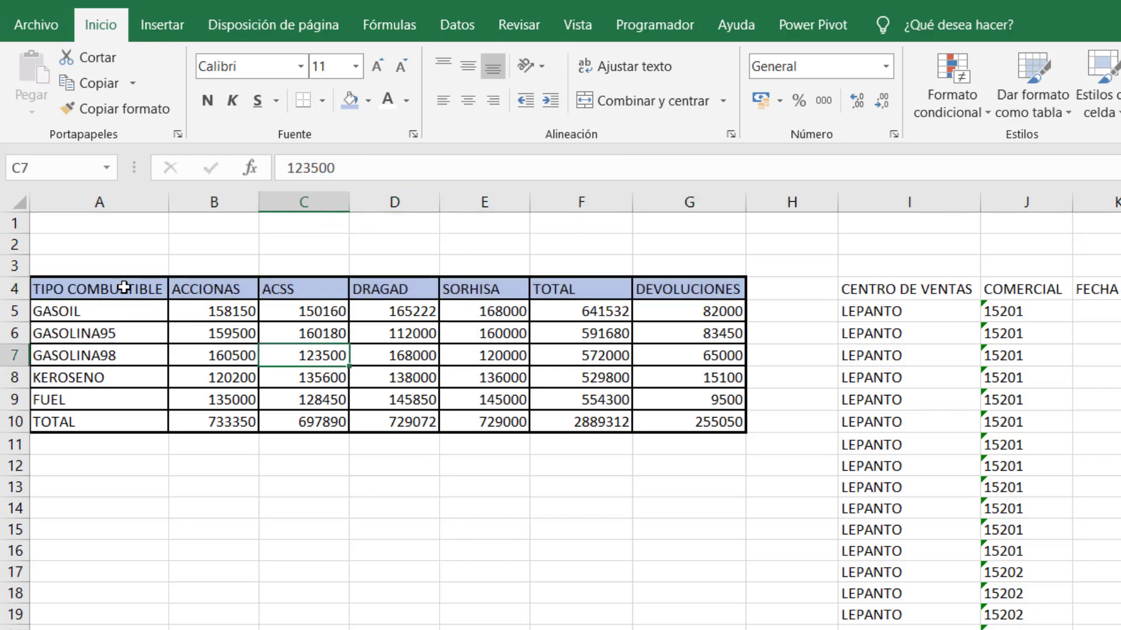
Bold the header row and apply thousands style with two decimals to B5:G10.
left_click_drag(125, 288, 683, 297)
left_click(207, 102)
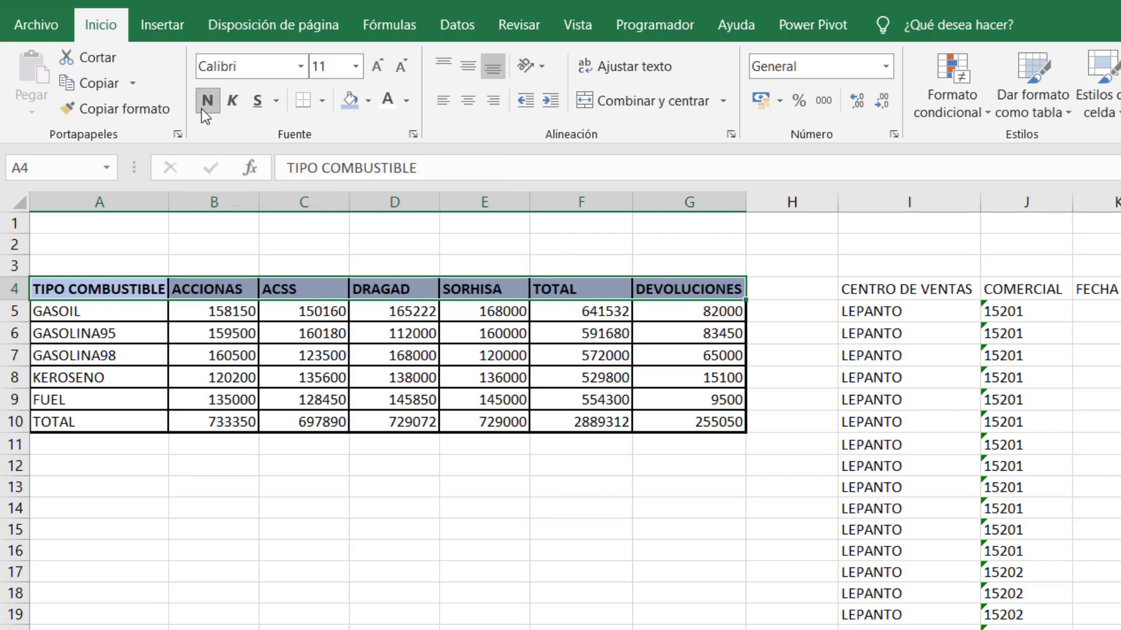
left_click(253, 378)
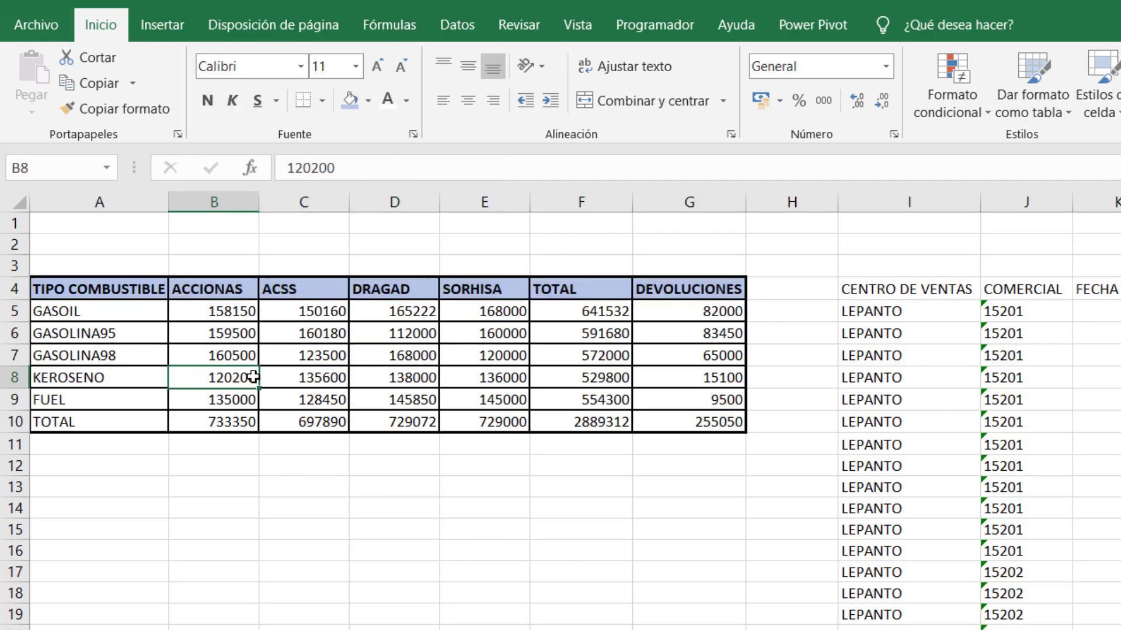
left_click_drag(211, 309, 723, 422)
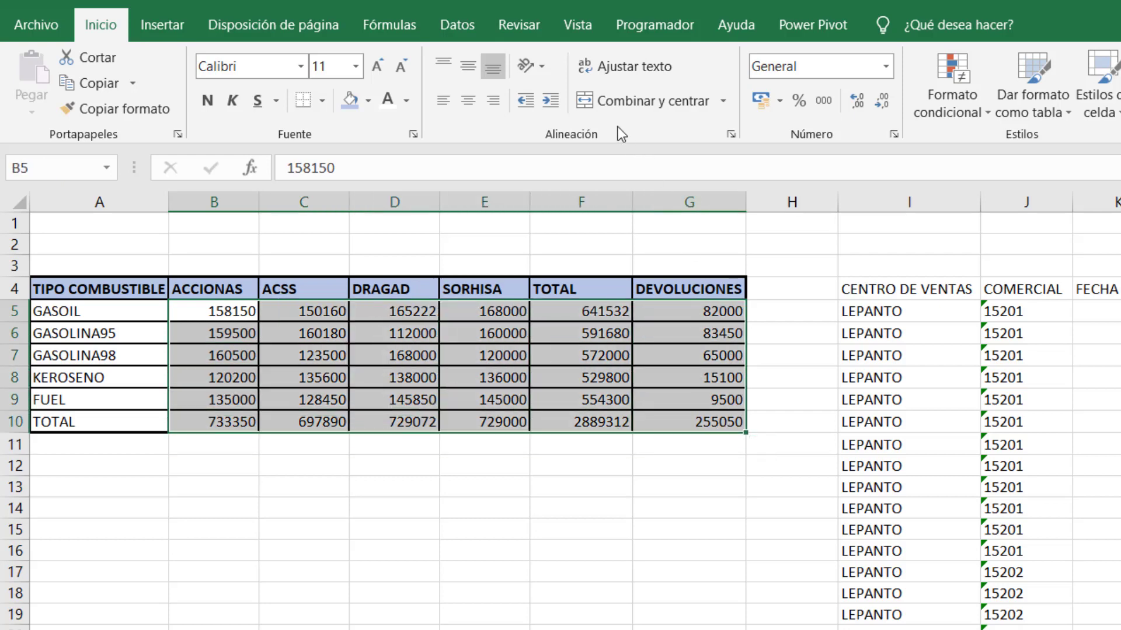
left_click(824, 101)
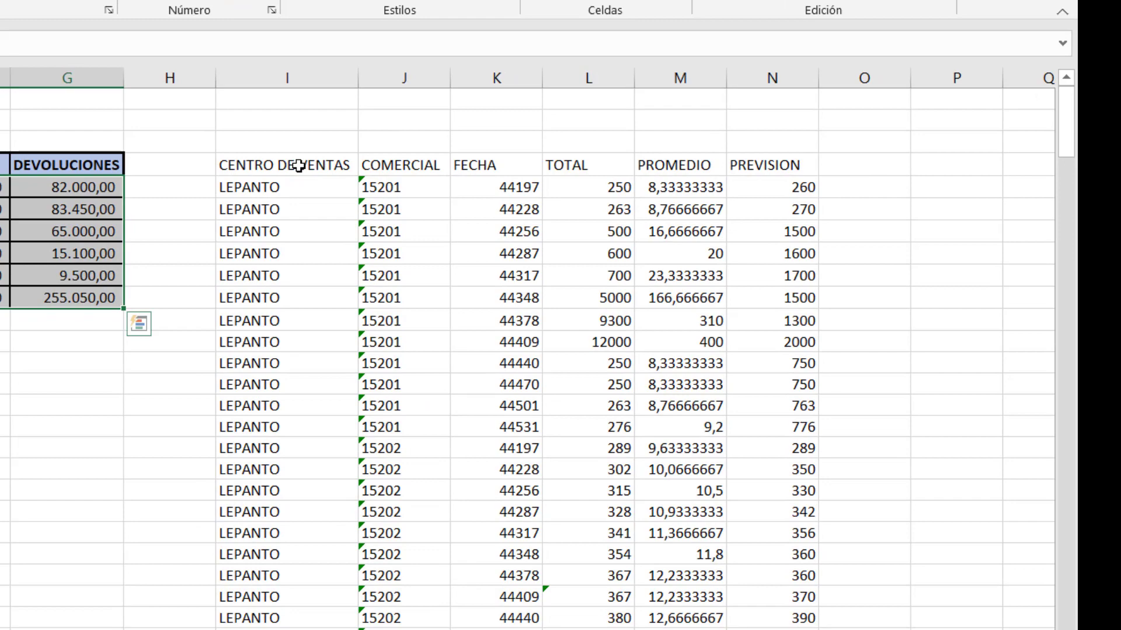
Apply all borders to every cell of the CENTRO DE VENTAS sales table.
left_click_drag(298, 166, 760, 627)
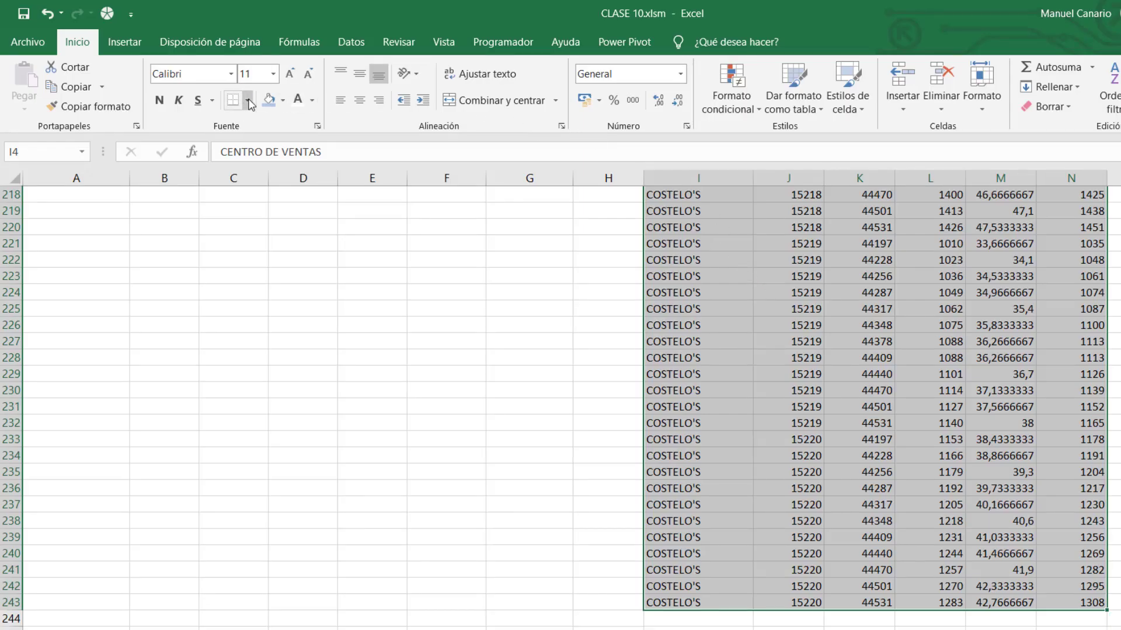
left_click(249, 101)
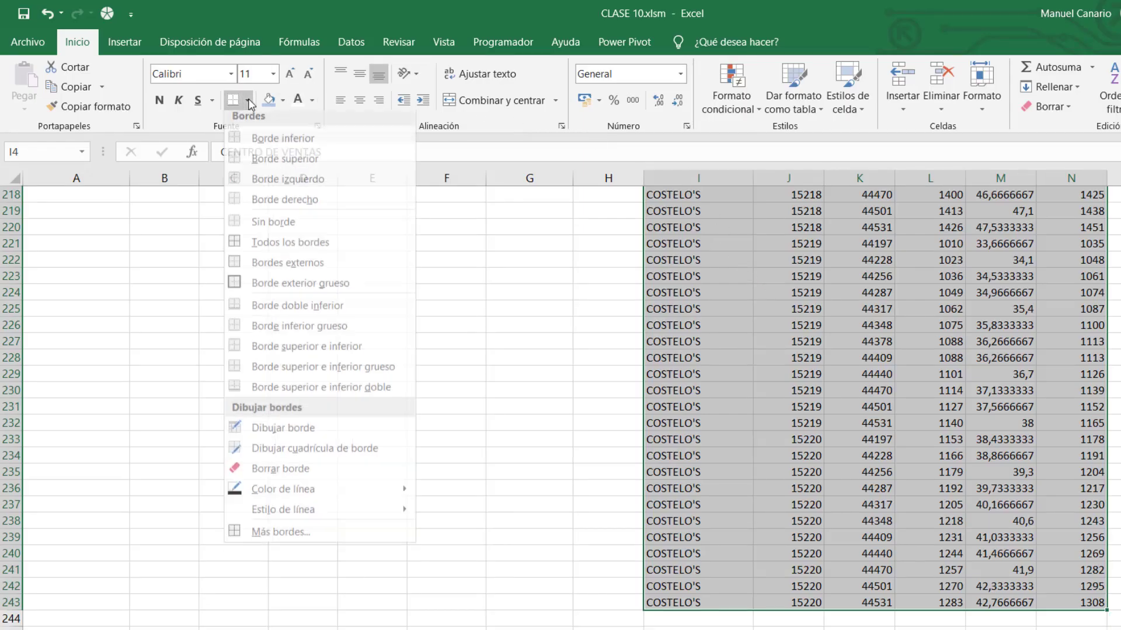
left_click(253, 250)
Make the sales headers I4:N4 bold with a light orange fill.
scroll(252, 250, "up", 20)
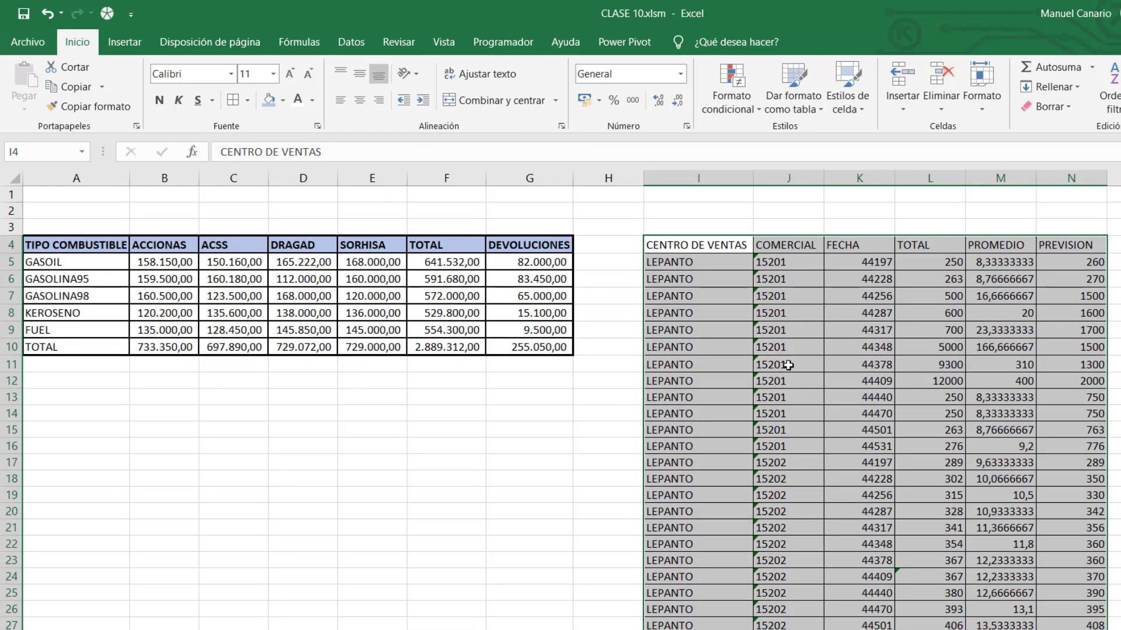
left_click(859, 397)
left_click_drag(688, 244, 1079, 248)
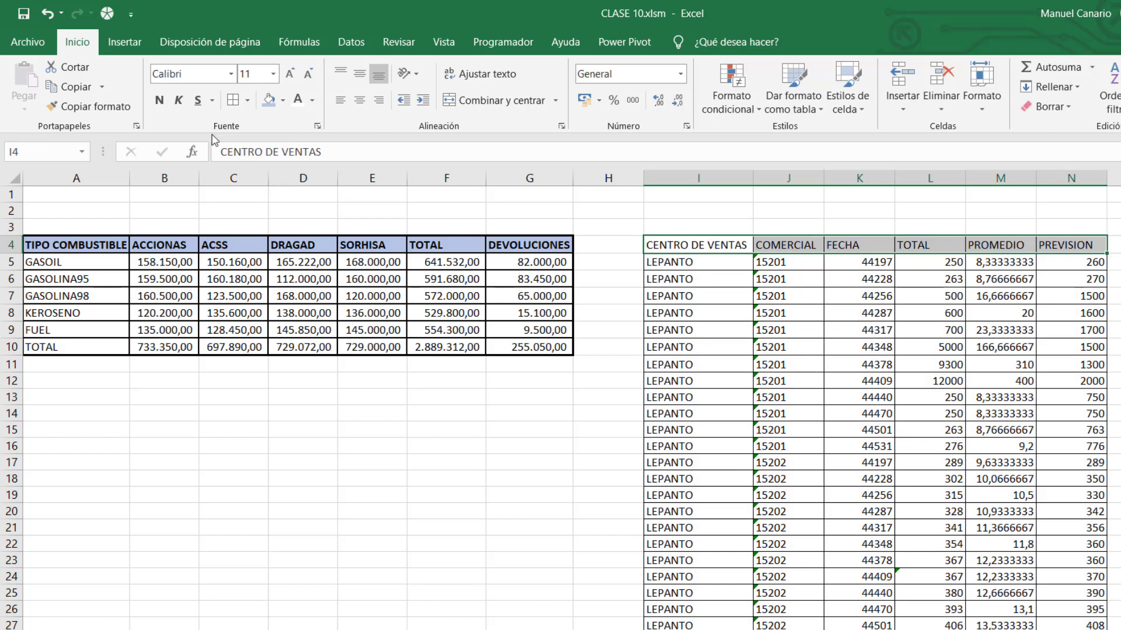
left_click(160, 100)
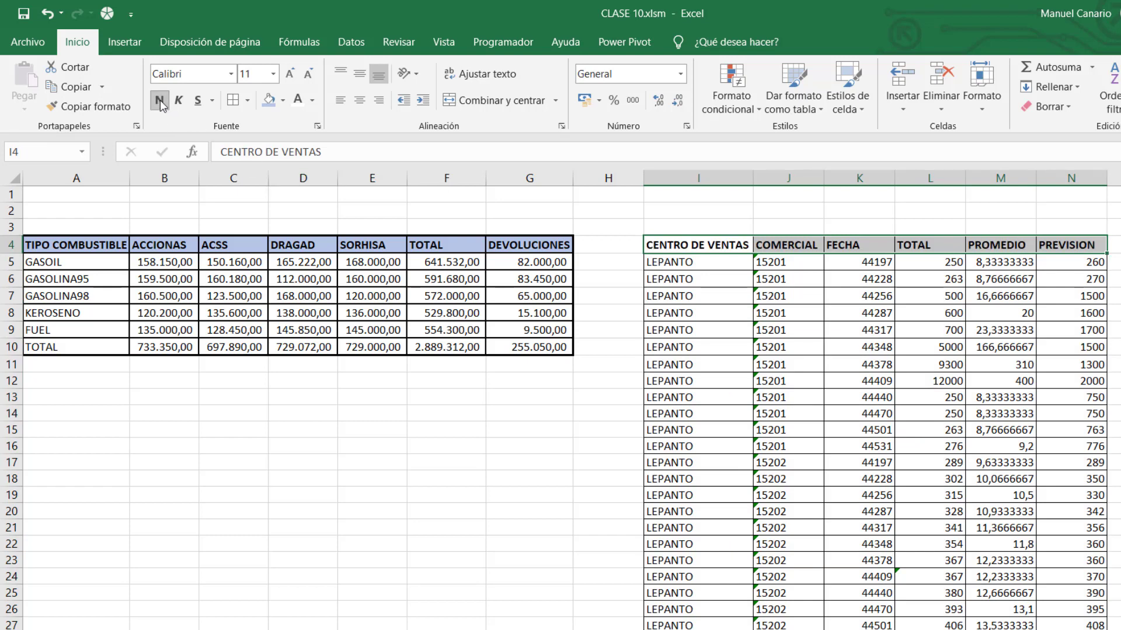
left_click(283, 102)
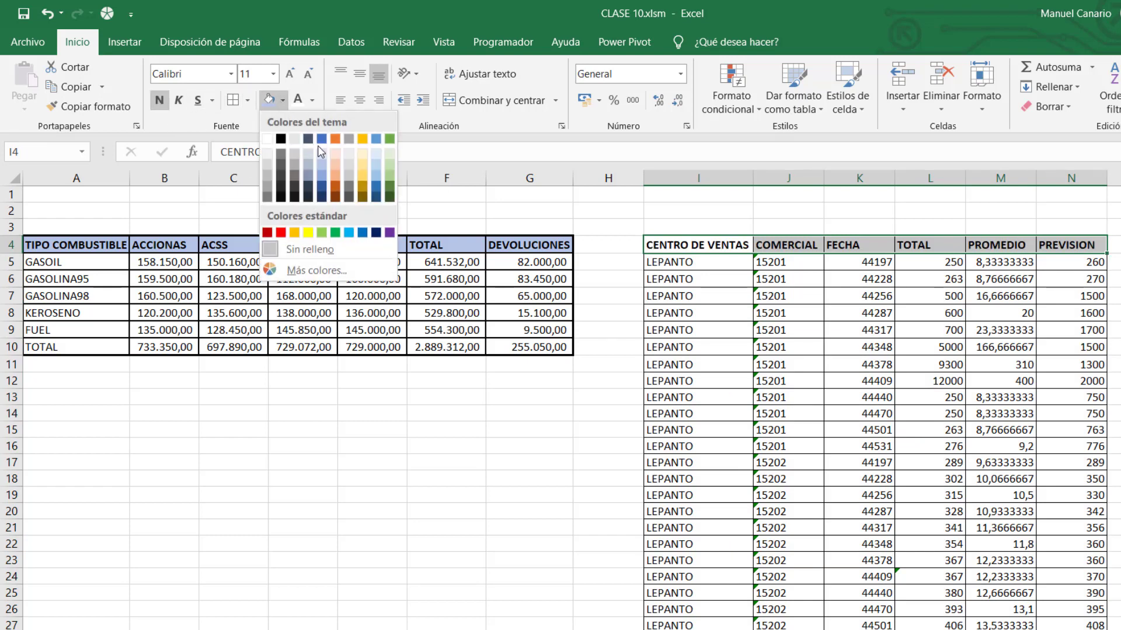
left_click(335, 168)
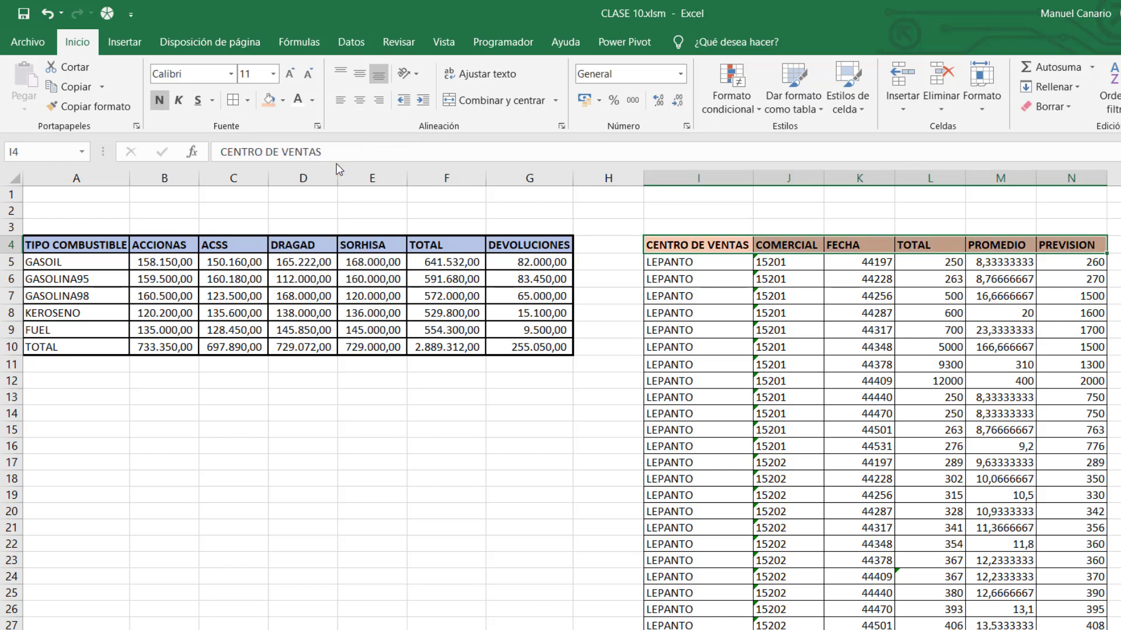
left_click(851, 381)
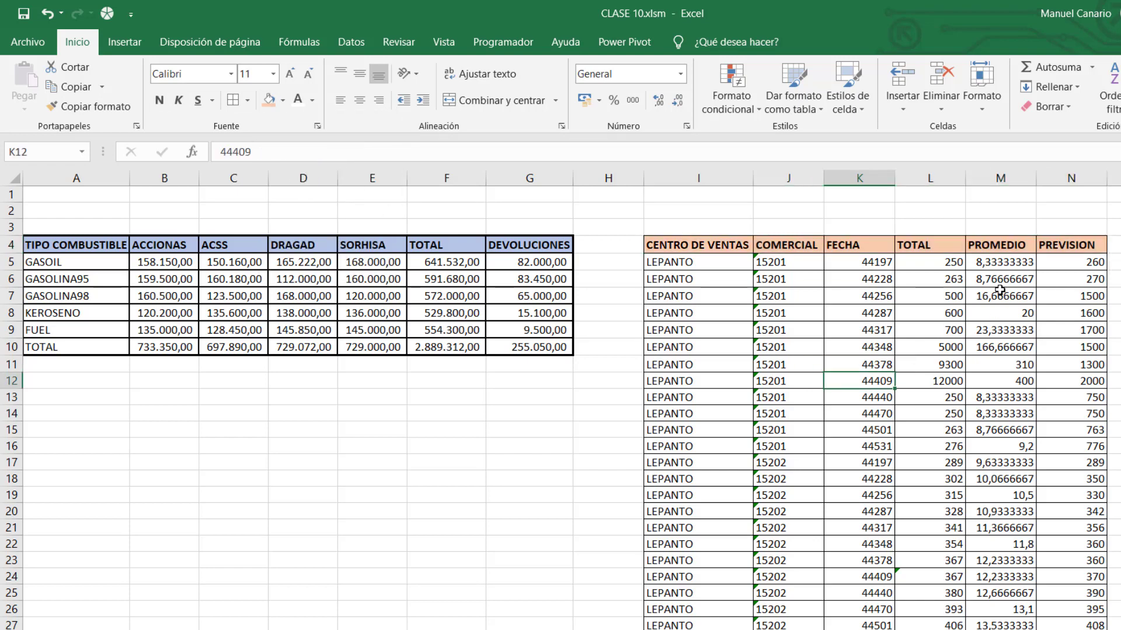
Select the whole PROMEDIO column M and bring up its context menu.
left_click(1000, 262)
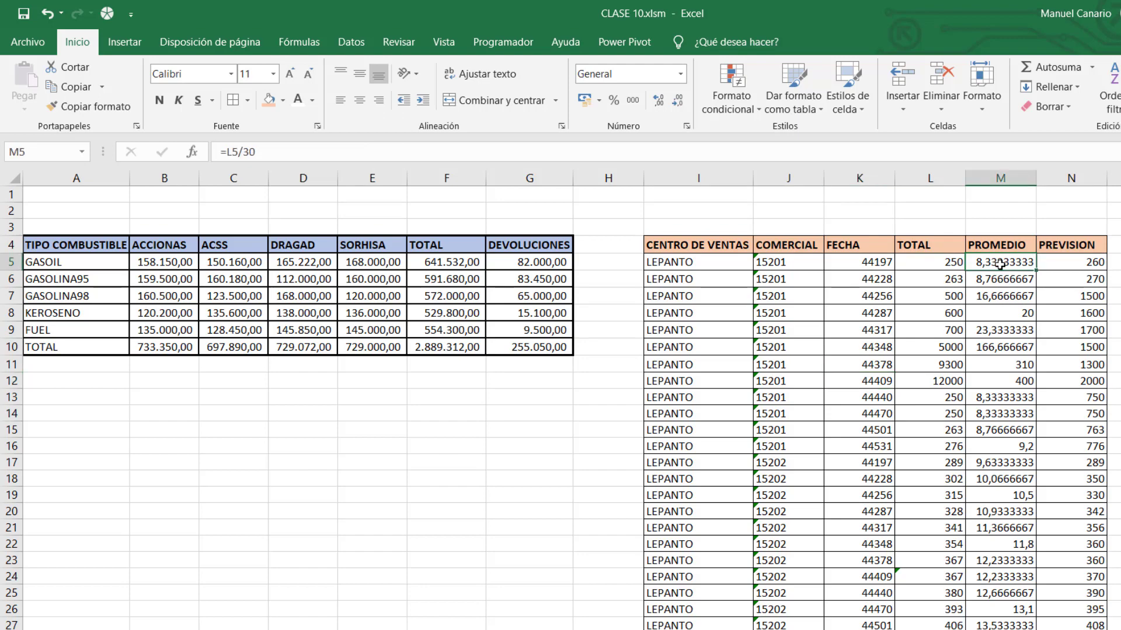
left_click_drag(1000, 265, 997, 577)
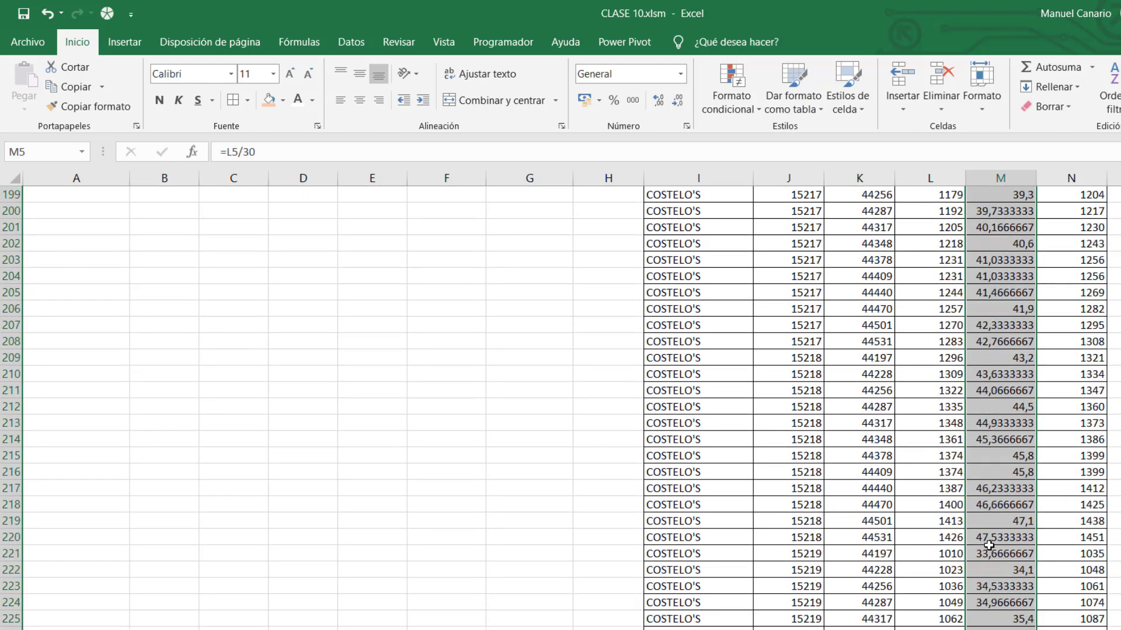
scroll(987, 546, "up", 14)
scroll(982, 547, "up", 20)
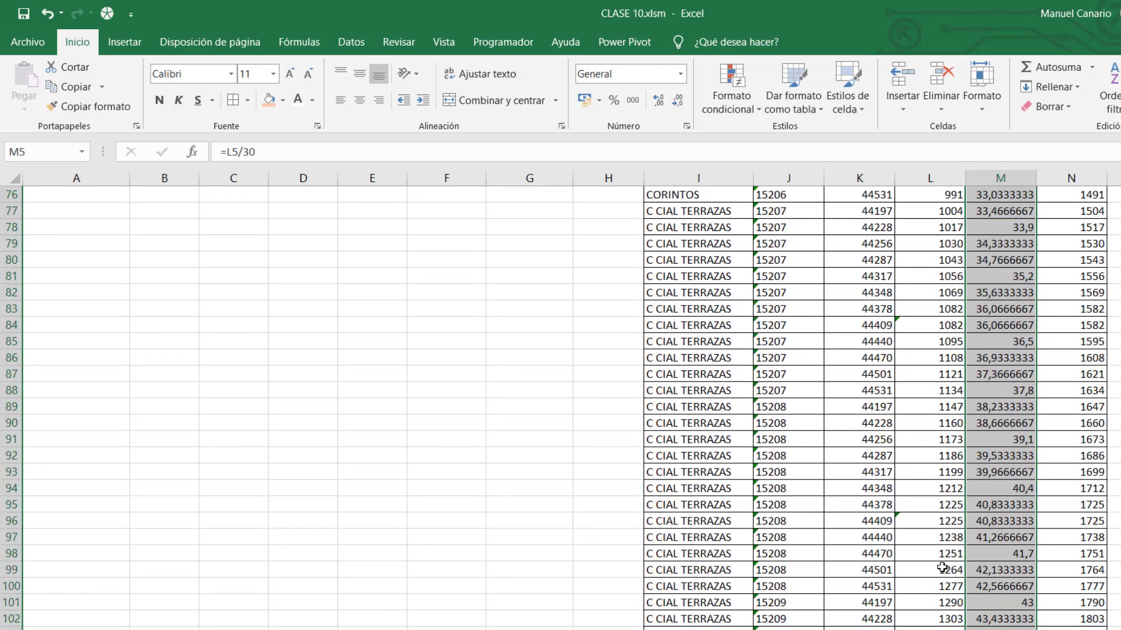
scroll(934, 571, "up", 13)
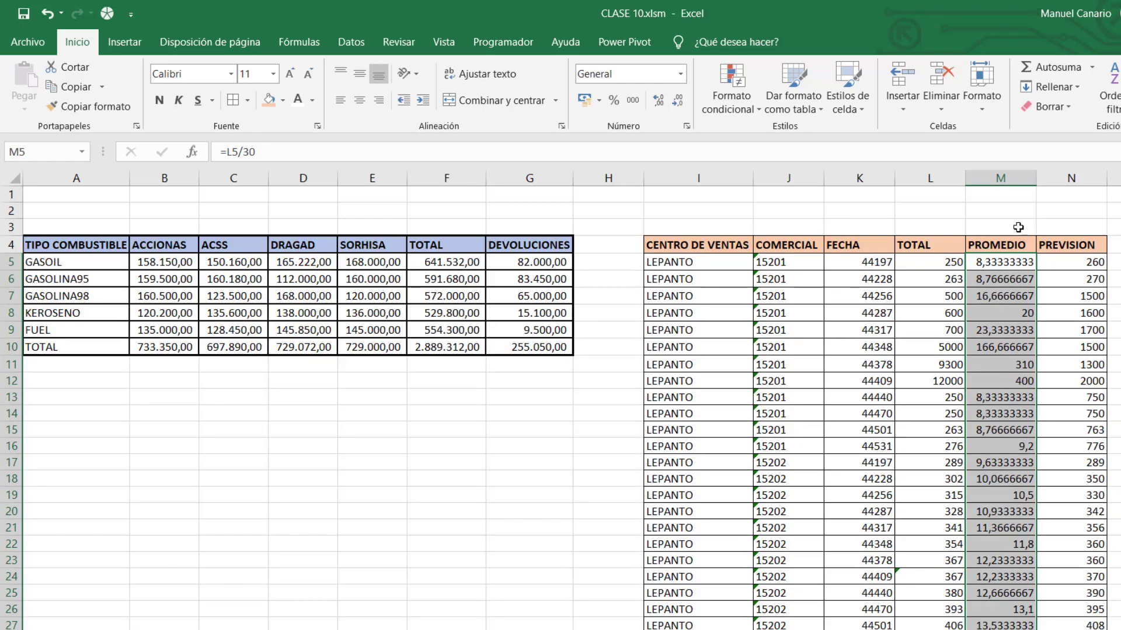
left_click(1005, 175)
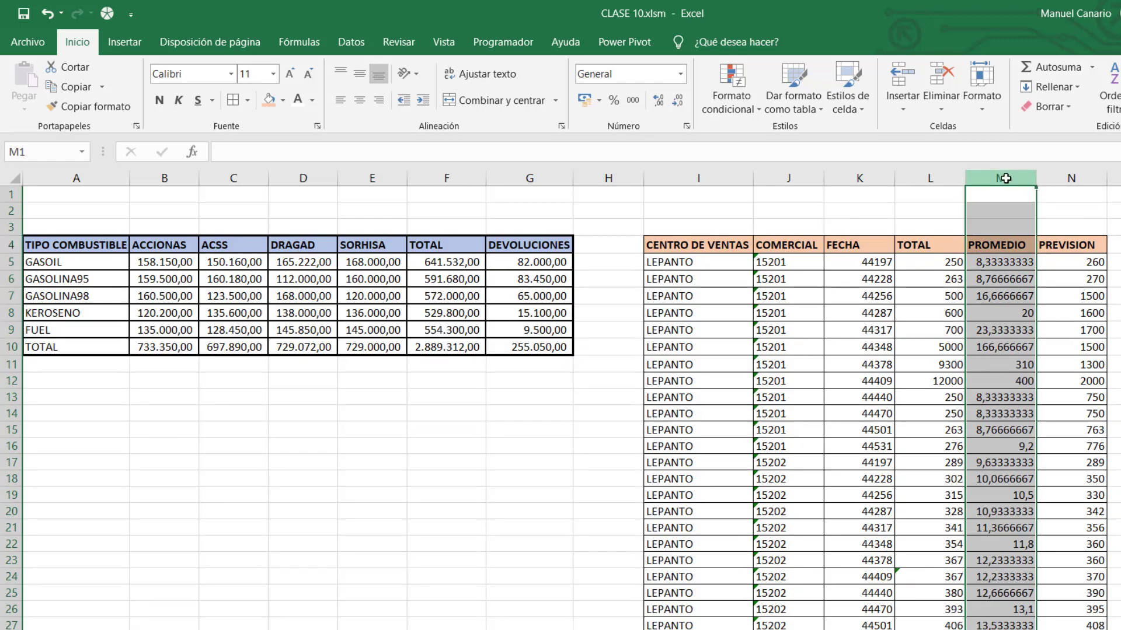
right_click(1005, 178)
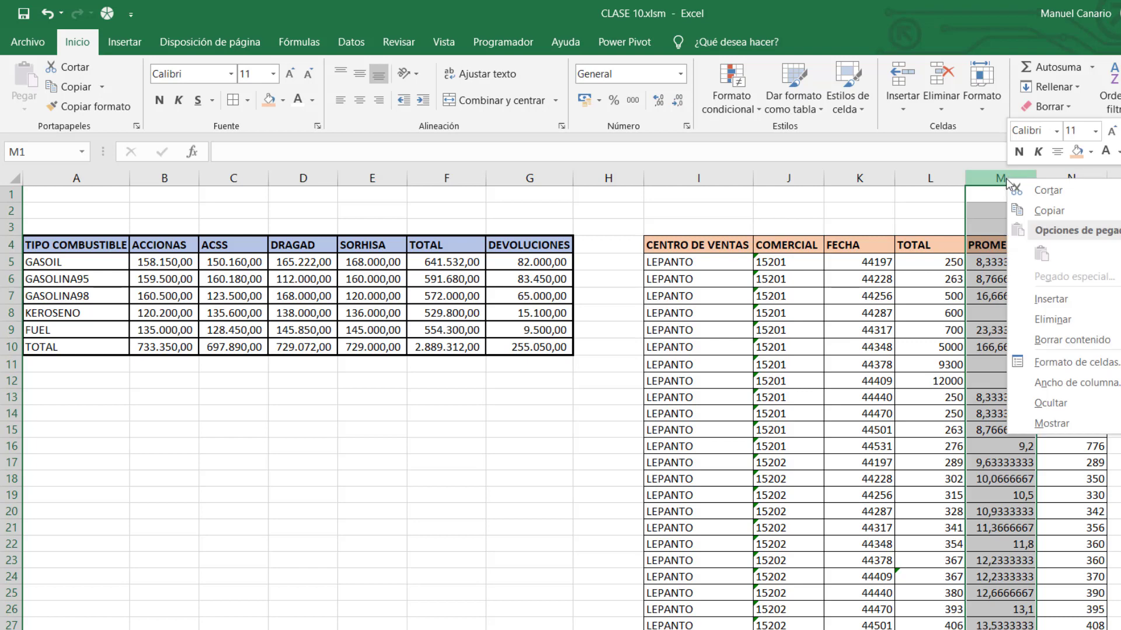
Delete the PROMEDIO column and format TOTAL and PREVISION as euro currency.
left_click(1055, 319)
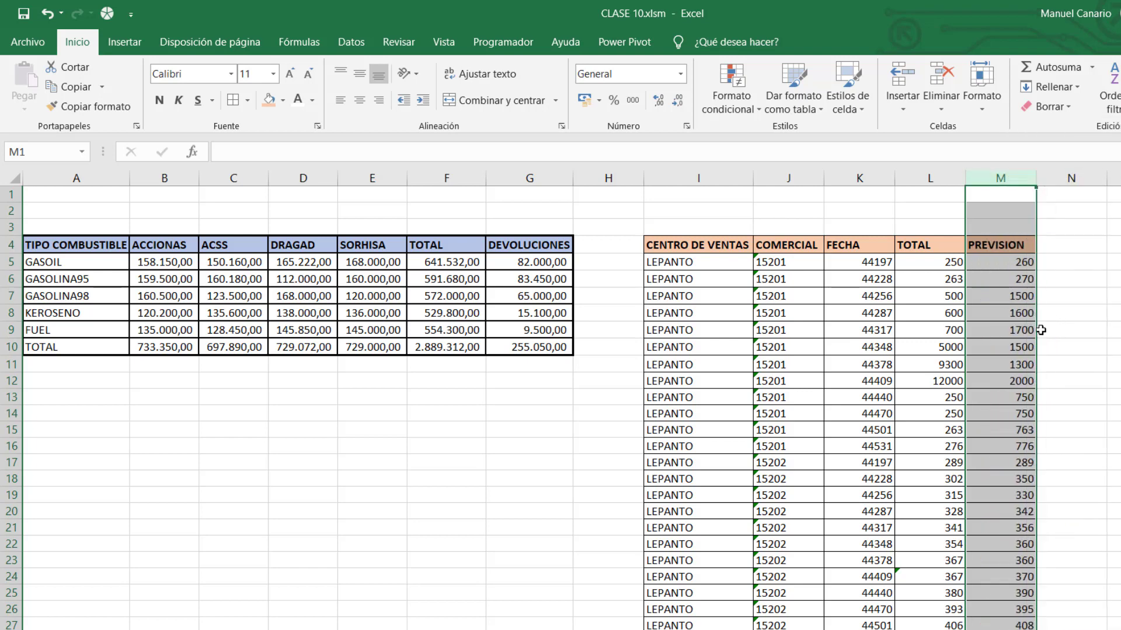
left_click(990, 399)
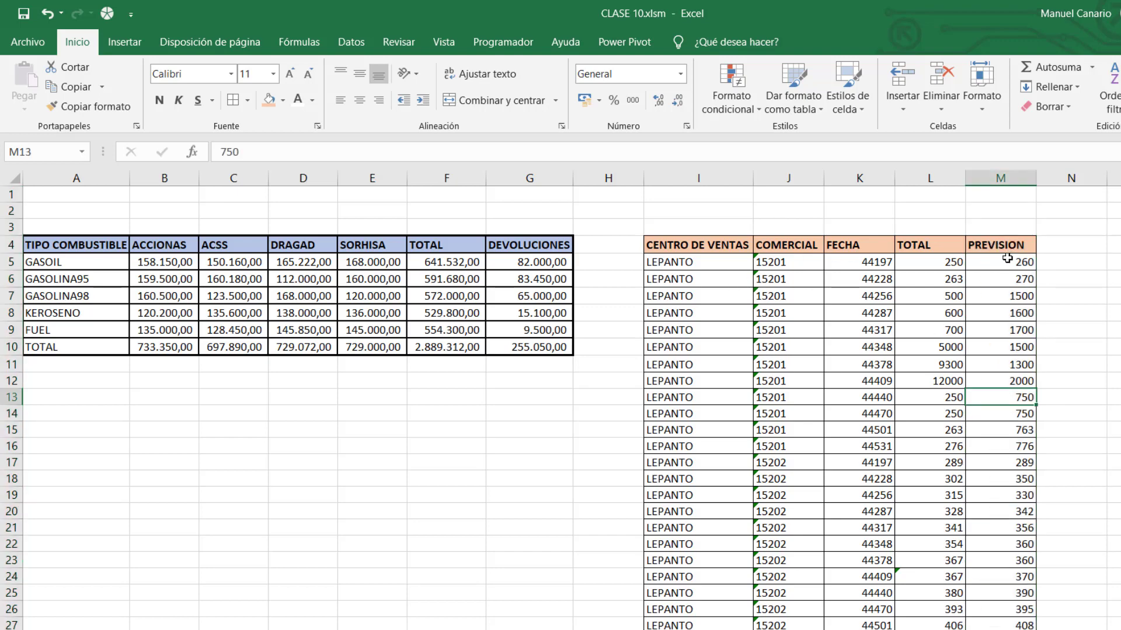
left_click_drag(928, 263, 996, 600)
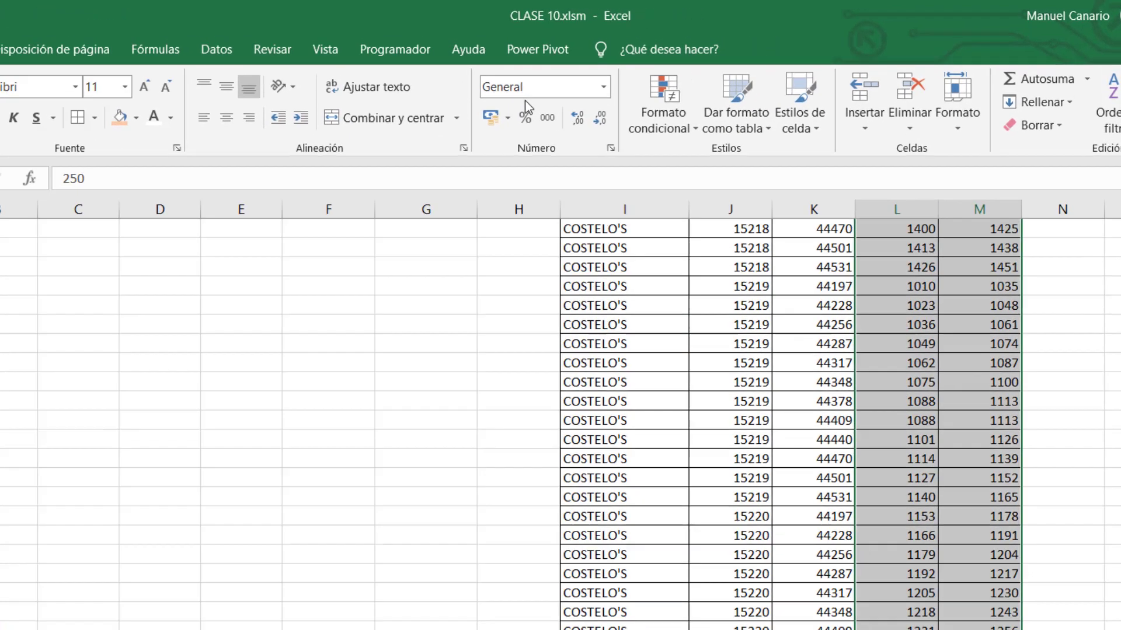
left_click(603, 87)
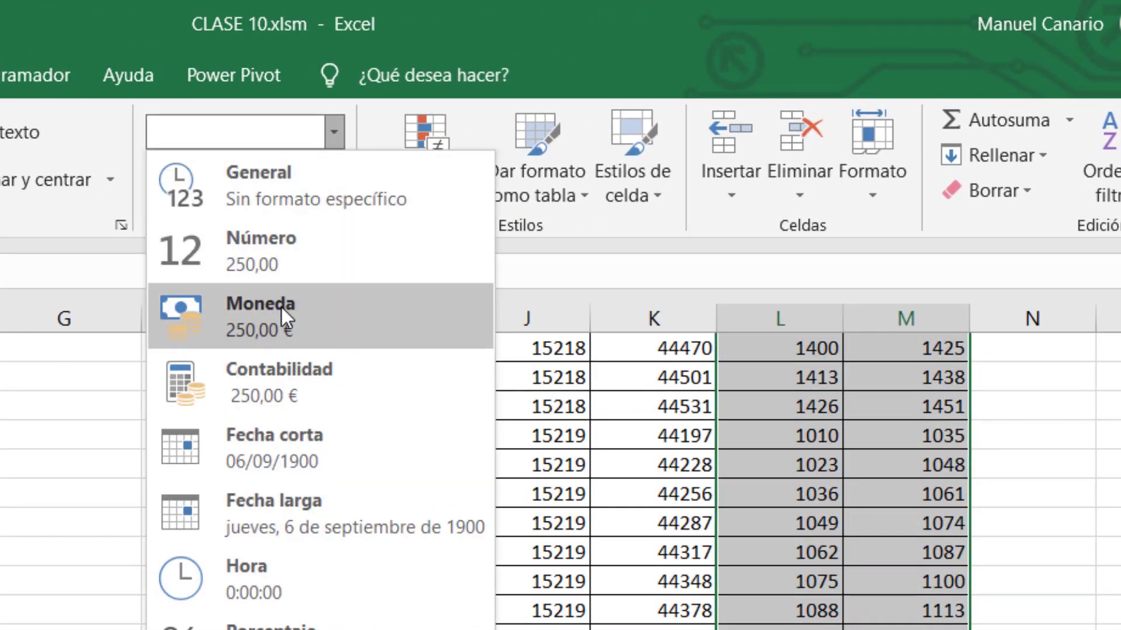
left_click(282, 307)
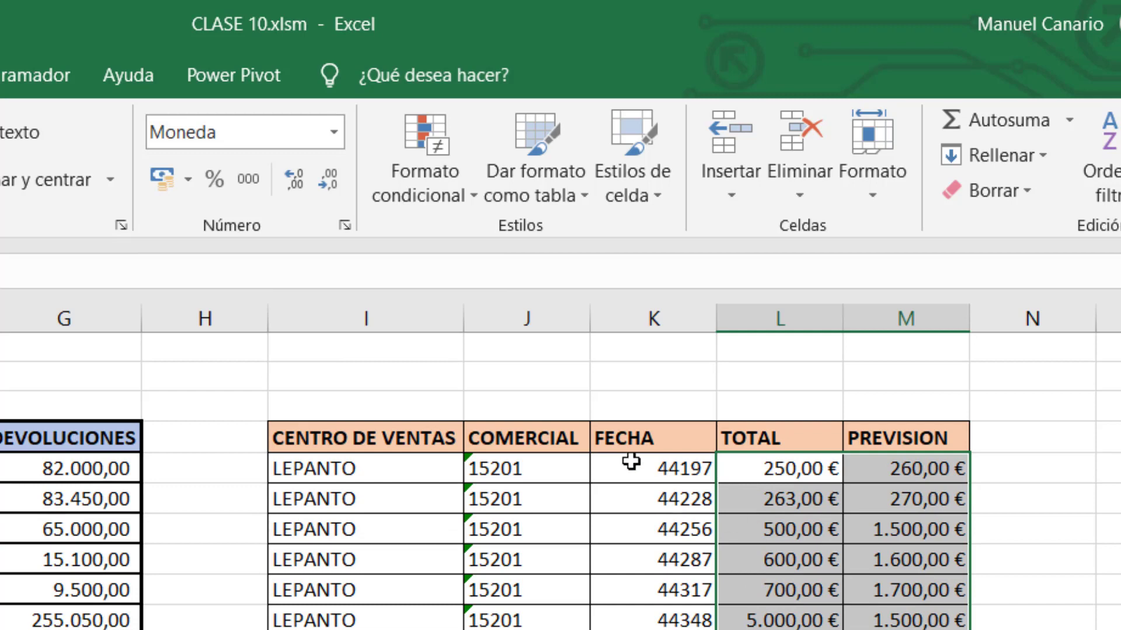
Format the FECHA values in column K as dates like 01/01/2021.
left_click_drag(642, 470, 648, 629)
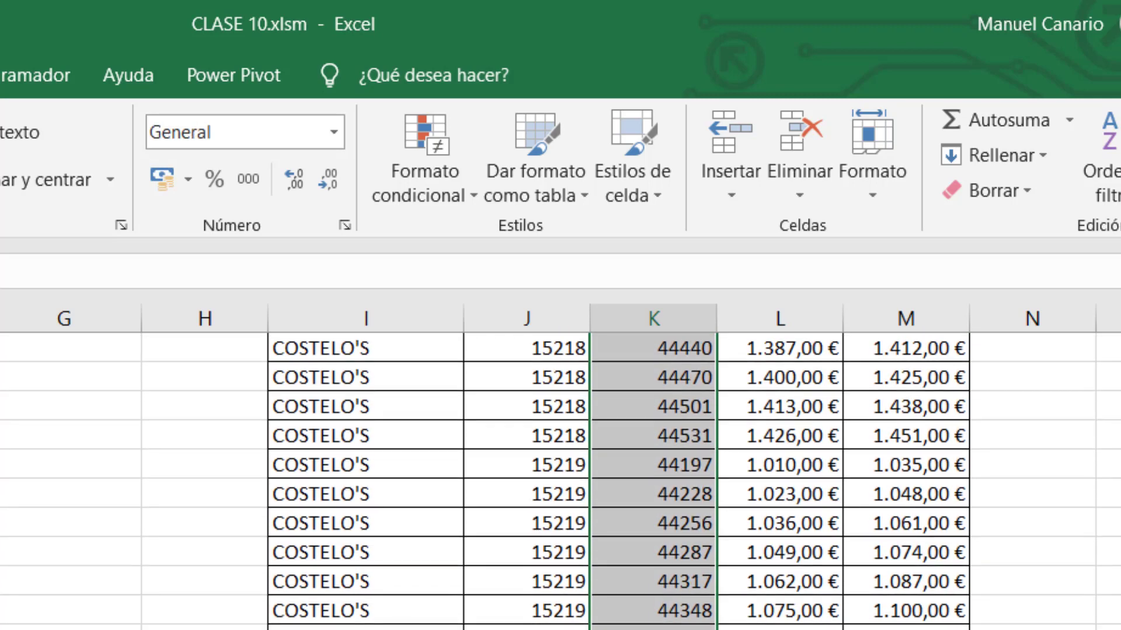
right_click(662, 629)
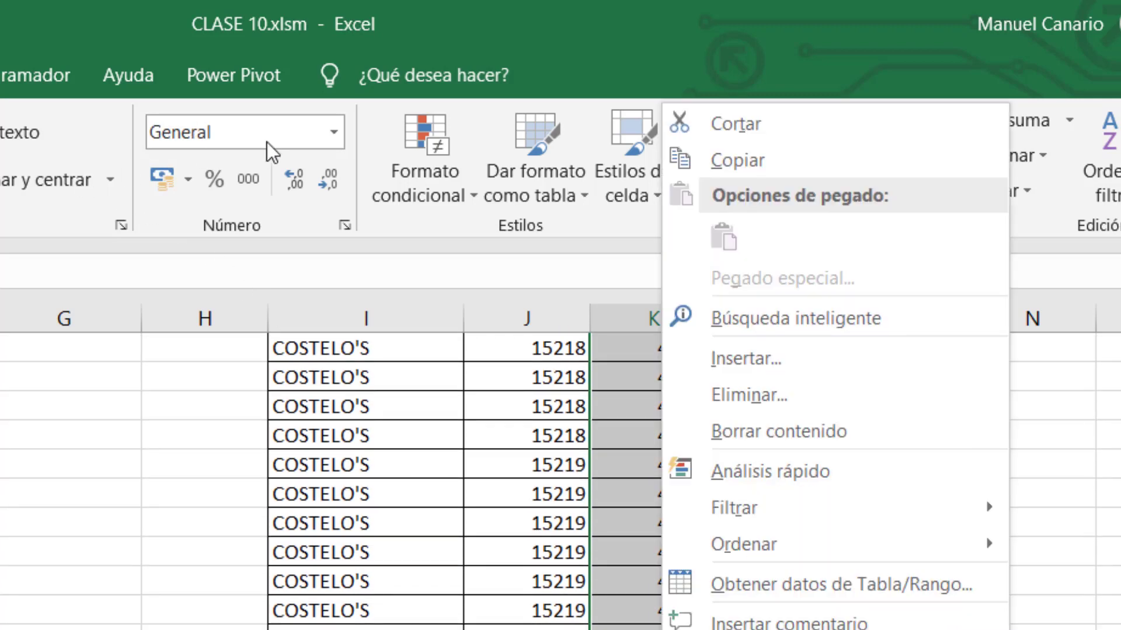
left_click(321, 130)
left_click(336, 130)
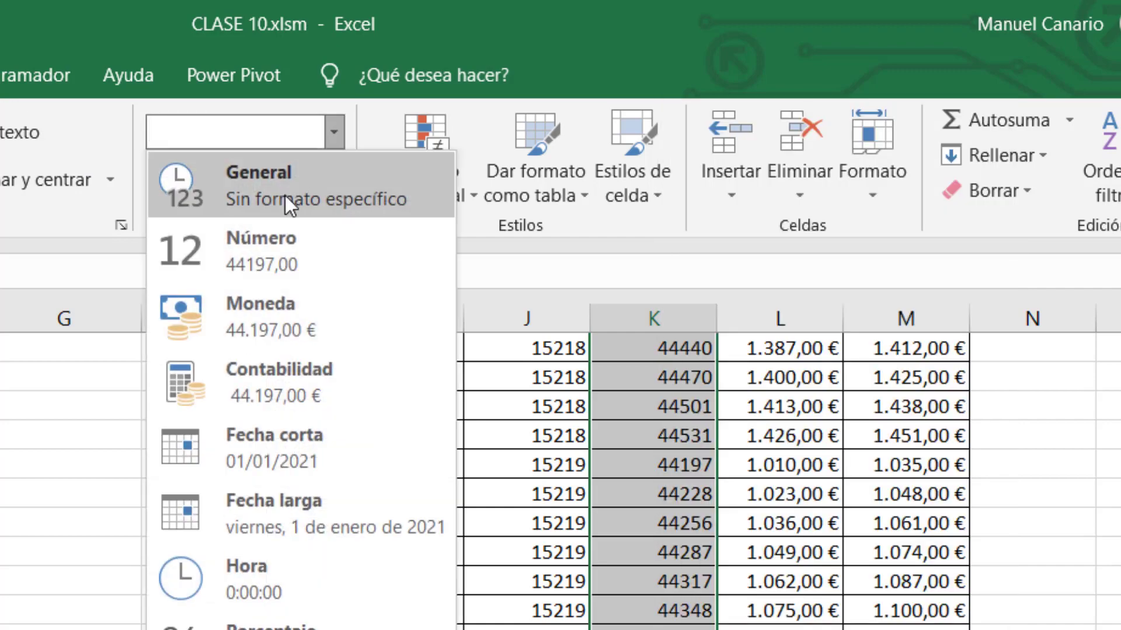
left_click(293, 452)
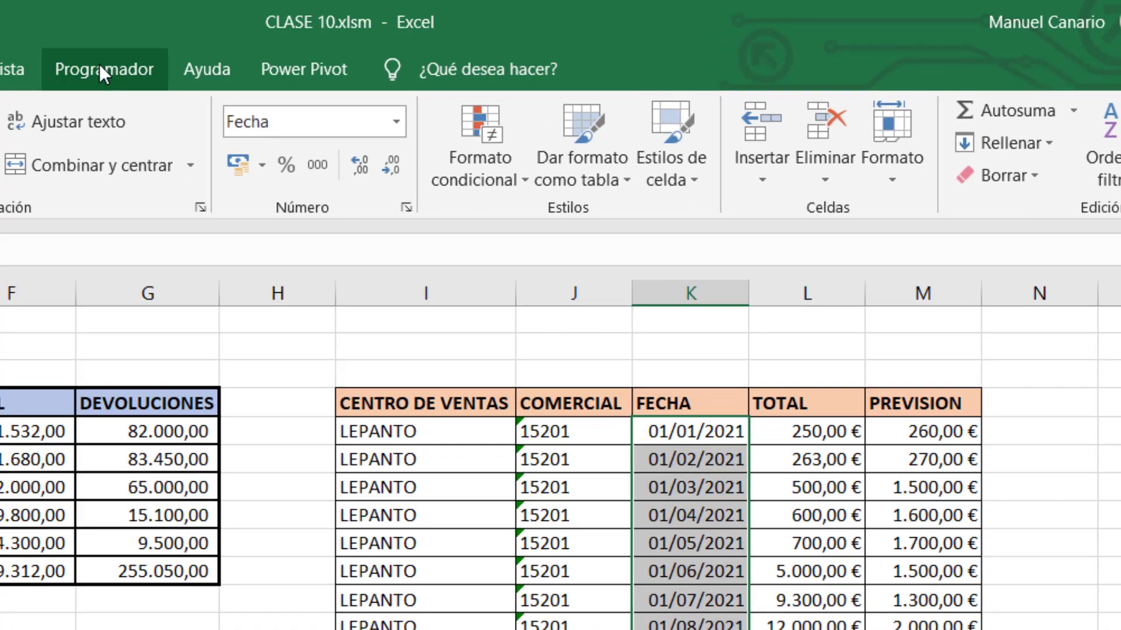
Stop recording the FORMATOS macro from the Programador tab.
left_click(23, 75)
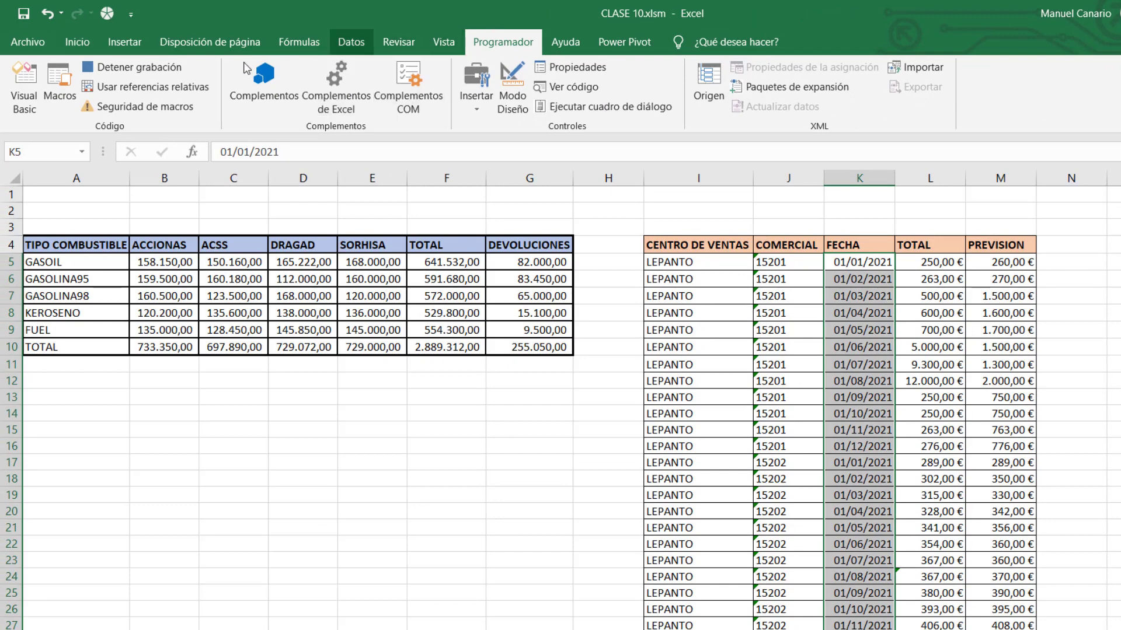
left_click(146, 87)
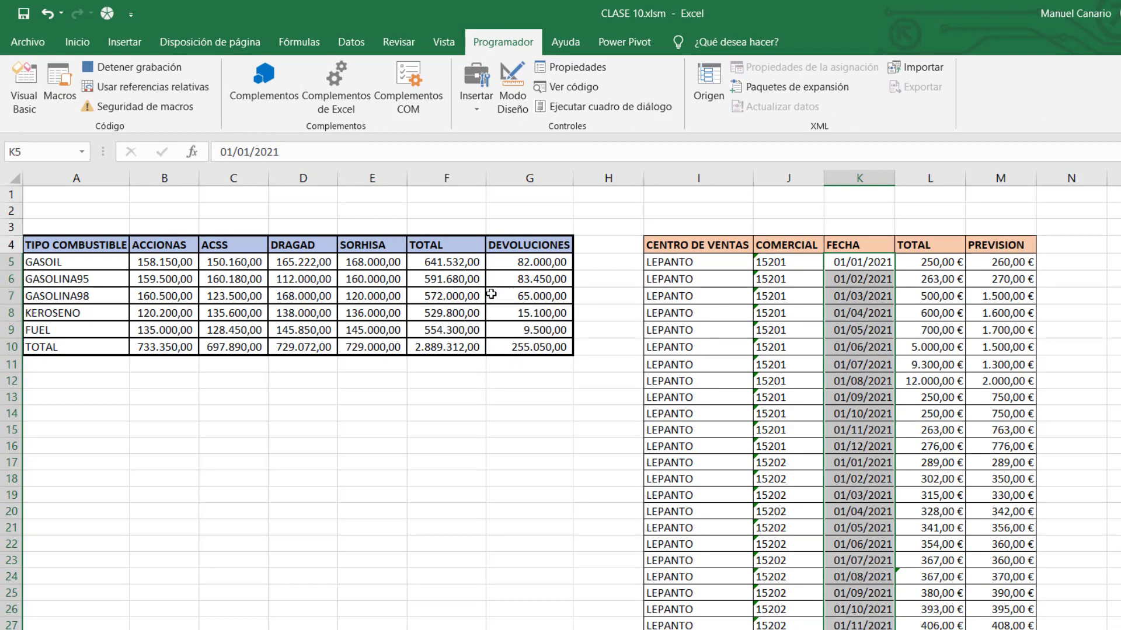
left_click(139, 67)
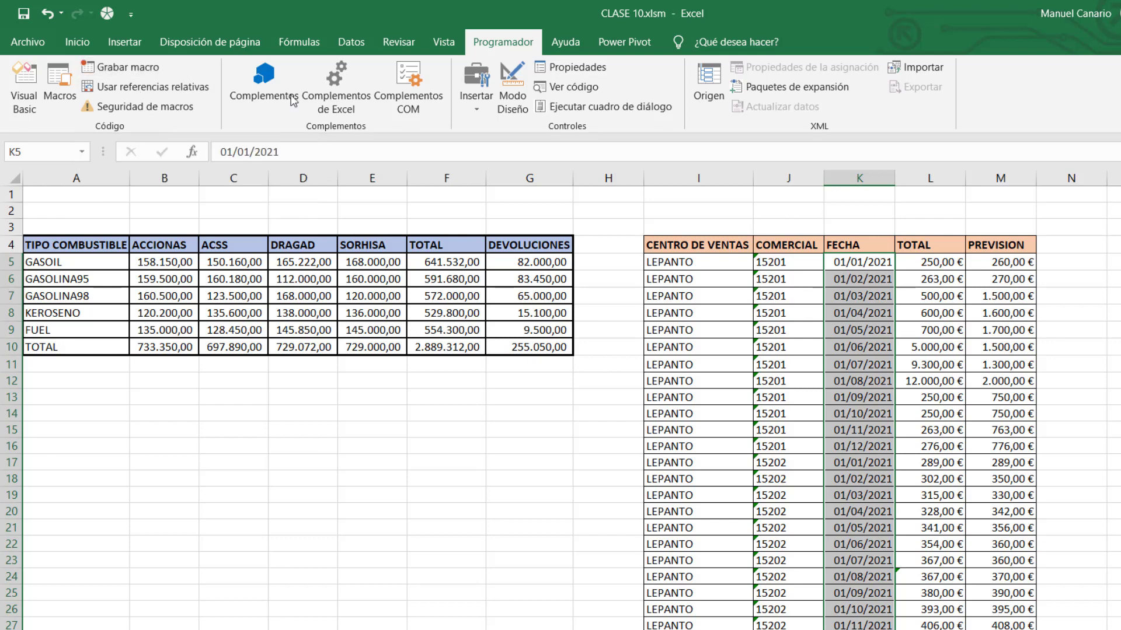
Review FORMATOS, IRHOJA1 and IRHOJA2 in the Macros list, then close it.
left_click(62, 86)
left_click_drag(966, 347, 562, 220)
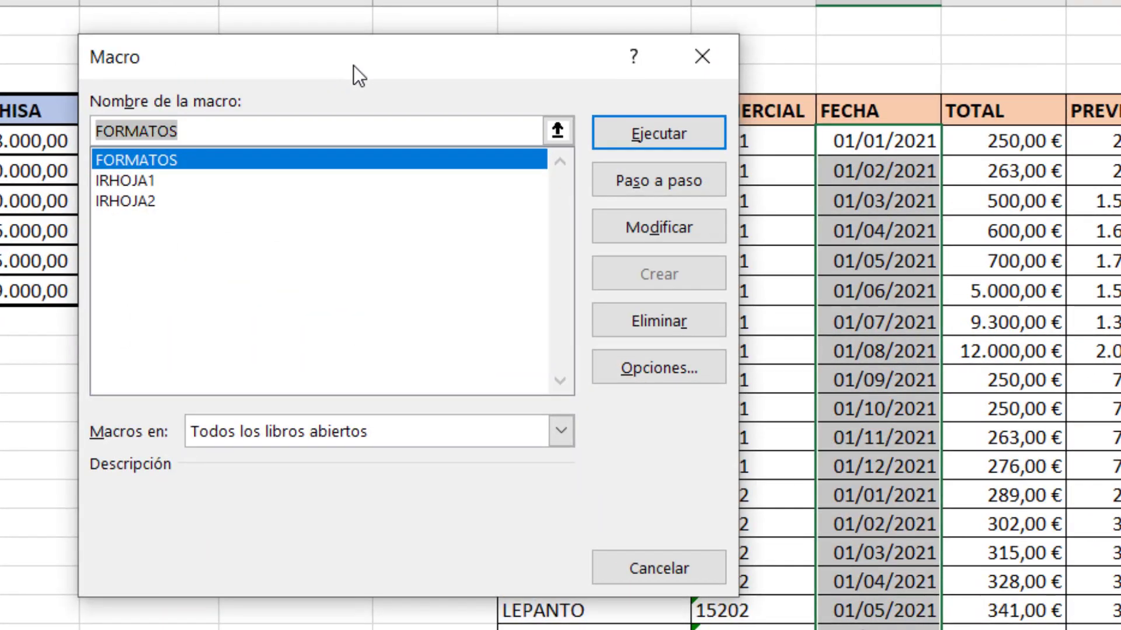
left_click(148, 184)
left_click(153, 200)
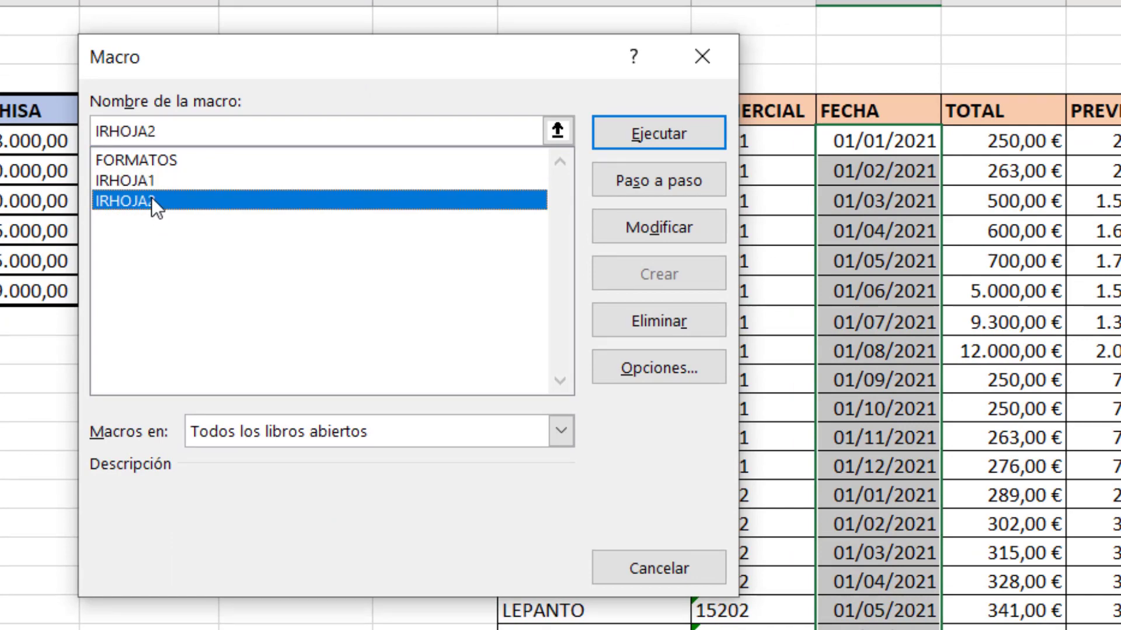
left_click(170, 157)
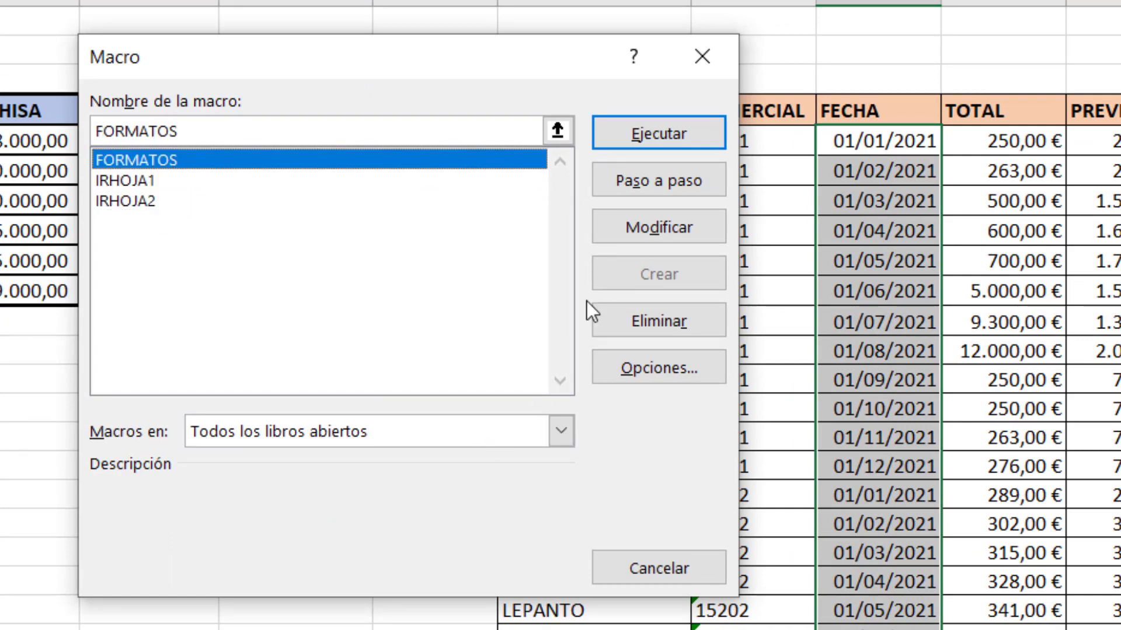
left_click(695, 47)
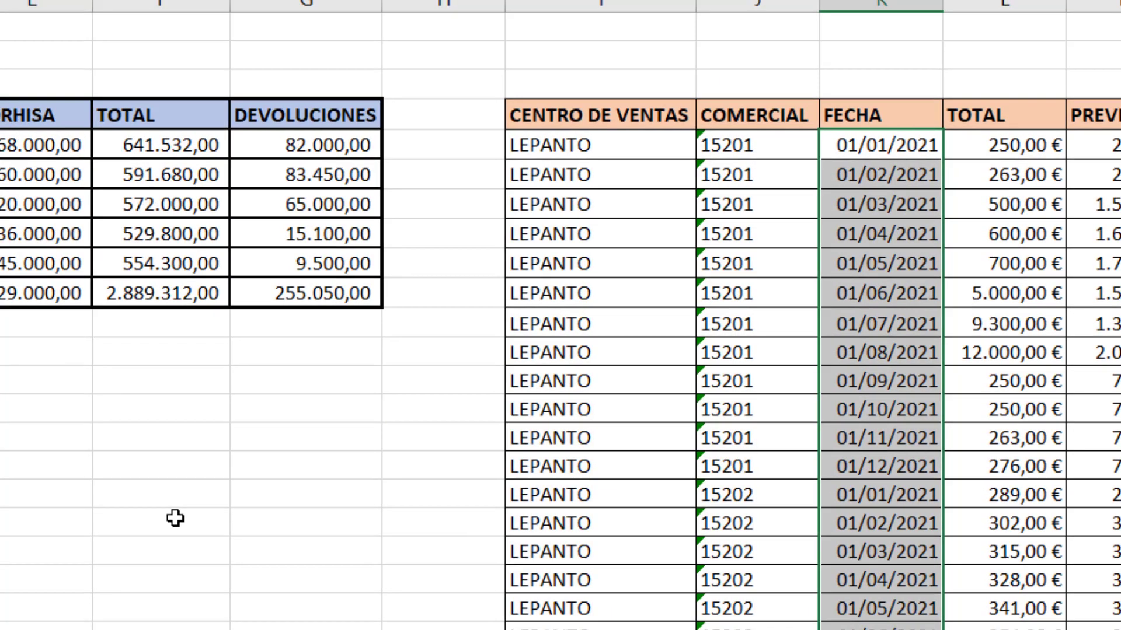
Undo the date and currency formats and the deletion, restoring the PROMEDIO column.
left_click(175, 518)
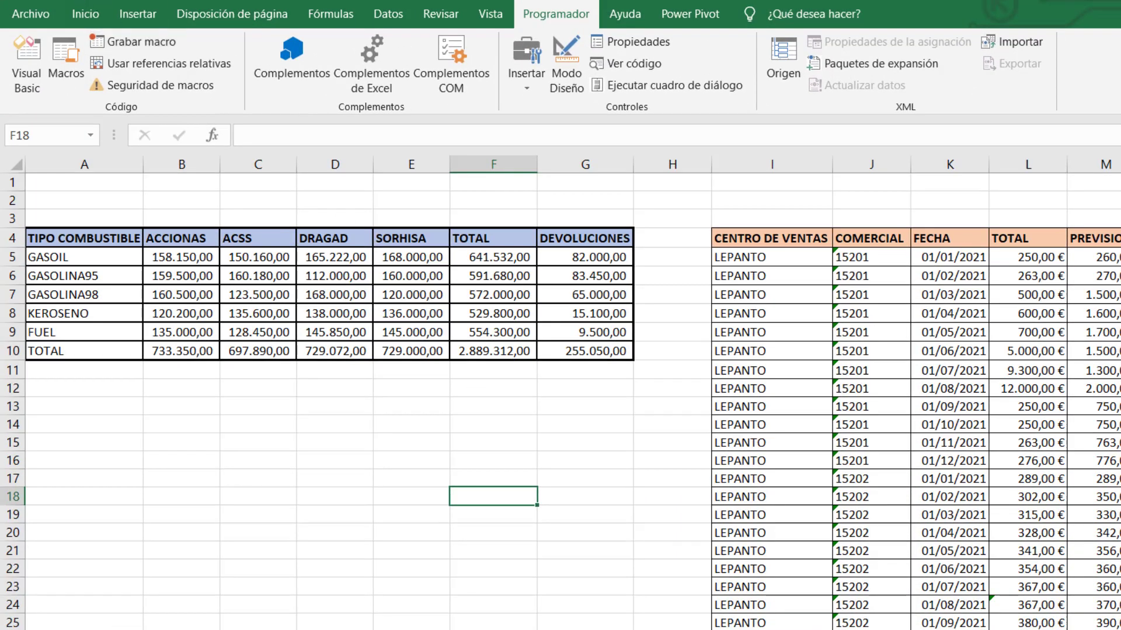
left_click(66, 0)
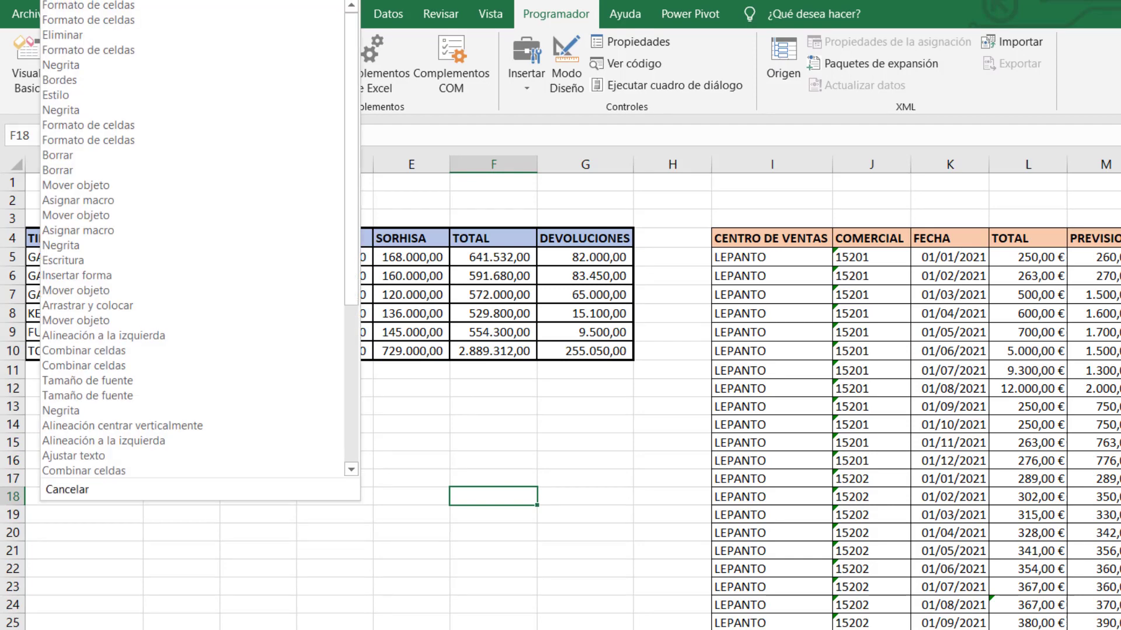
key("Escape")
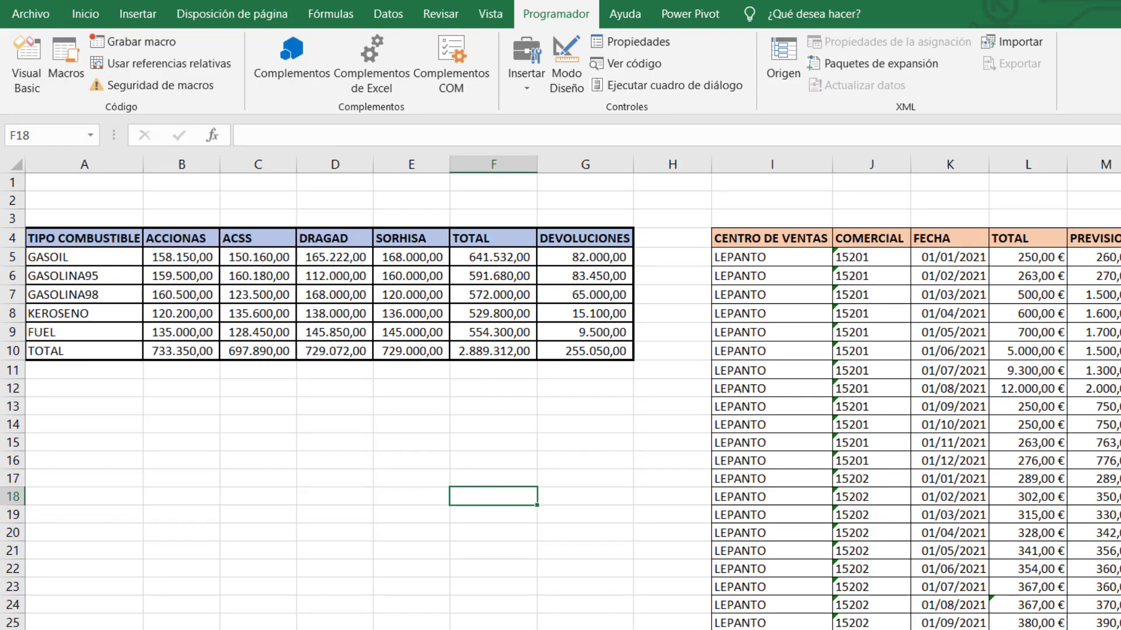
left_click(66, 0)
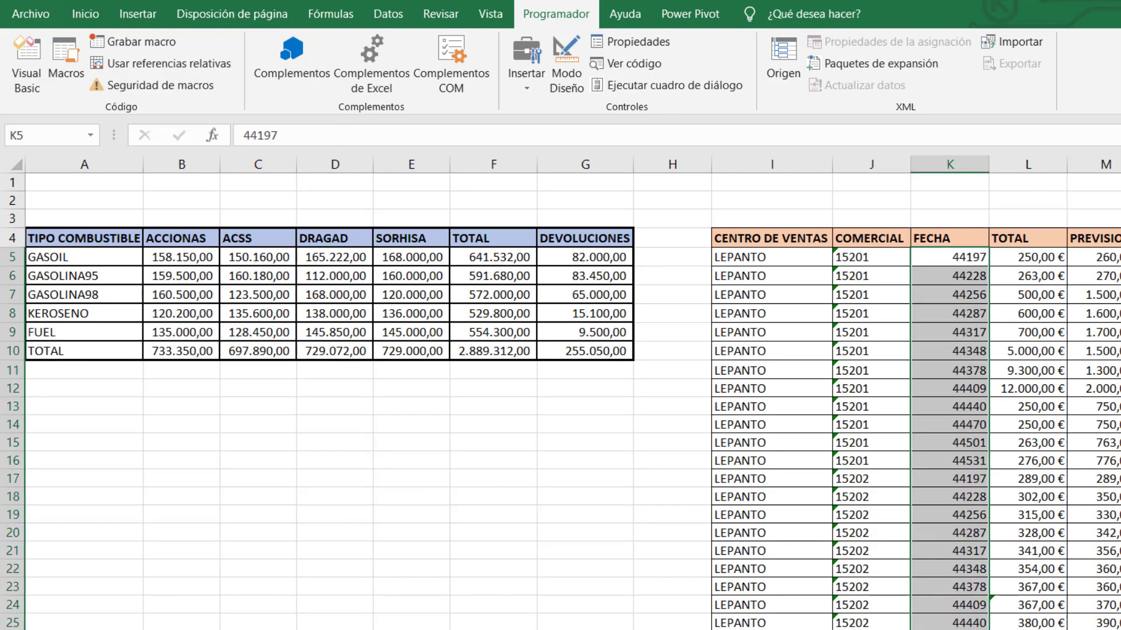
key("ctrl+z")
key("ctrl+z")
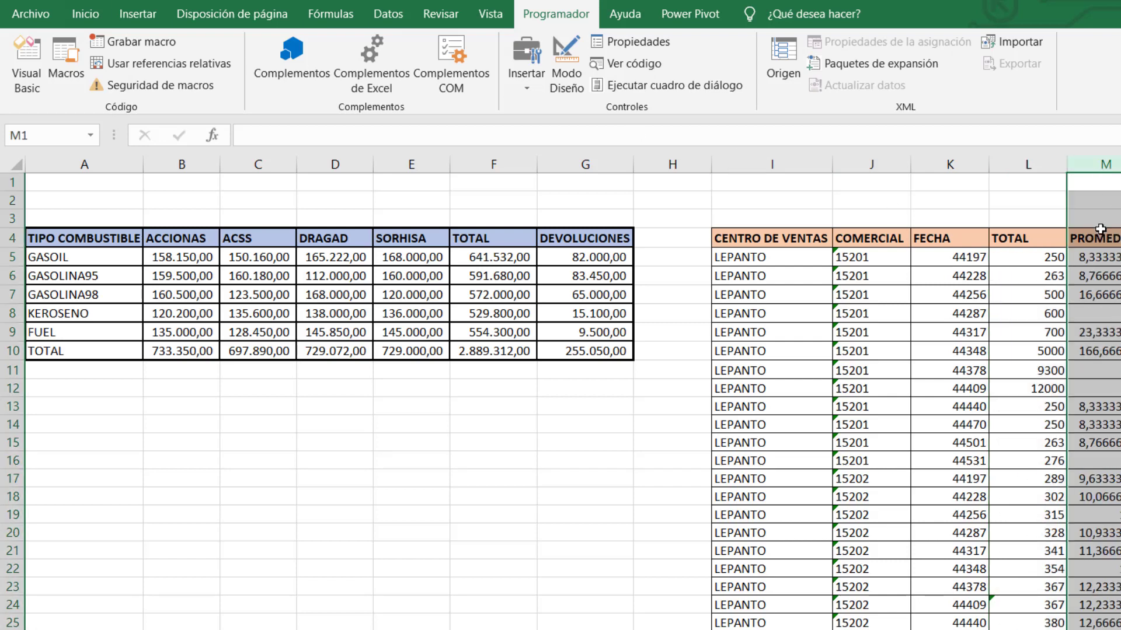
left_click(1112, 288)
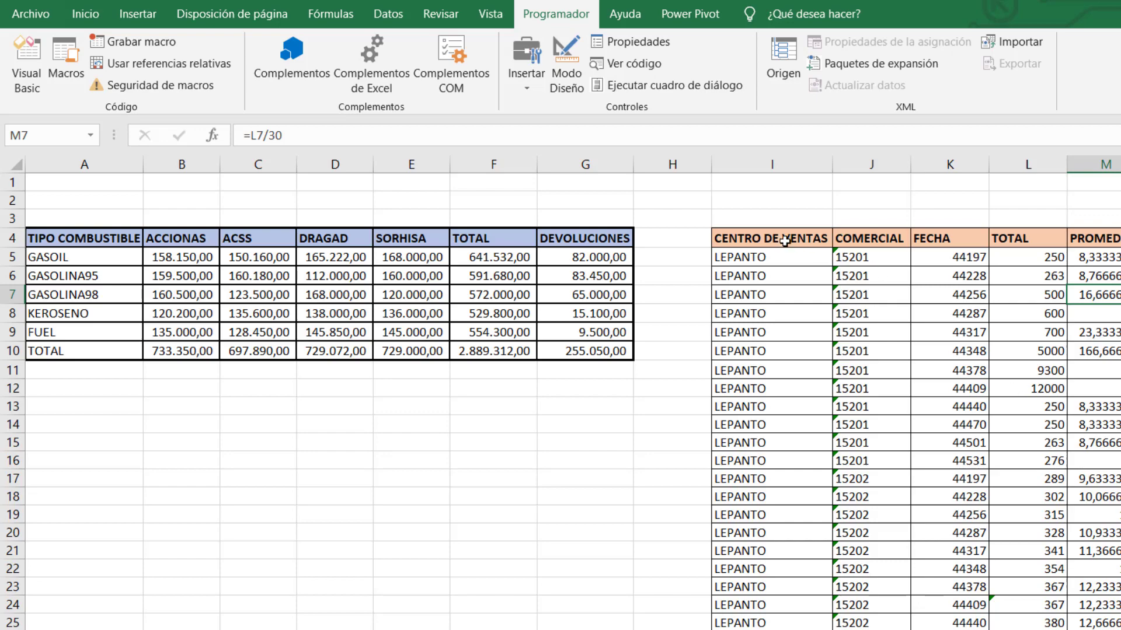
Clear all formats from the sales table I4:N and the fuel table A4:G10.
left_click_drag(785, 242, 1115, 629)
left_click(85, 14)
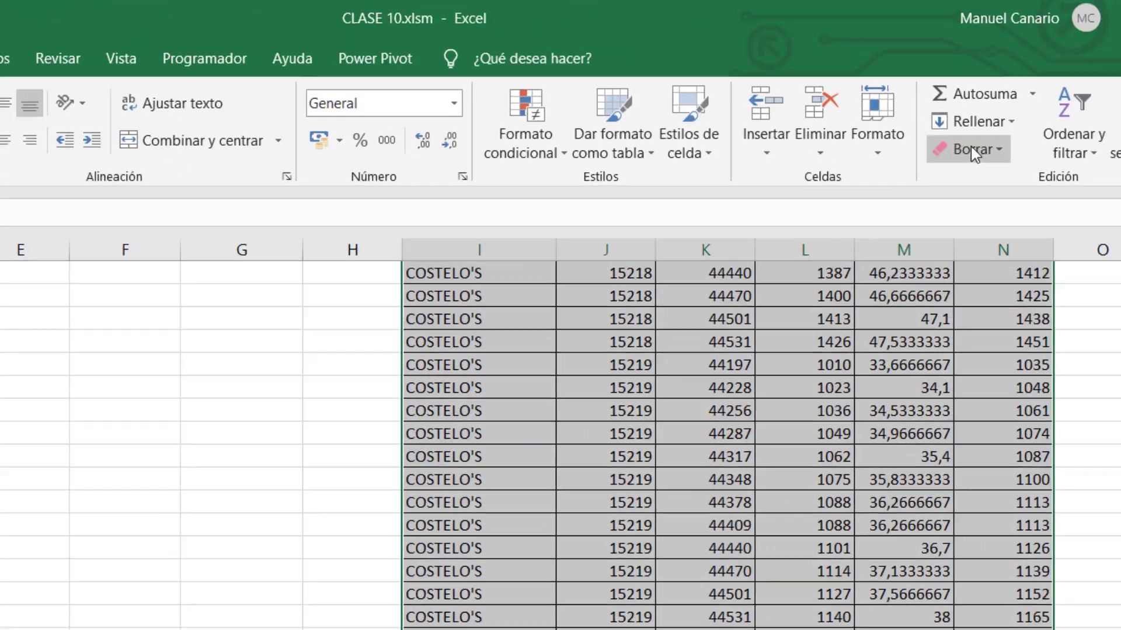
left_click(782, 207)
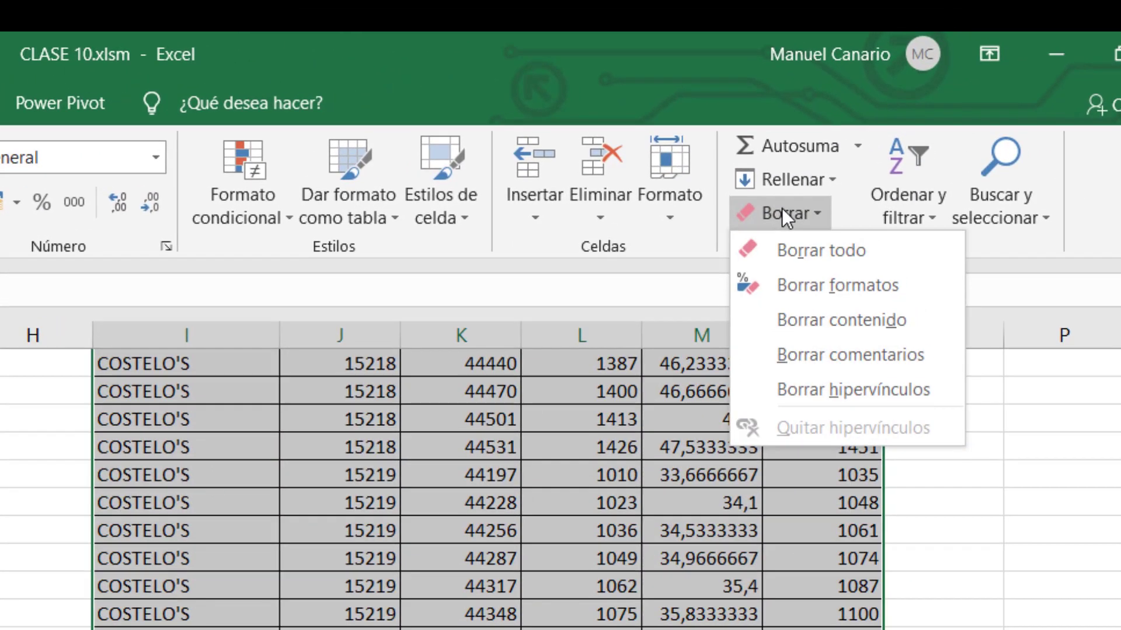
left_click(857, 289)
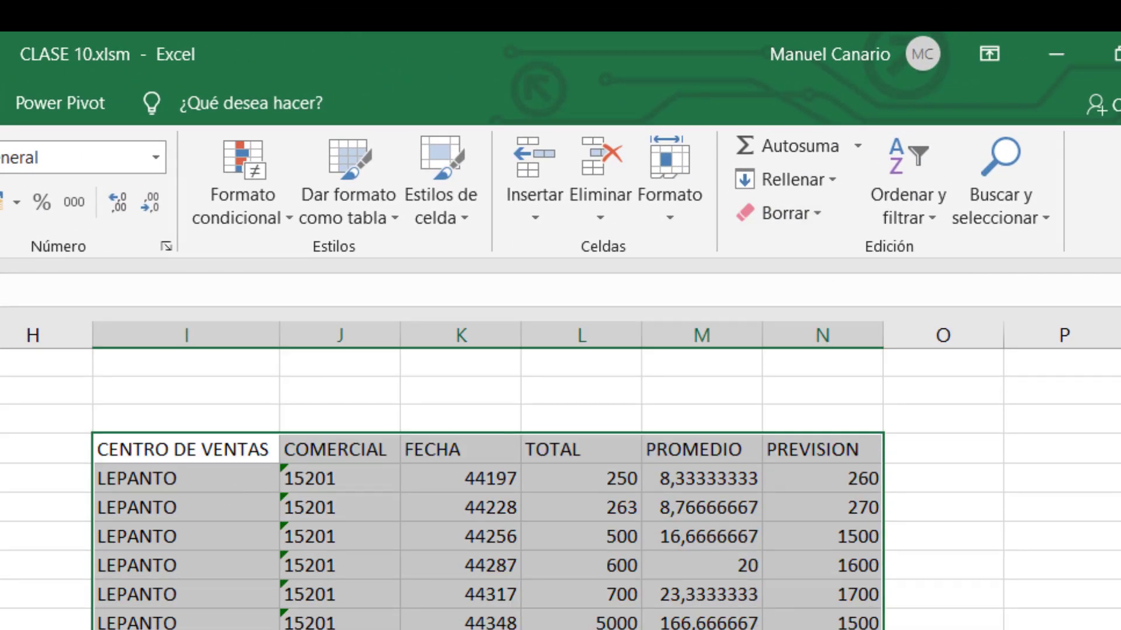
left_click(3, 495)
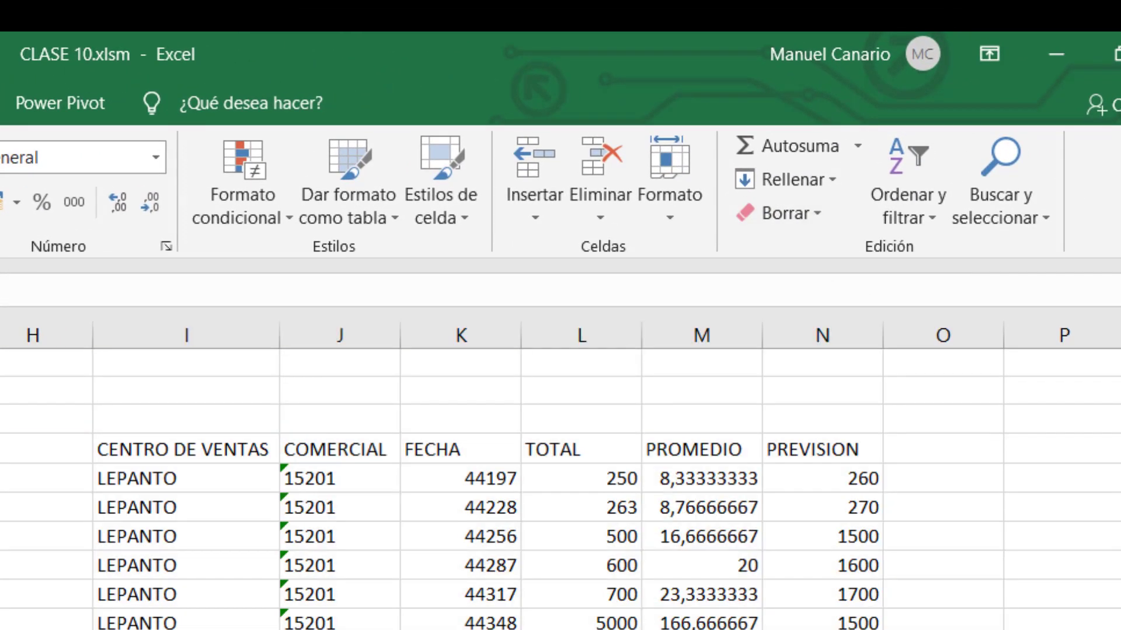
left_click_drag(118, 350, 235, 600)
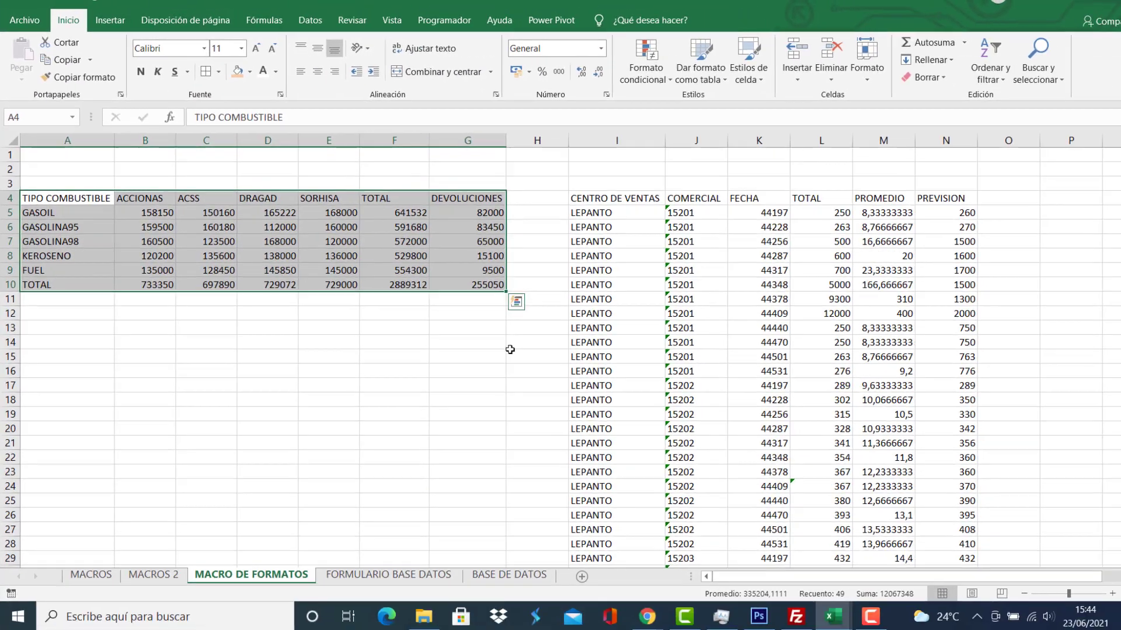
left_click(503, 354)
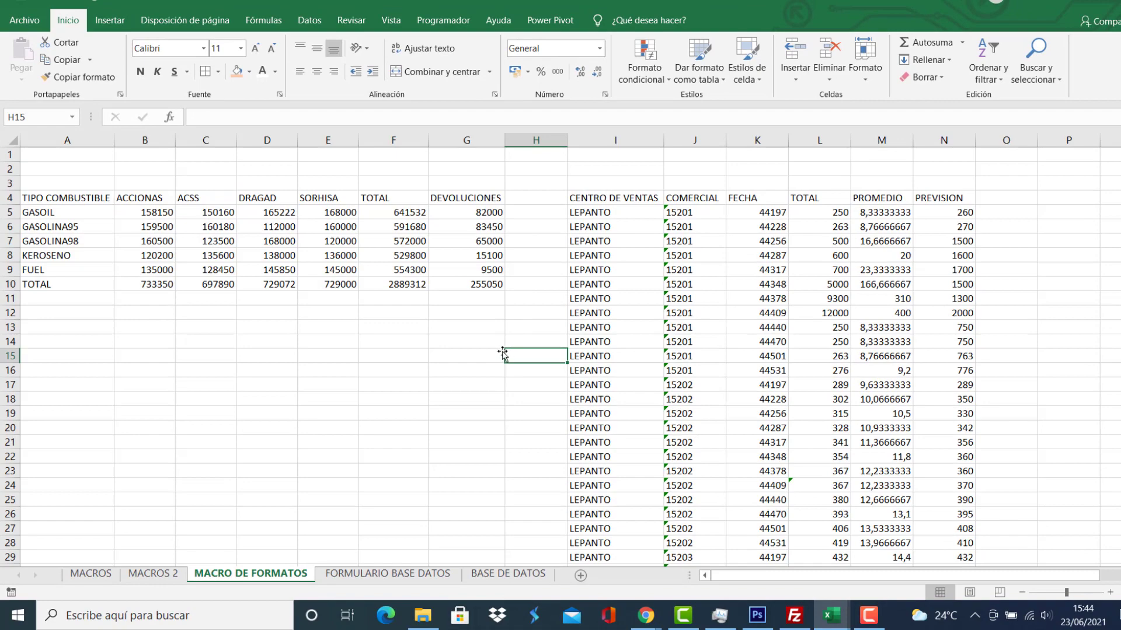
View the FORMATOS, IRHOJA1 and IRHOJA2 macros, then close the Macro dialog unused.
left_click(355, 355)
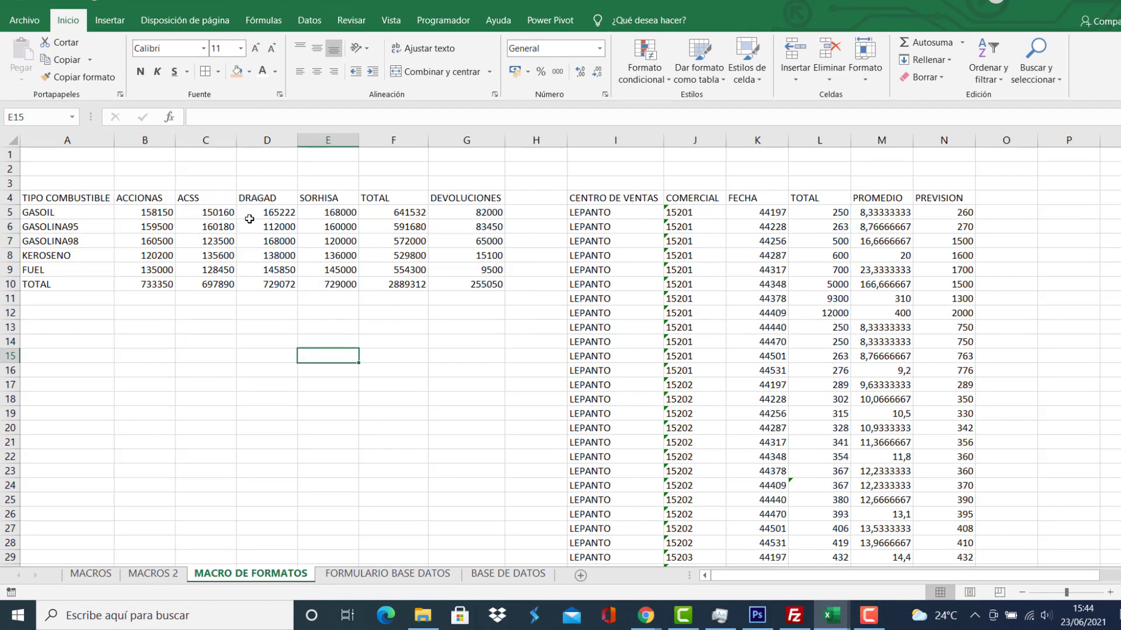
left_click(450, 21)
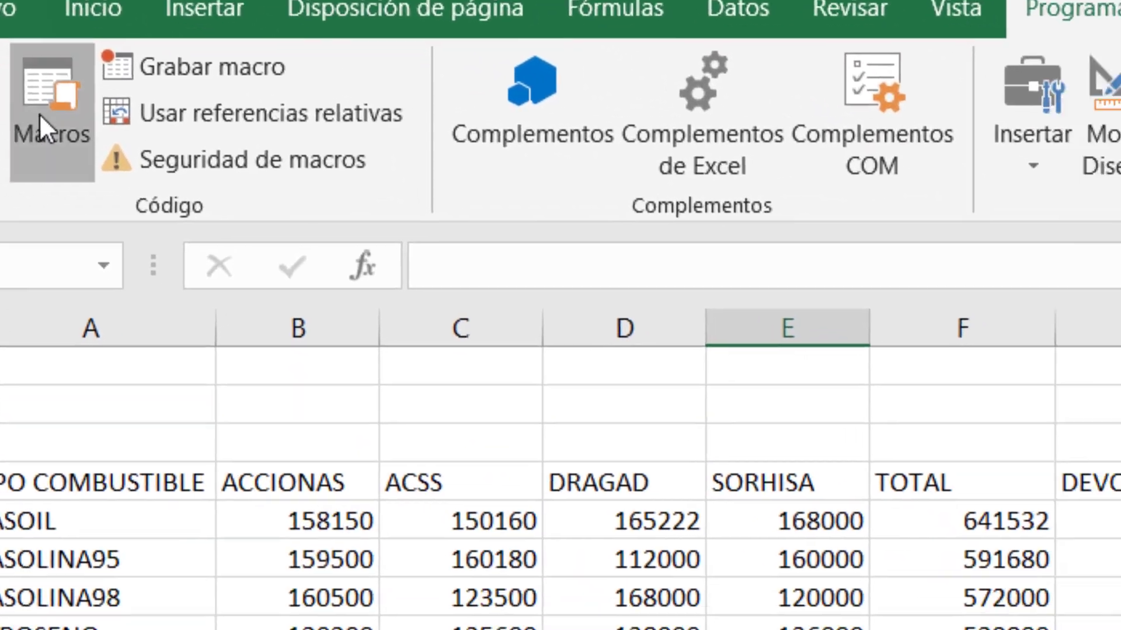
left_click(40, 113)
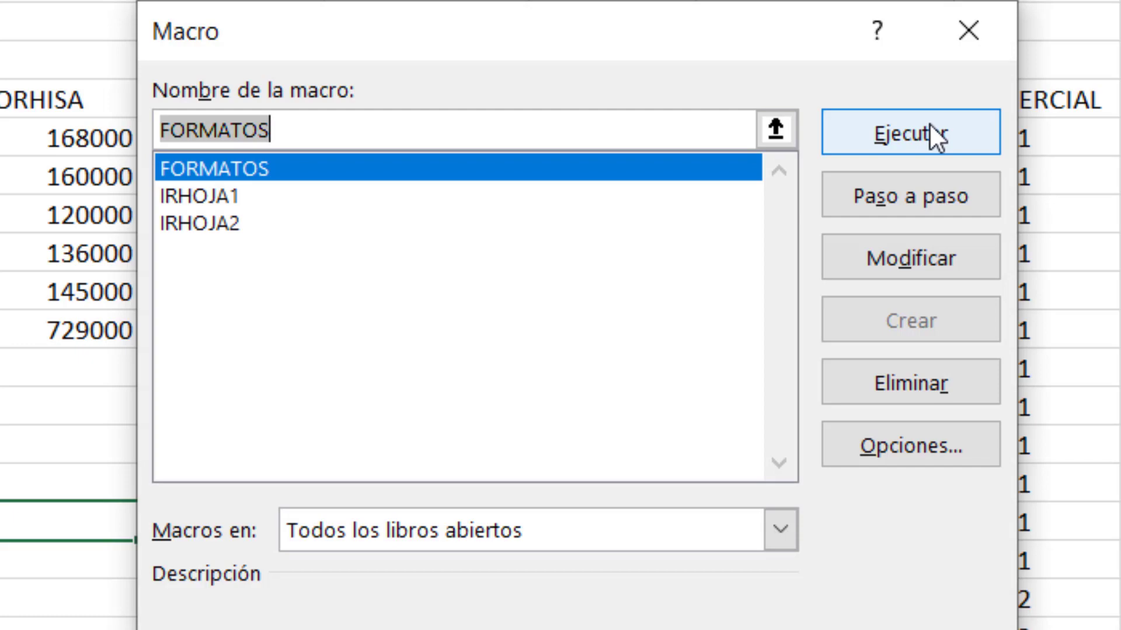
left_click(981, 26)
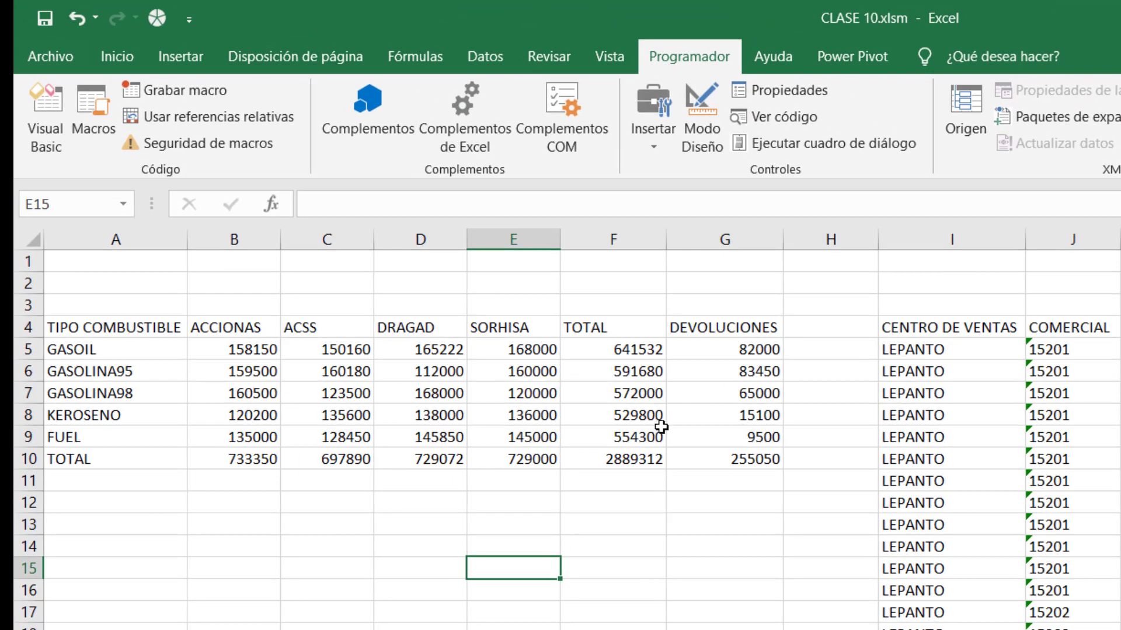
Draw form button Botón 1 below the fuel table and assign it the FORMATOS macro.
left_click(651, 136)
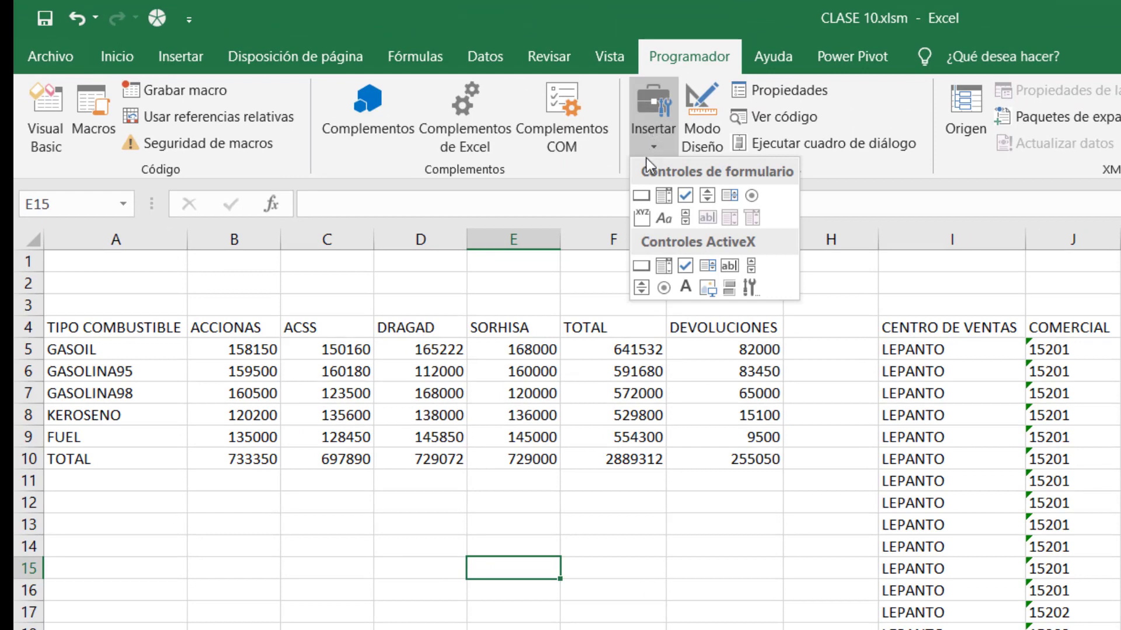
left_click(657, 134)
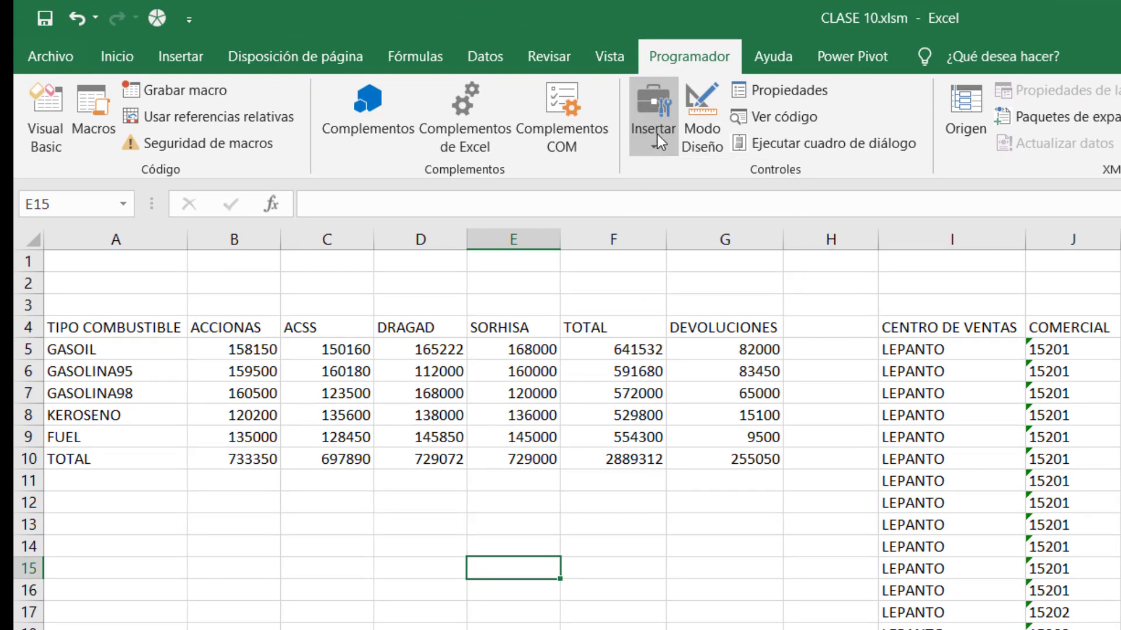
left_click(657, 134)
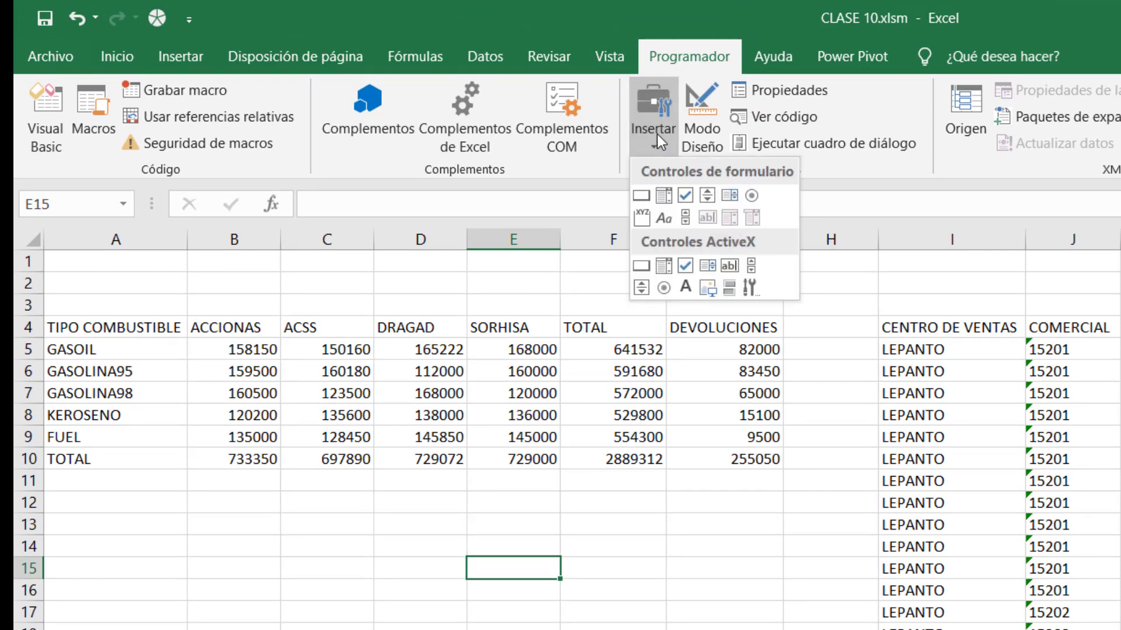
left_click(642, 198)
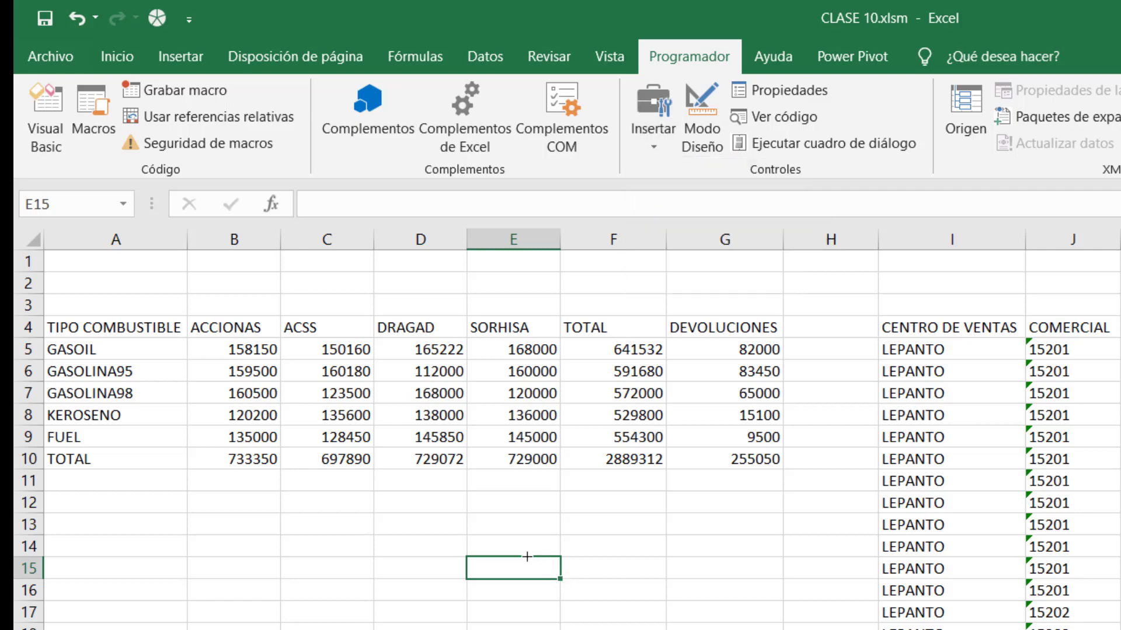
mouse_move(504, 559)
left_mouse_down()
mouse_move(527, 596)
mouse_move(608, 629)
mouse_move(665, 629)
left_mouse_up()
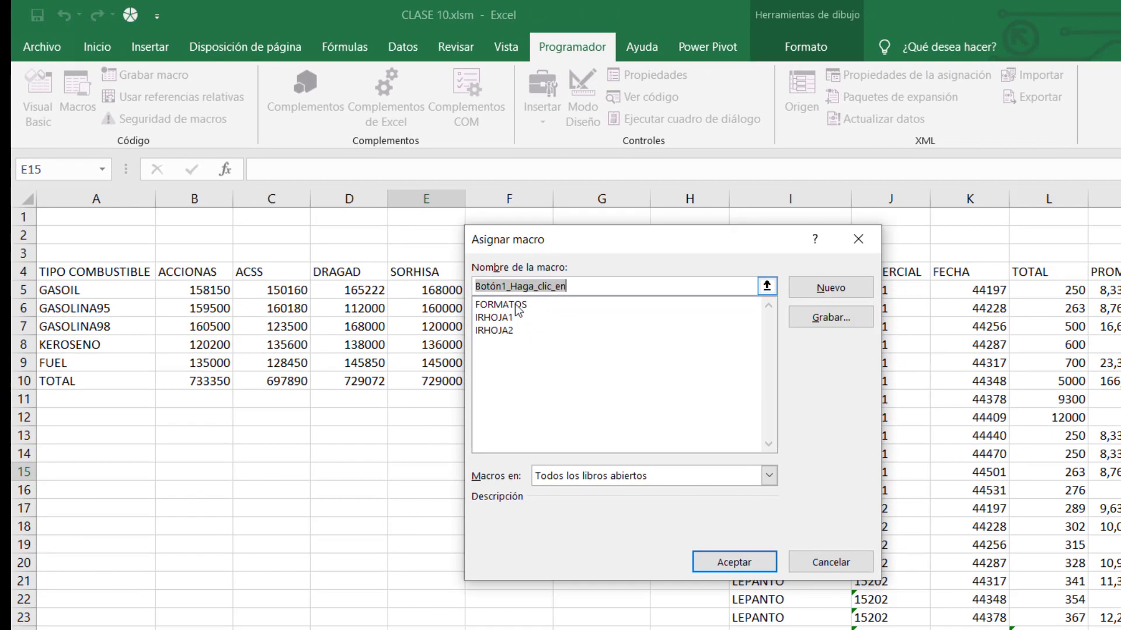
left_click(510, 304)
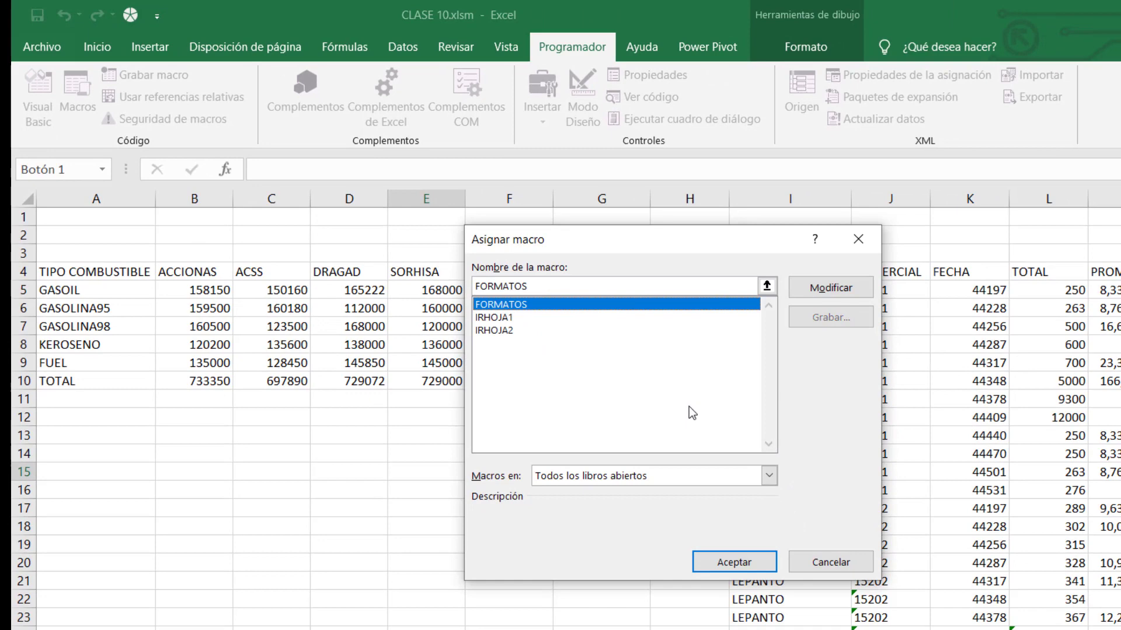
left_click(729, 563)
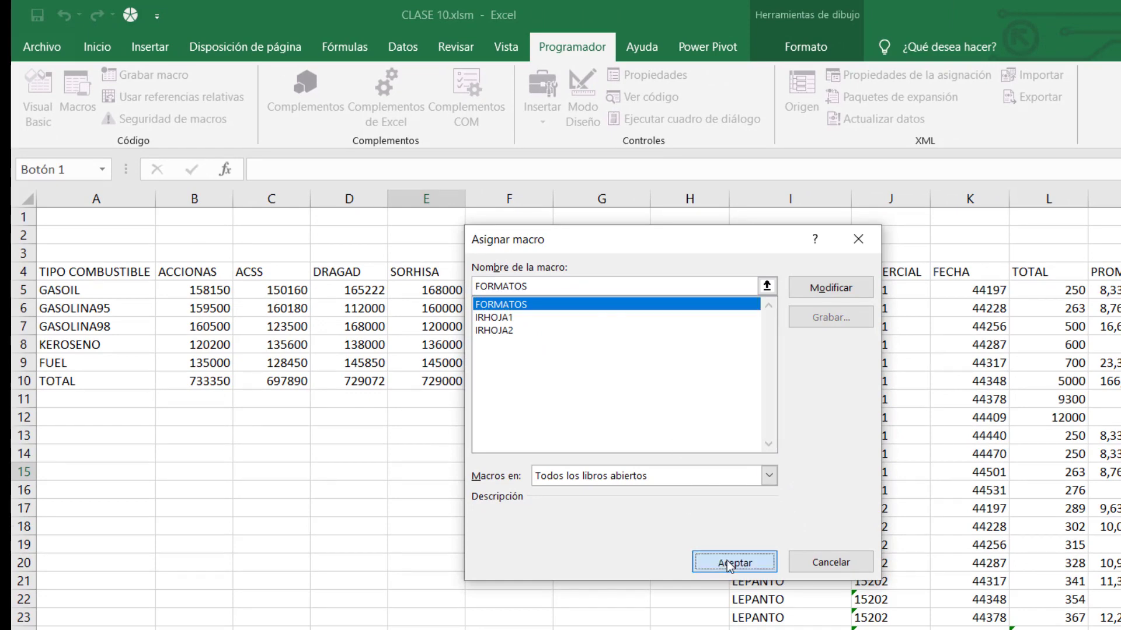
left_click(578, 599)
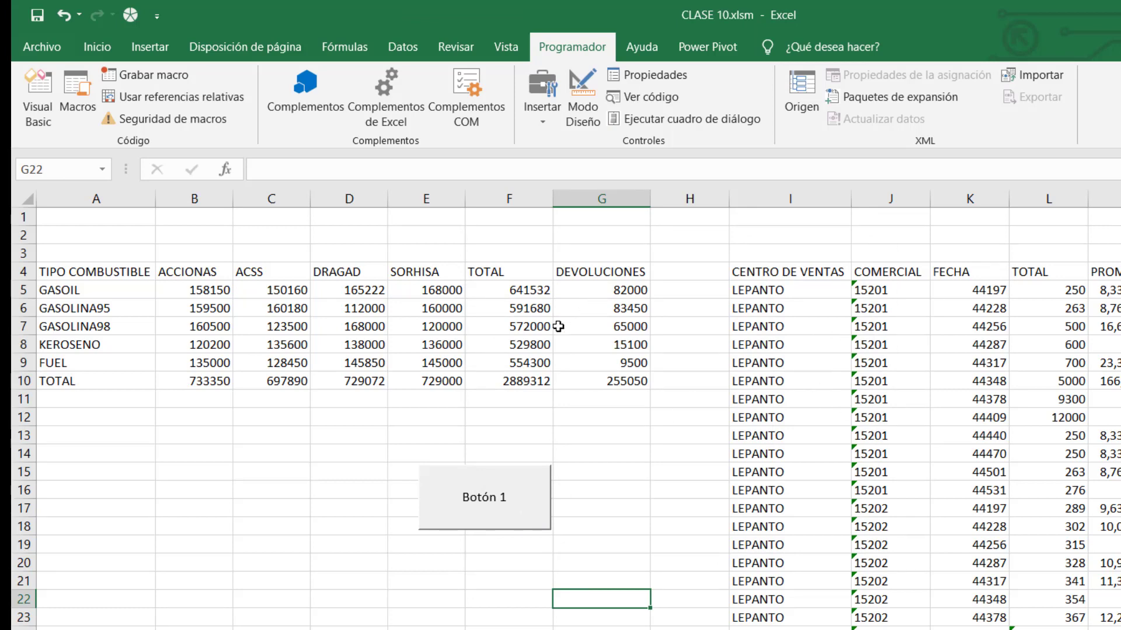
Delete the Botón 1 form button.
right_click(519, 491)
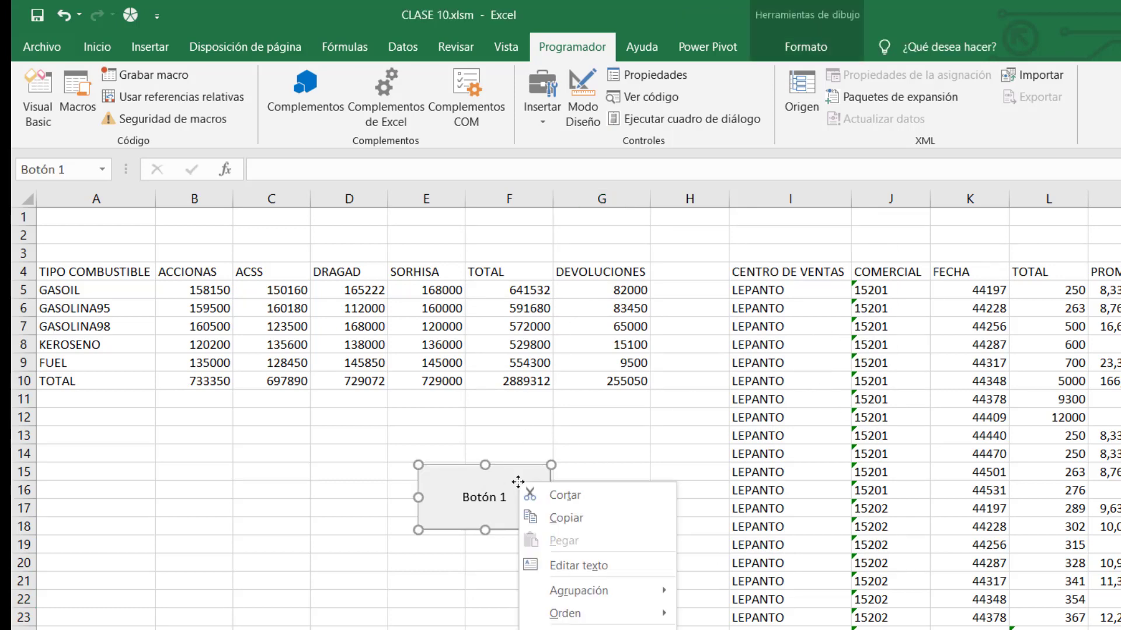
left_click(636, 436)
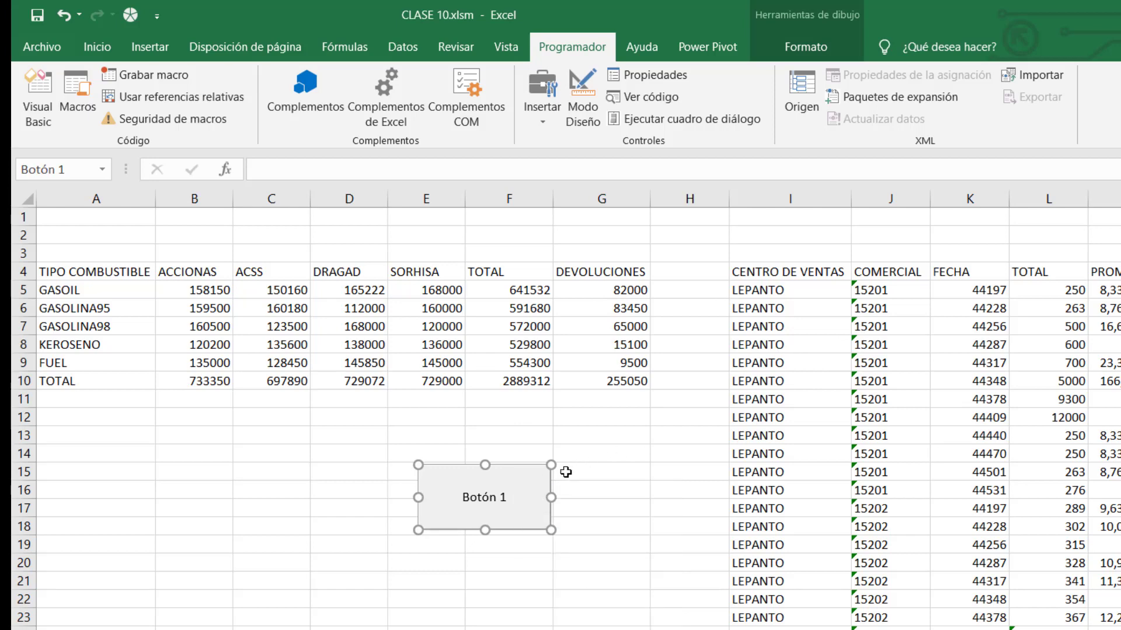
key("Delete")
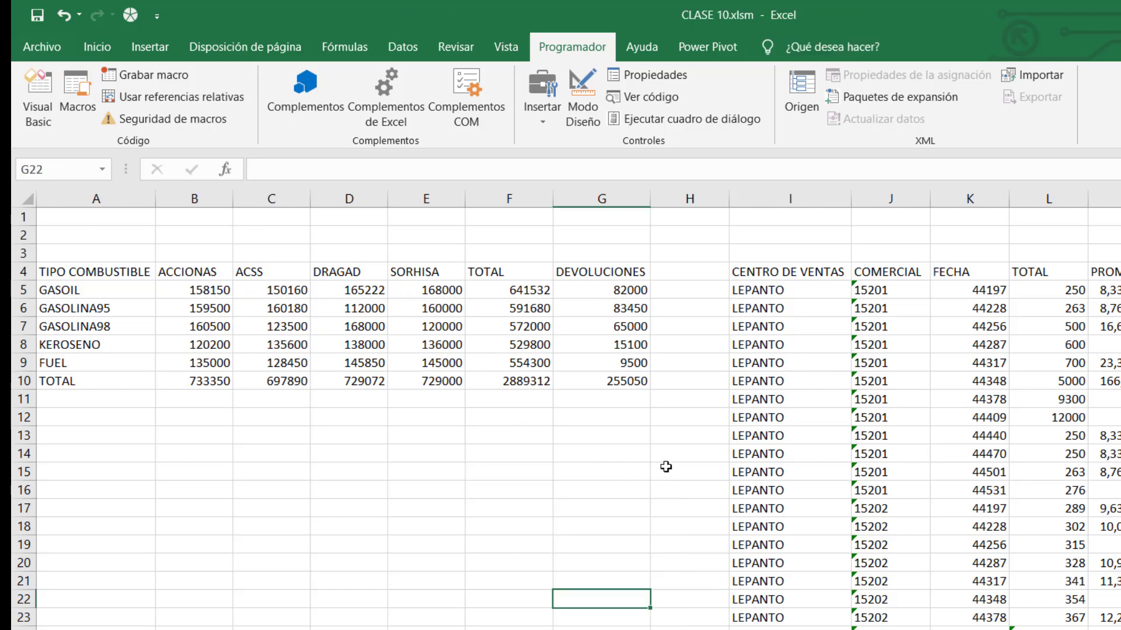
Draw a blue rounded rectangle shape below the fuel table.
left_click(143, 47)
left_click(238, 104)
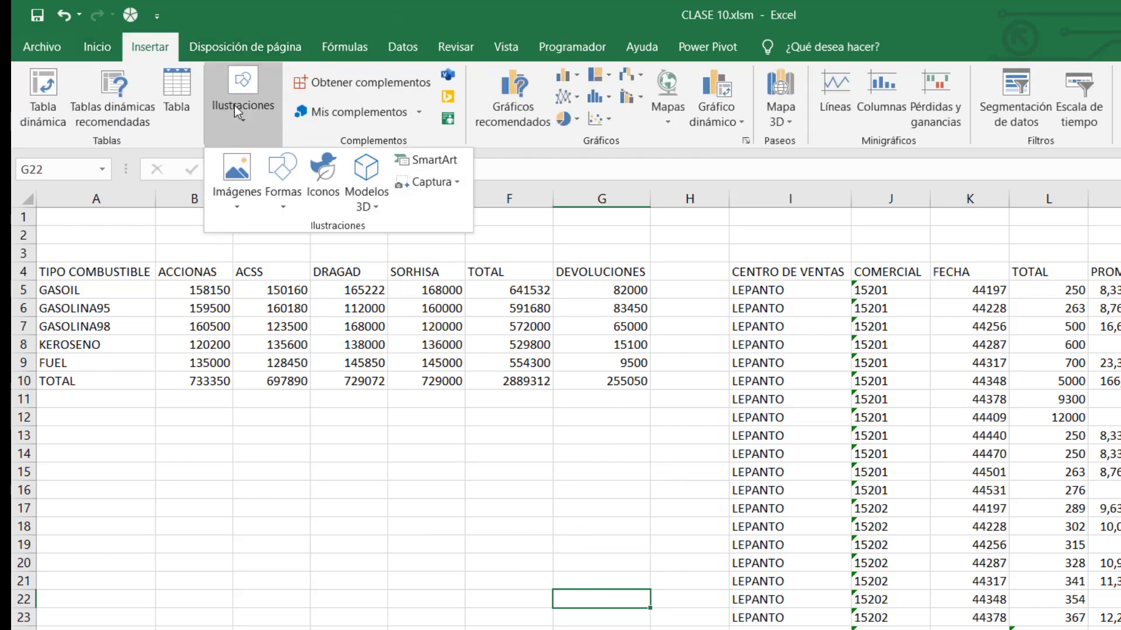
left_click(281, 186)
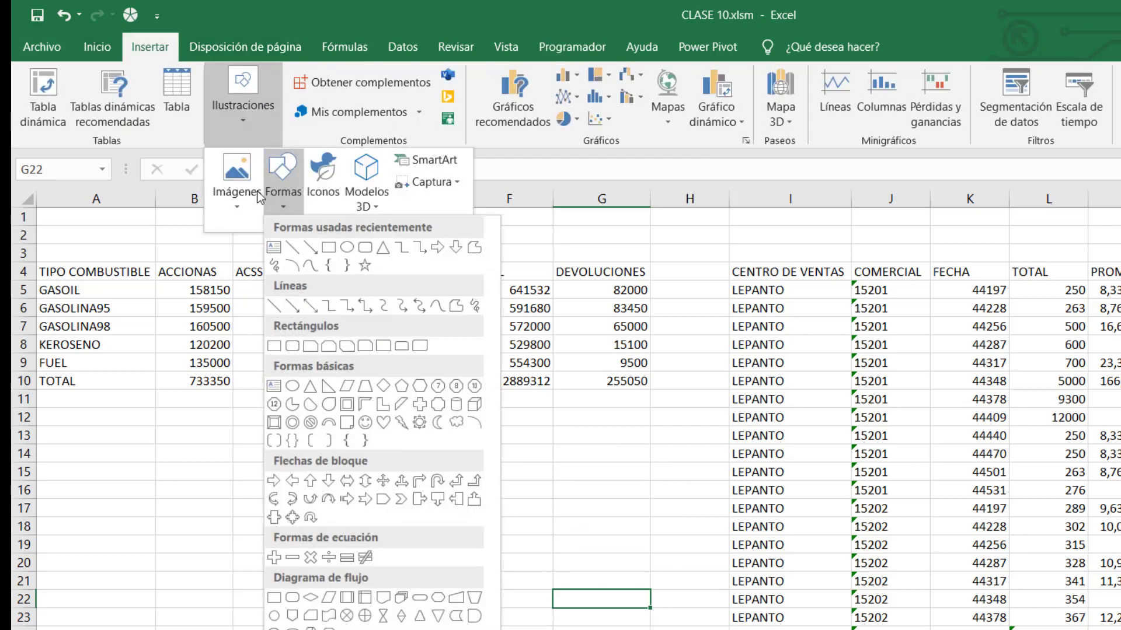
left_click(365, 249)
left_click_drag(438, 487, 570, 562)
Try assigning FORMATOS to the rounded rectangle, cancel, and delete the shape.
right_click(549, 543)
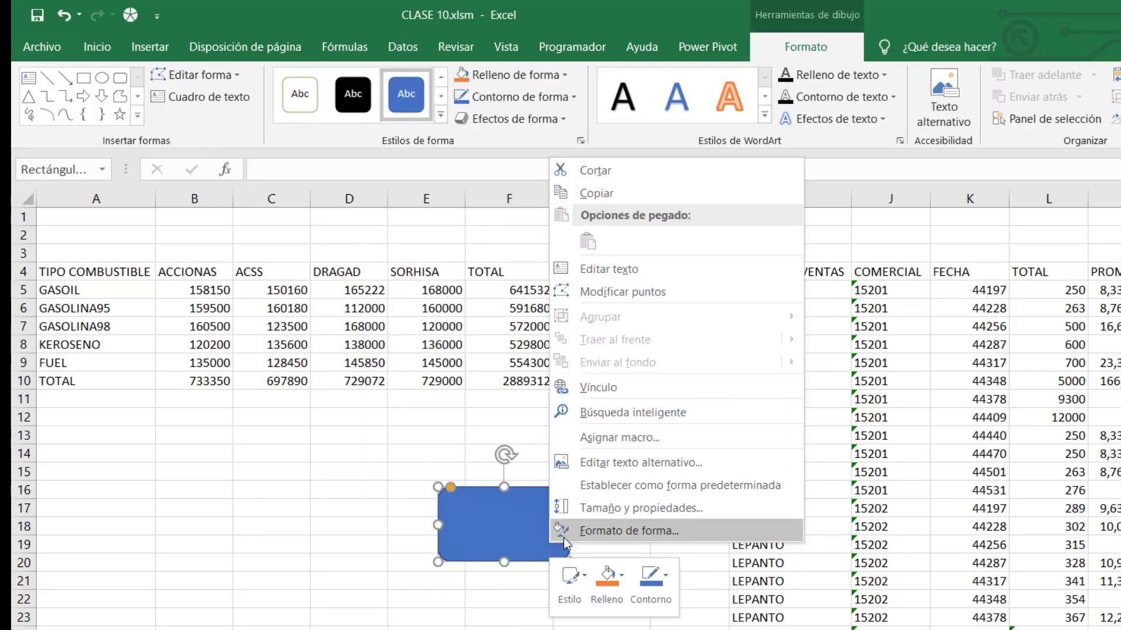
left_click(619, 436)
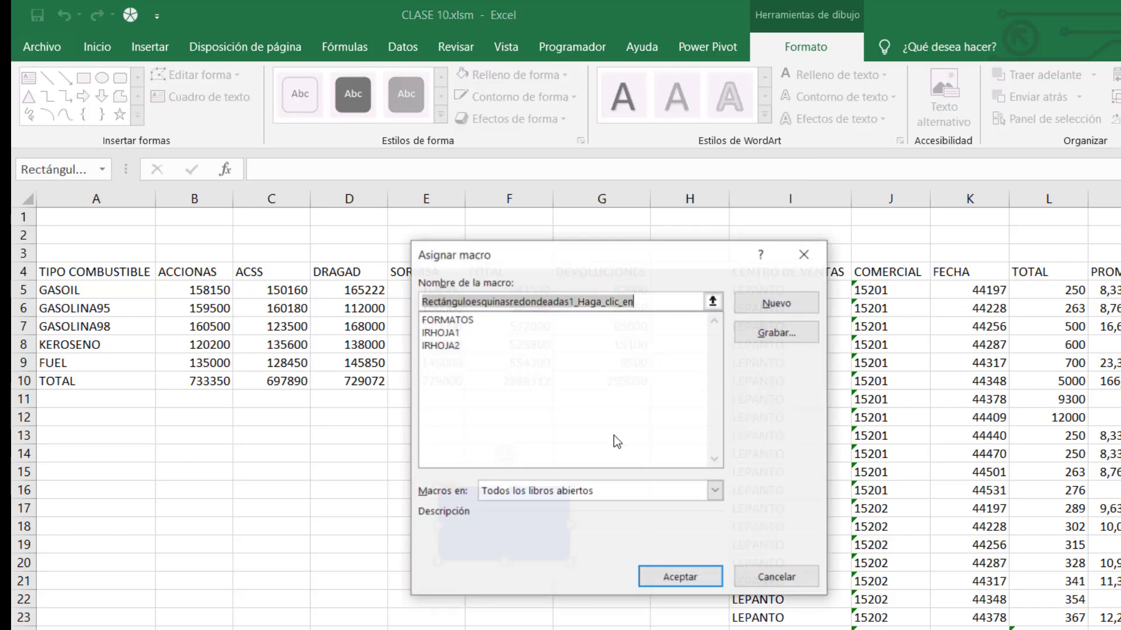
left_click(455, 320)
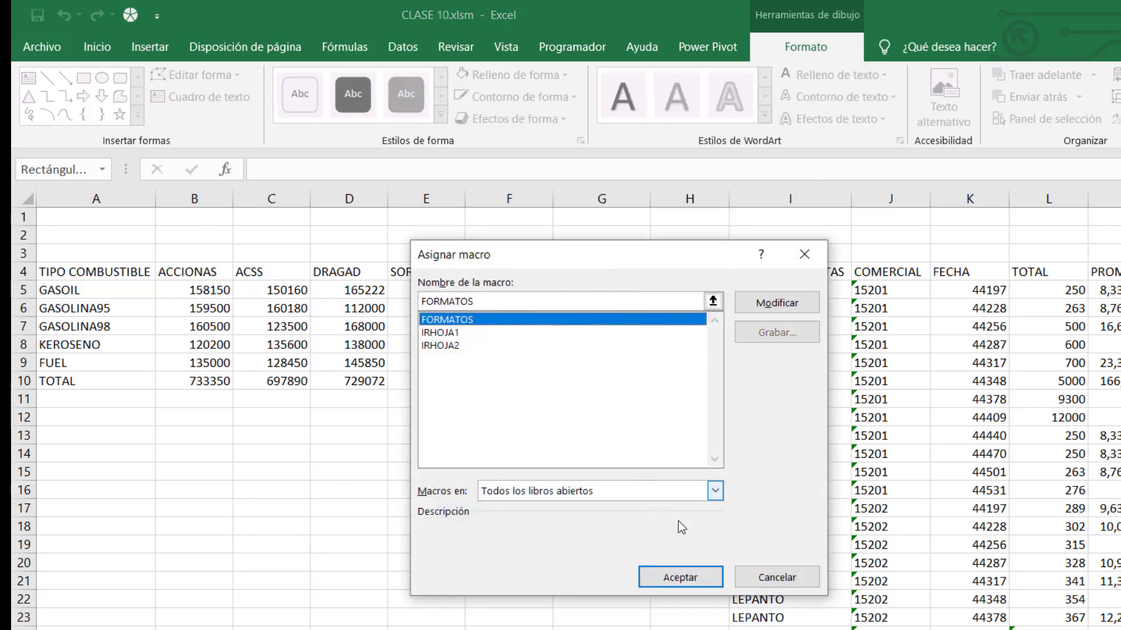
left_click(775, 580)
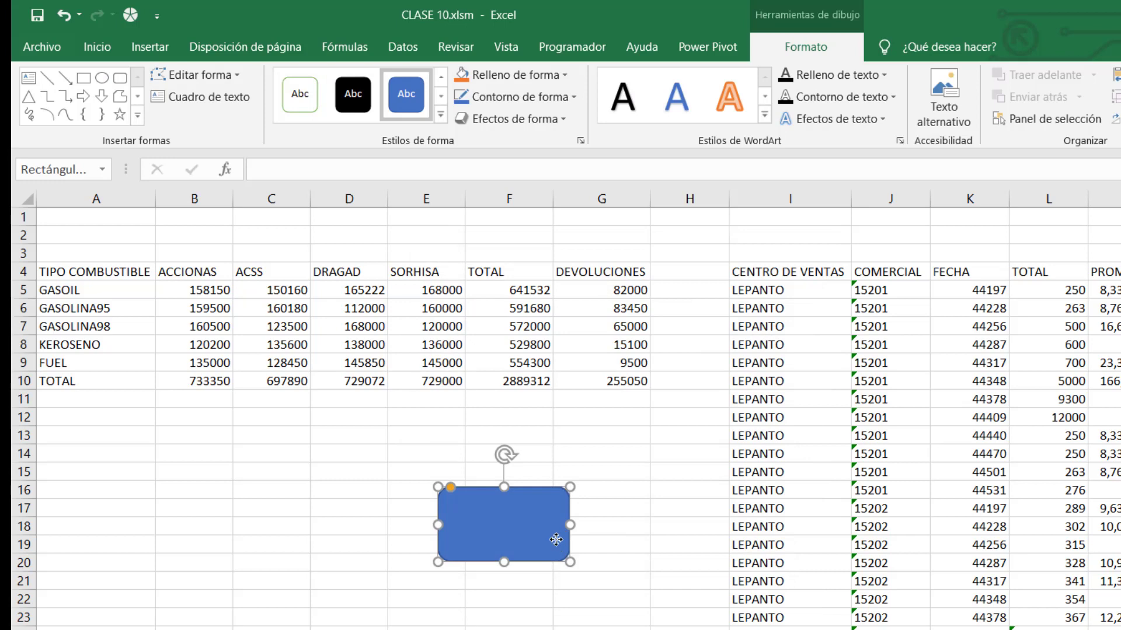
key("Delete")
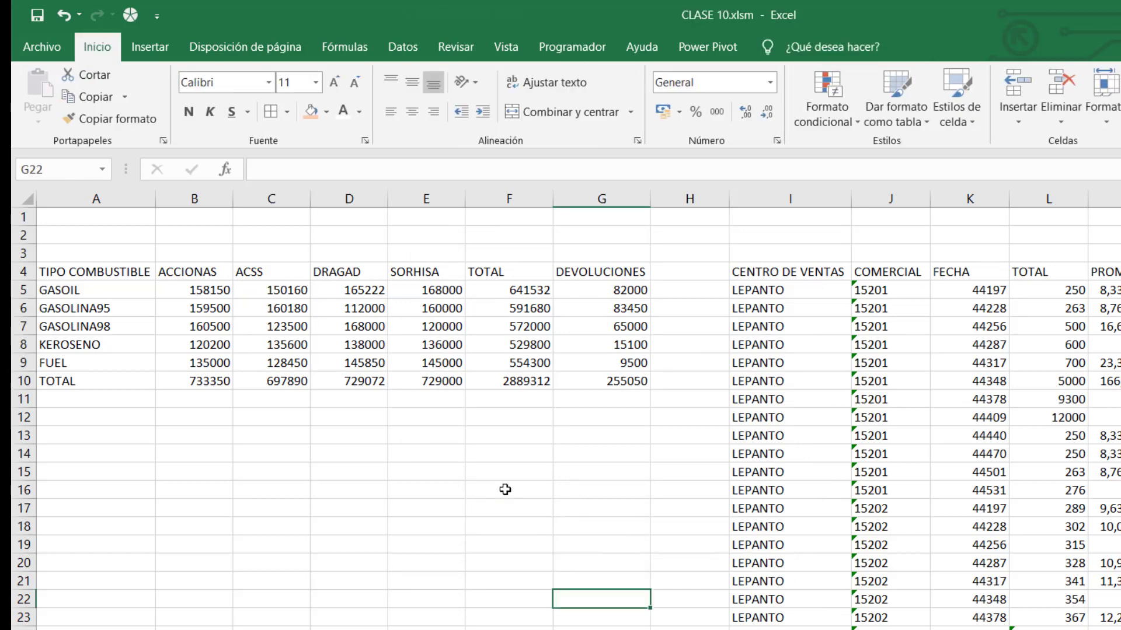
Open Excel Options at the Quick Access Toolbar page with Macros as the command source.
left_click(45, 47)
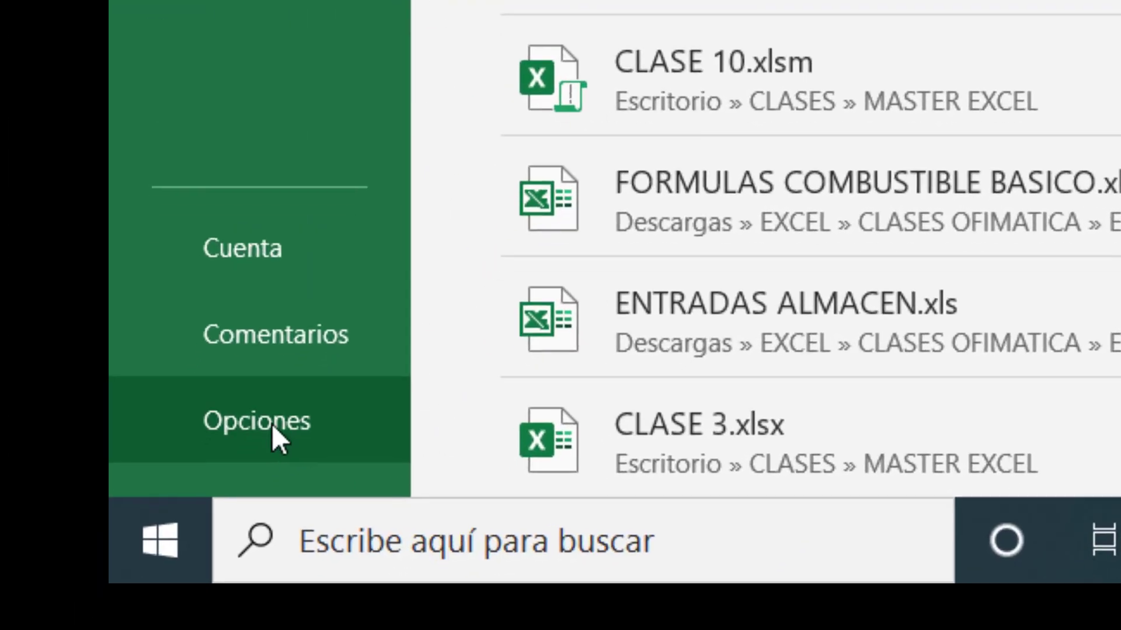
left_click(271, 424)
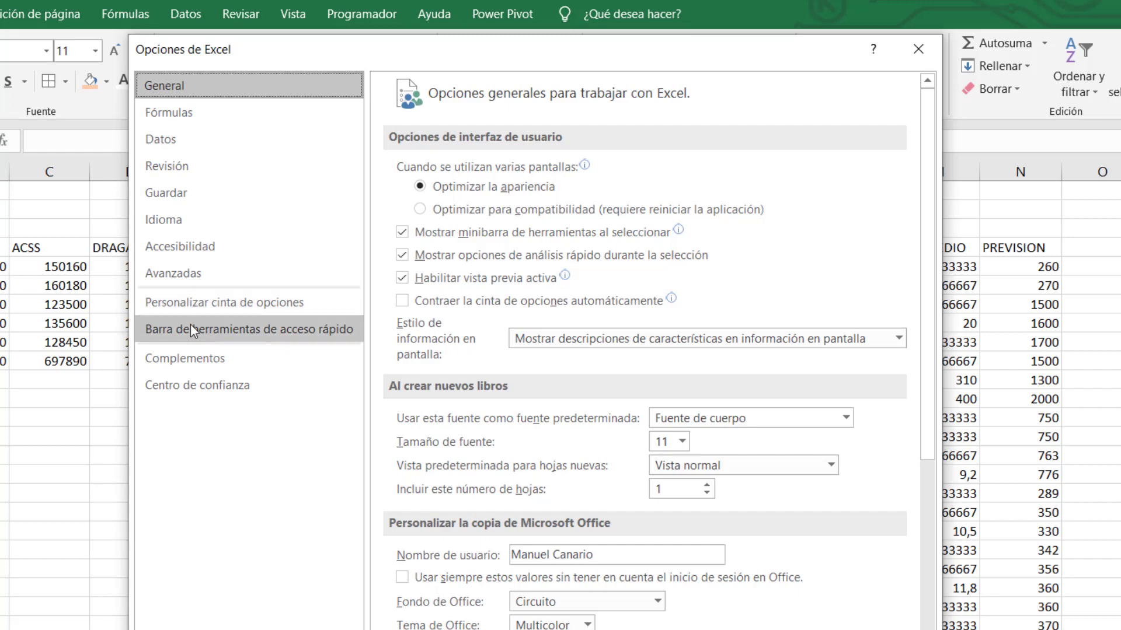
left_click(226, 335)
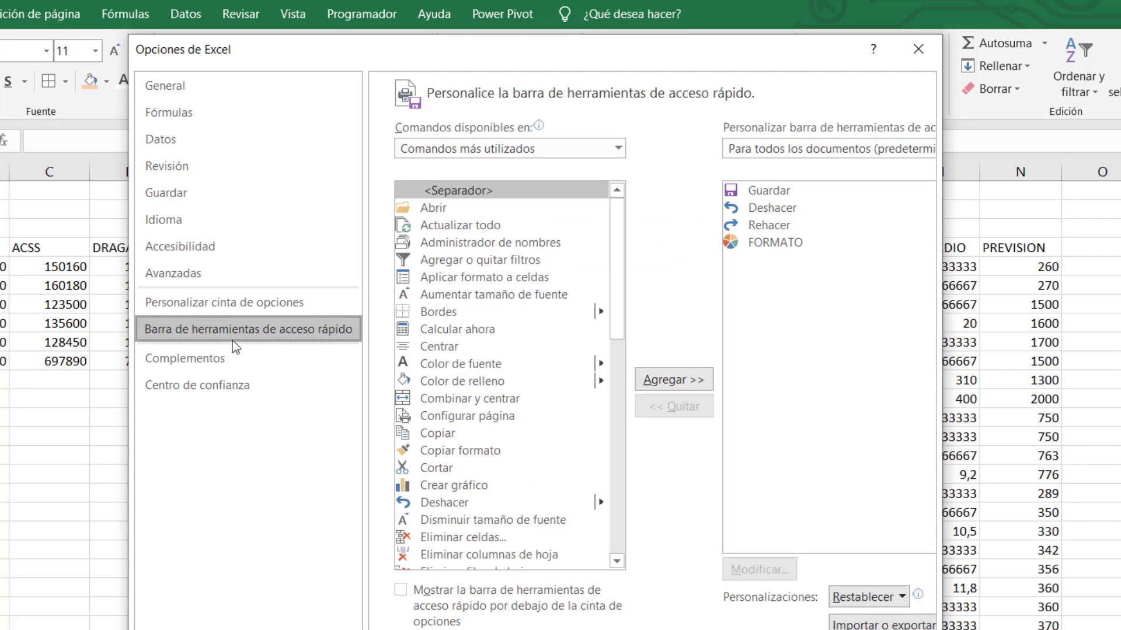
left_click(619, 148)
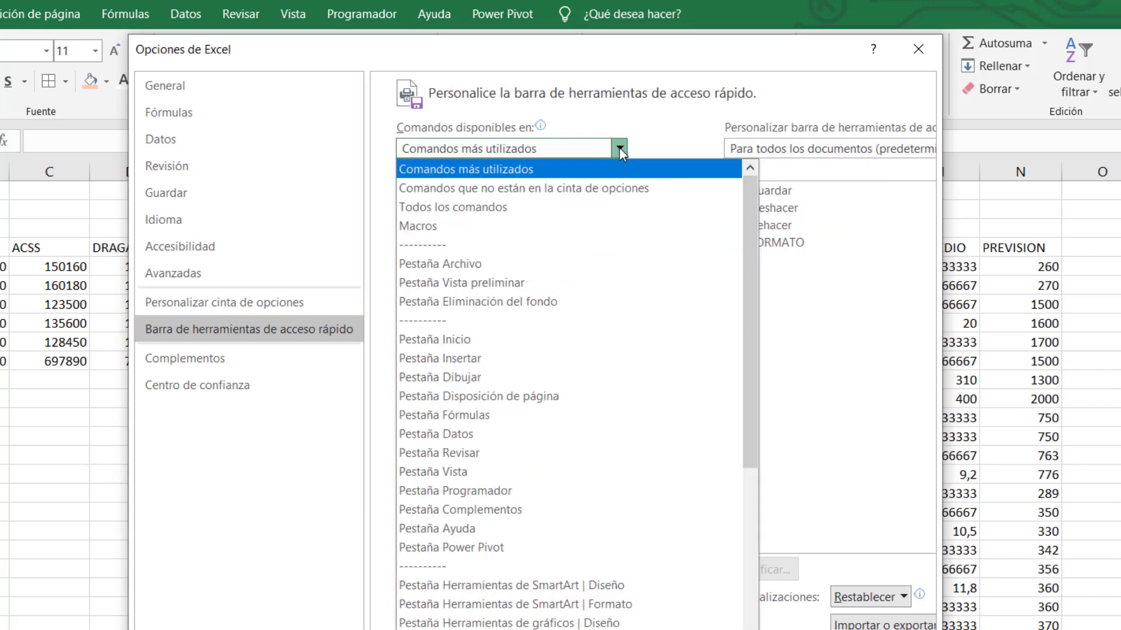
left_click(435, 225)
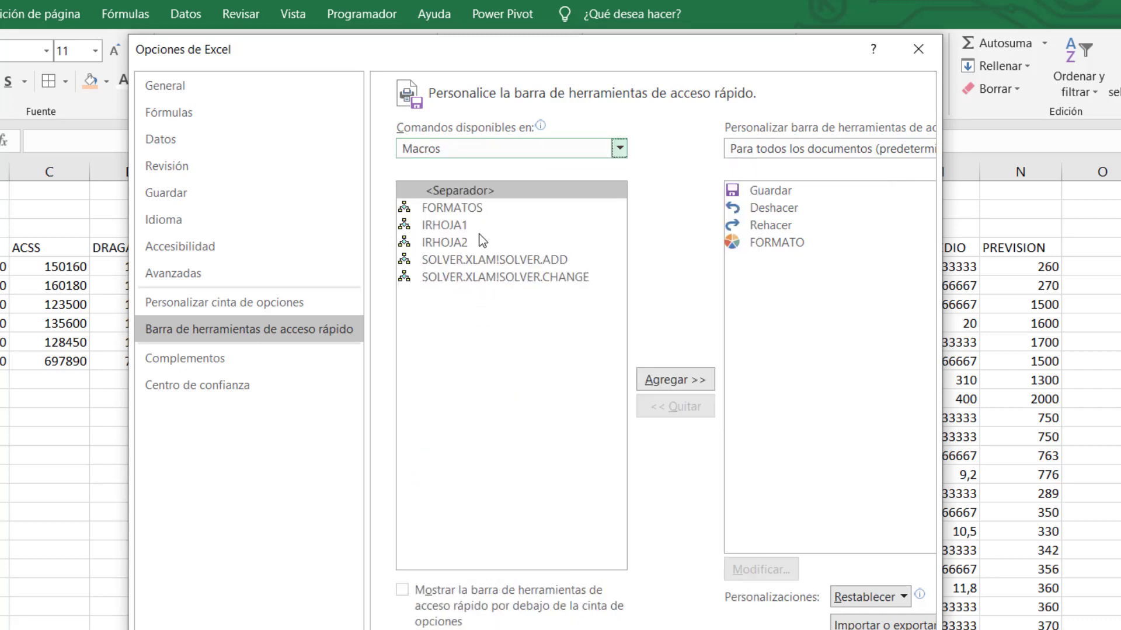
Browse the macro list and select FORMATOS.
left_click(455, 213)
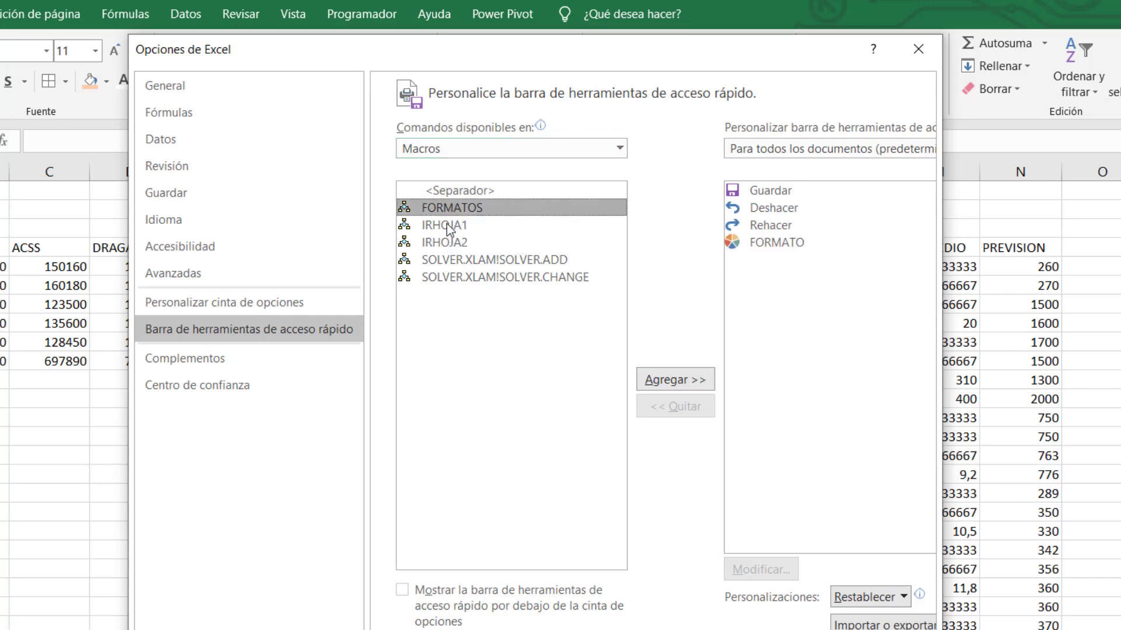
left_click(448, 226)
left_click(450, 242)
left_click(469, 262)
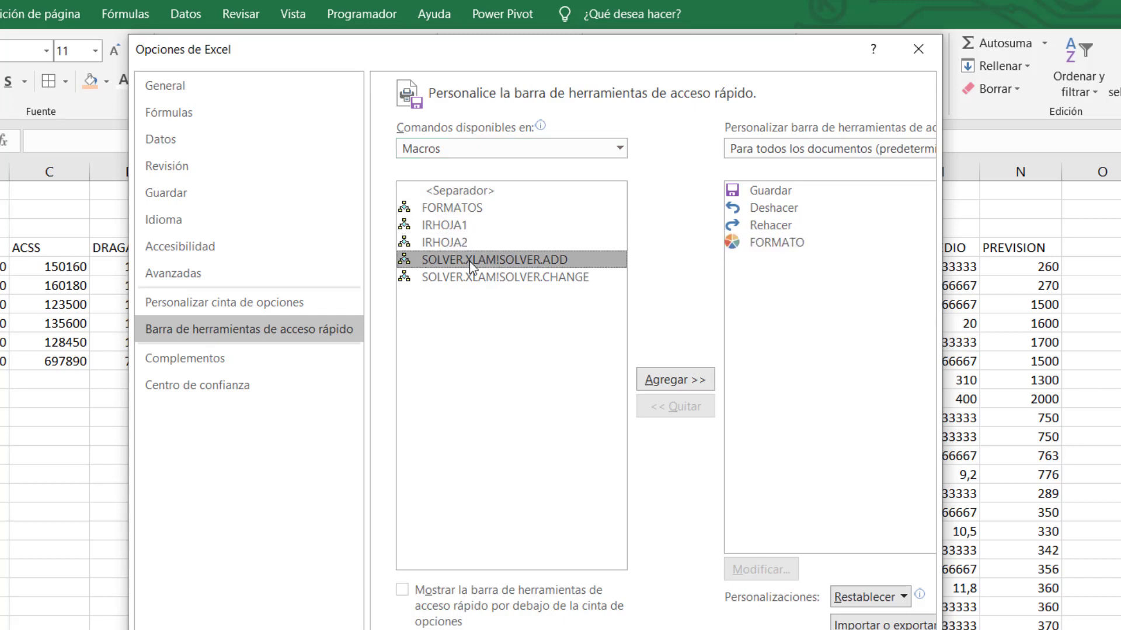
left_click(470, 278)
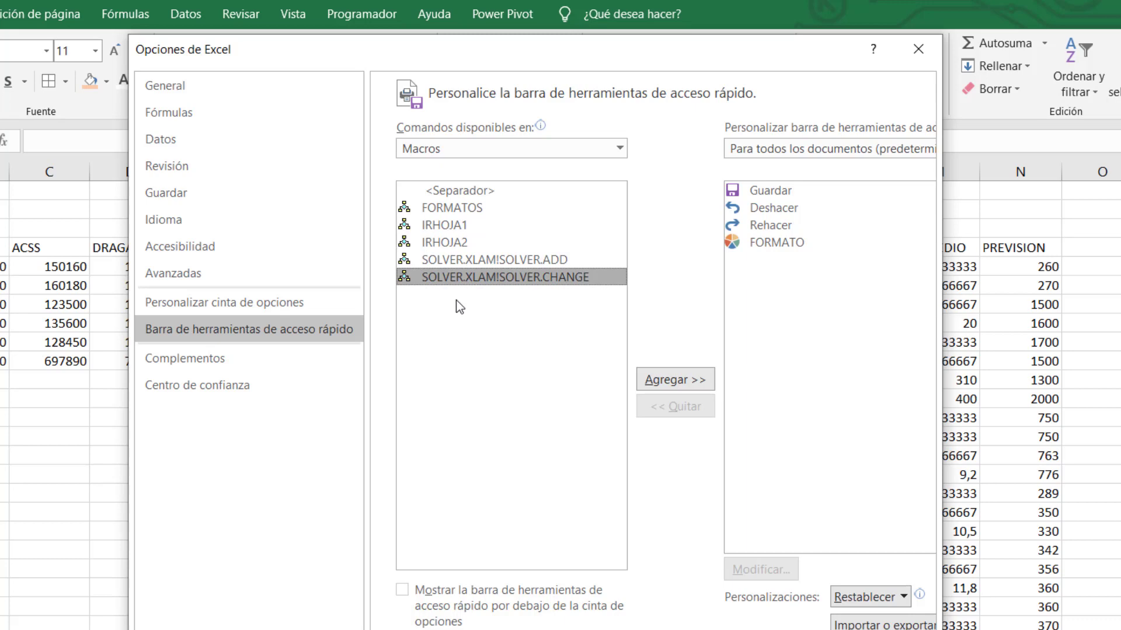
left_click(462, 260)
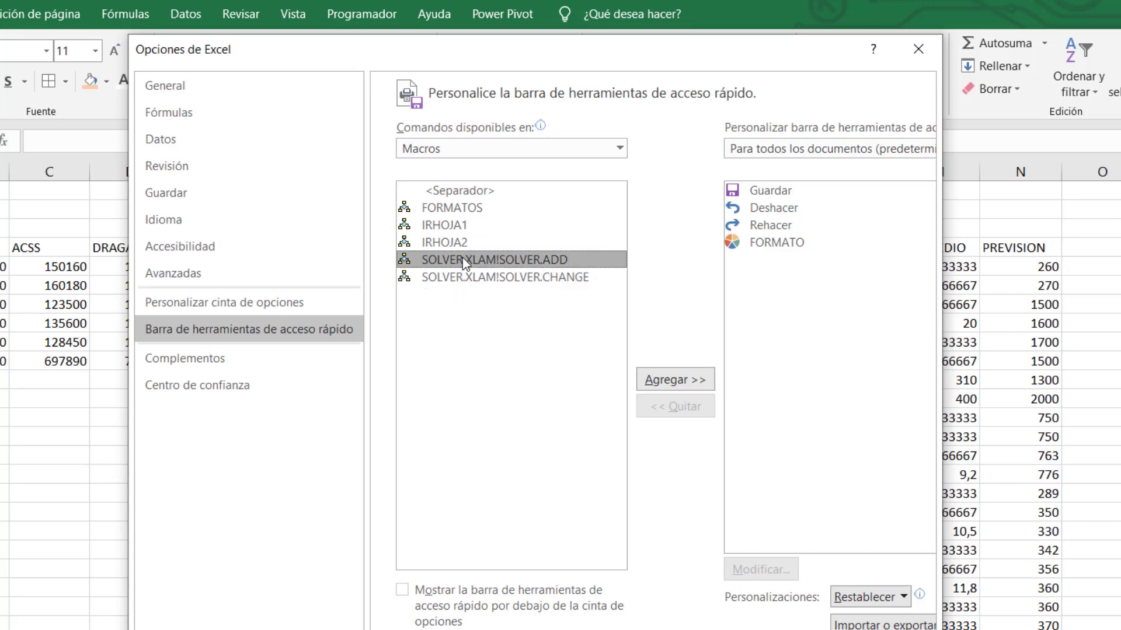
left_click(471, 208)
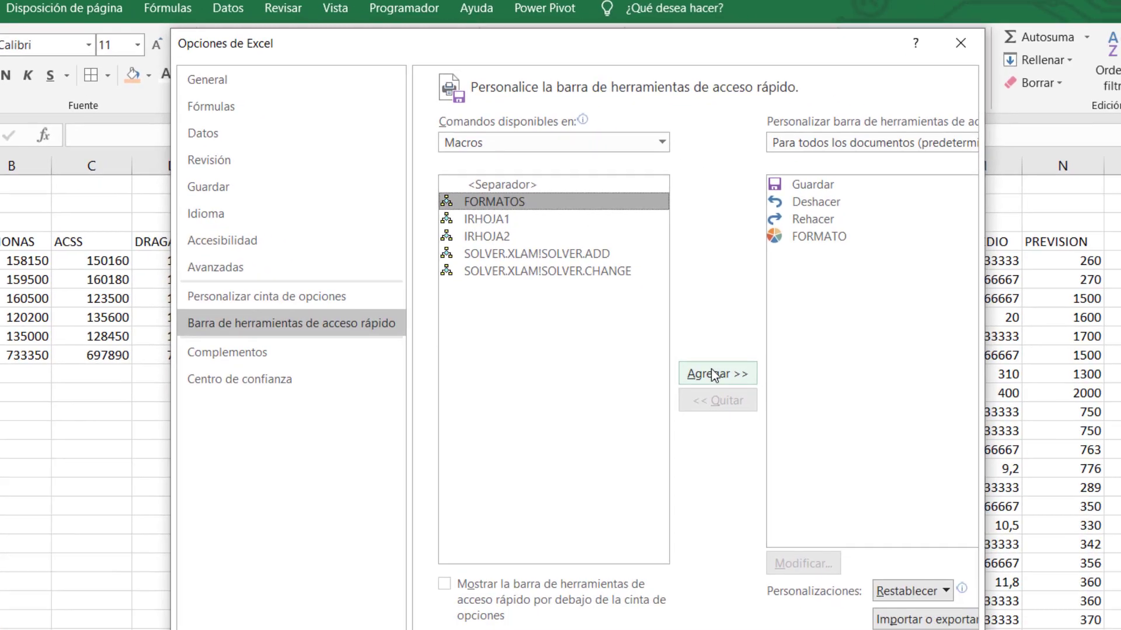
Add FORMATOS to the Quick Access Toolbar and remove the old FORMATO entry.
left_click(891, 433)
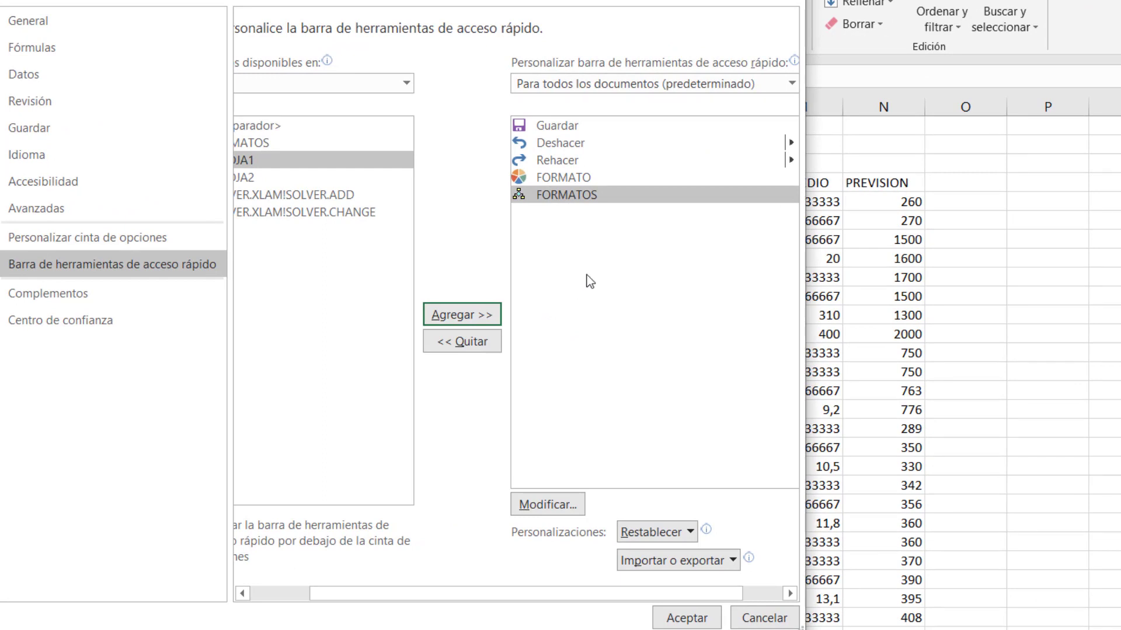
left_click(587, 177)
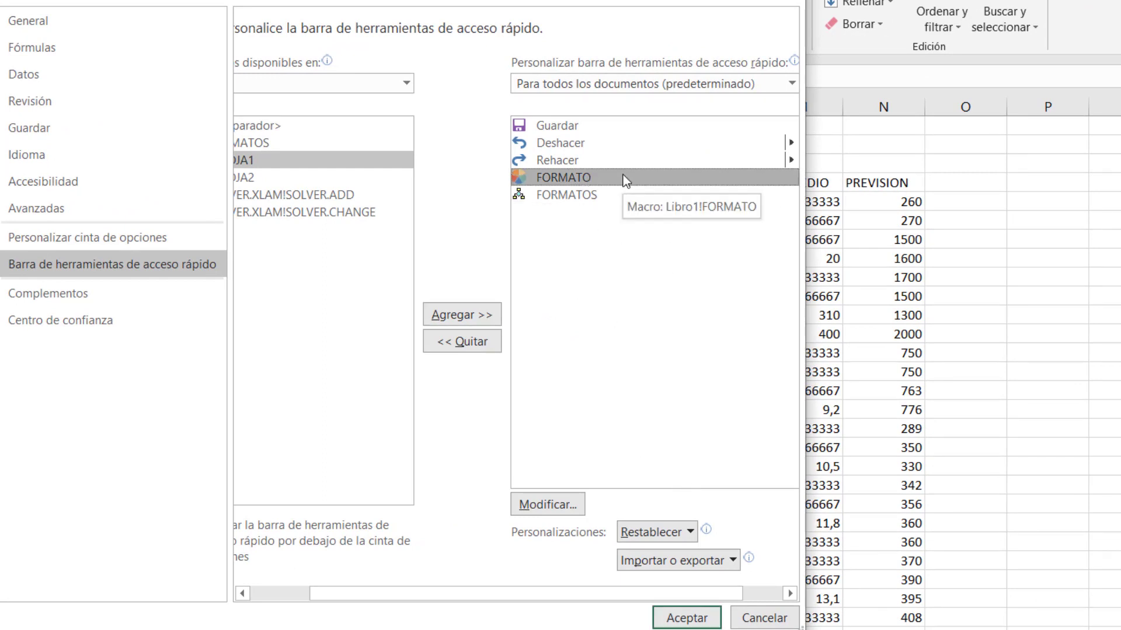
left_click(462, 342)
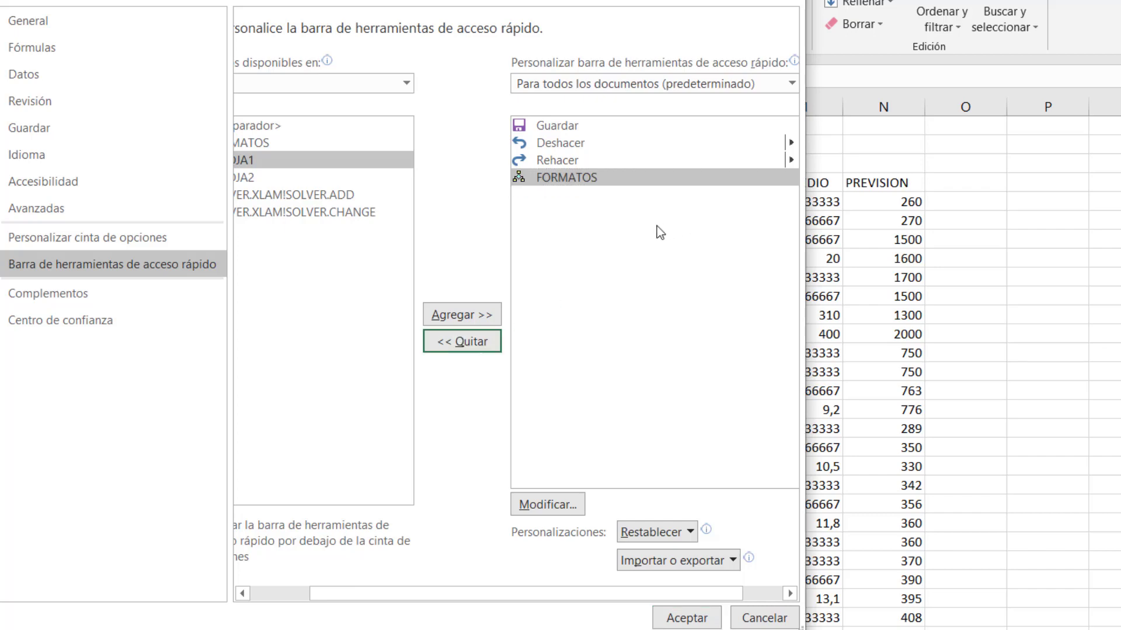
left_click(586, 143)
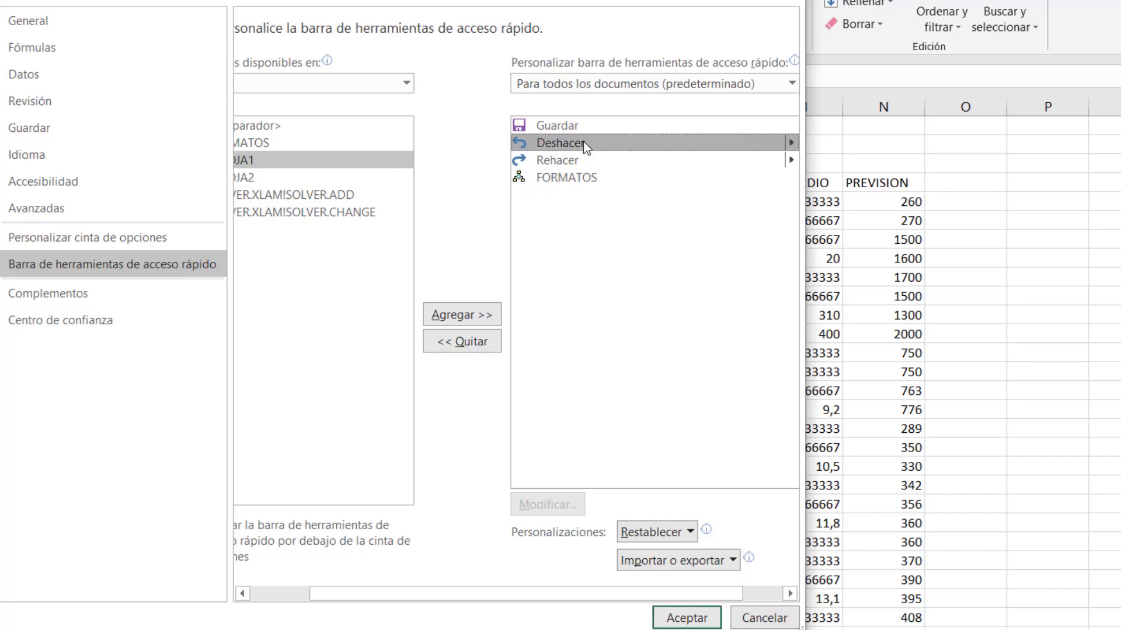
left_click(576, 177)
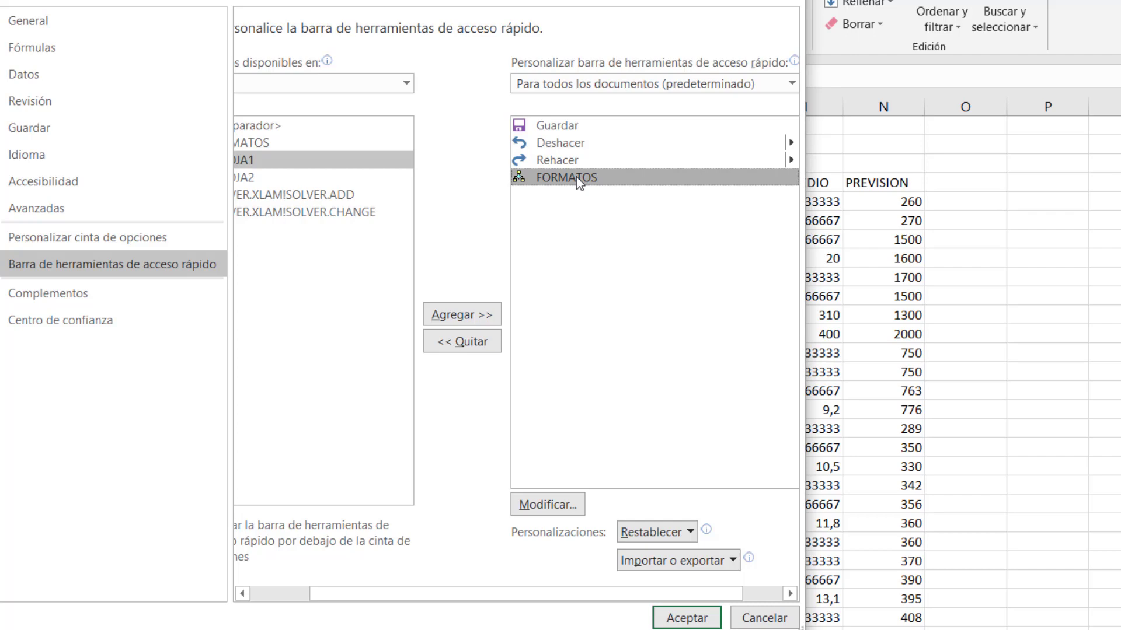
Give the FORMATOS button the smiley icon and save the Options changes.
left_click(555, 505)
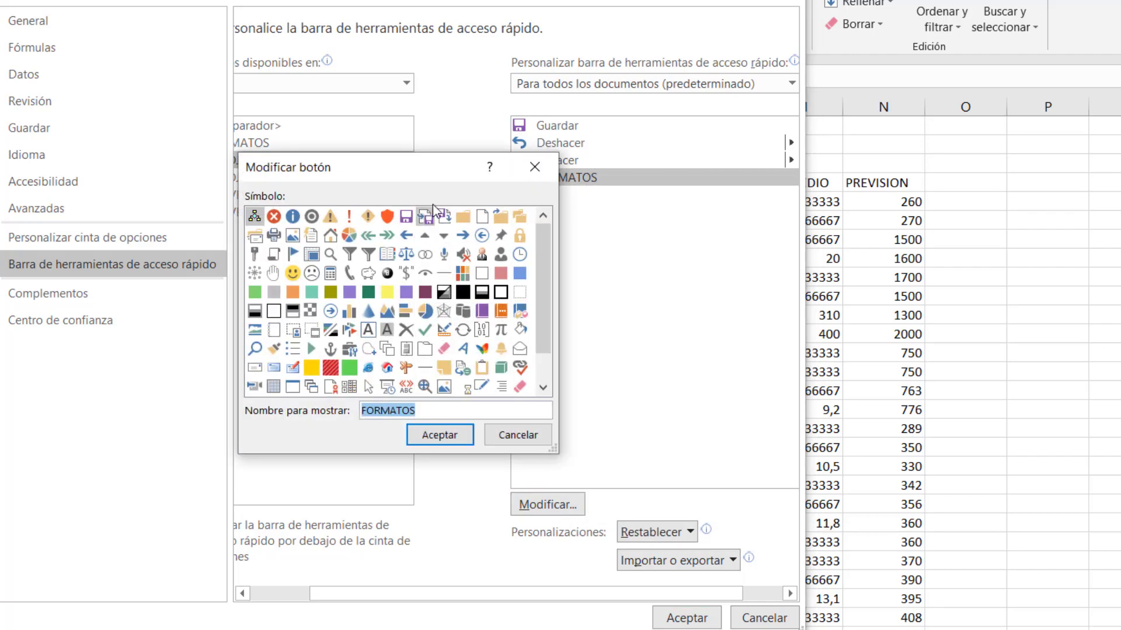
left_click_drag(416, 167, 279, 335)
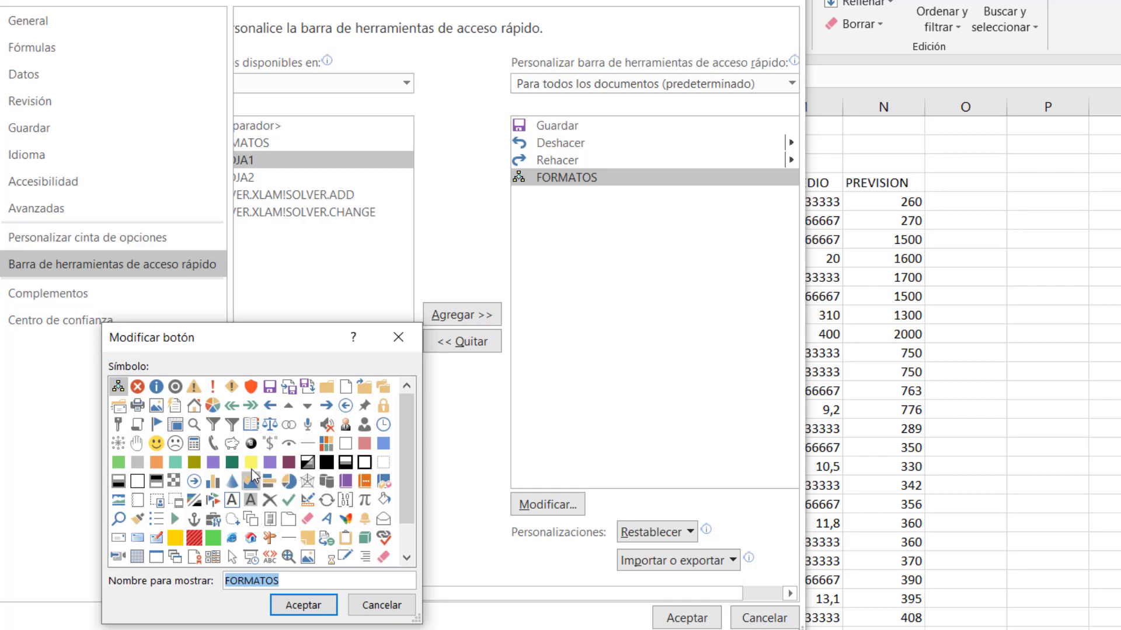
left_click(156, 444)
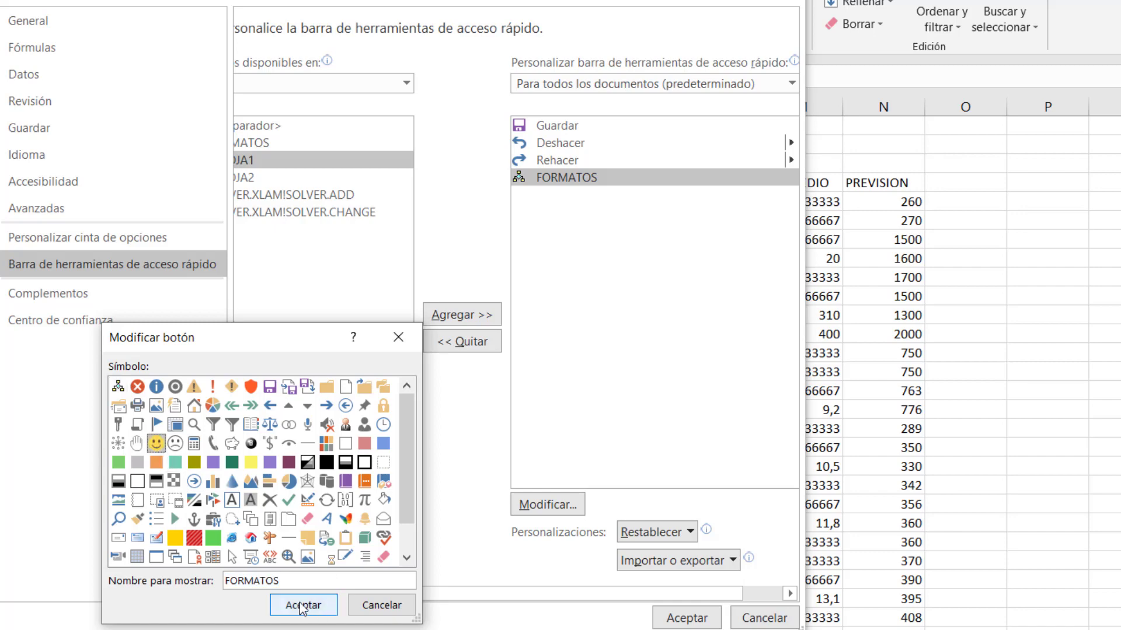
left_click(302, 607)
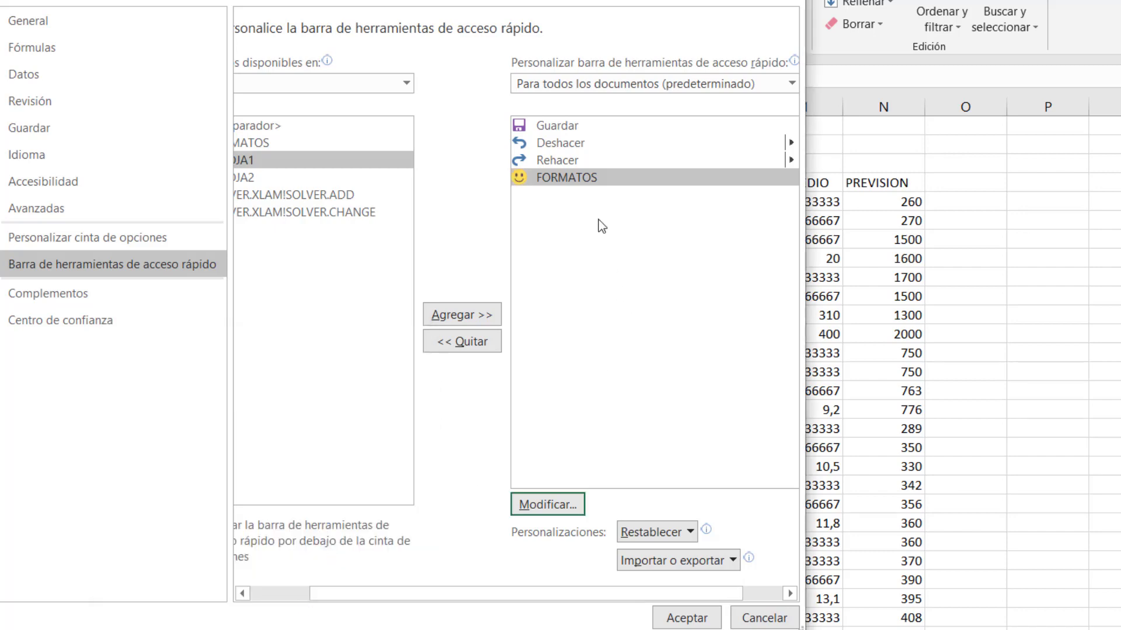
left_click(679, 614)
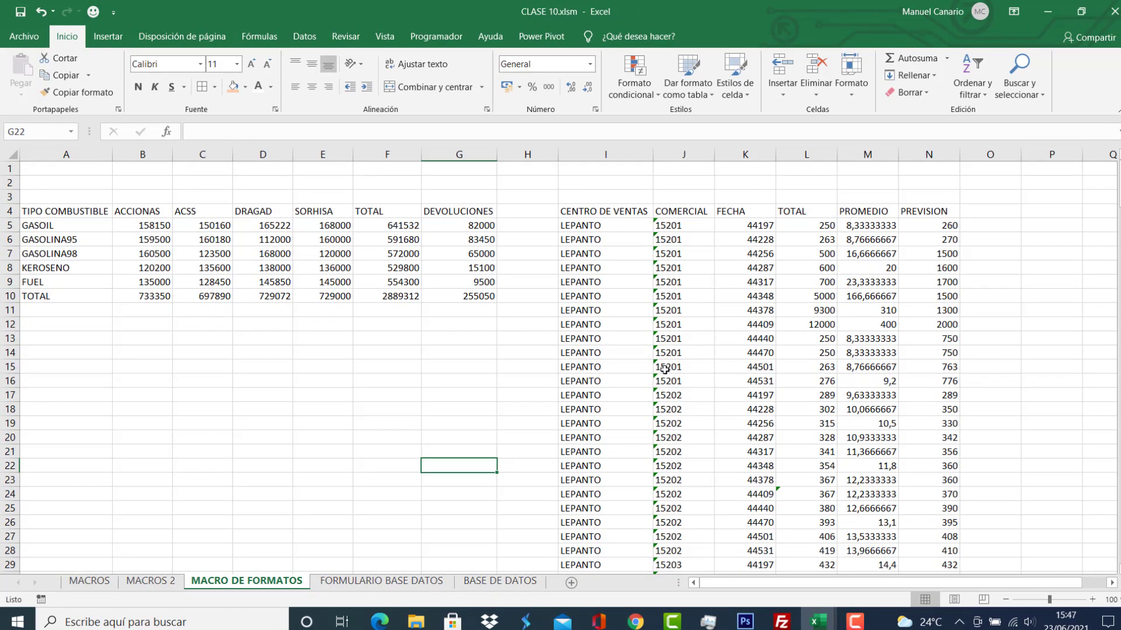
Run FORMATOS from the smiley toolbar button to format both tables, then show the Programador tab.
left_click(92, 13)
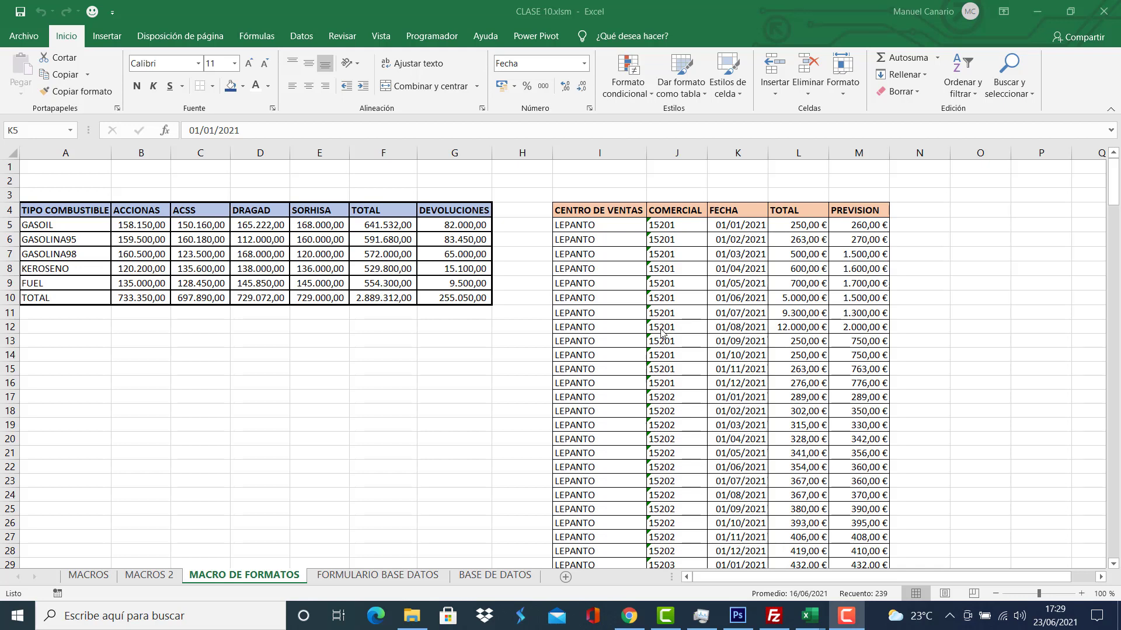
left_click(435, 36)
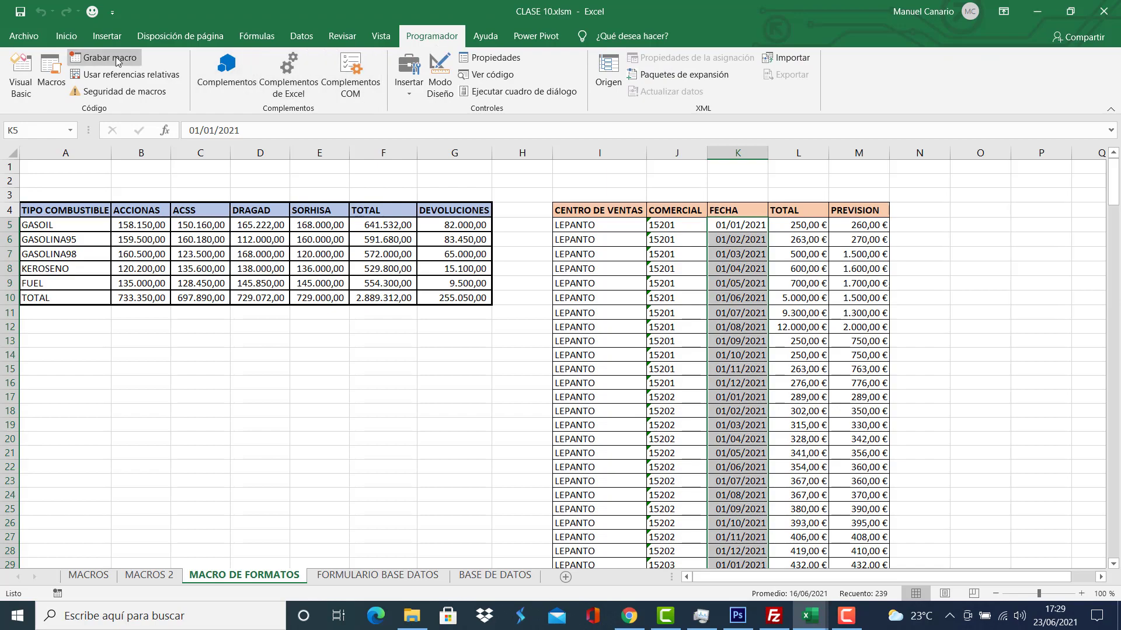
left_click(120, 59)
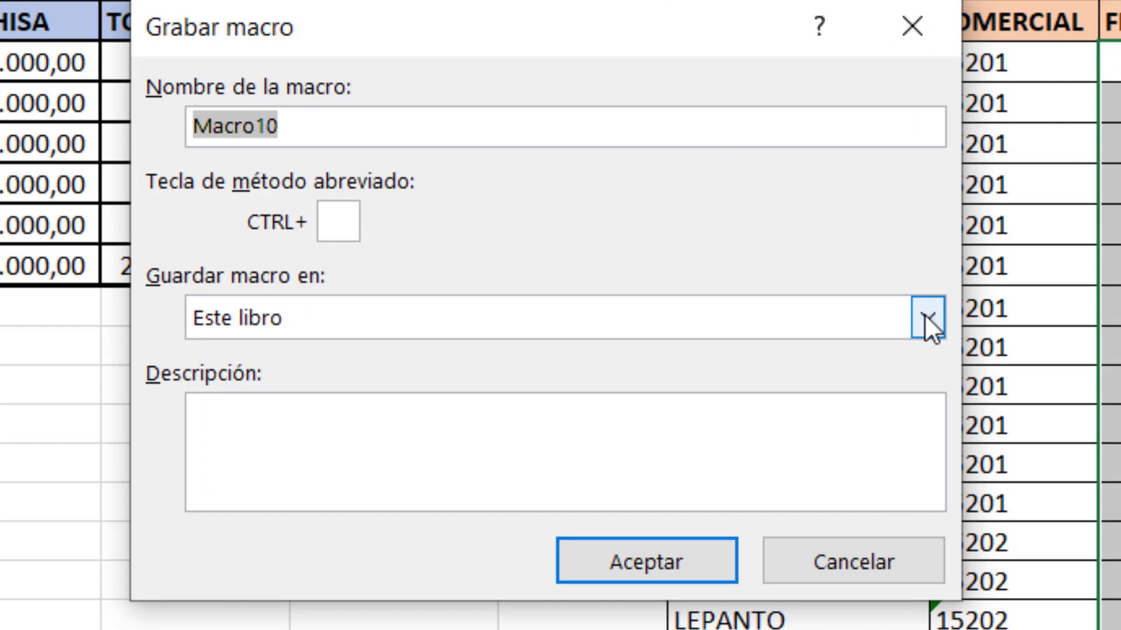
left_click(926, 317)
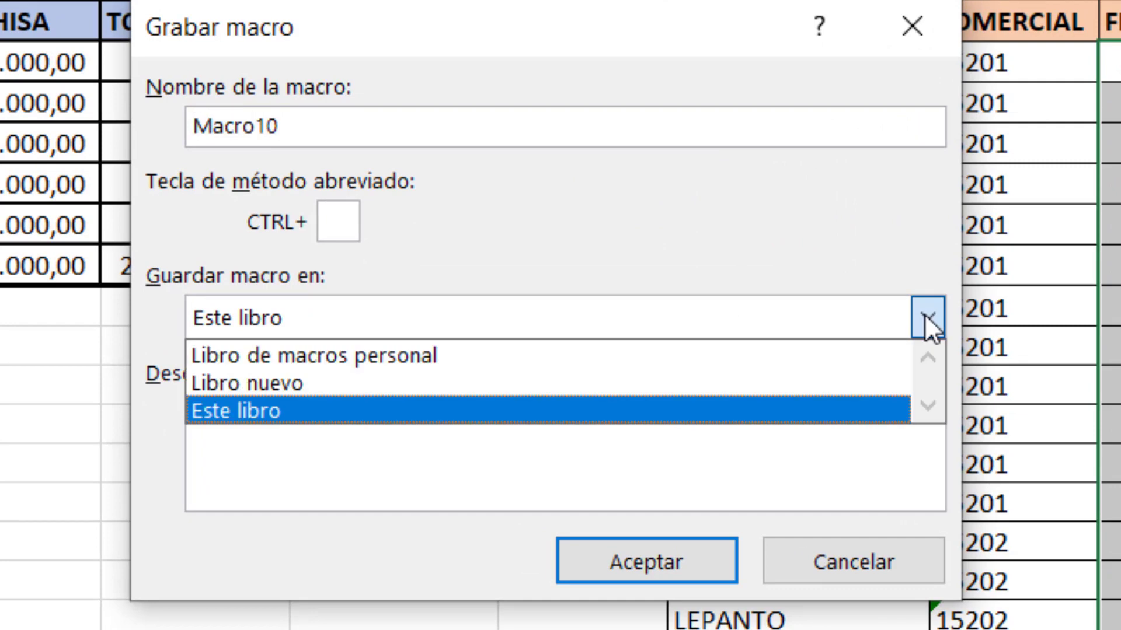
left_click(384, 356)
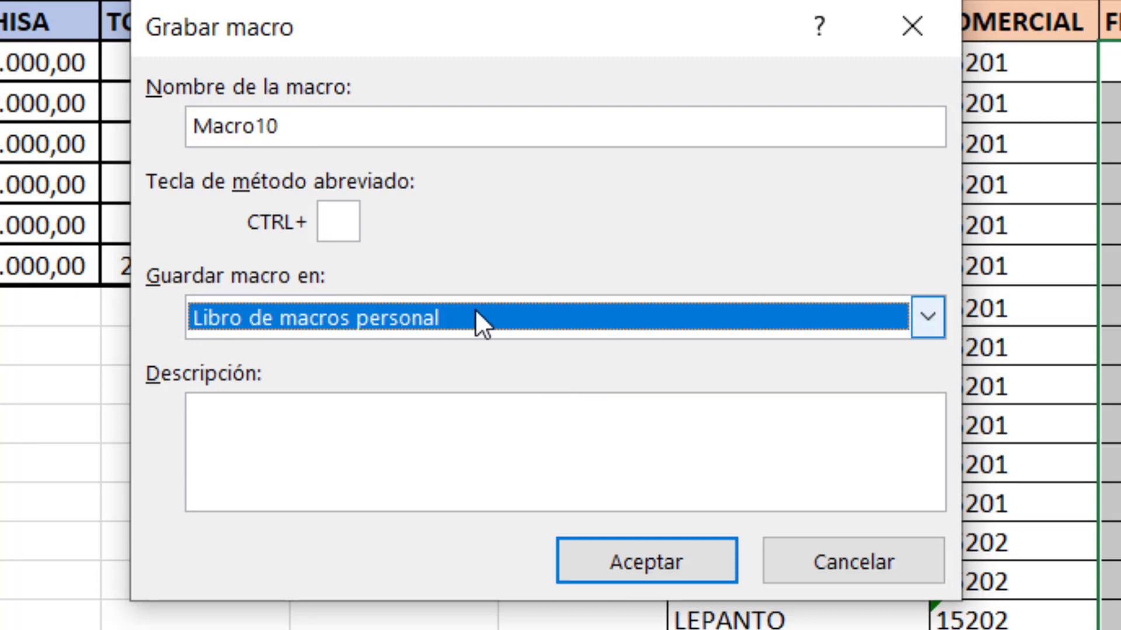
left_click(823, 561)
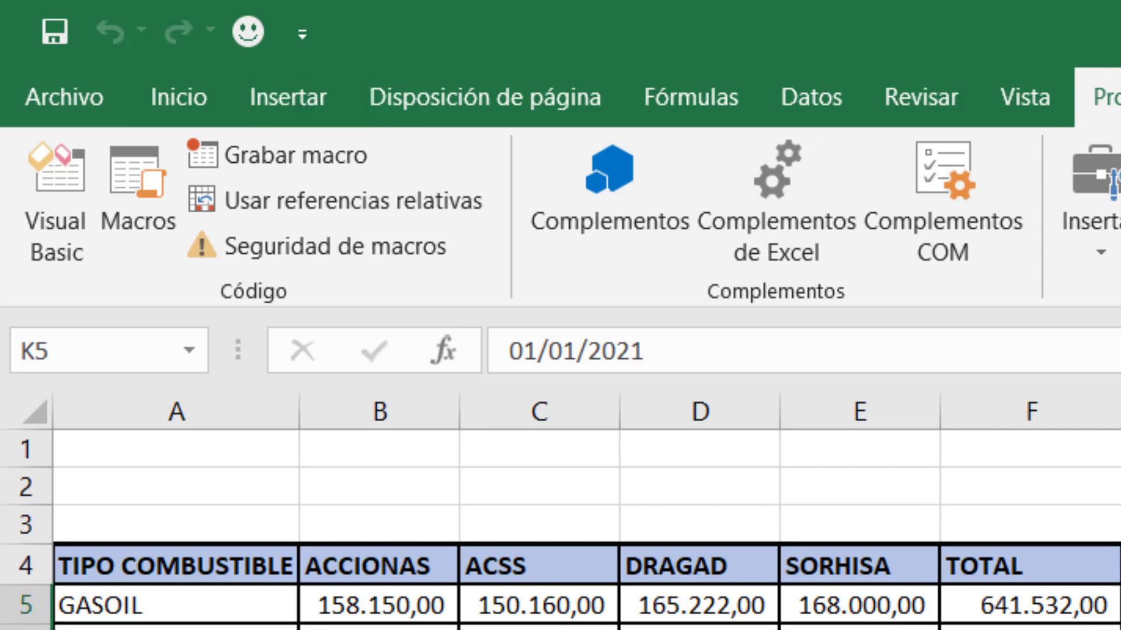
left_click(1120, 629)
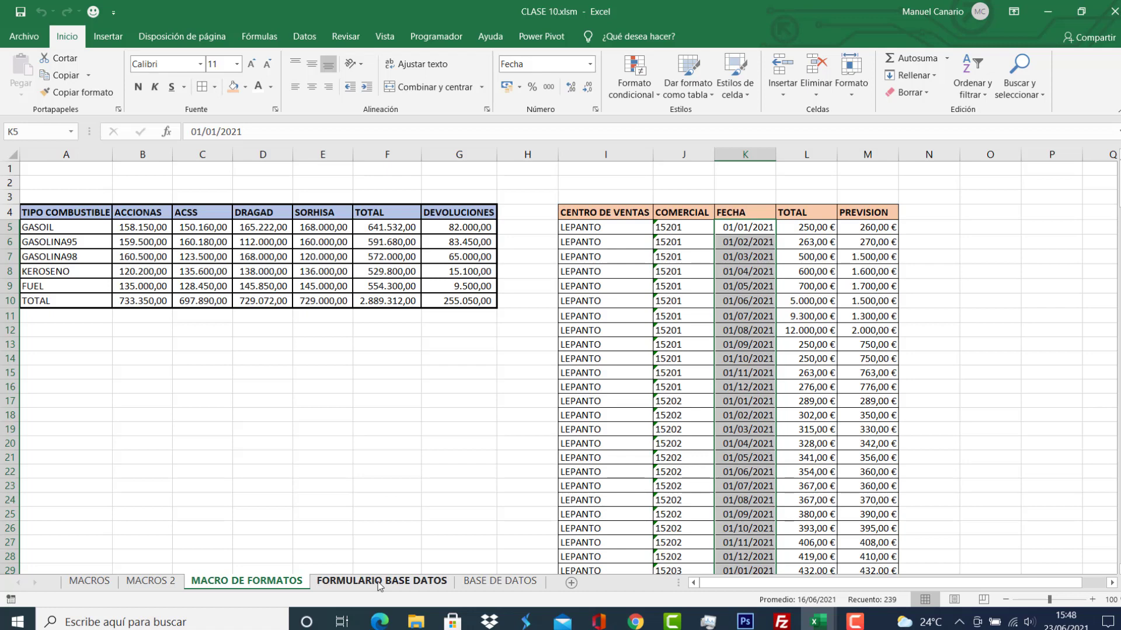
Go to the FORMULARIO BASE DATOS sheet and inspect the ALTA DE USUARIO form area D4:G23.
left_click(380, 582)
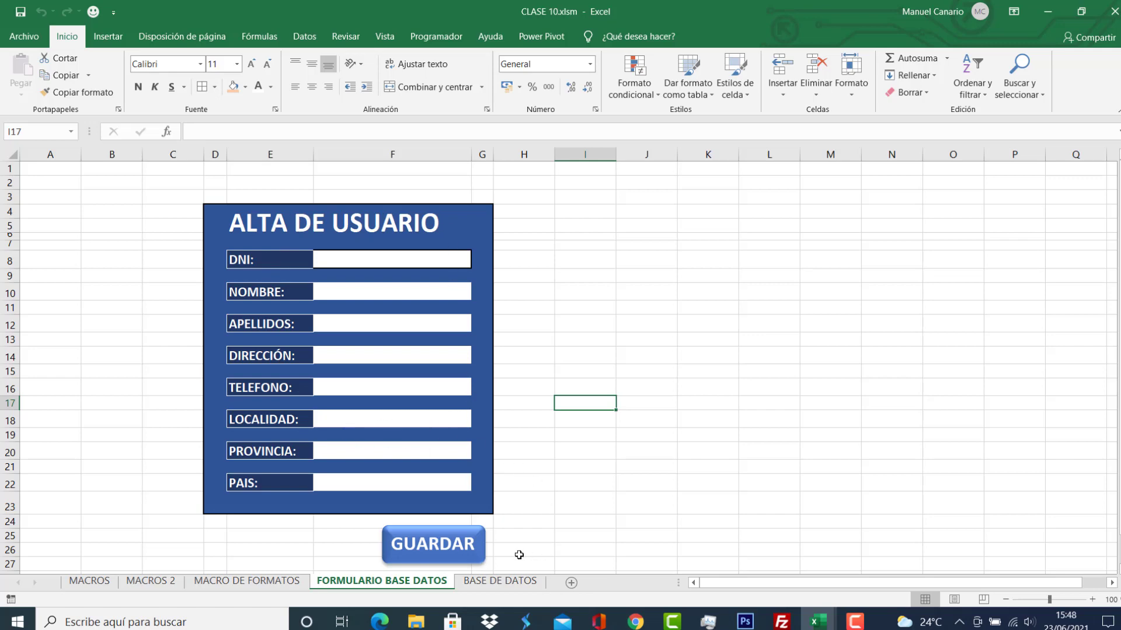
left_click(498, 583)
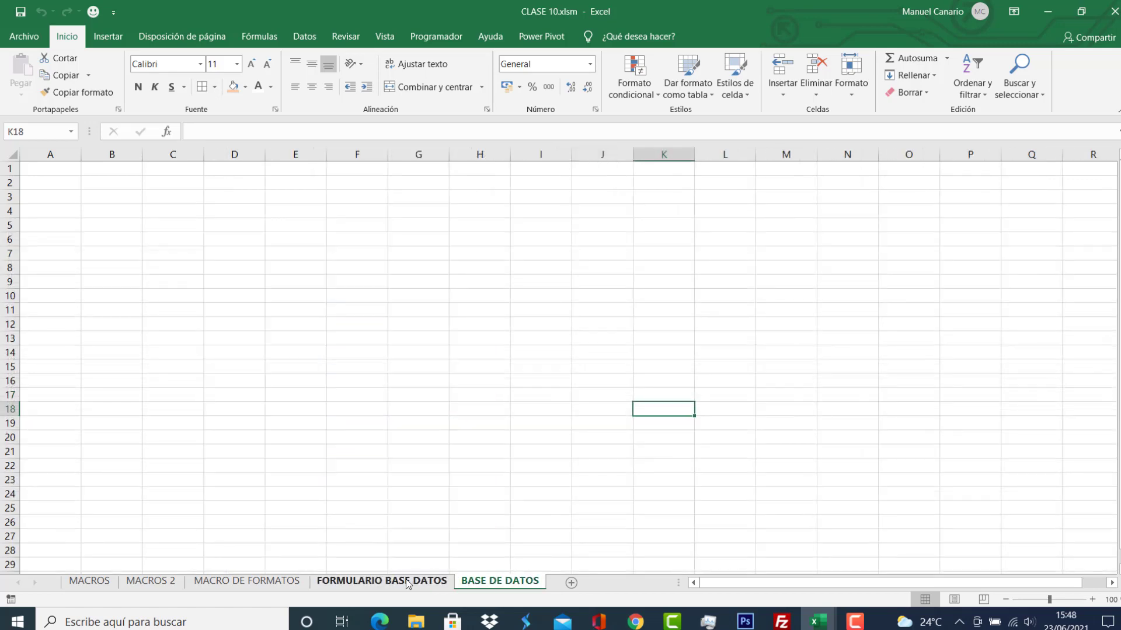
left_click(405, 579)
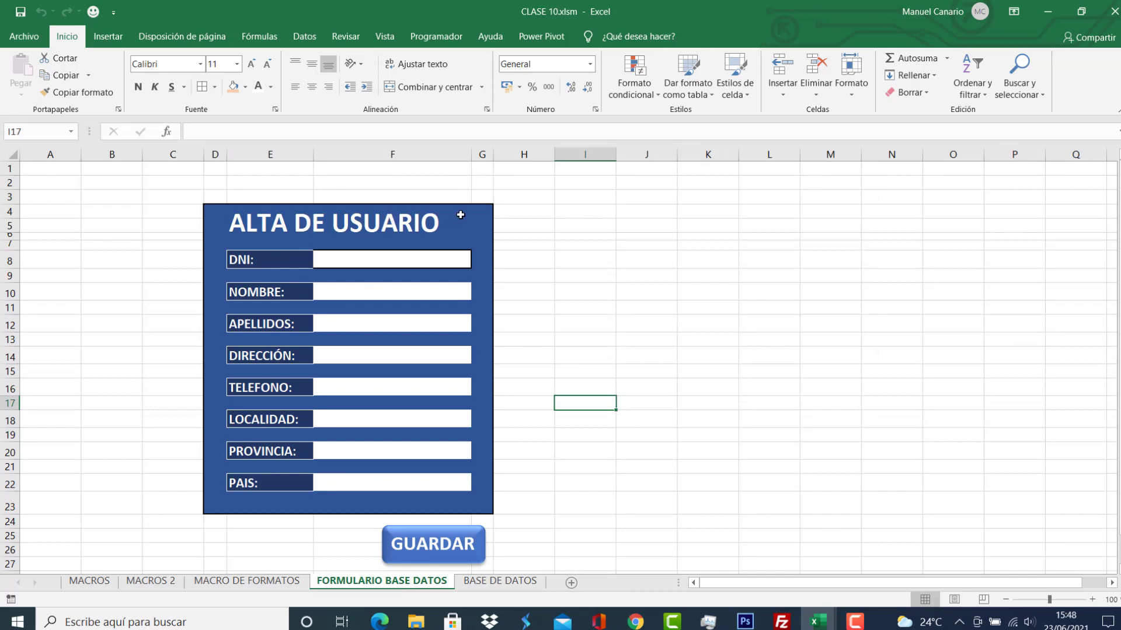
left_click_drag(212, 216, 409, 505)
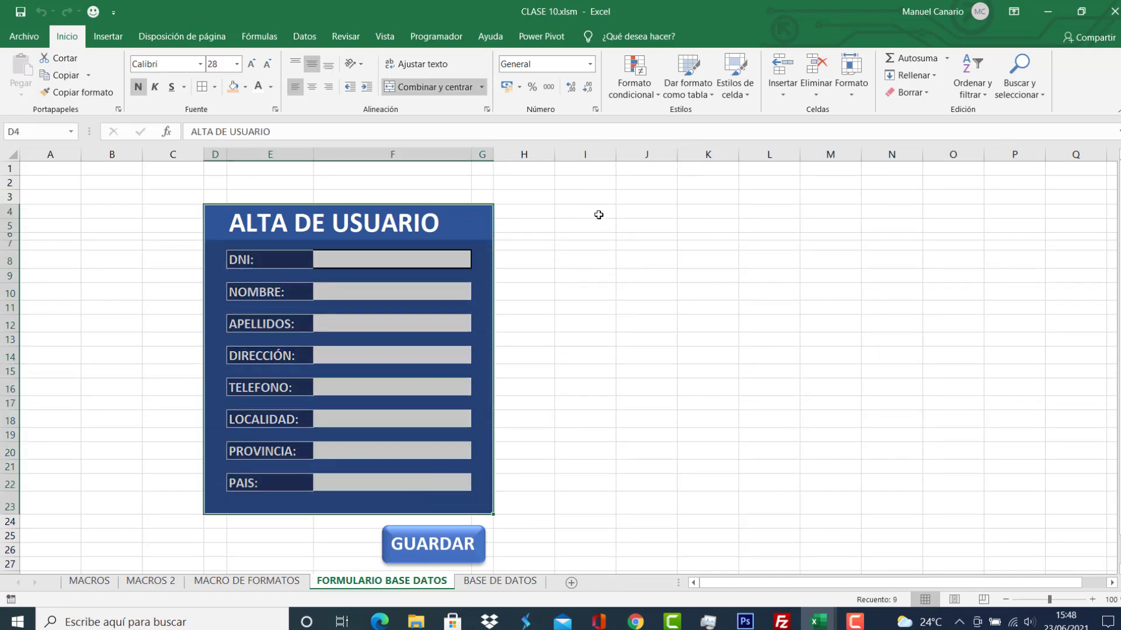
left_click_drag(213, 154, 264, 153)
left_click(380, 154)
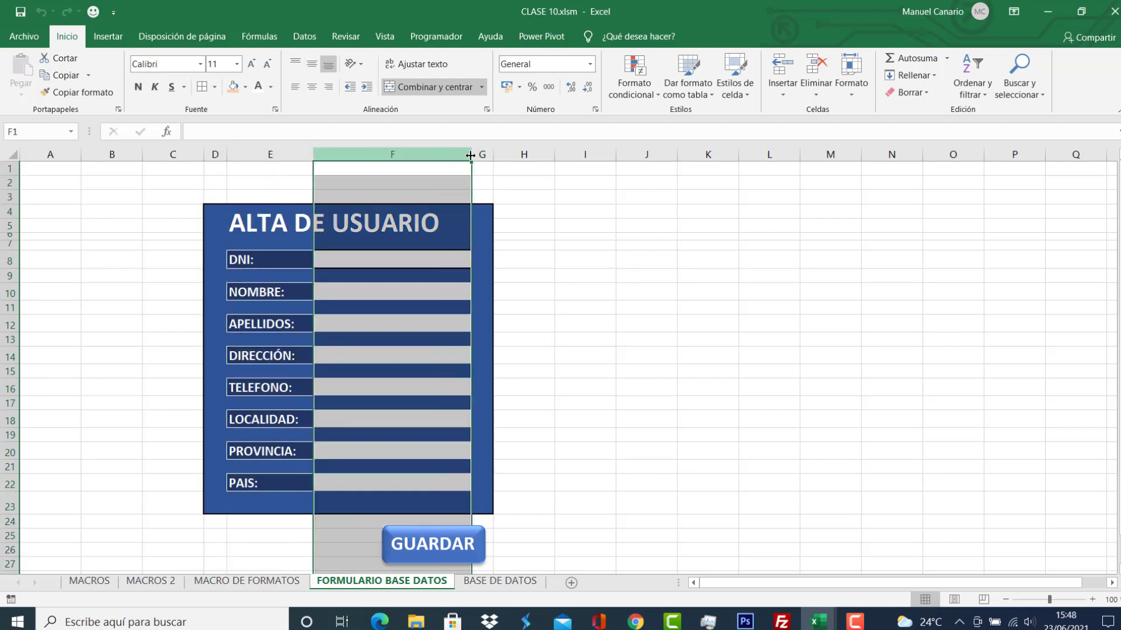
left_click(483, 153)
left_click(586, 153)
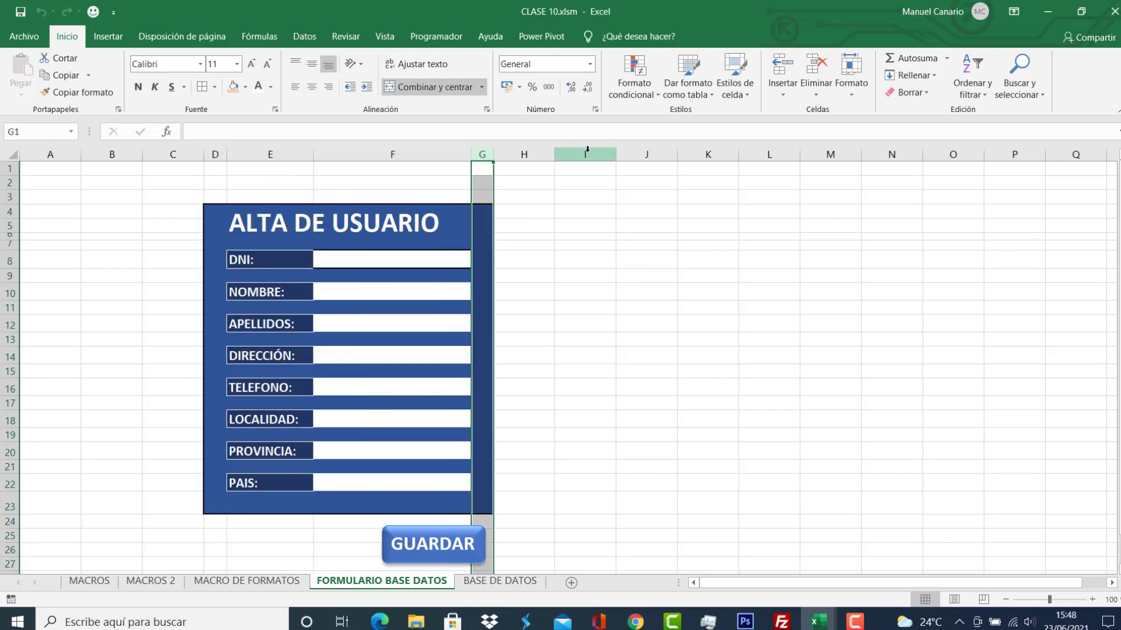
Frame I4:L23 with a thick outer border and narrow column I to about 3,67.
left_click_drag(581, 211, 784, 509)
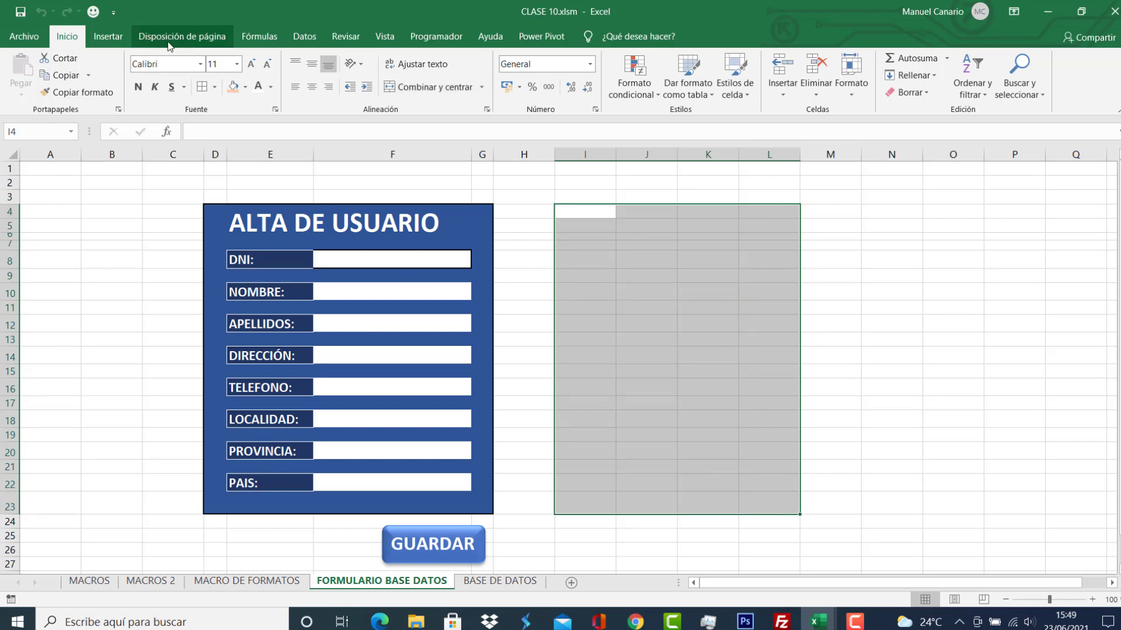
left_click(214, 87)
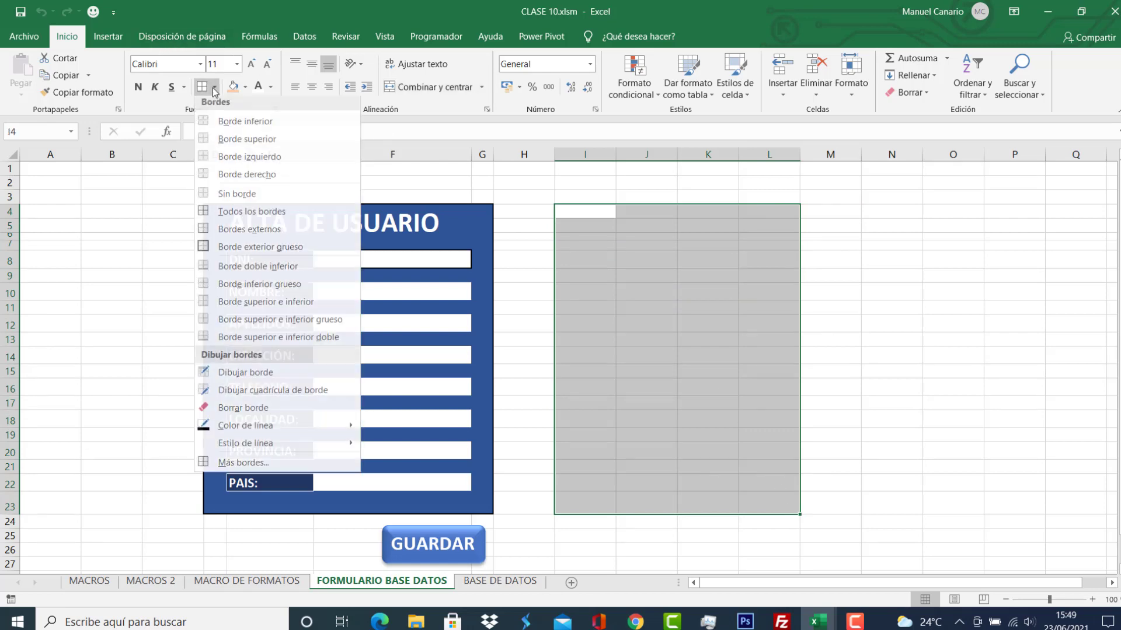
left_click(225, 250)
left_click(734, 349)
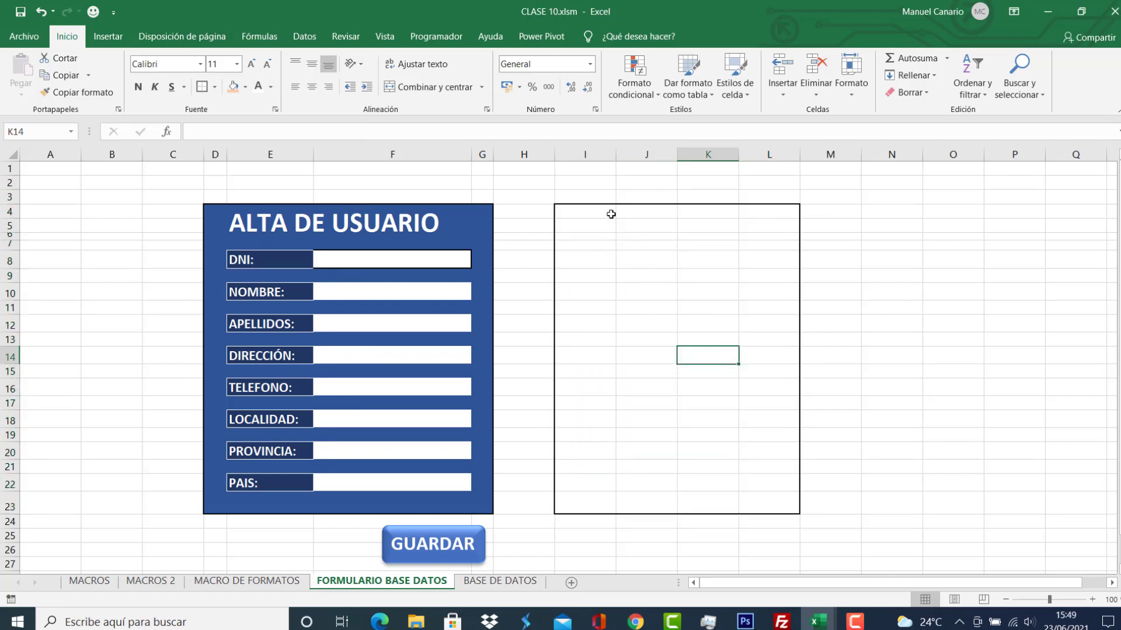
left_click_drag(618, 151, 573, 156)
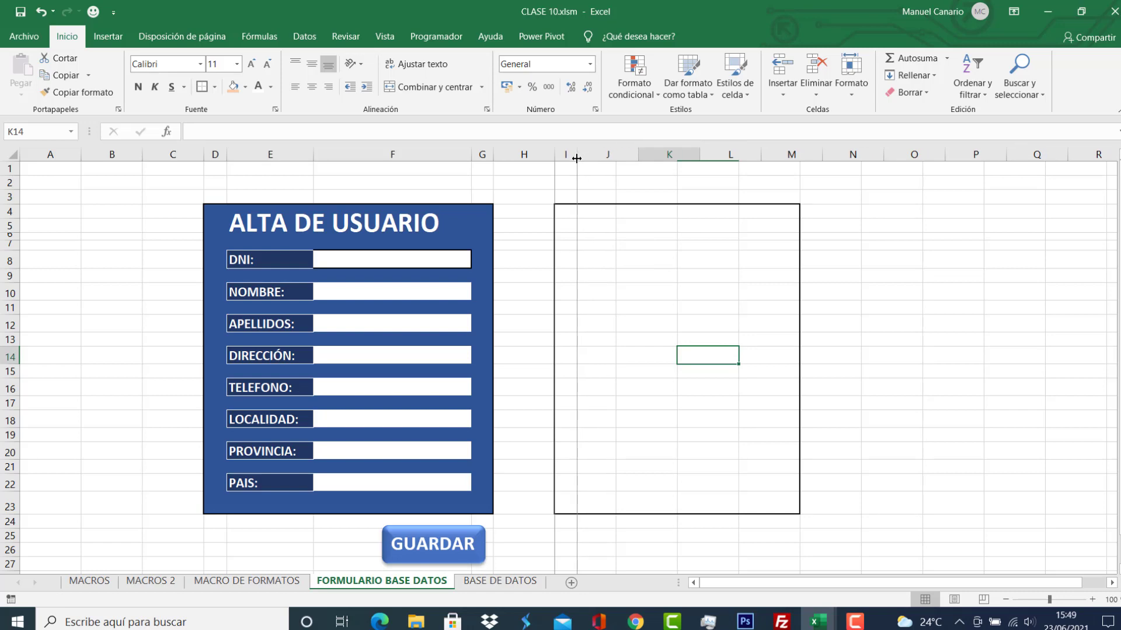
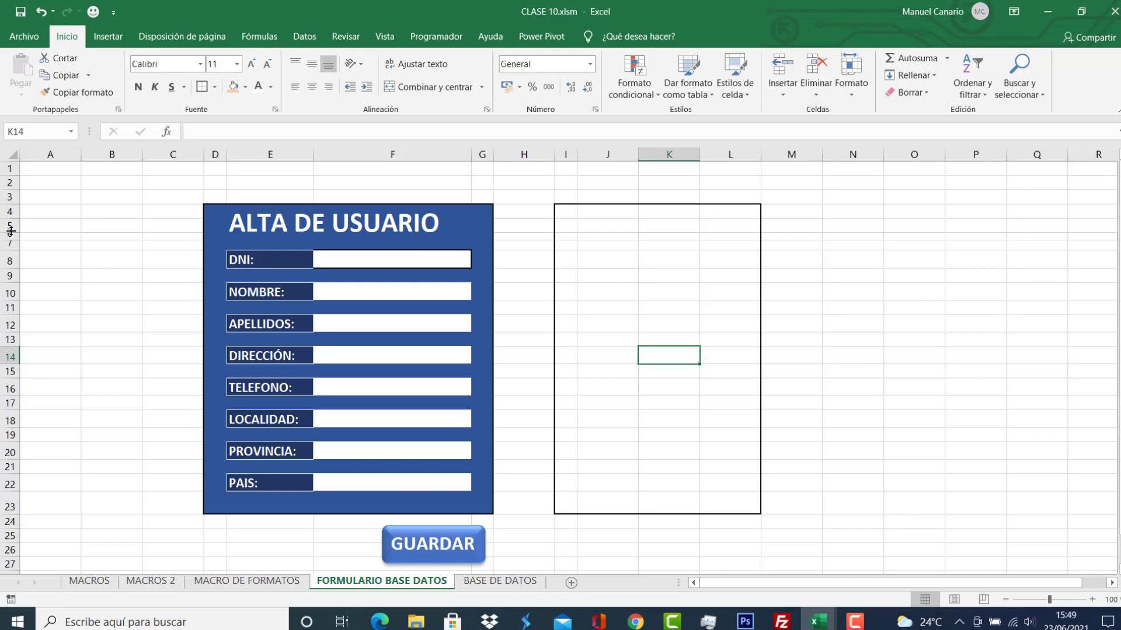
Merge the top cells I4:L5 of the right-hand box into one cell.
left_click_drag(8, 212, 12, 237)
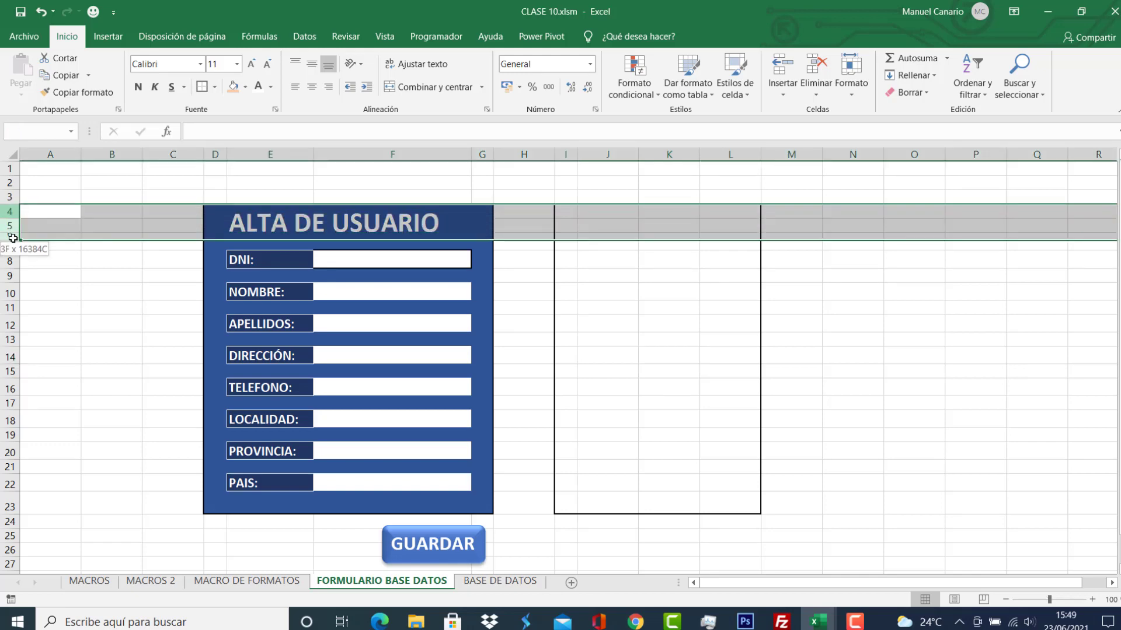
left_click_drag(13, 238, 13, 238)
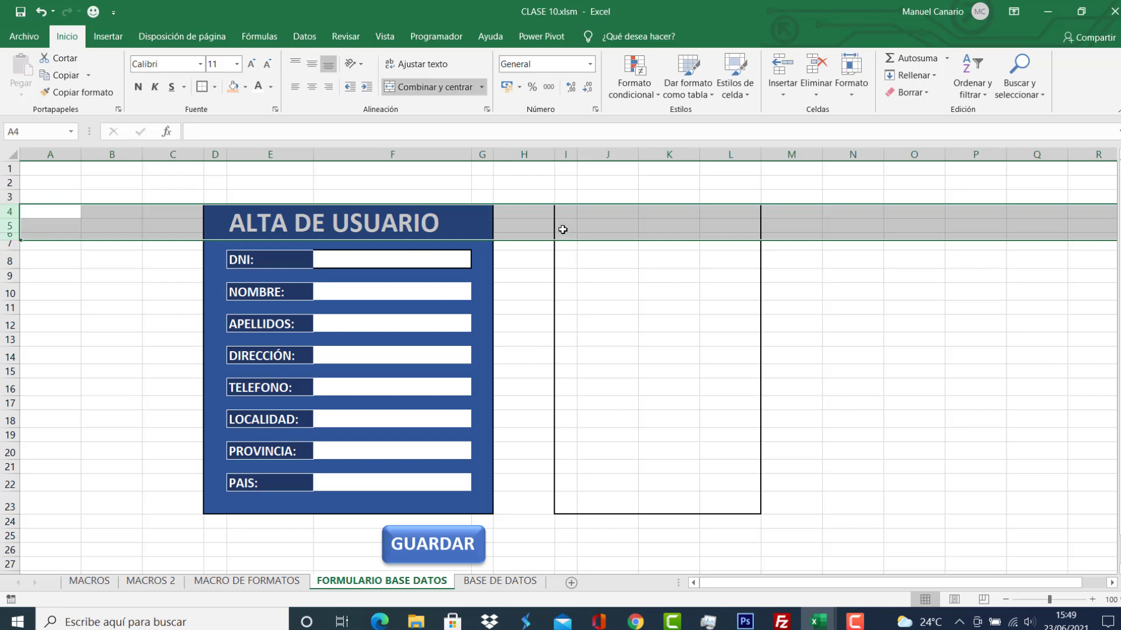
left_click(623, 227)
left_click_drag(571, 211, 726, 235)
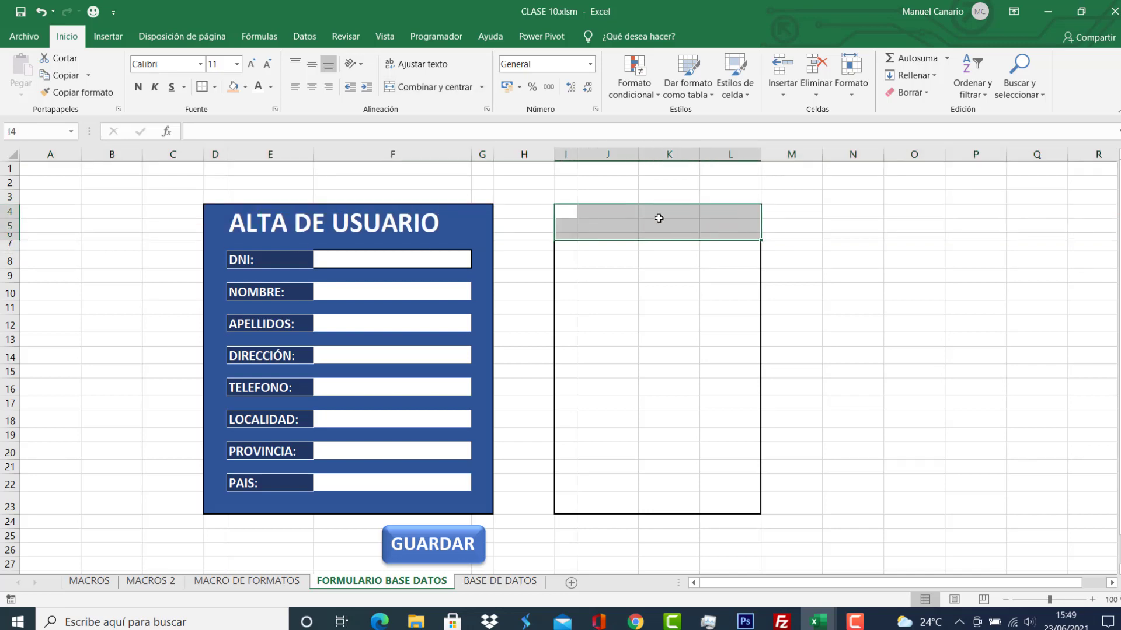
left_click(434, 86)
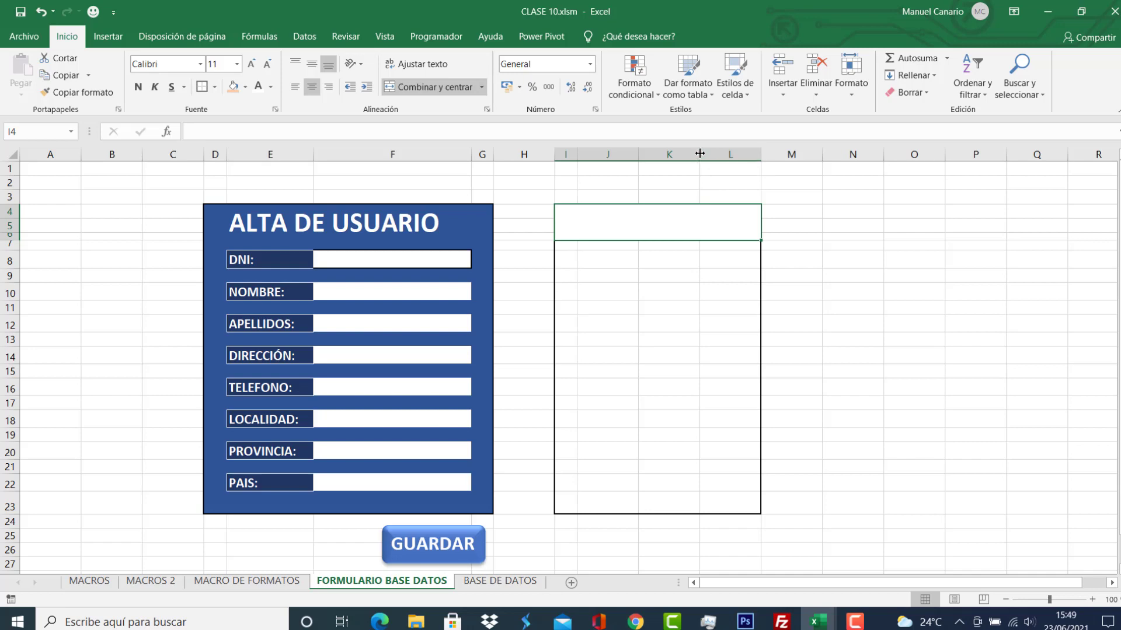
Widen column K and narrow column L to 3.11.
left_click_drag(700, 153, 778, 156)
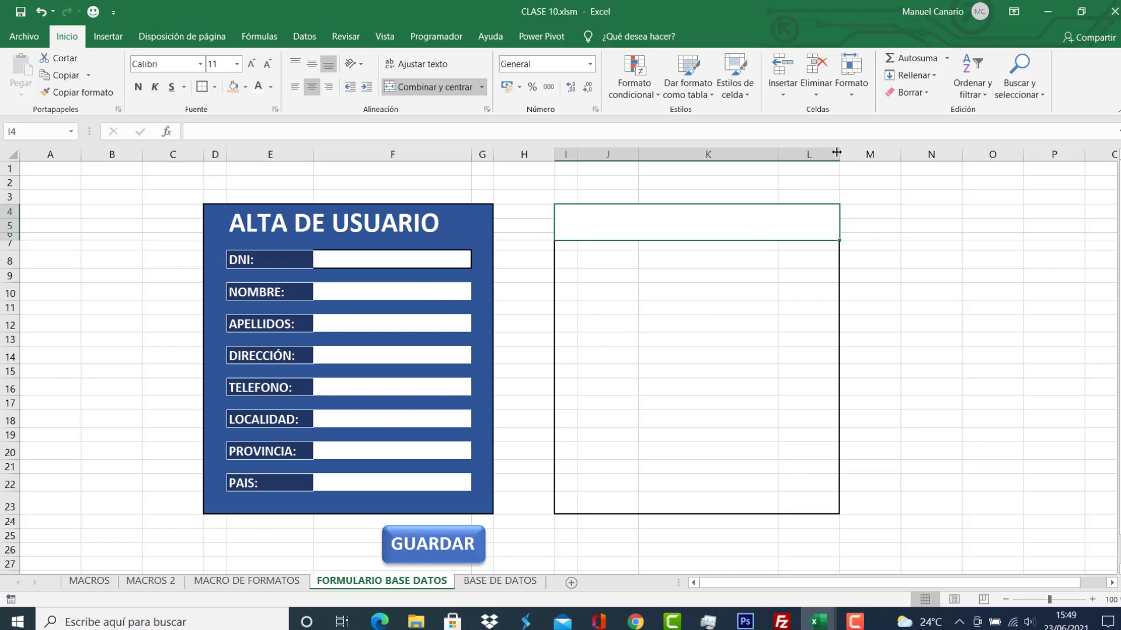
left_click_drag(838, 153, 798, 155)
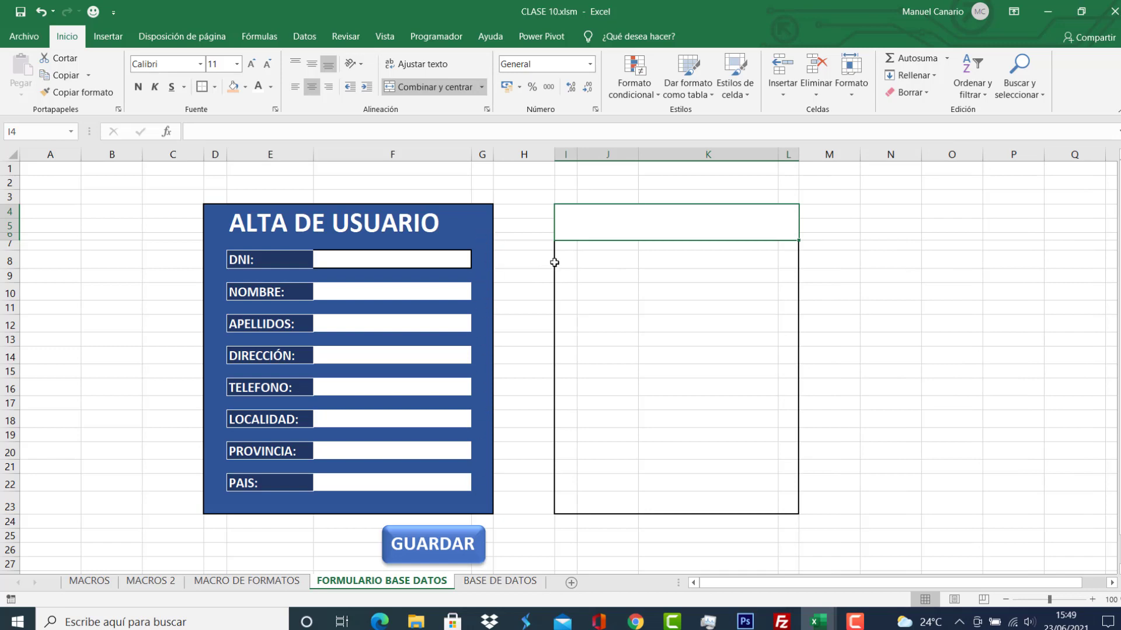
left_click(611, 258)
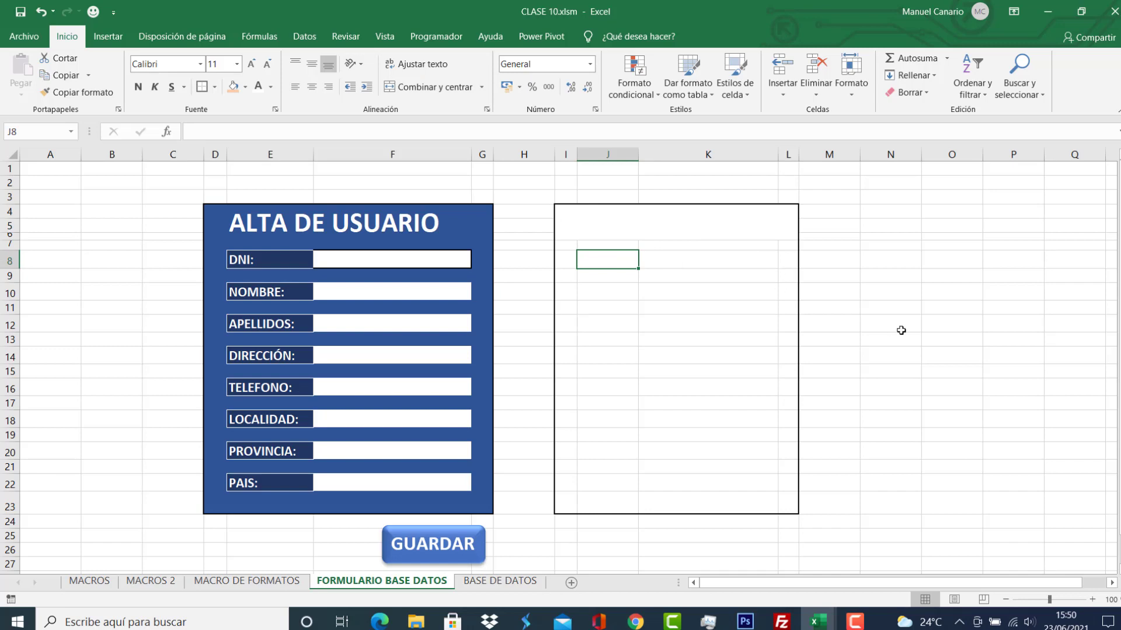
Enter the labels DNI:, NOMBRE:, APELLIDOS: and DIRECCIÓN: in J8, J10, J12 and J14.
type("DNI")
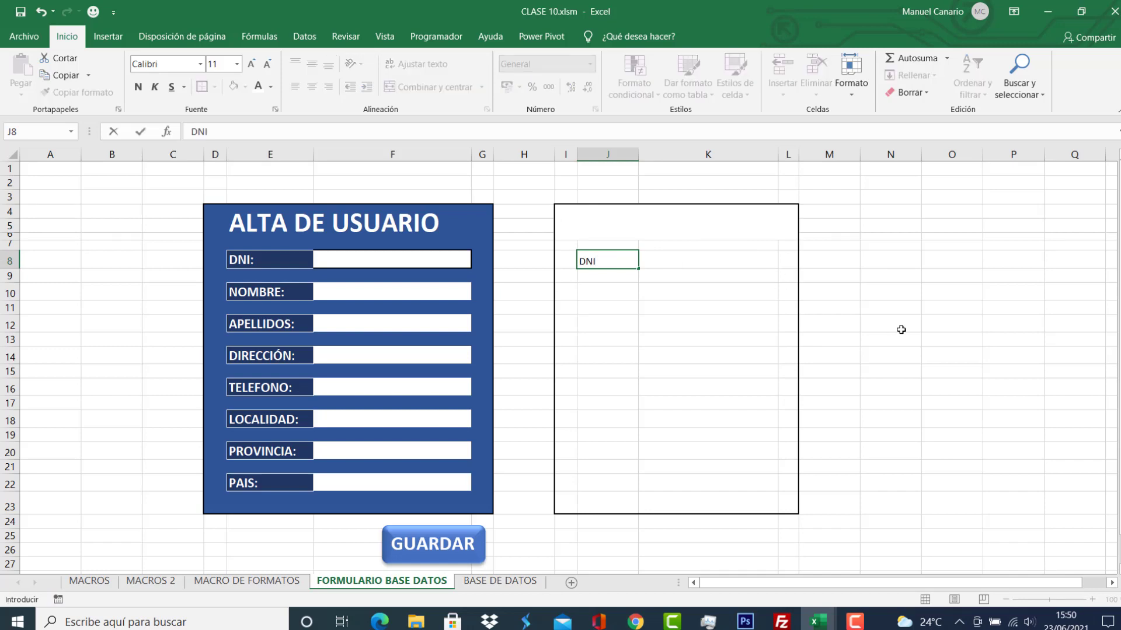
key("Return")
key("Return")
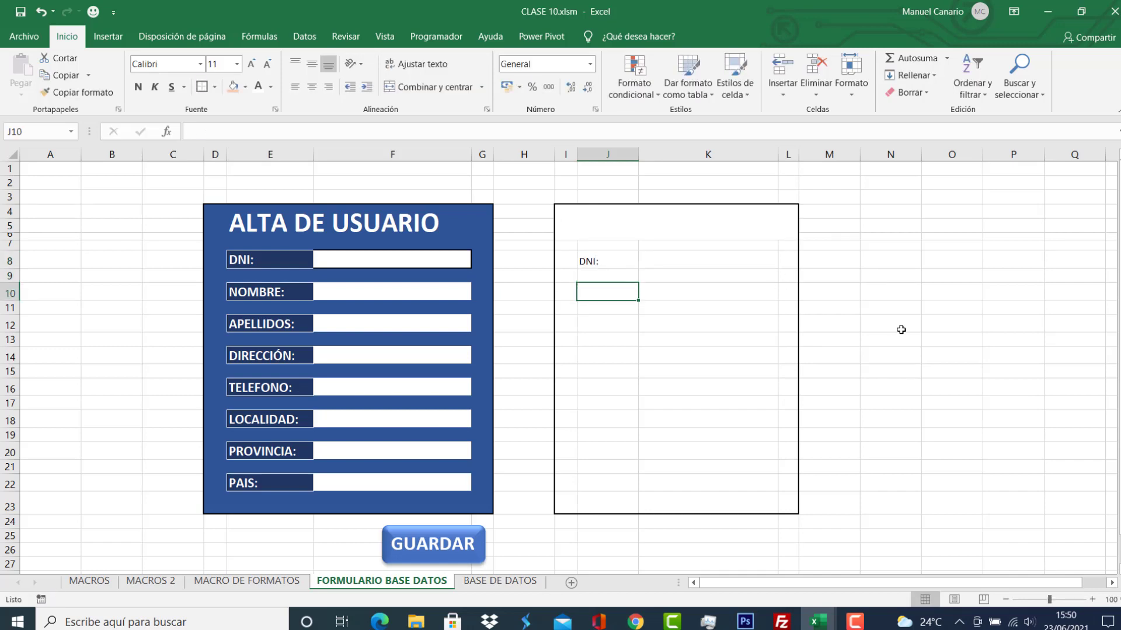
type("NOMBRE:")
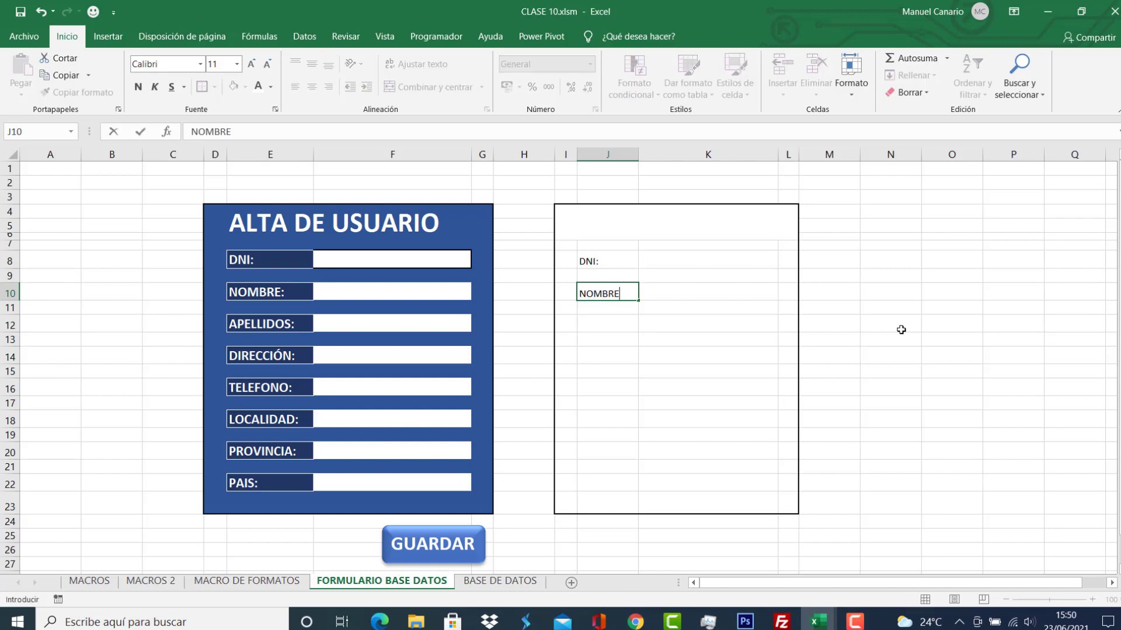
key("Return")
key("Return")
type("APELLIDOS")
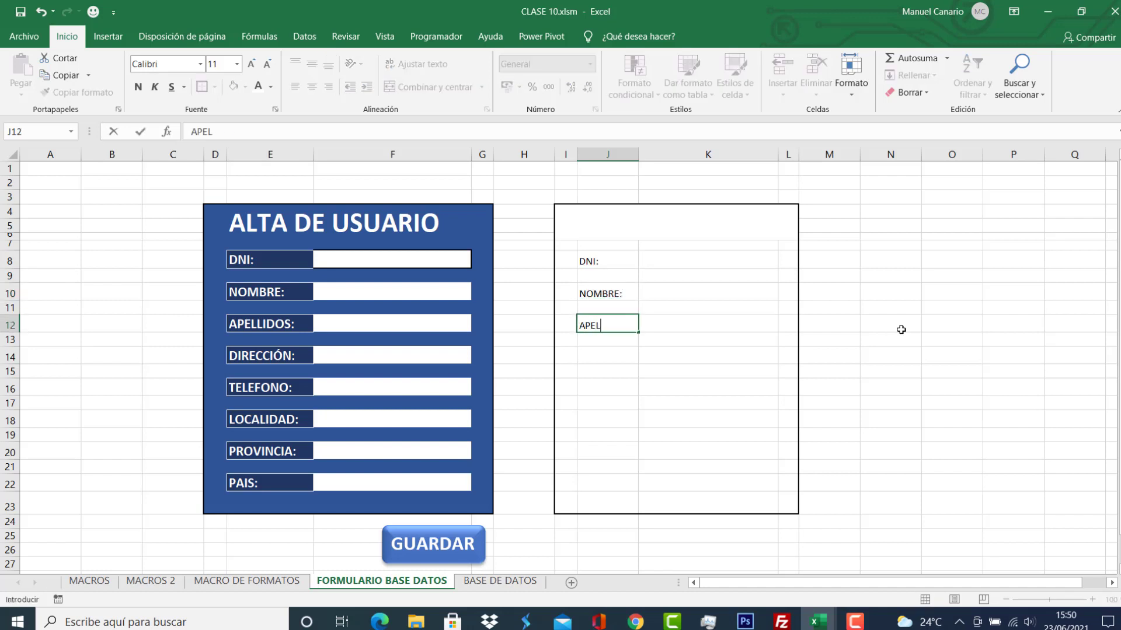
key("Return")
key("Return")
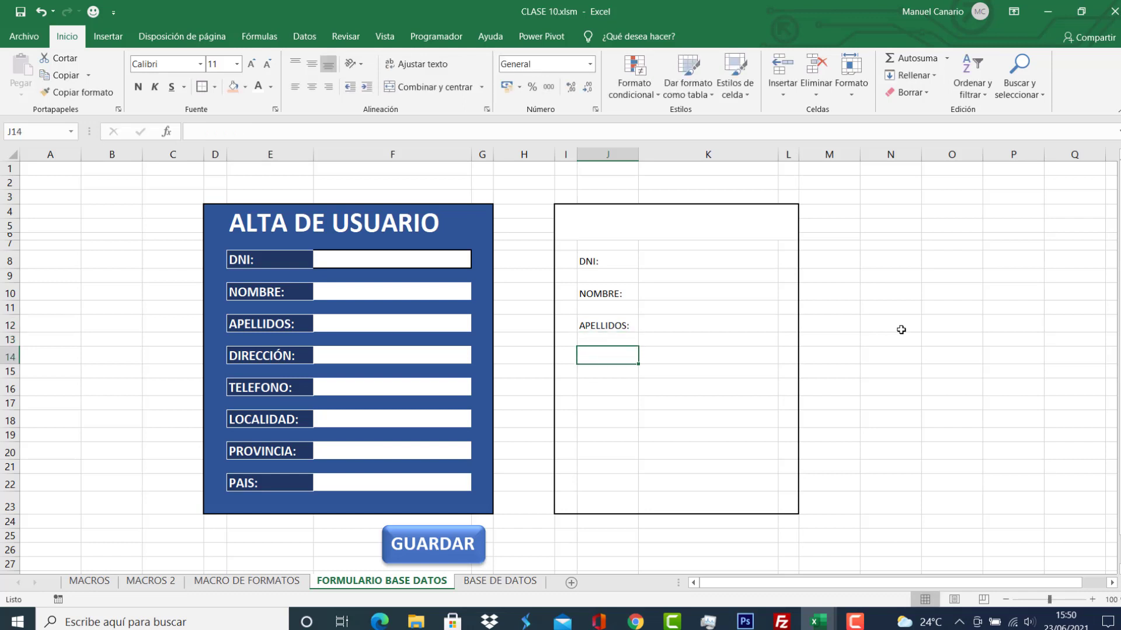
type("DIRECCI")
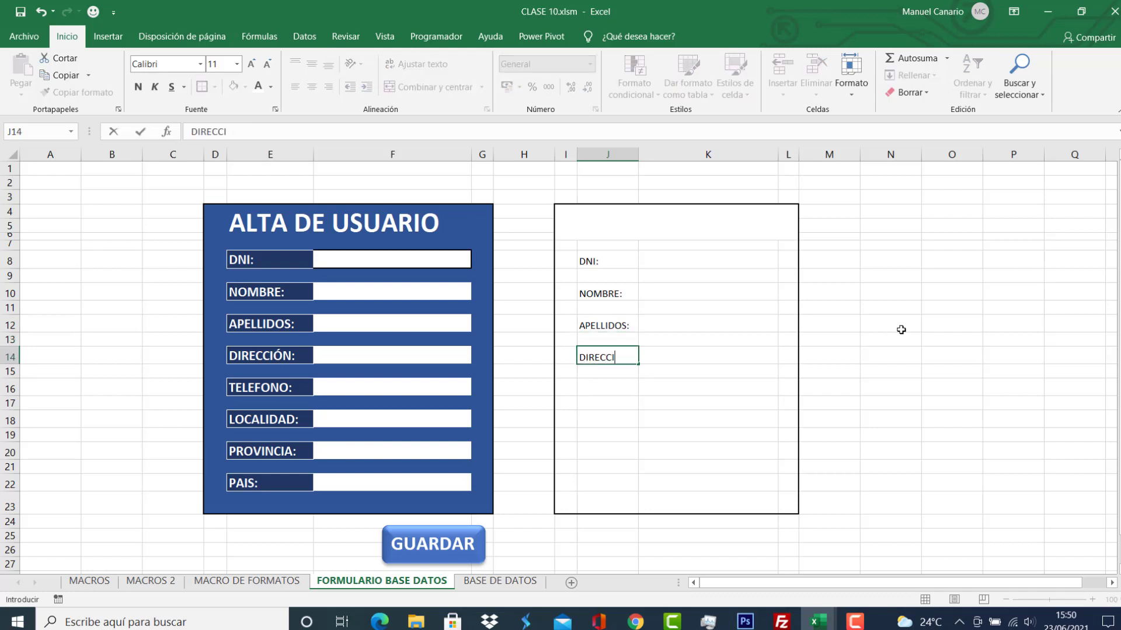
type("ÓN")
key("Return")
key("Return")
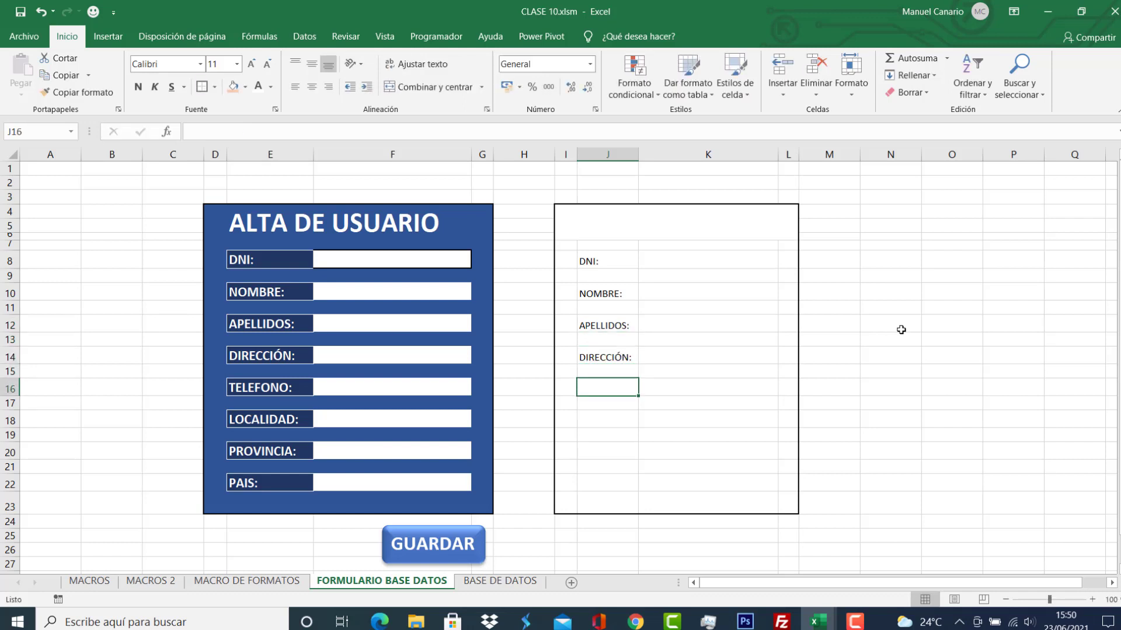
Enter TELEFONO:, LOCALIDAD:, PROVINCIA: and PAIS: in J16, J18, J20 and J22.
type("TELEFONO")
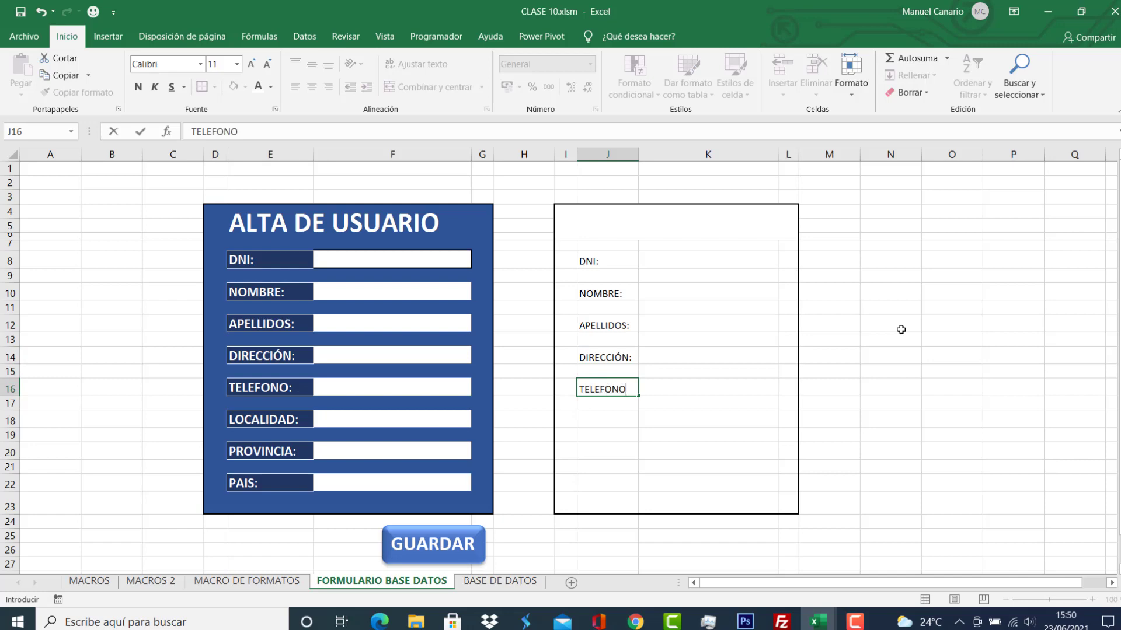
key("BackSpace")
key("BackSpace")
key("BackSpace")
type("FONO")
key("Return")
key("Return")
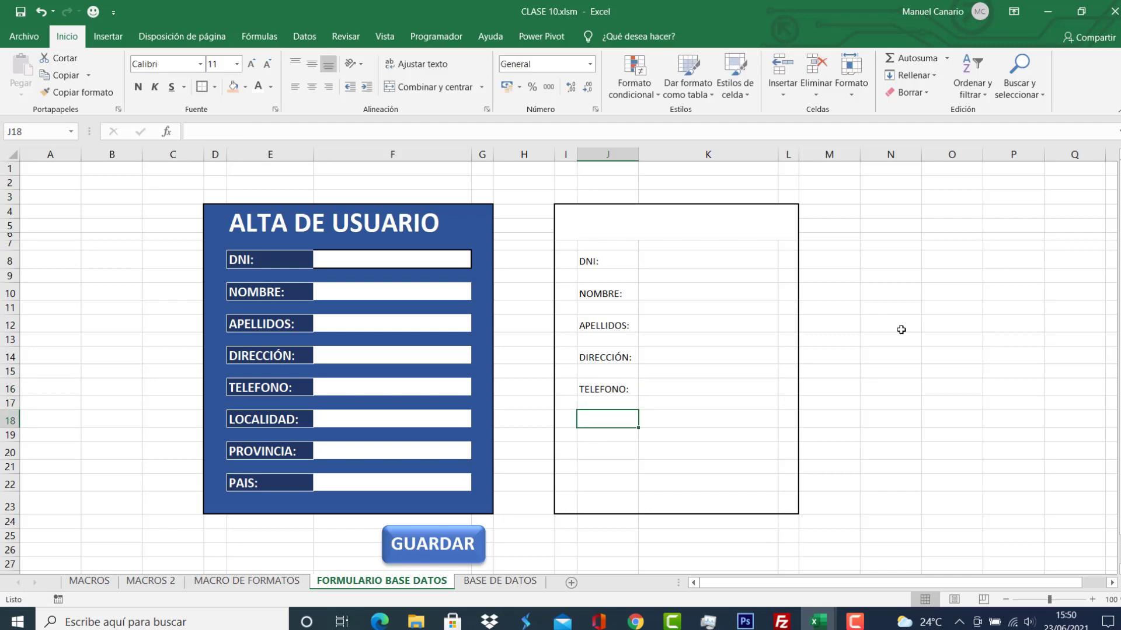
type("LOCALIDAD:")
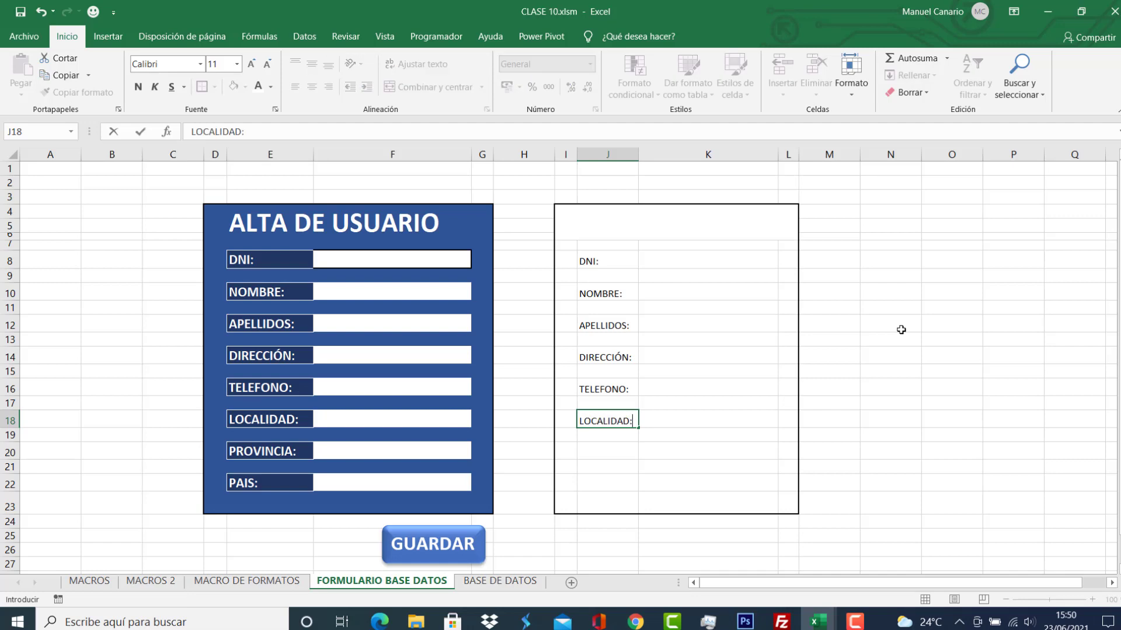
key("Return")
key("Return")
type("PRO")
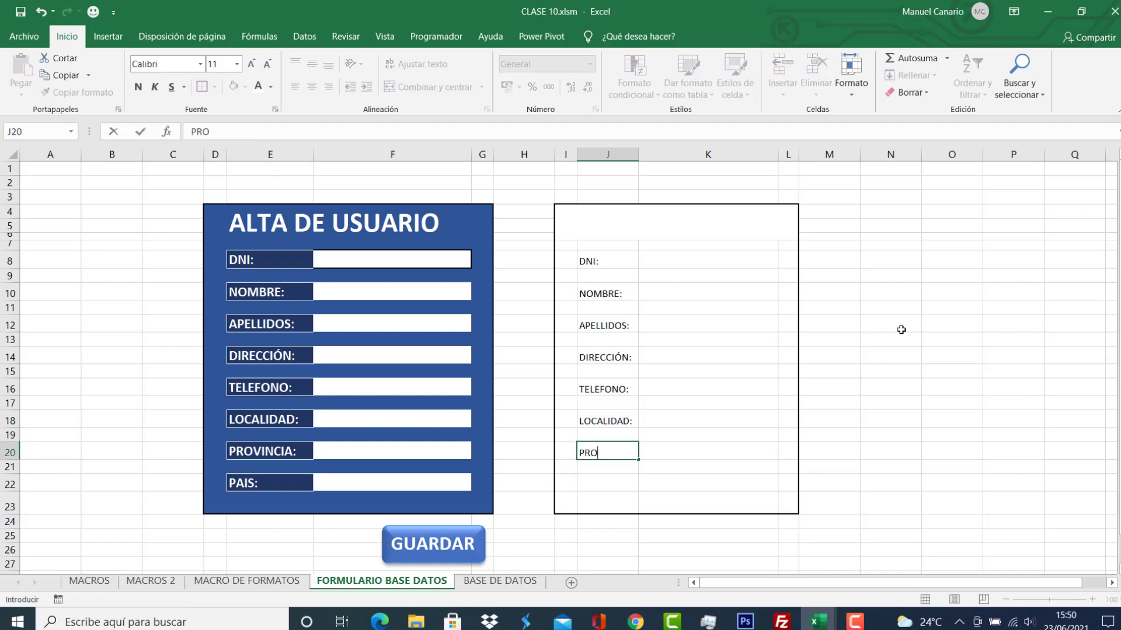
type("VINCIA:")
key("Return")
key("Return")
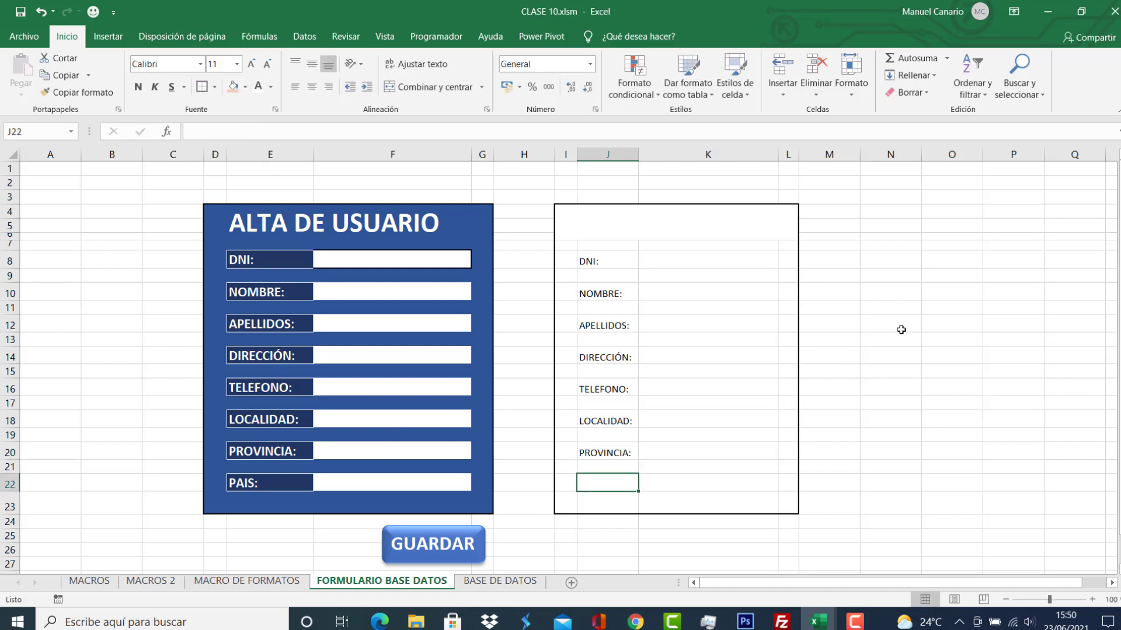
type("PAIS:")
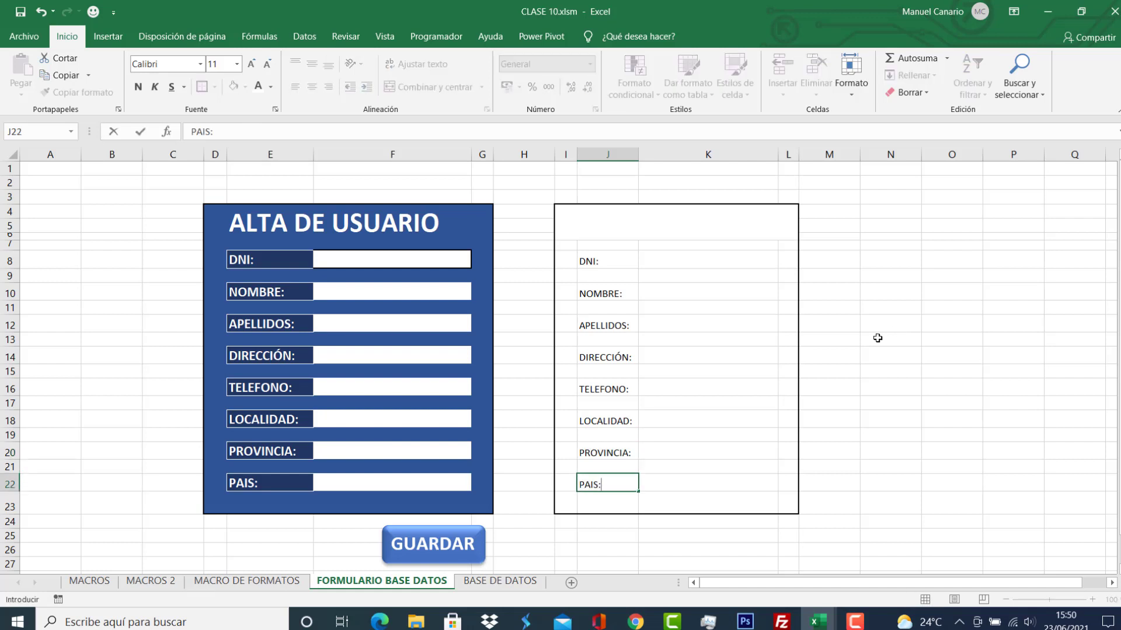
left_click(736, 353)
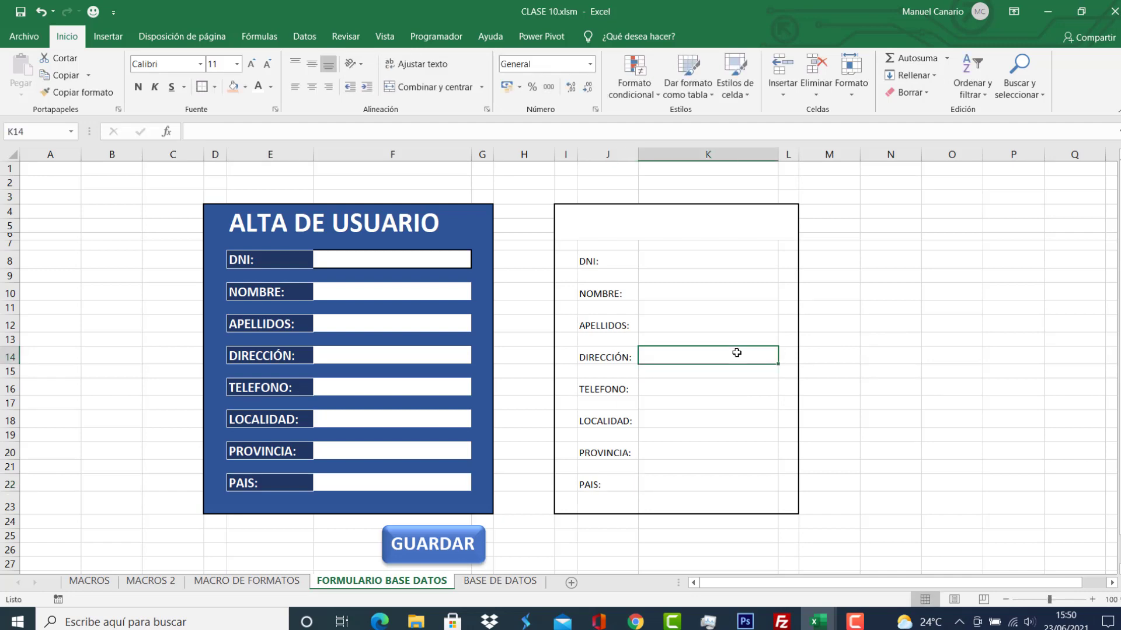
Fill the eight label cells J8 to J22 dark blue.
left_click(598, 262)
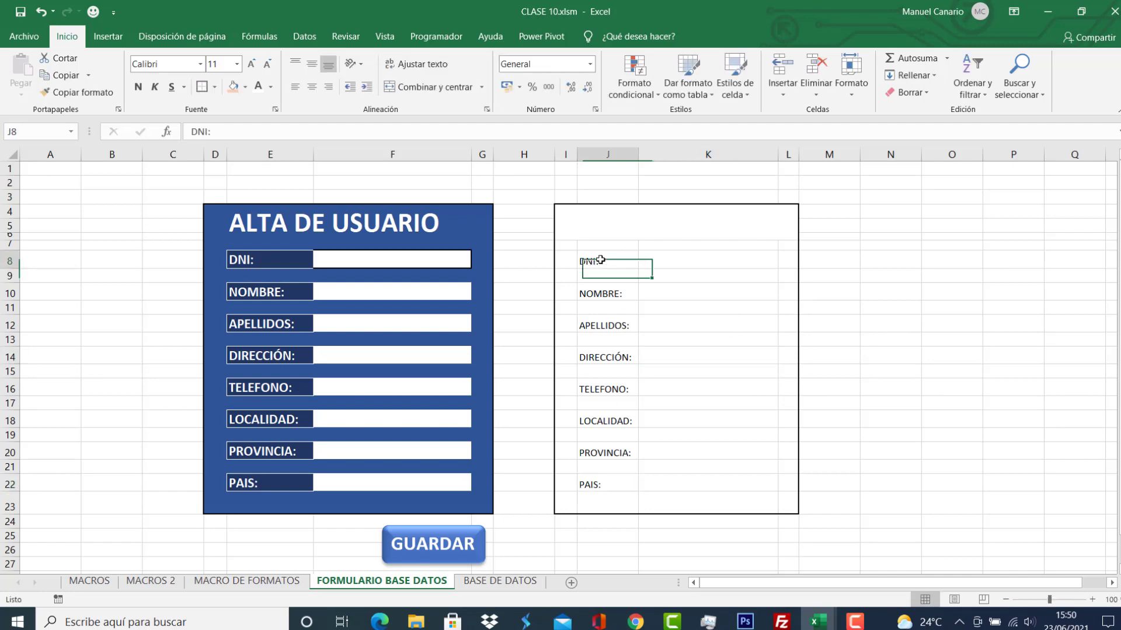
left_click(607, 294, "ctrl")
left_click(602, 325, "ctrl")
left_click(601, 357, "ctrl")
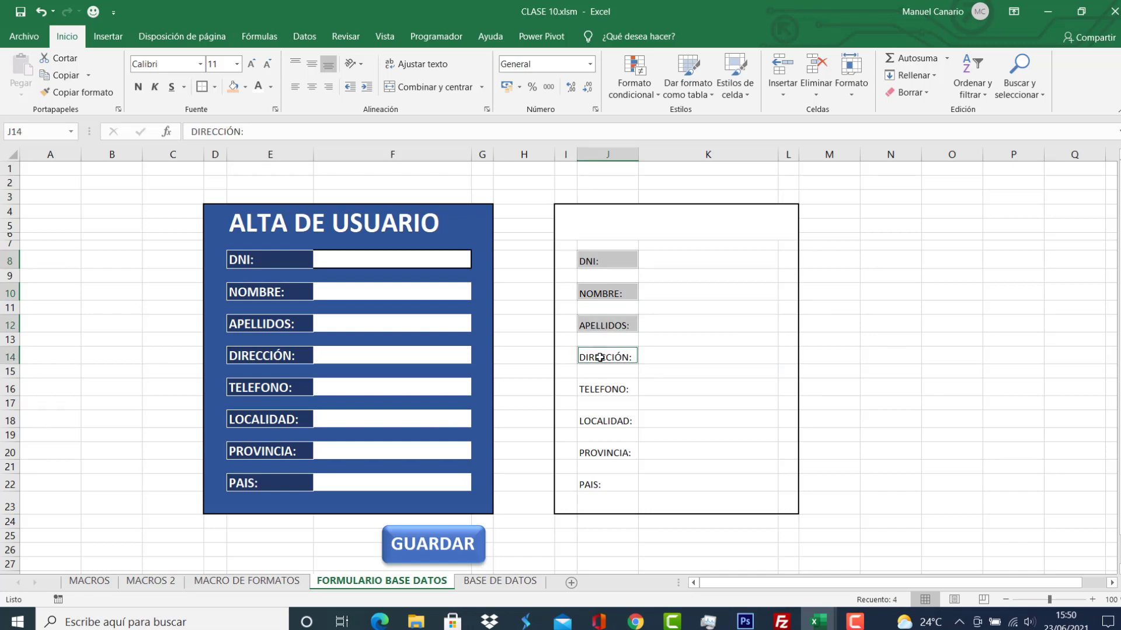
left_click(601, 390, "ctrl")
left_click(605, 418, "ctrl")
left_click(607, 453, "ctrl")
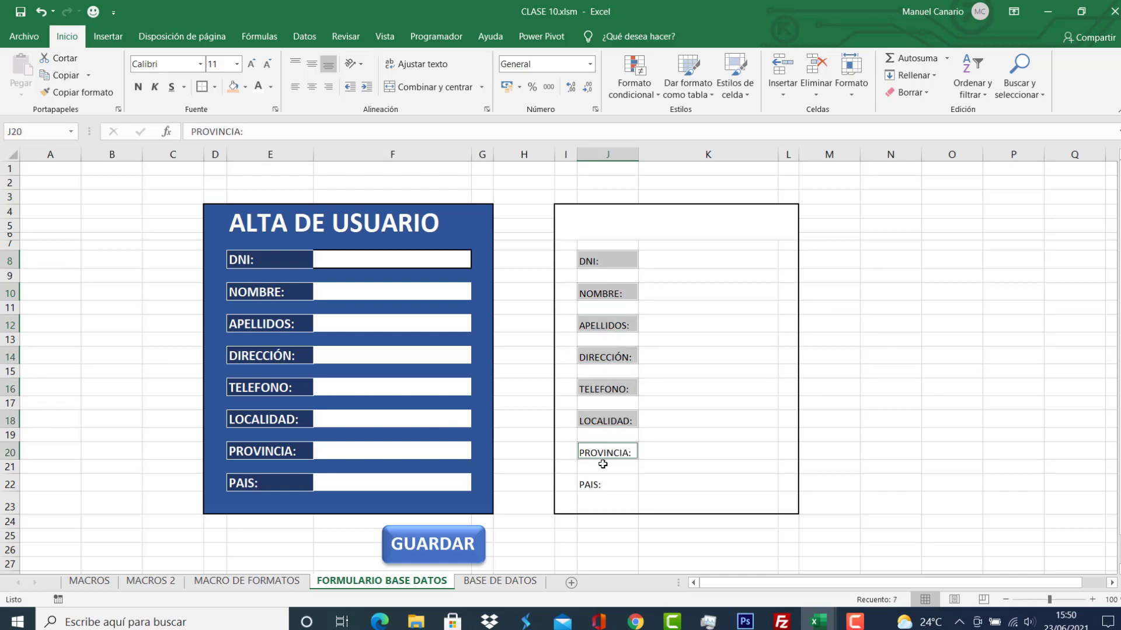
left_click(600, 482, "ctrl")
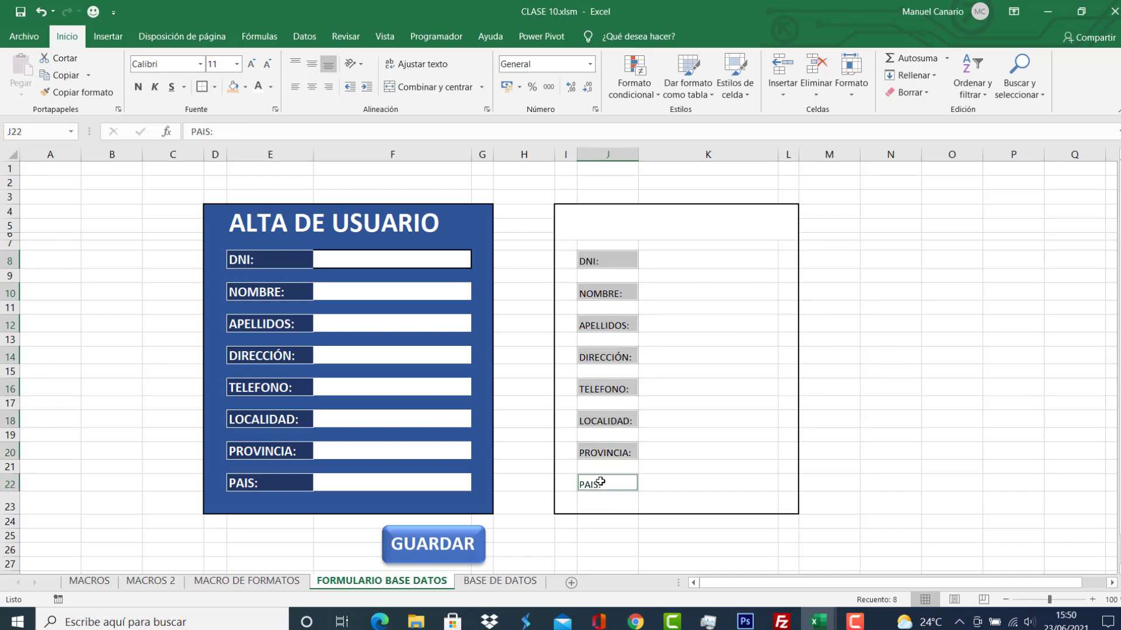
left_click(246, 87)
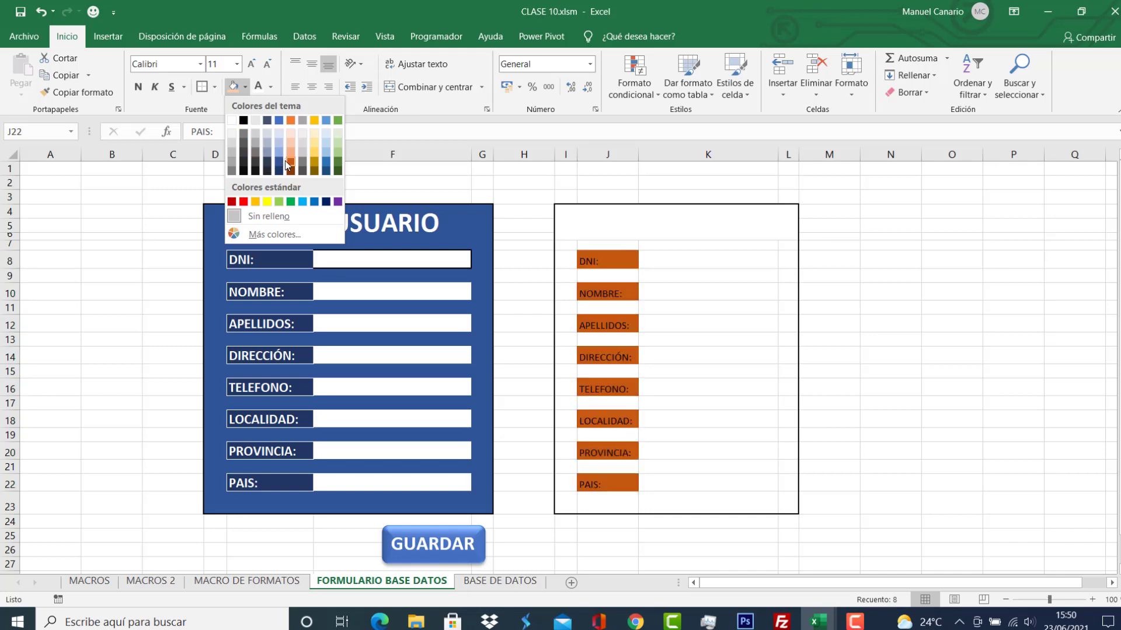
left_click(276, 173)
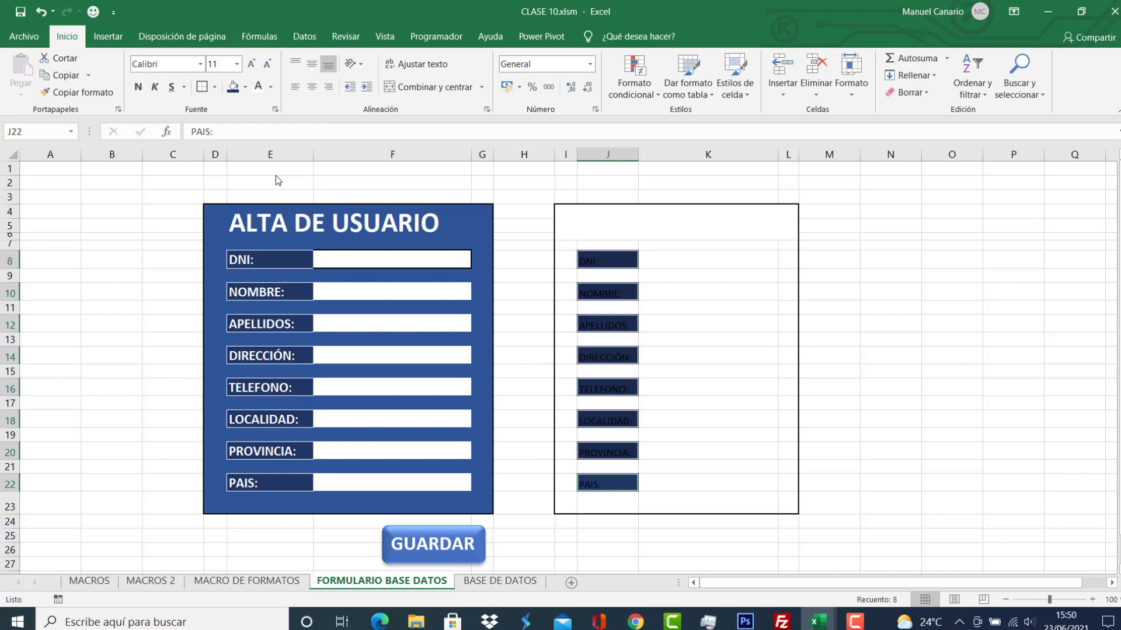
Make the labels bold white 14-point text and widen column J to fit.
left_click(270, 88)
left_click(257, 138)
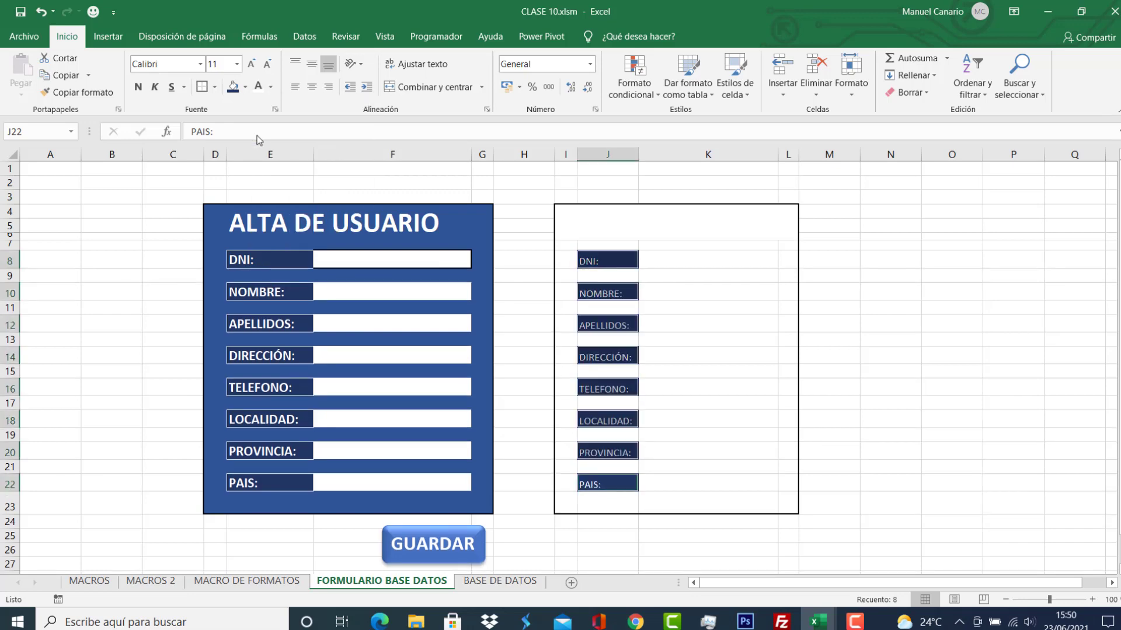
left_click(139, 87)
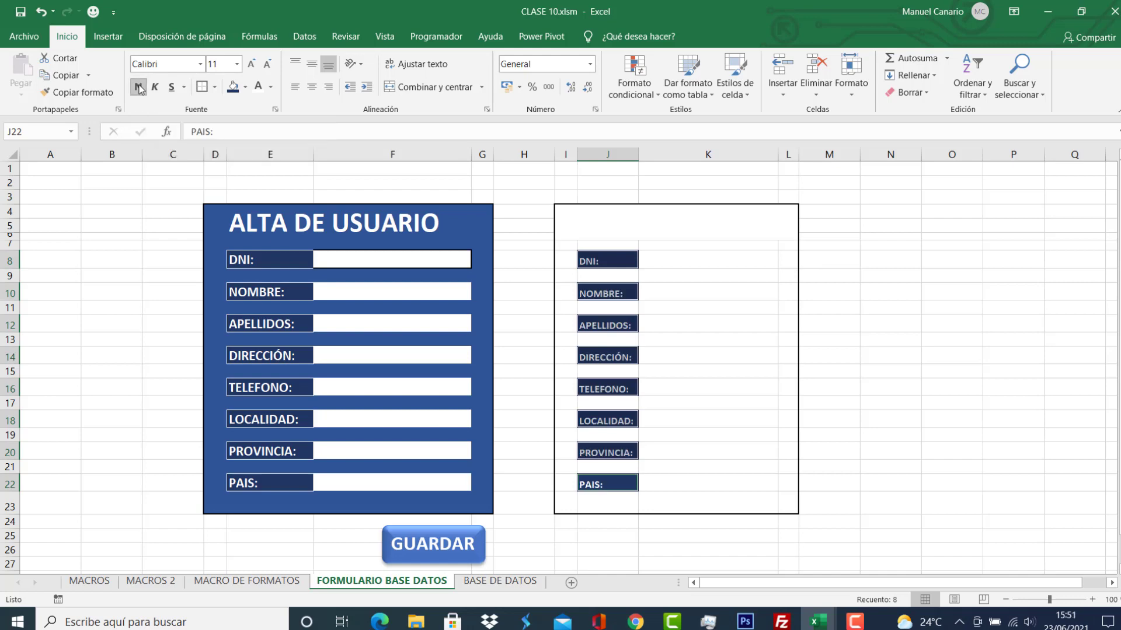
left_click(251, 64)
left_click(251, 65)
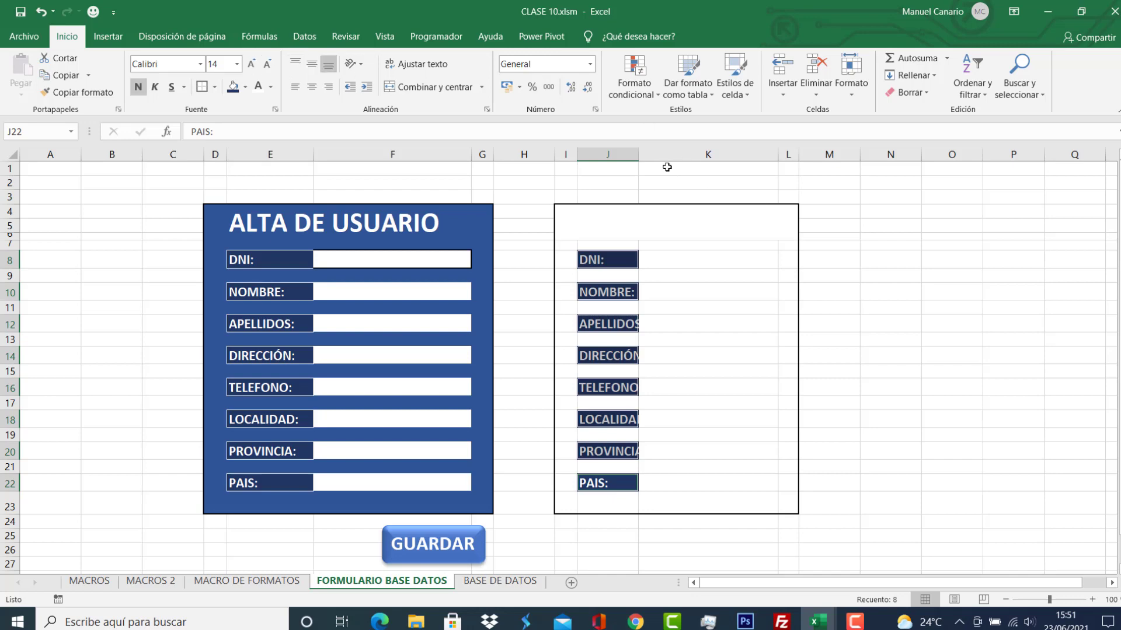
left_click_drag(640, 154, 678, 160)
left_click(759, 379)
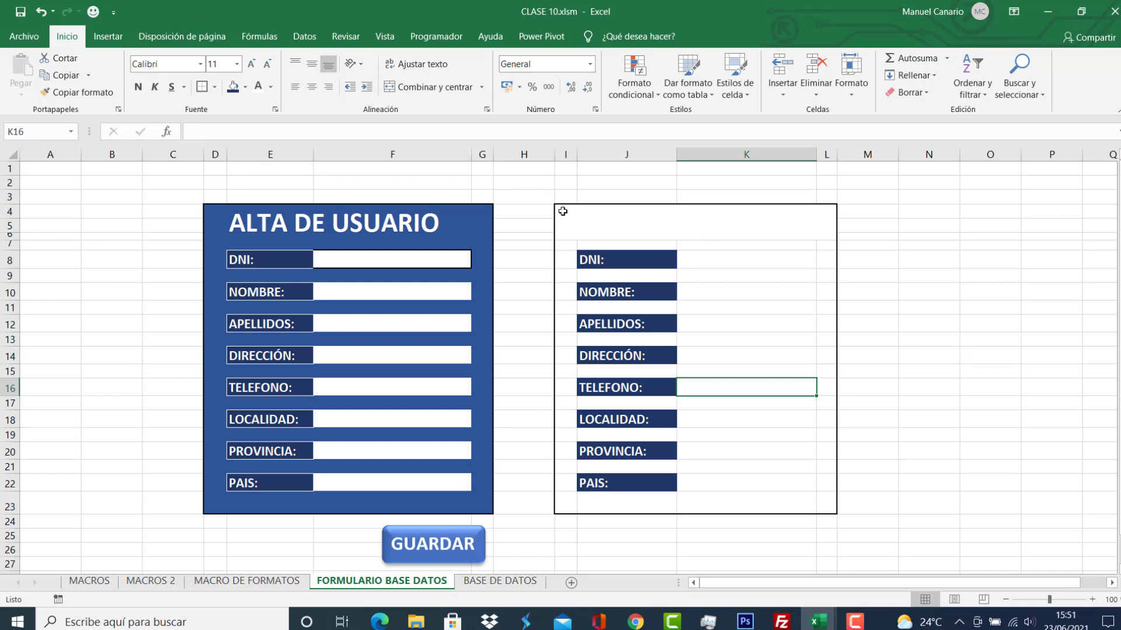
Select the frame I4:L23, leaving out the eight label cells.
left_click_drag(562, 210, 754, 504)
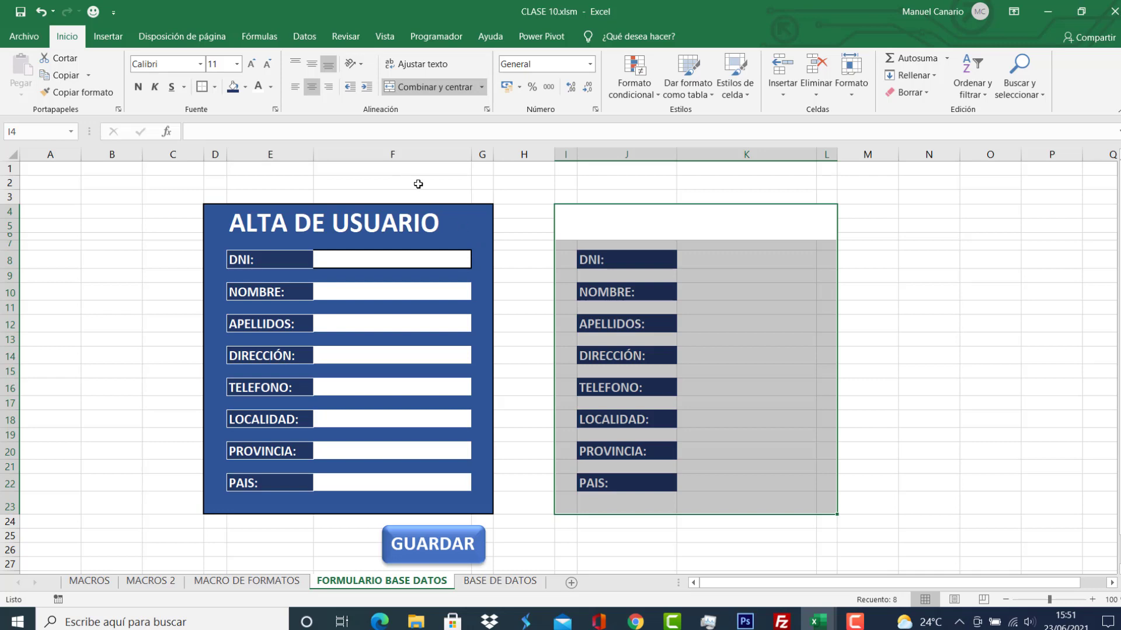
left_click(649, 260, "ctrl")
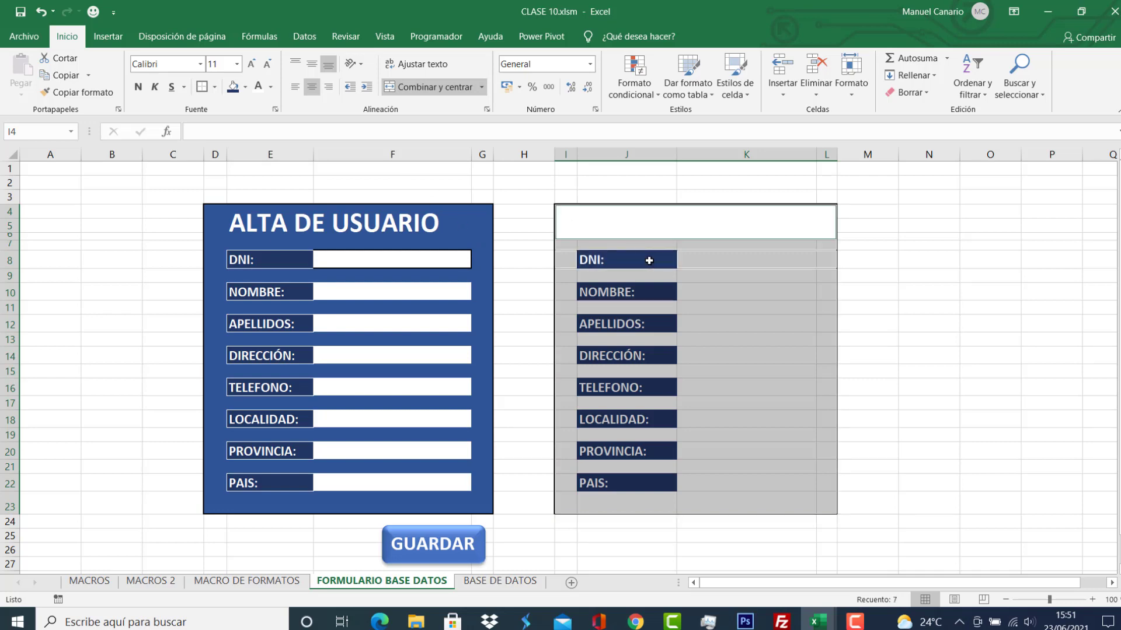
left_click(635, 293, "ctrl")
left_click(634, 326, "ctrl")
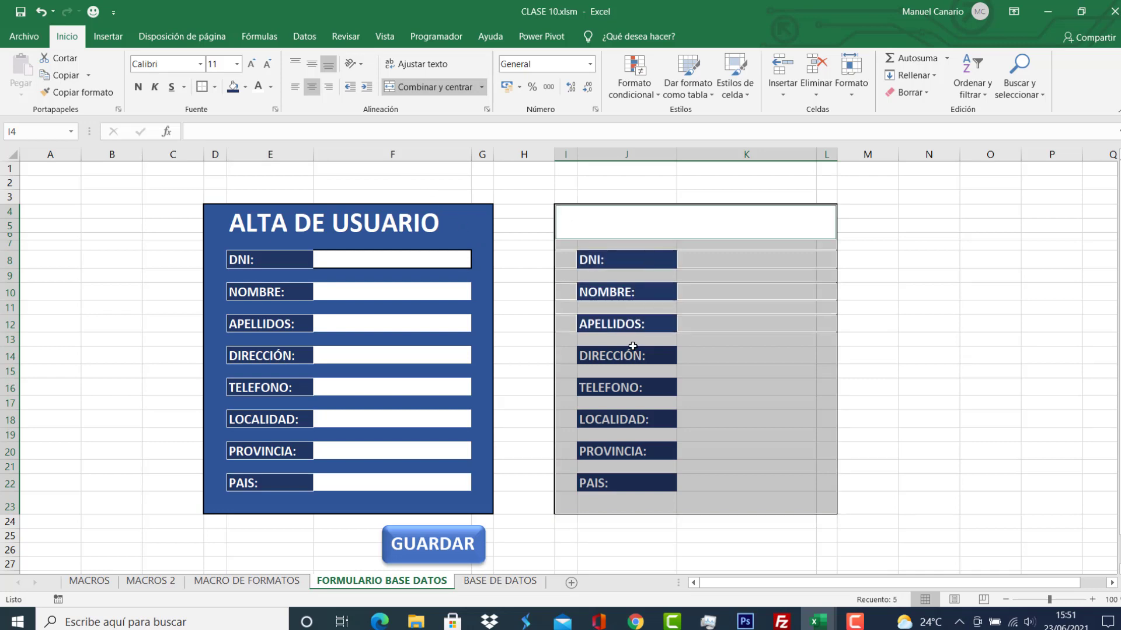
left_click(637, 357, "ctrl")
left_click(638, 388, "ctrl")
left_click(638, 416, "ctrl")
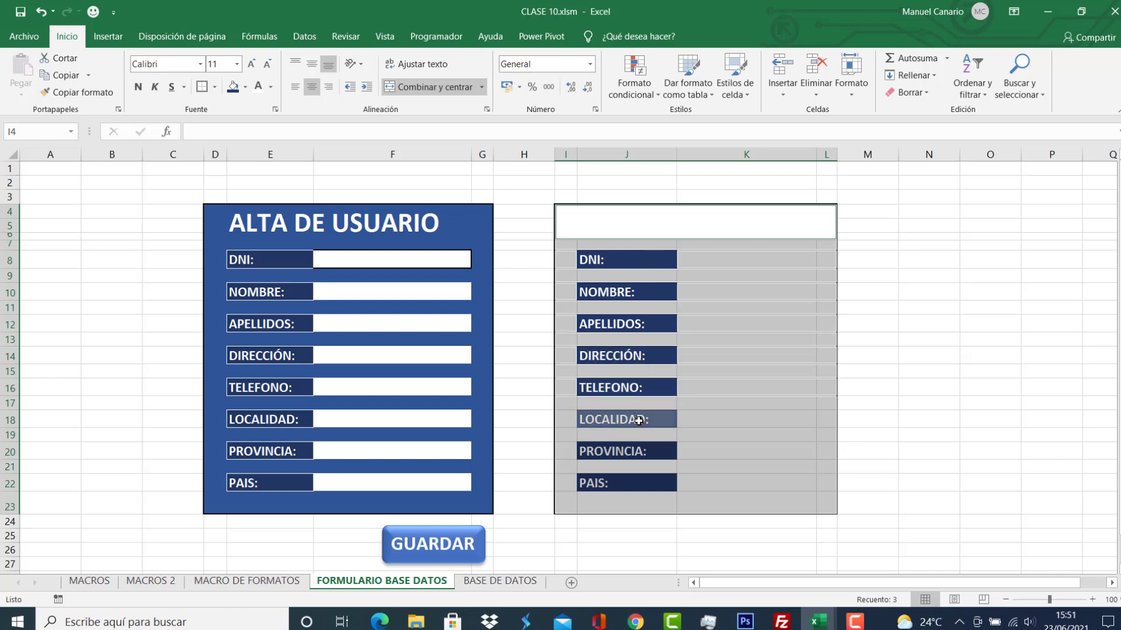
left_click(638, 454, "ctrl")
left_click(643, 486, "ctrl")
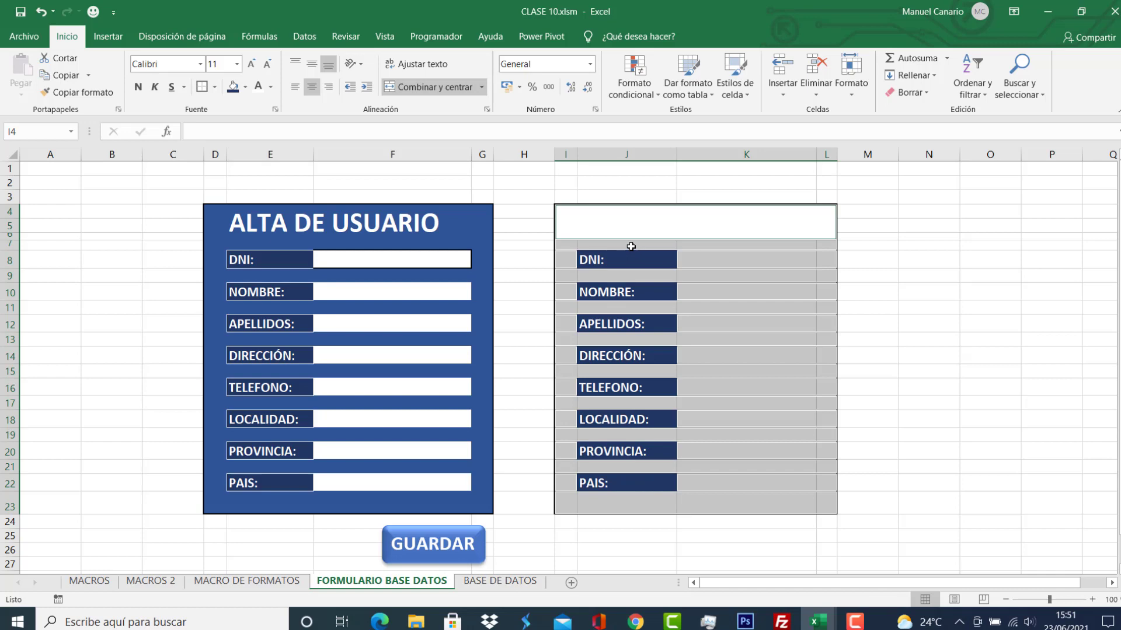
Fill the frame with Azul, Énfasis 1, Oscuro 25%.
left_click(246, 88)
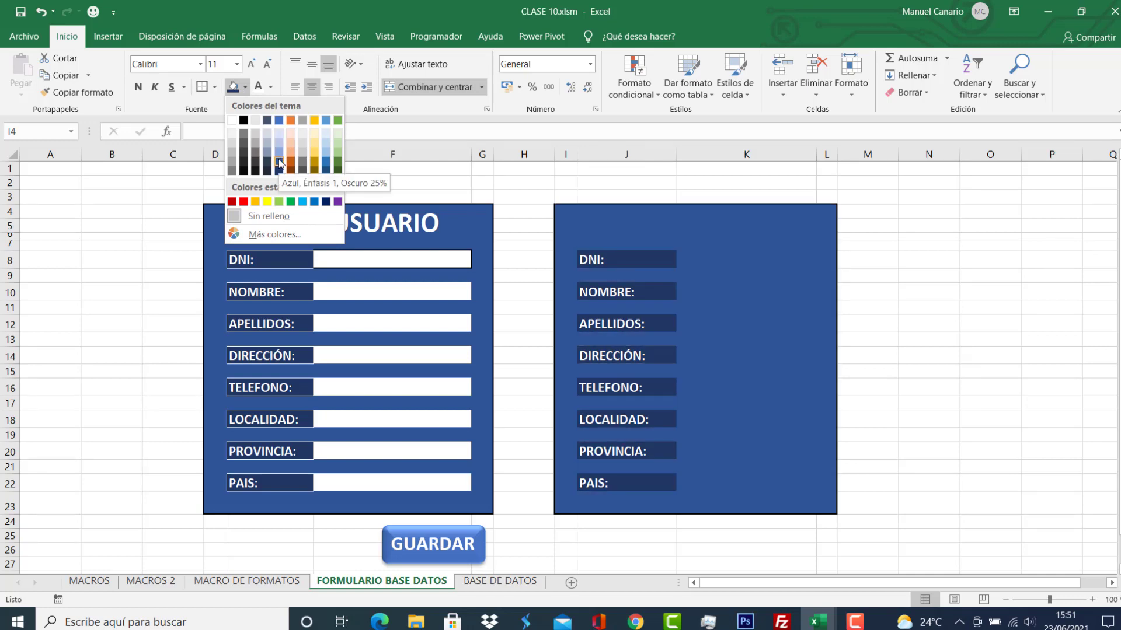
left_click(279, 163)
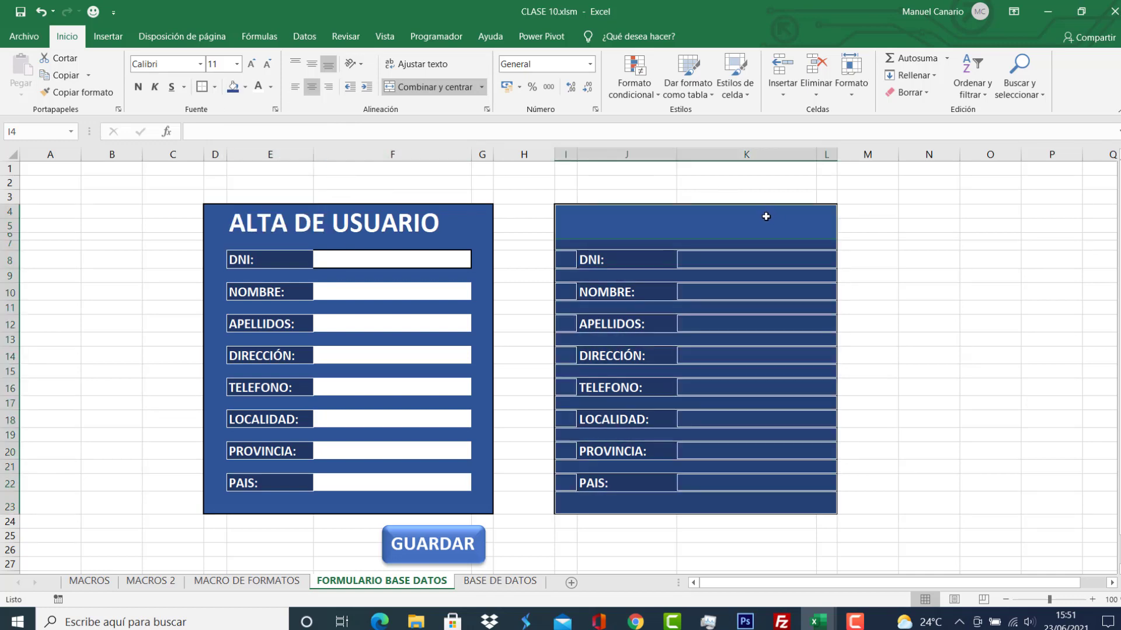
left_click(748, 224)
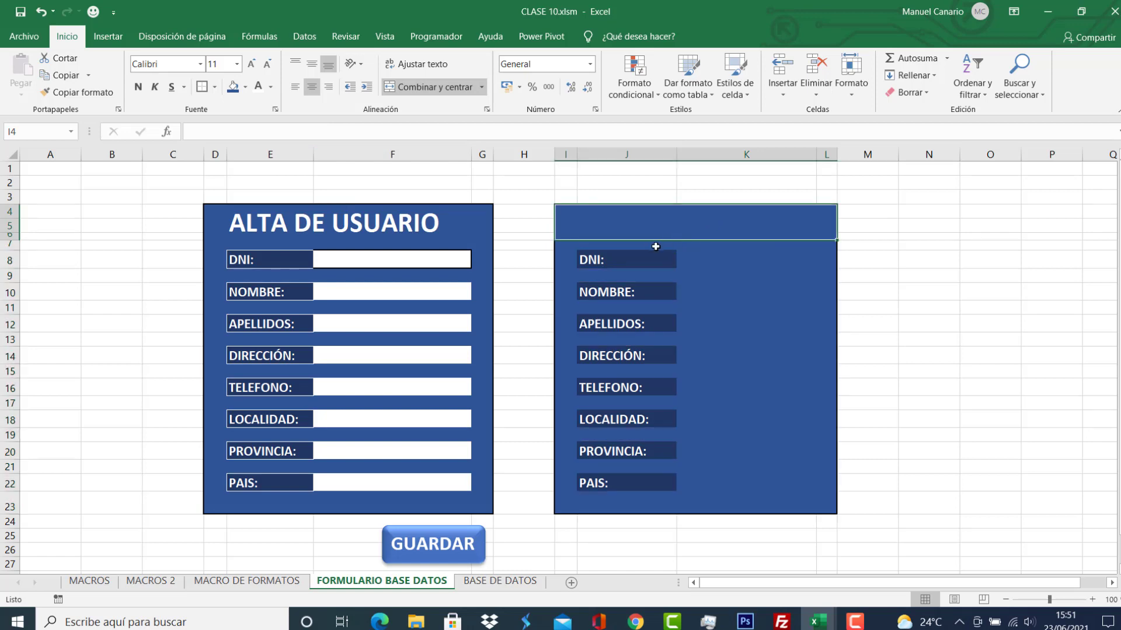
left_click(652, 260)
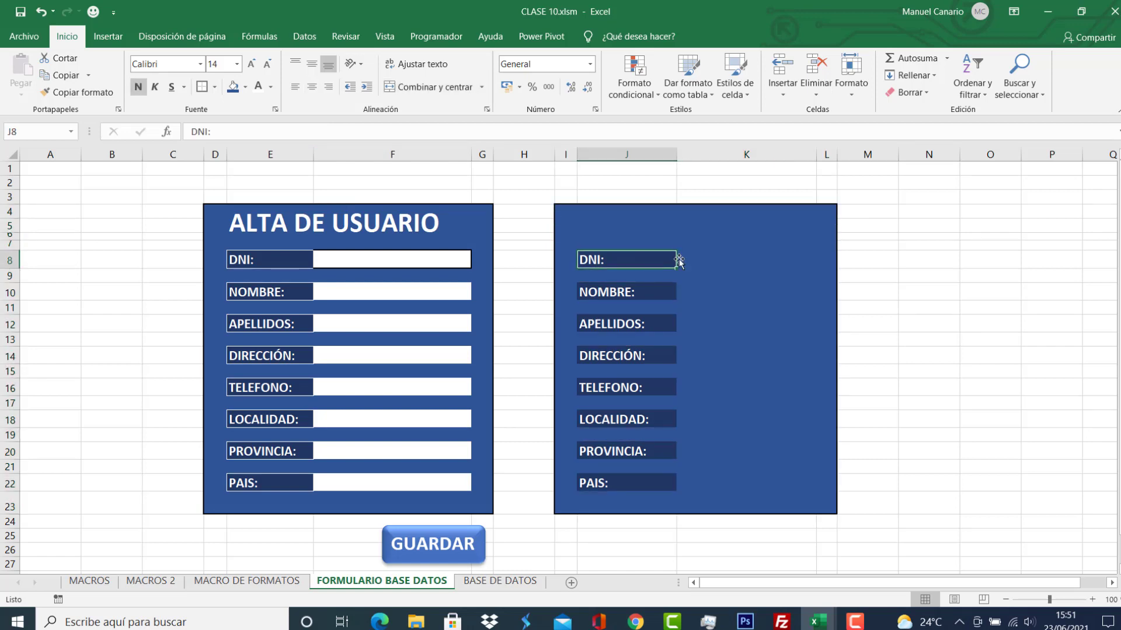
Select the answer cells K8, K10, K12, K14, K16, K18, K20 and K22 together.
left_click(695, 259)
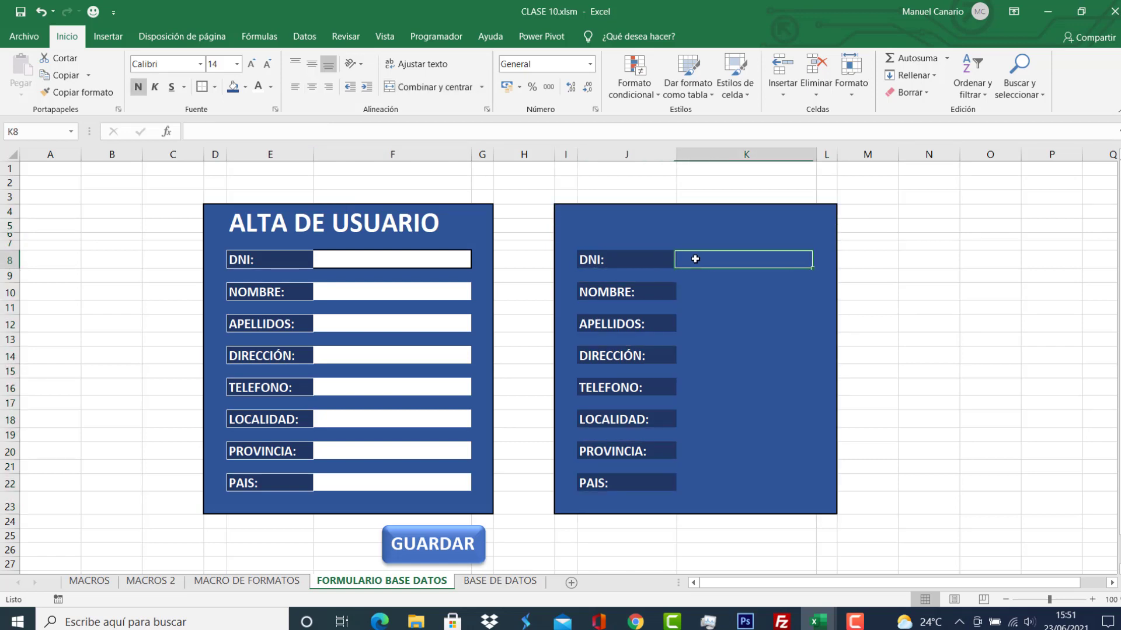
left_click(703, 291)
left_click(699, 324)
left_click(699, 354)
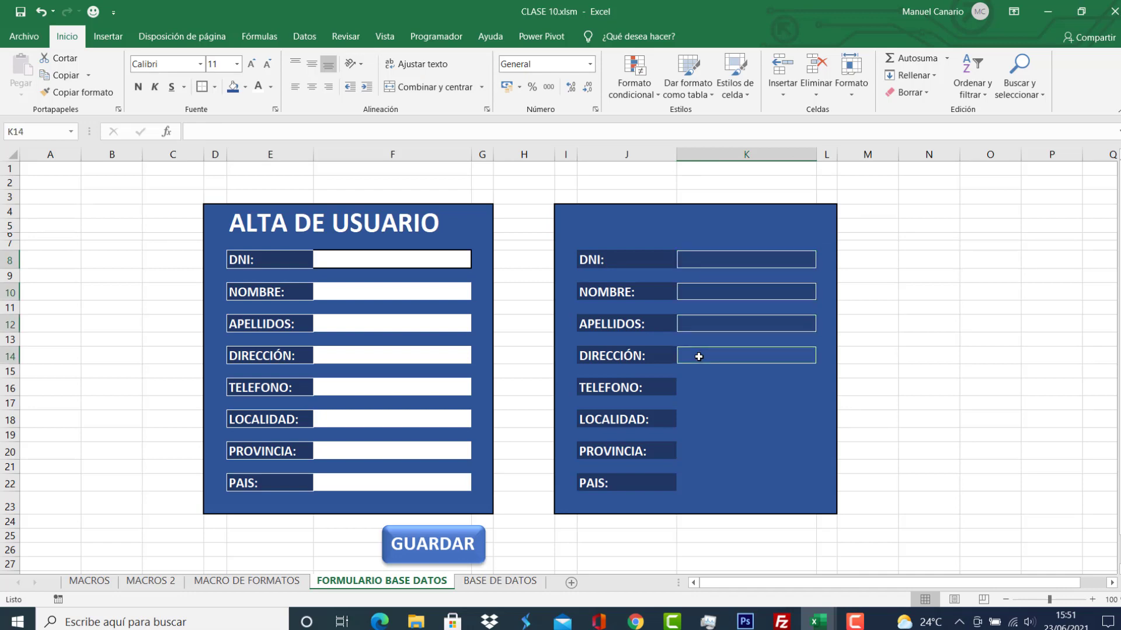
left_click(699, 387)
left_click(699, 416)
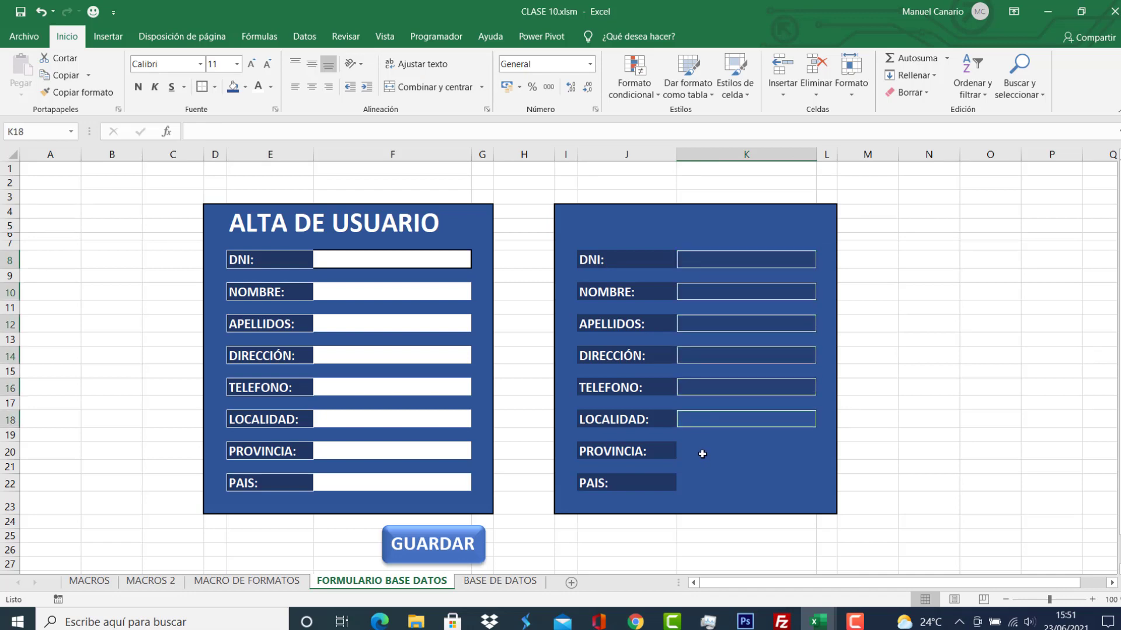
left_click(702, 453)
left_click(701, 482)
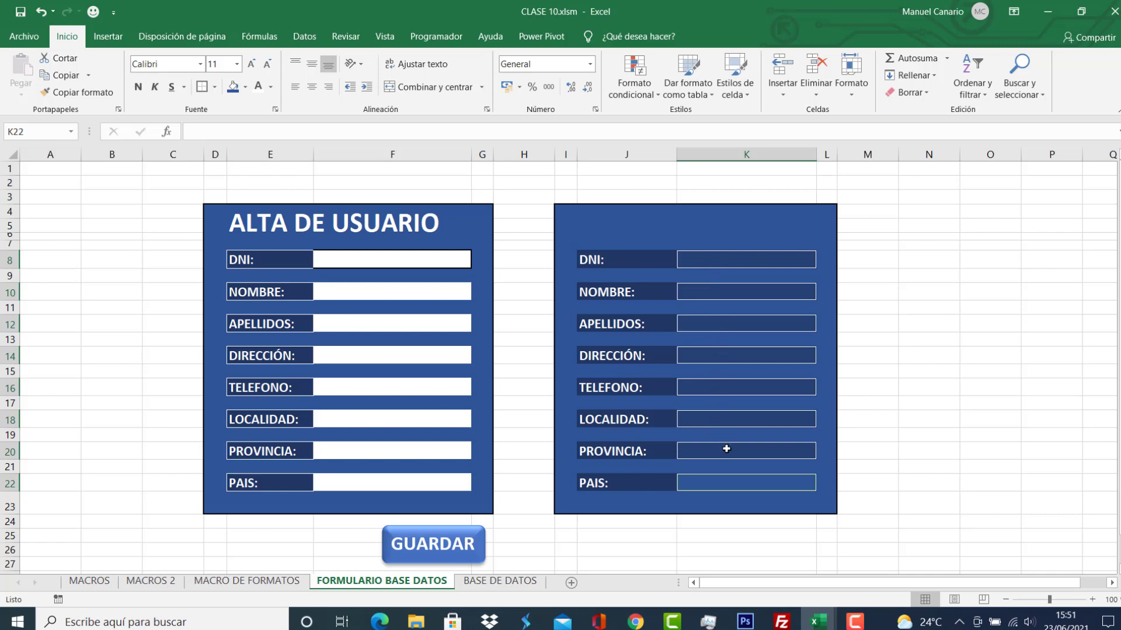
Give the answer cells K8 to K22 a white fill.
left_click(245, 92)
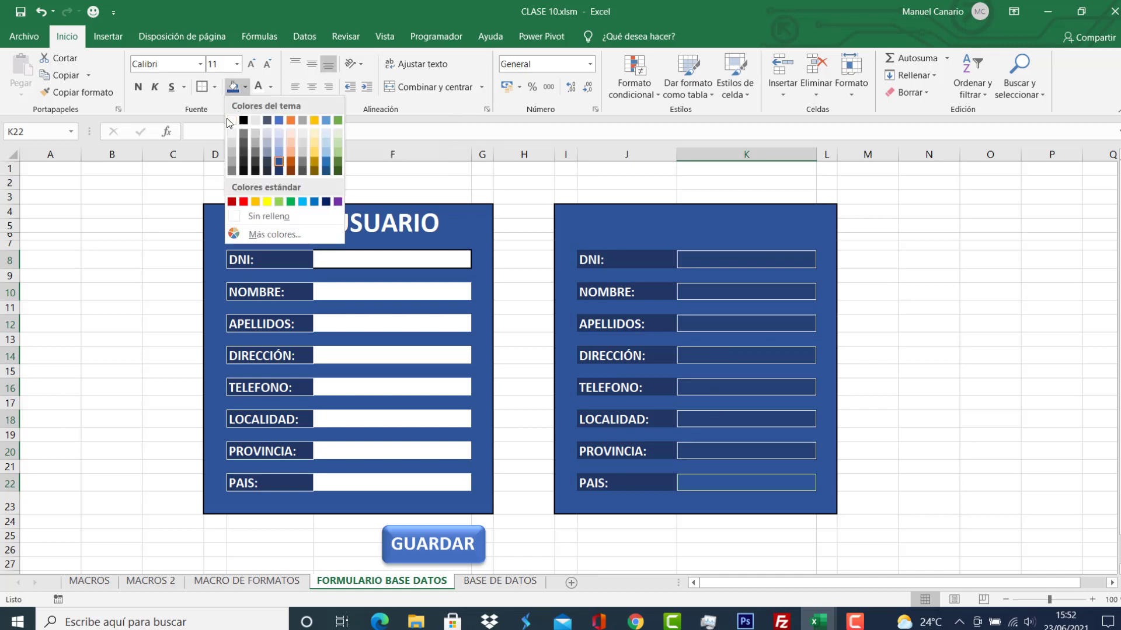
left_click(232, 120)
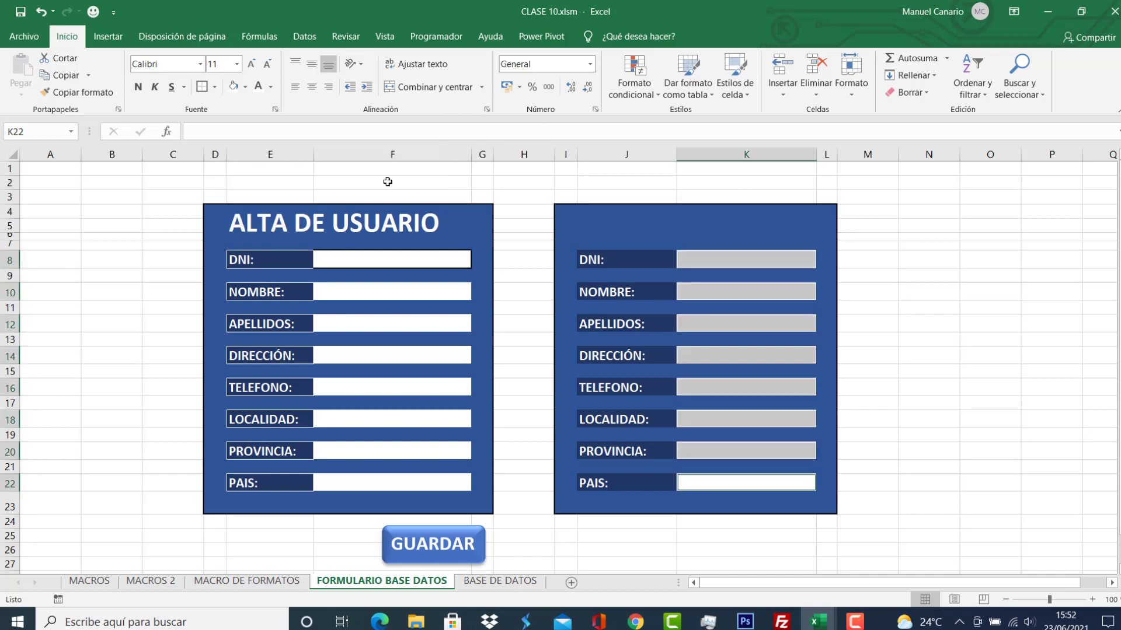
left_click(925, 310)
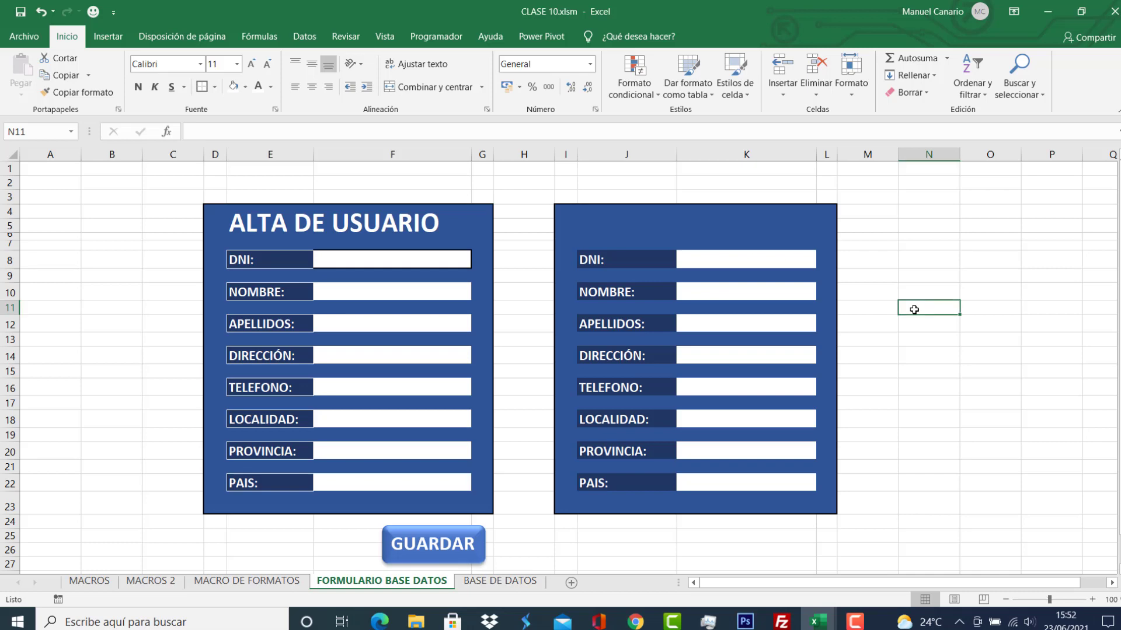
left_click(918, 228)
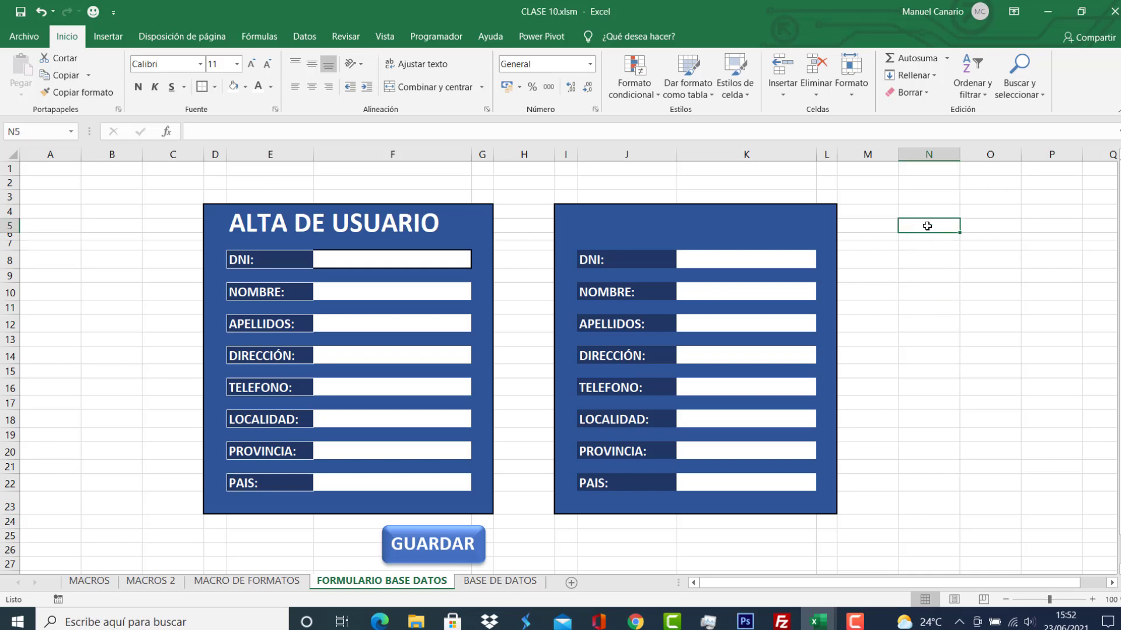
left_click_drag(930, 225, 928, 351)
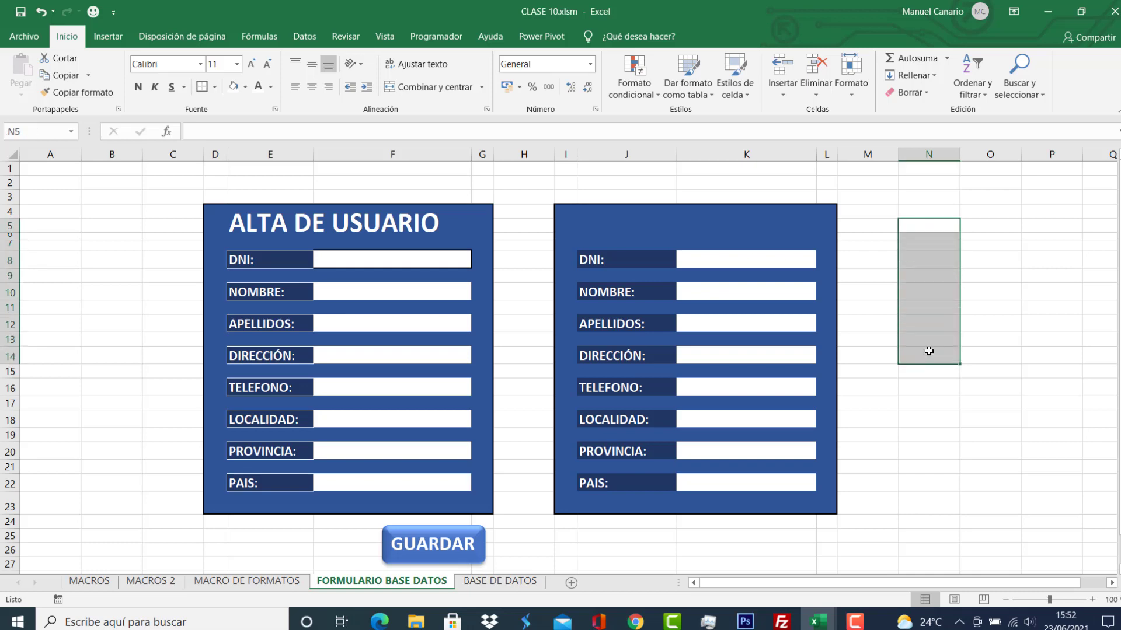
left_click(983, 225)
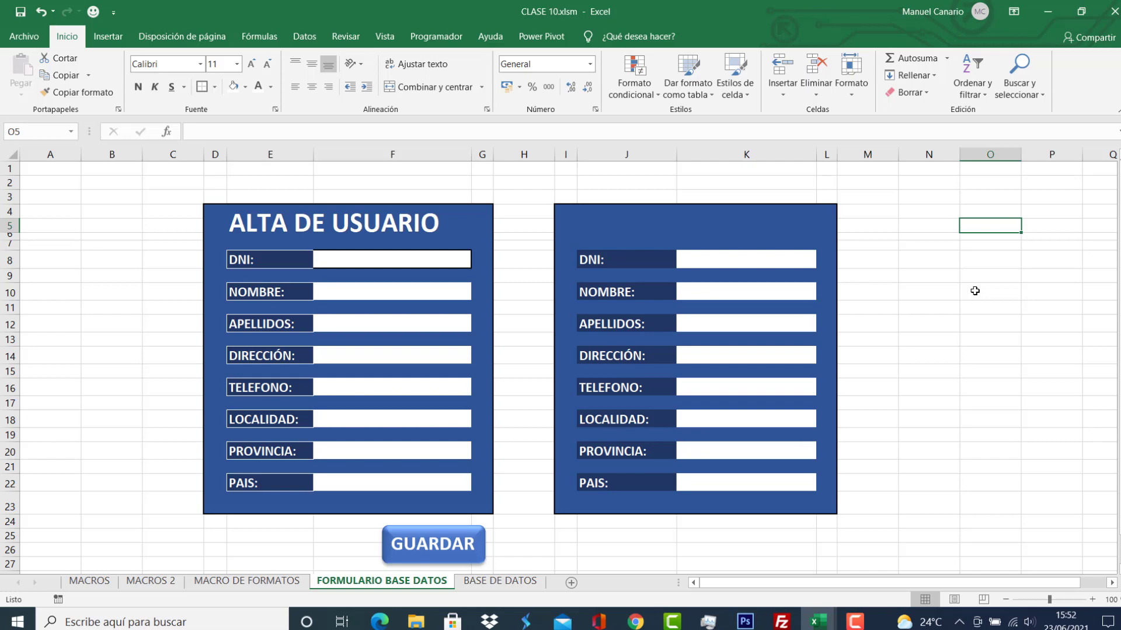
left_click(975, 290, "ctrl")
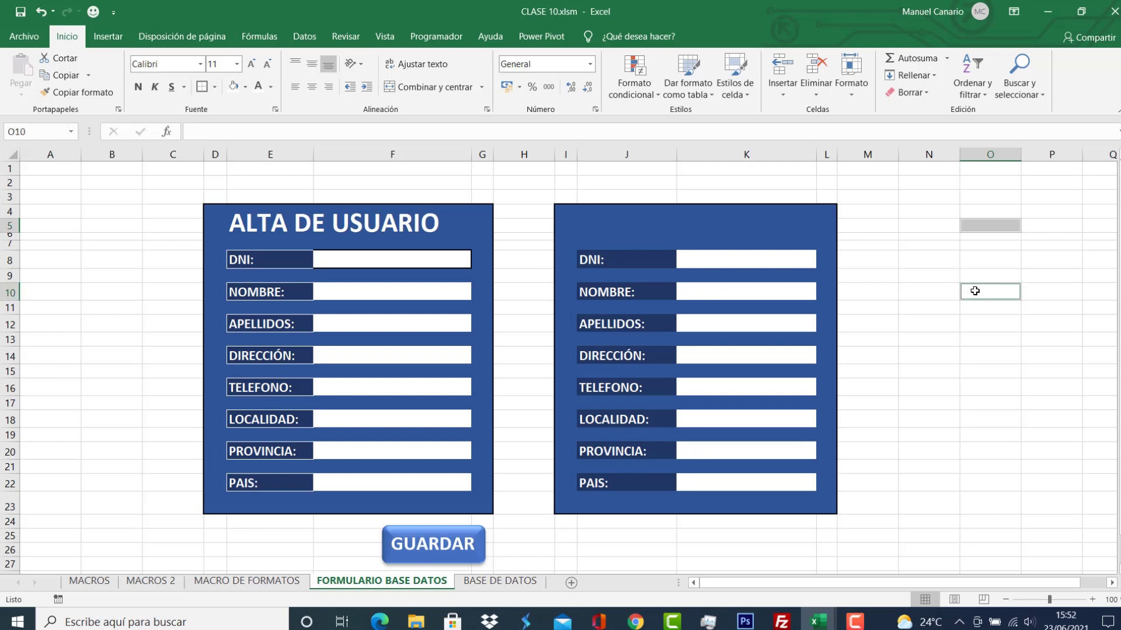
left_click(979, 338, "ctrl")
left_click(979, 390, "ctrl")
left_click(981, 434, "ctrl")
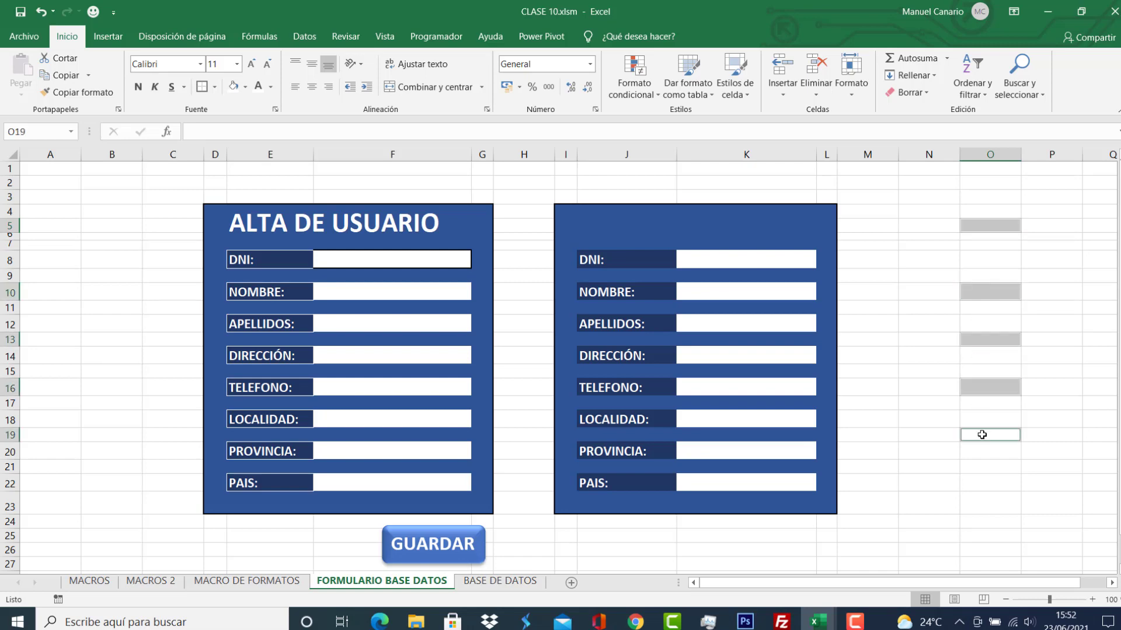
left_click(914, 306)
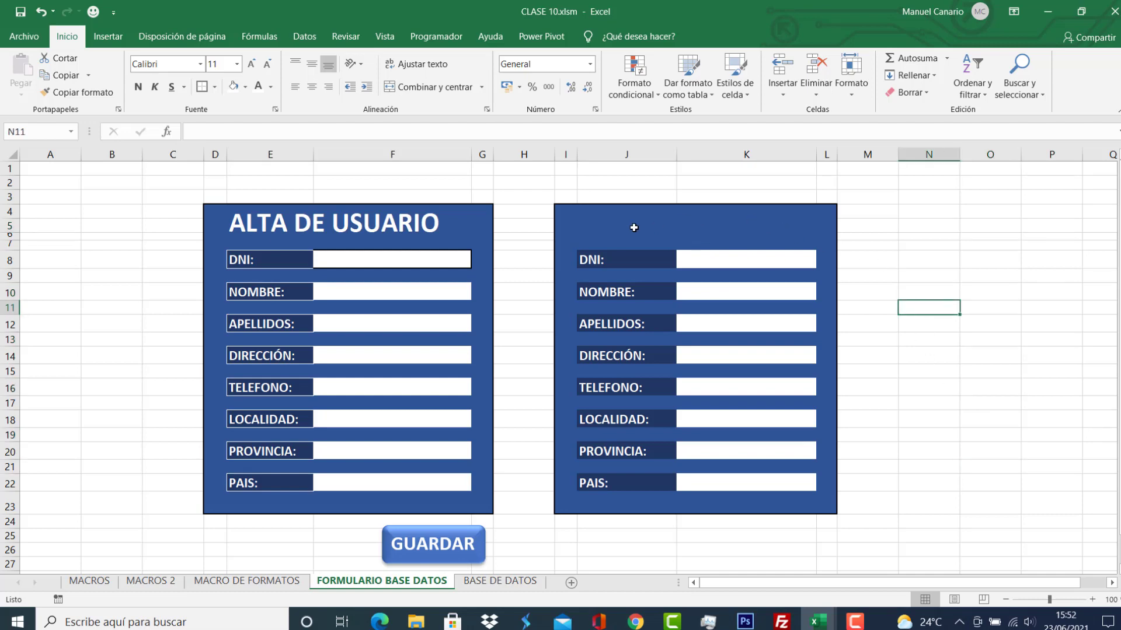
left_click(580, 216)
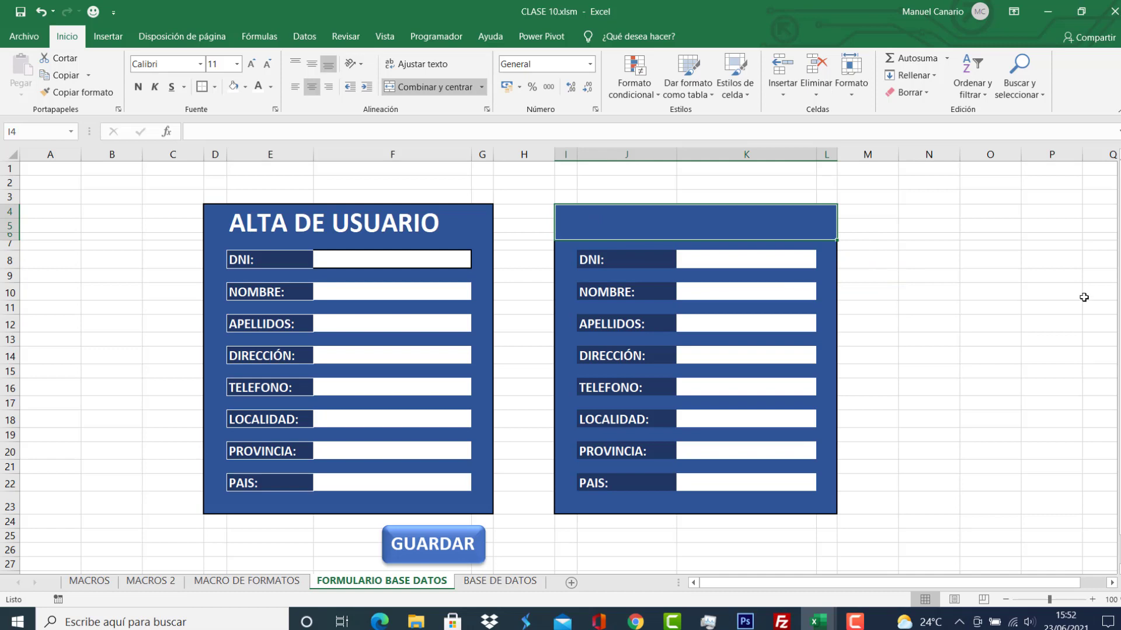
Enter the title ALTA DE USUARIO in the merged header in bold white text.
type("ALTA DE U")
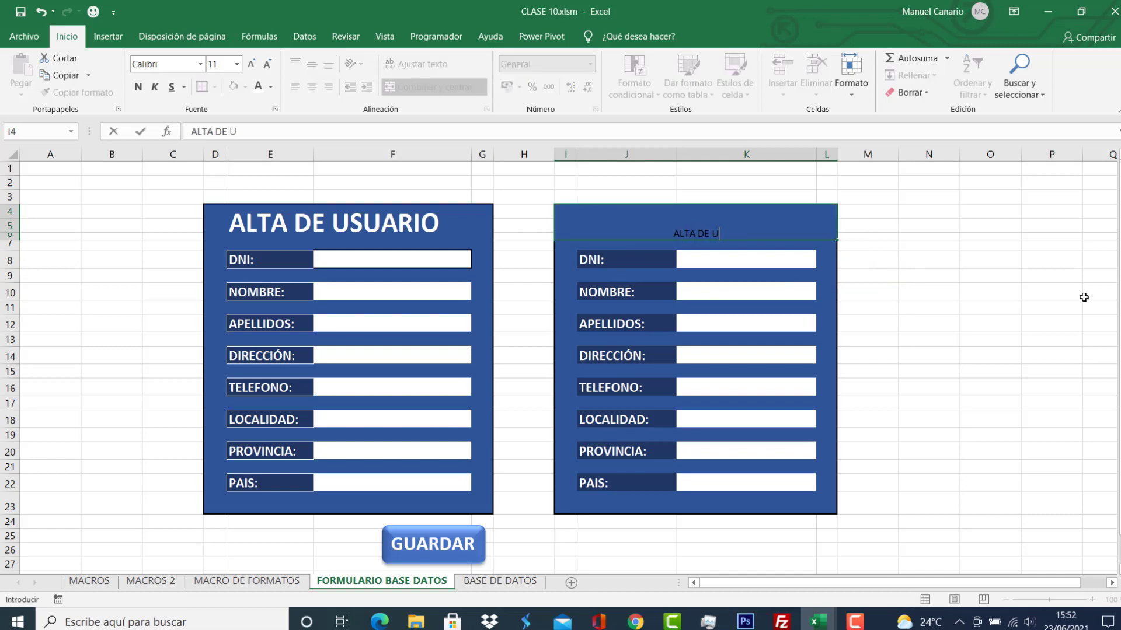
type("SUARIO")
key("Return")
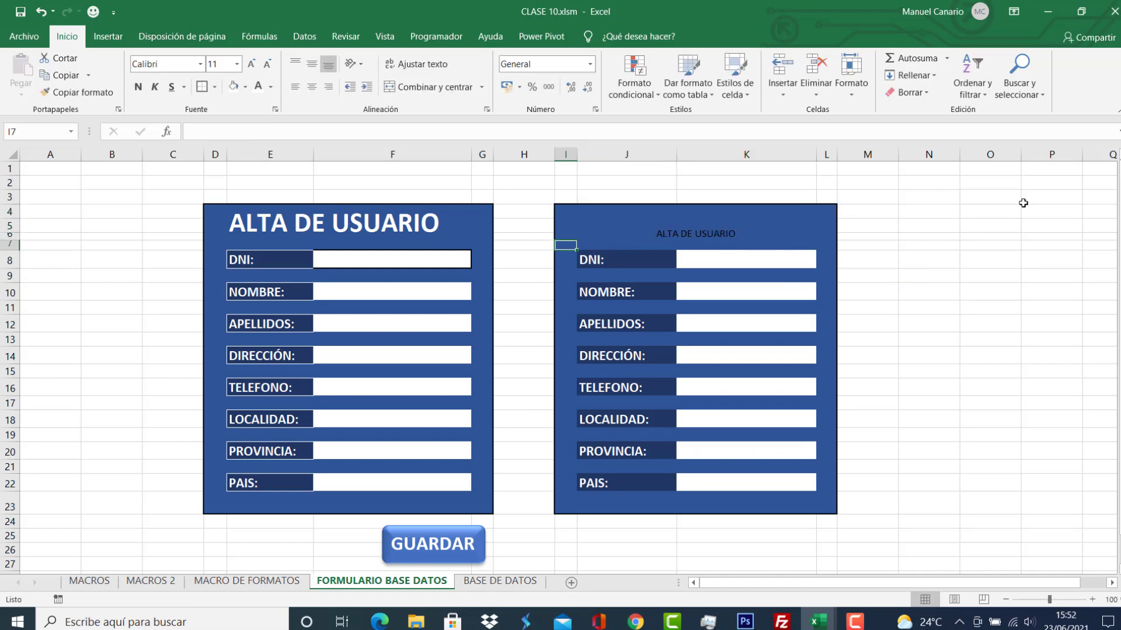
left_click(705, 224)
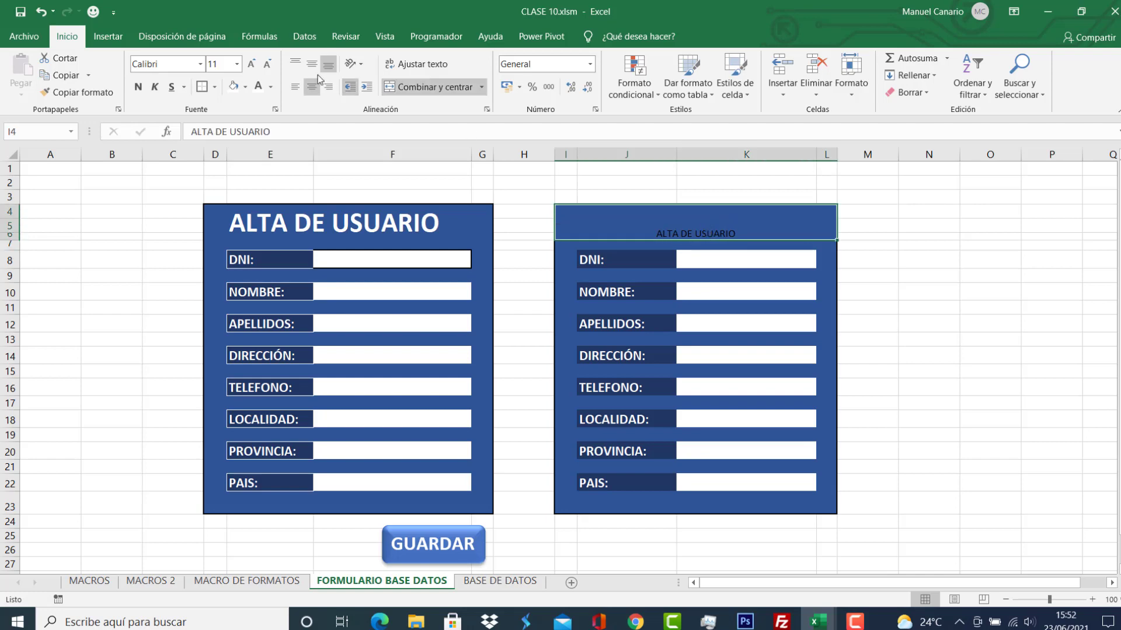
left_click(233, 87)
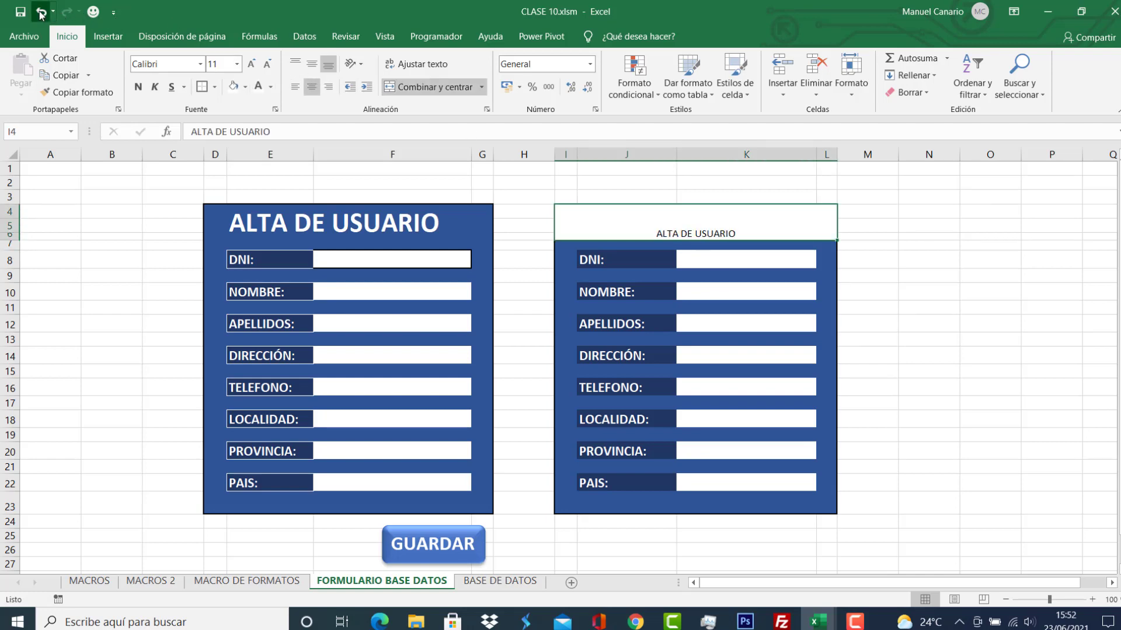
key("ctrl+z")
left_click(258, 87)
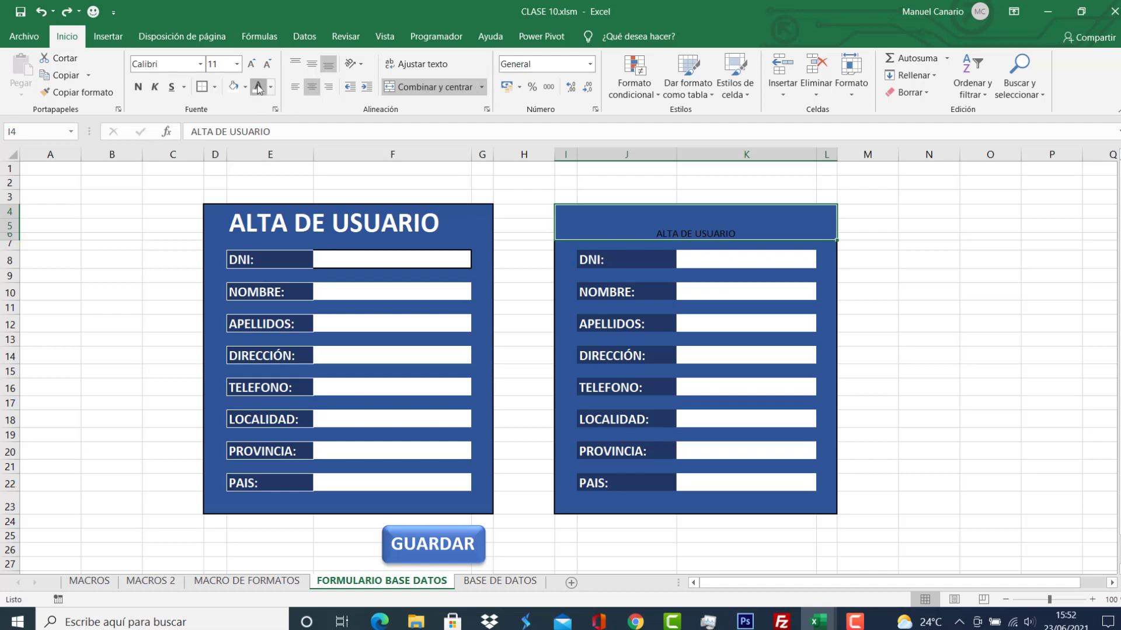
left_click(138, 87)
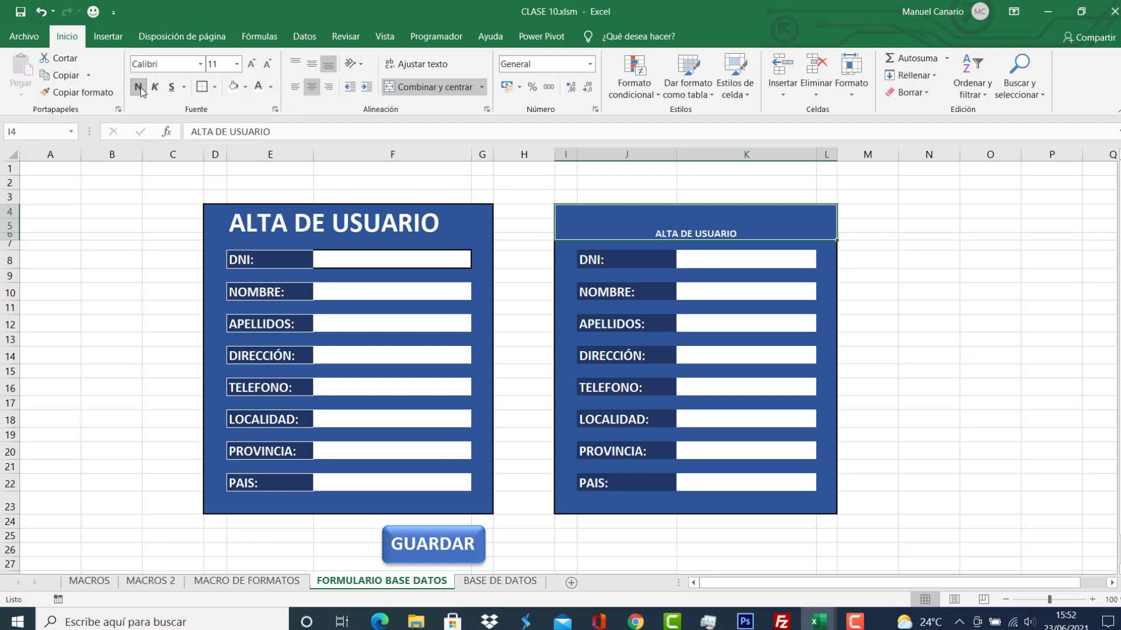
Enlarge the title to 28 pt to match the left form's title.
left_click(251, 64)
left_click(251, 64)
left_click(250, 65)
left_click(251, 64)
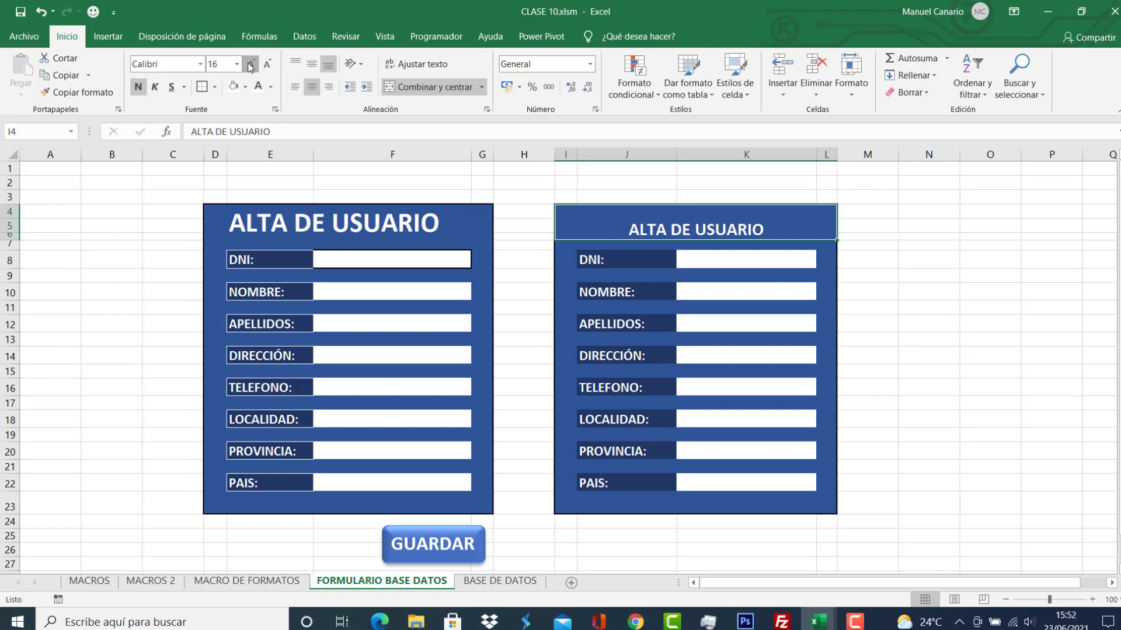
left_click(250, 64)
left_click(250, 64)
left_click(250, 65)
left_click(251, 64)
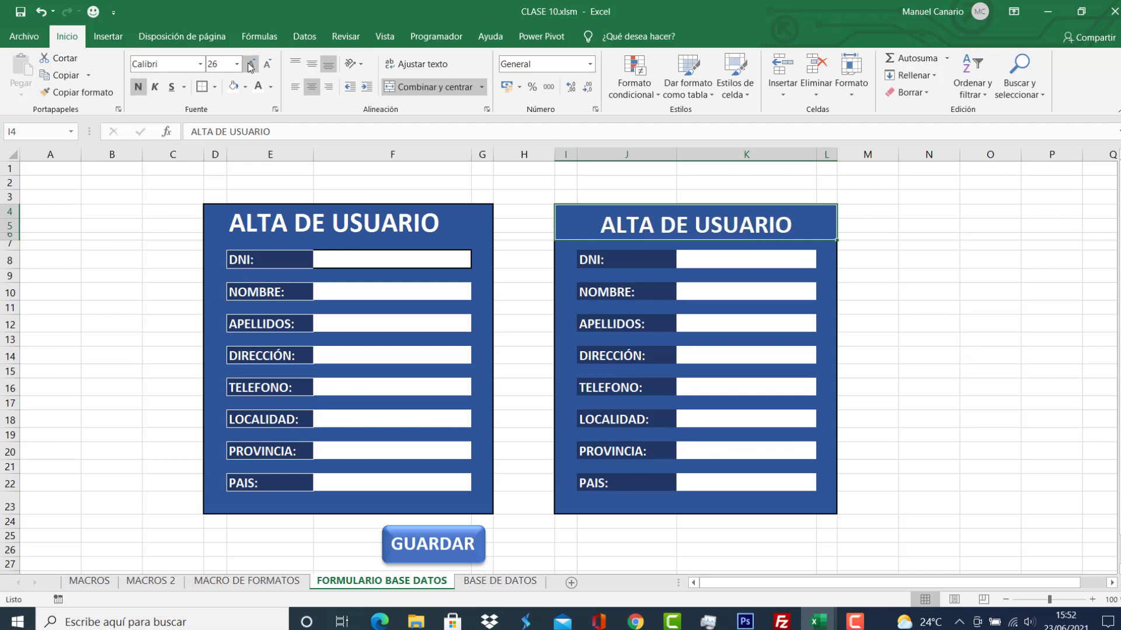
left_click(251, 64)
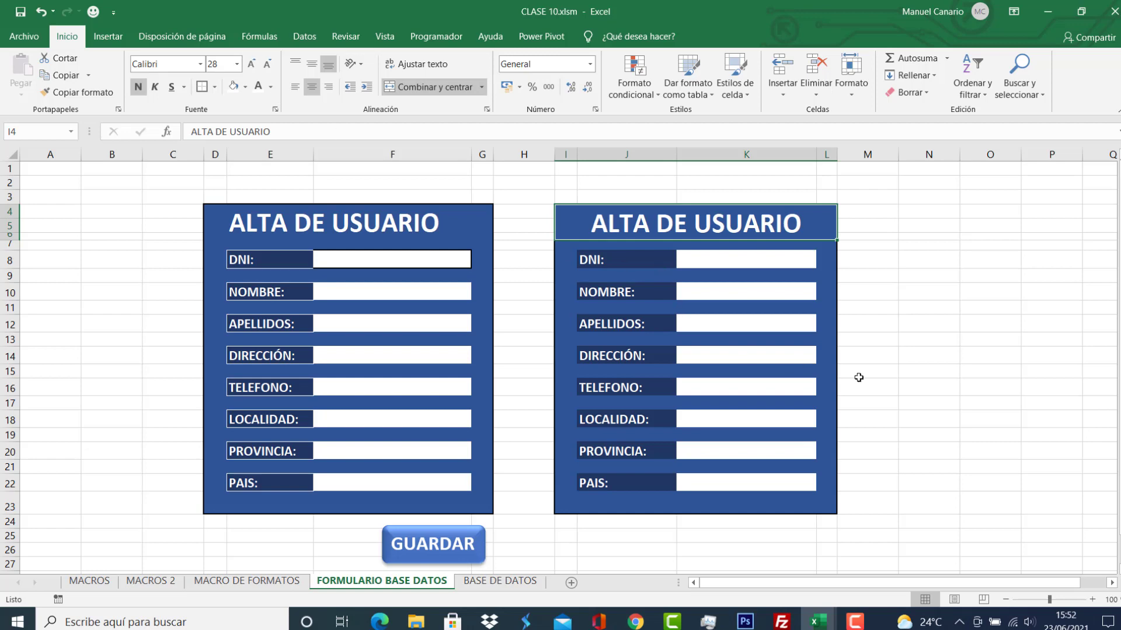
left_click(924, 377)
left_click(607, 221)
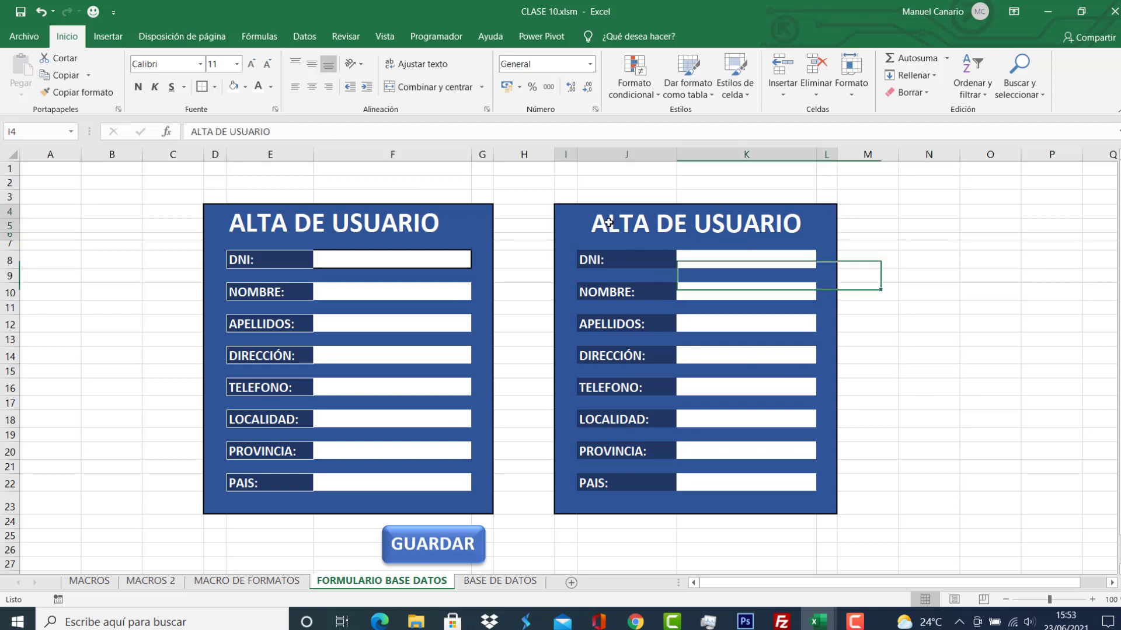
Align the right ALTA DE USUARIO title to the middle vertically and left horizontally.
left_click(249, 227)
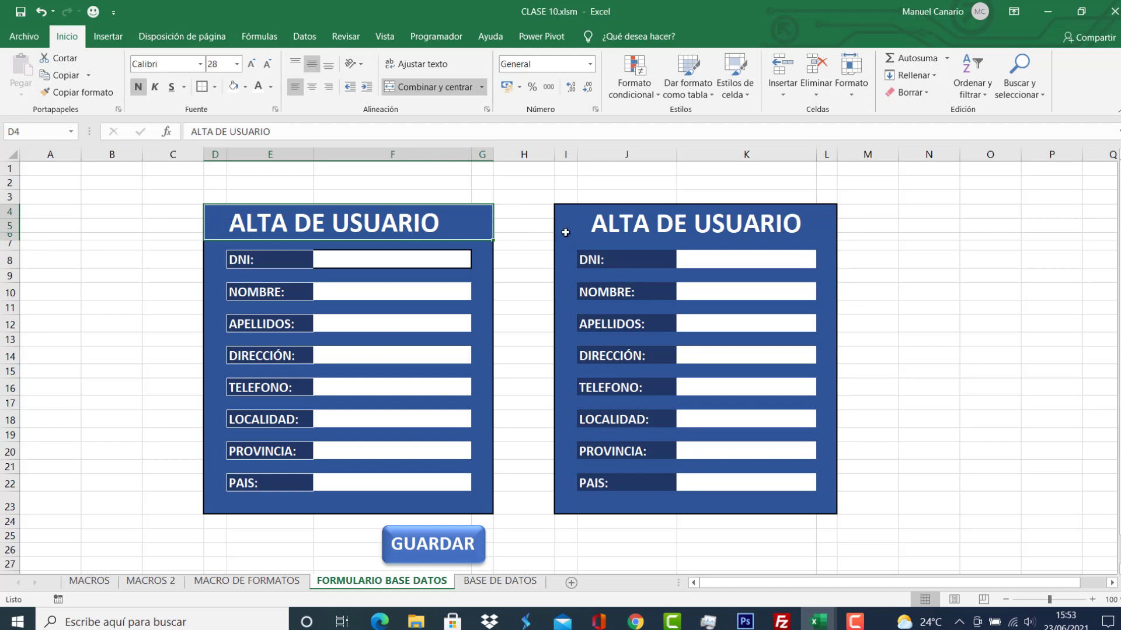
left_click(677, 226)
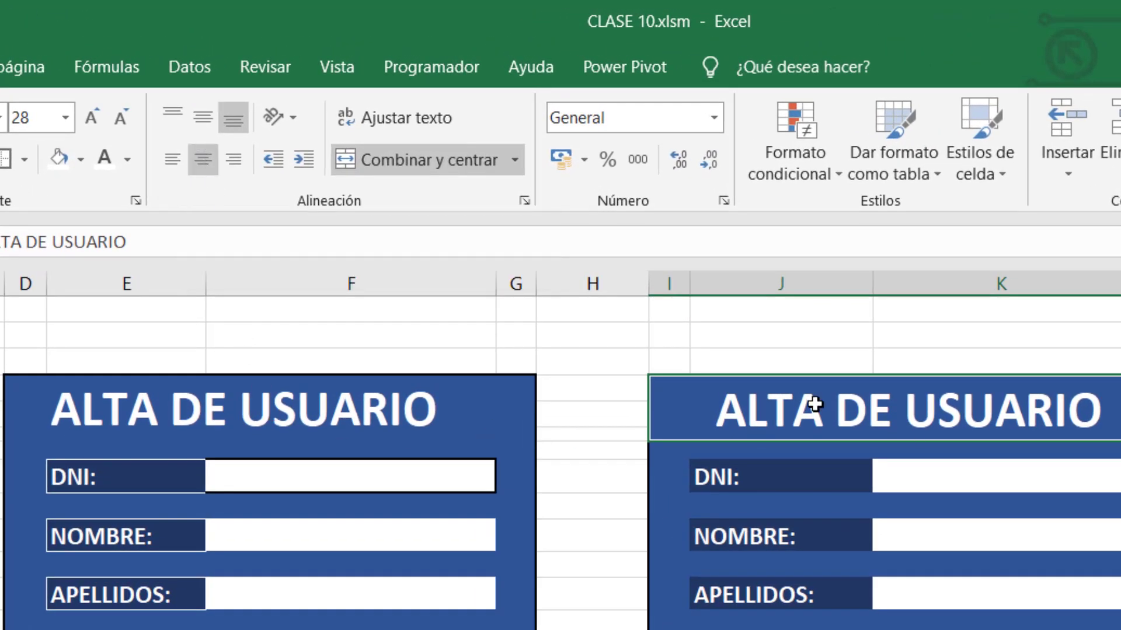
left_click(203, 129)
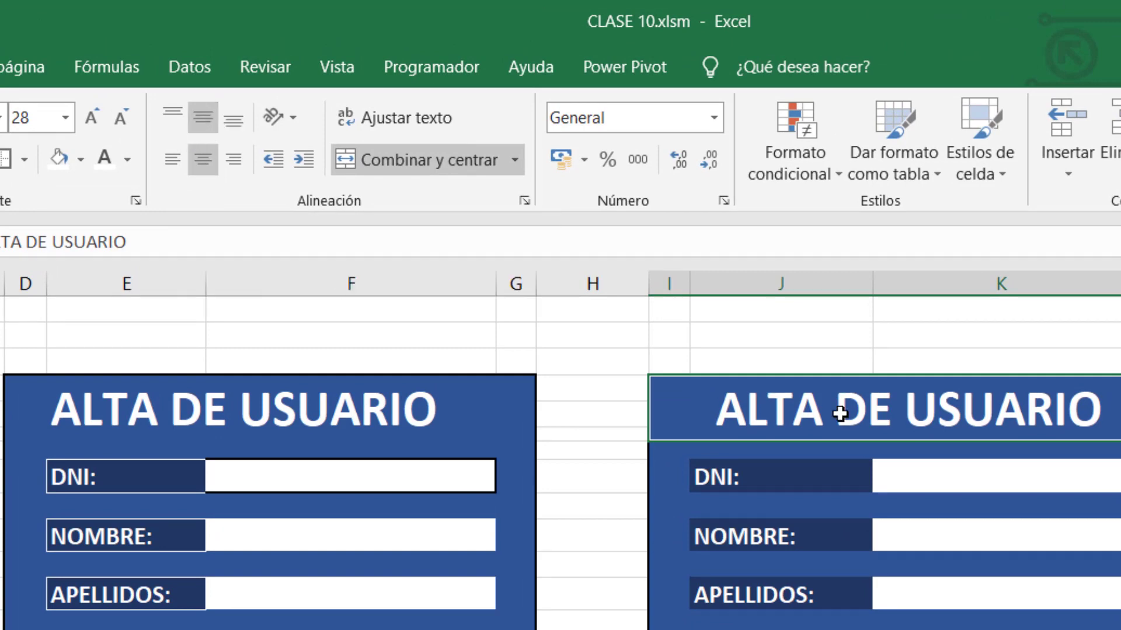
left_click(87, 426)
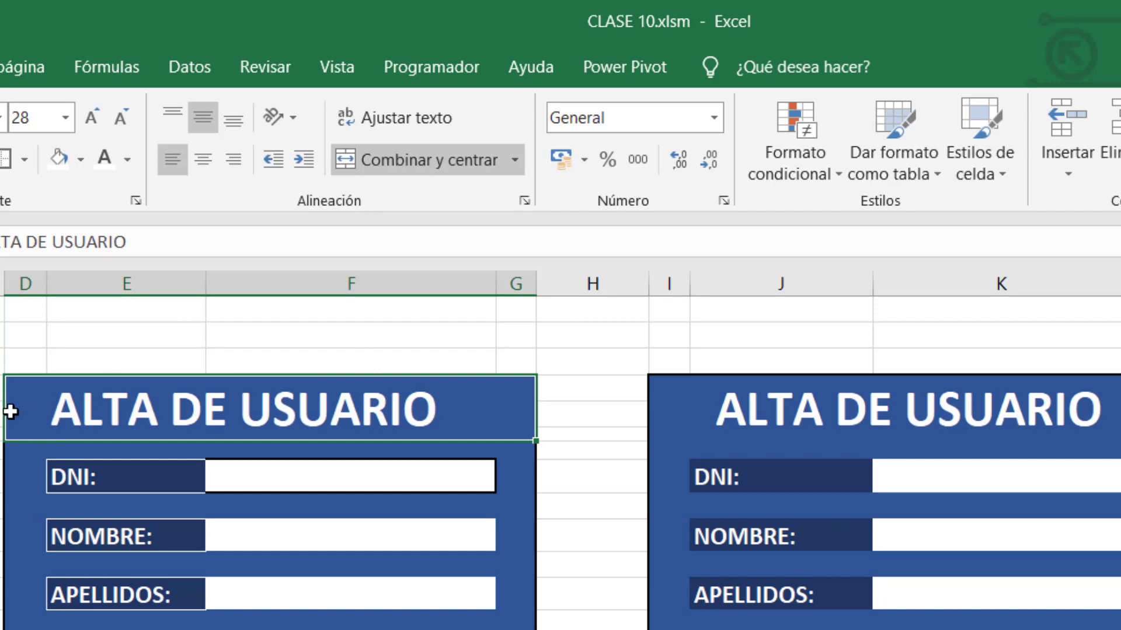
left_click(836, 407)
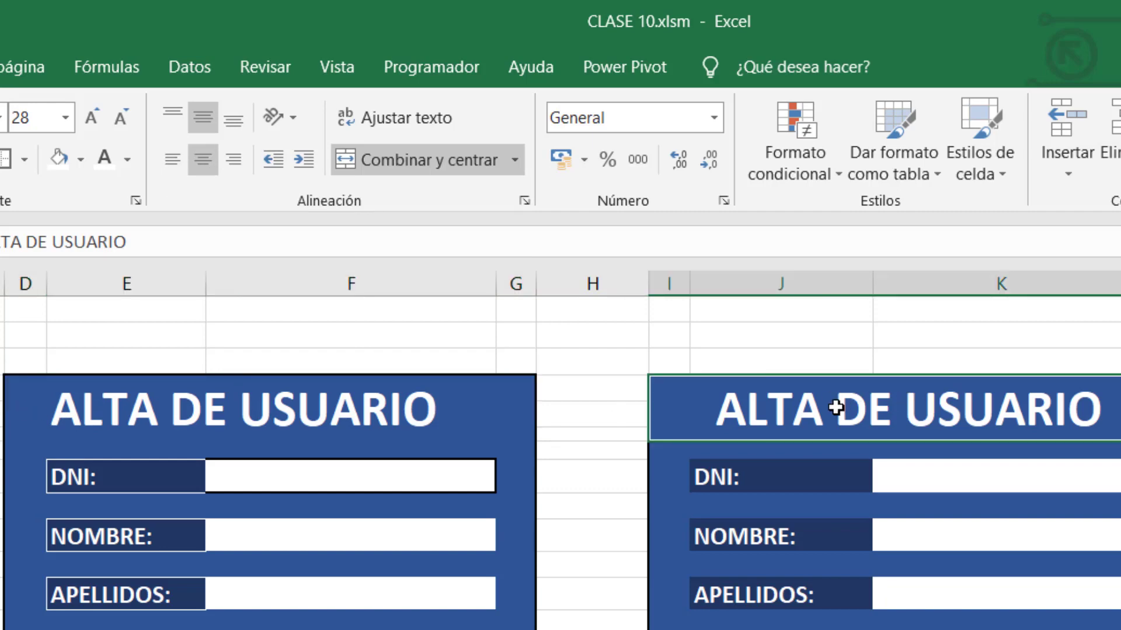
left_click(171, 158)
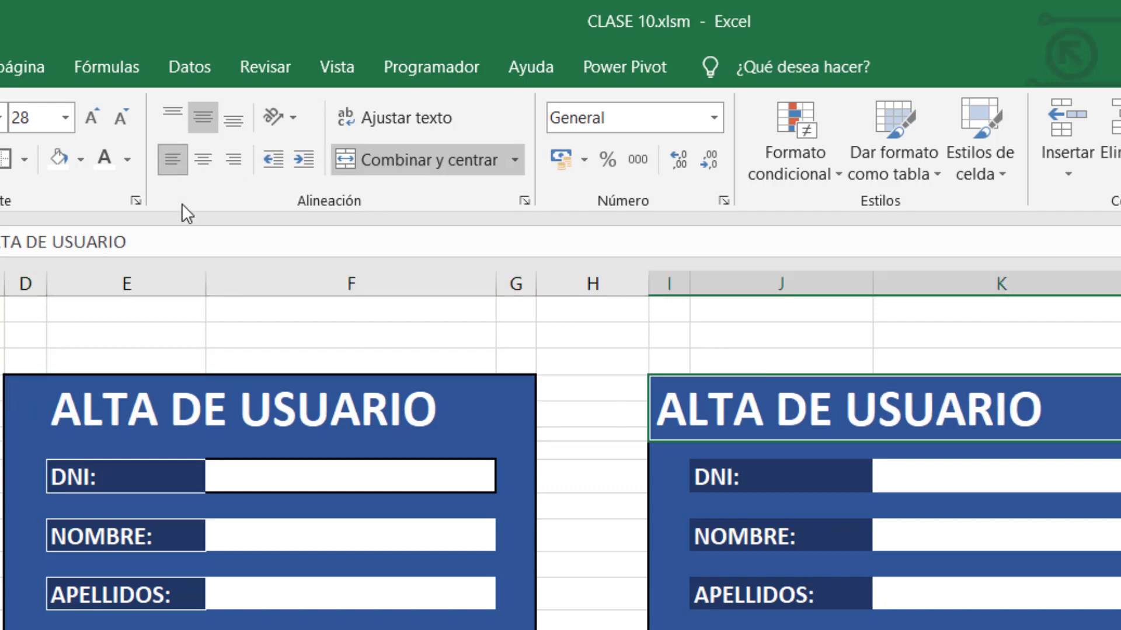
left_click(784, 504)
left_click(724, 405)
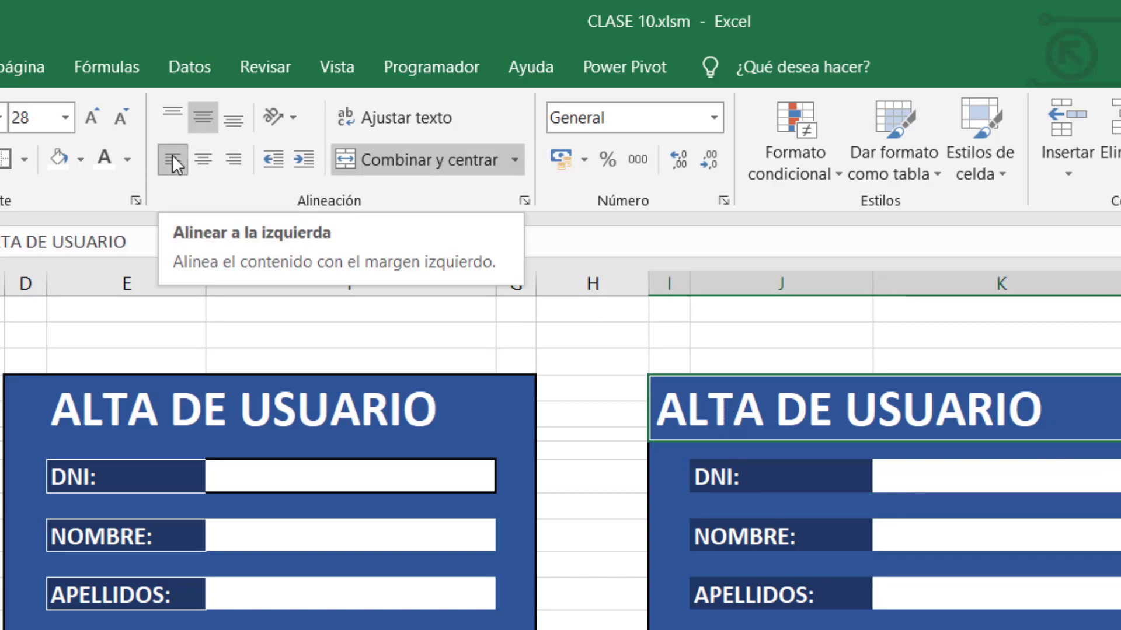
left_click(762, 565)
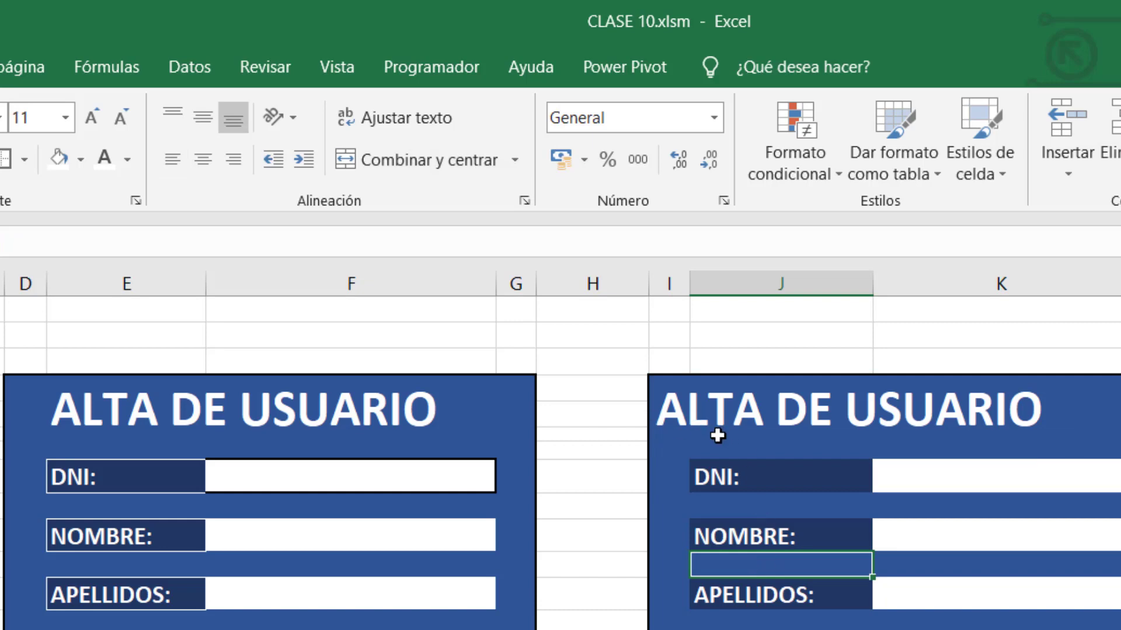
left_click(785, 410)
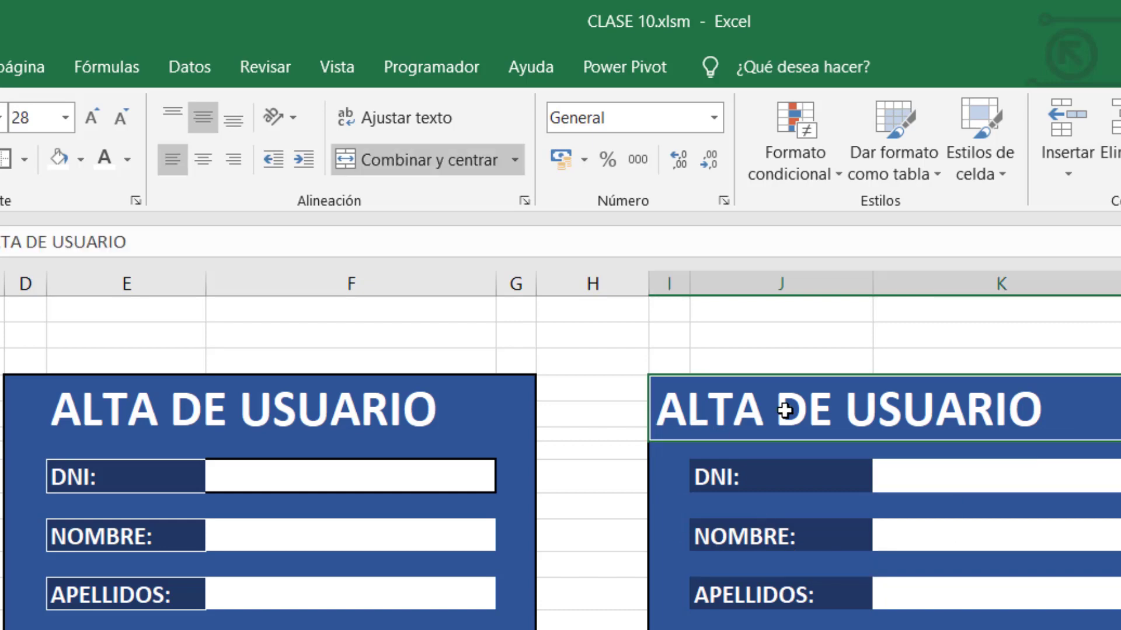
Give the right ALTA DE USUARIO title a left indent of 3 in Formato de celdas.
right_click(785, 411)
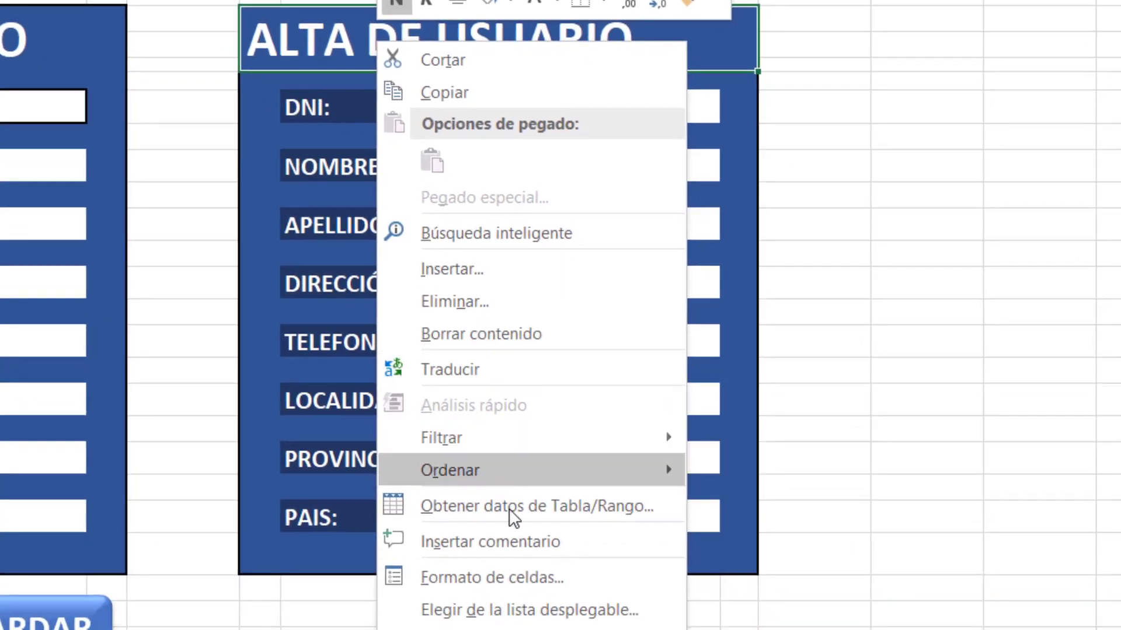
left_click(513, 570)
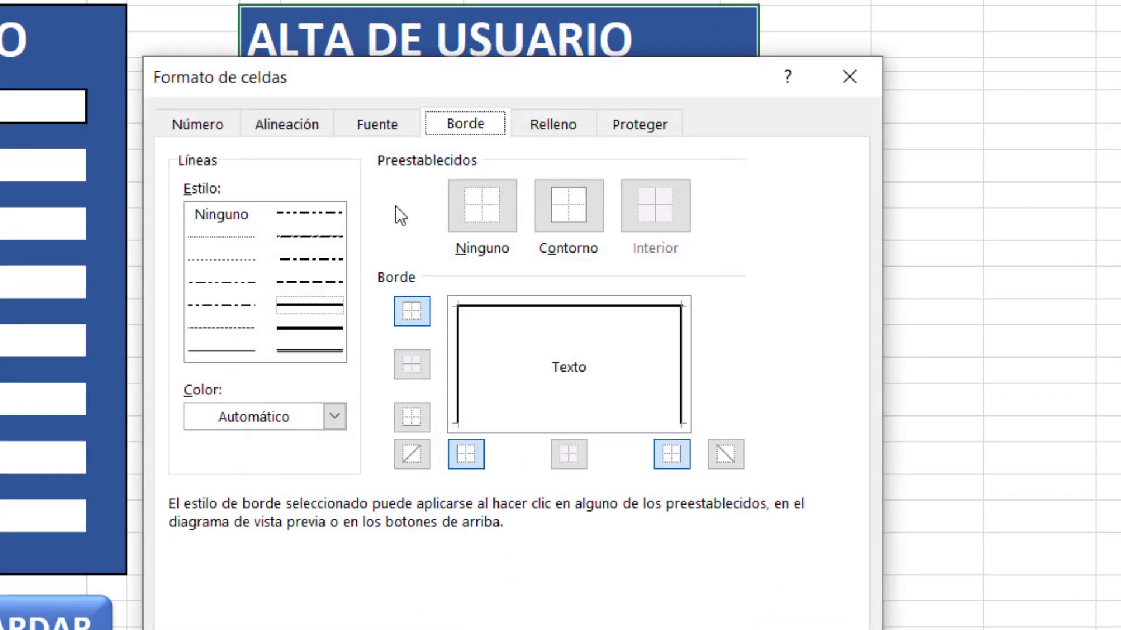
left_click_drag(370, 77, 802, 129)
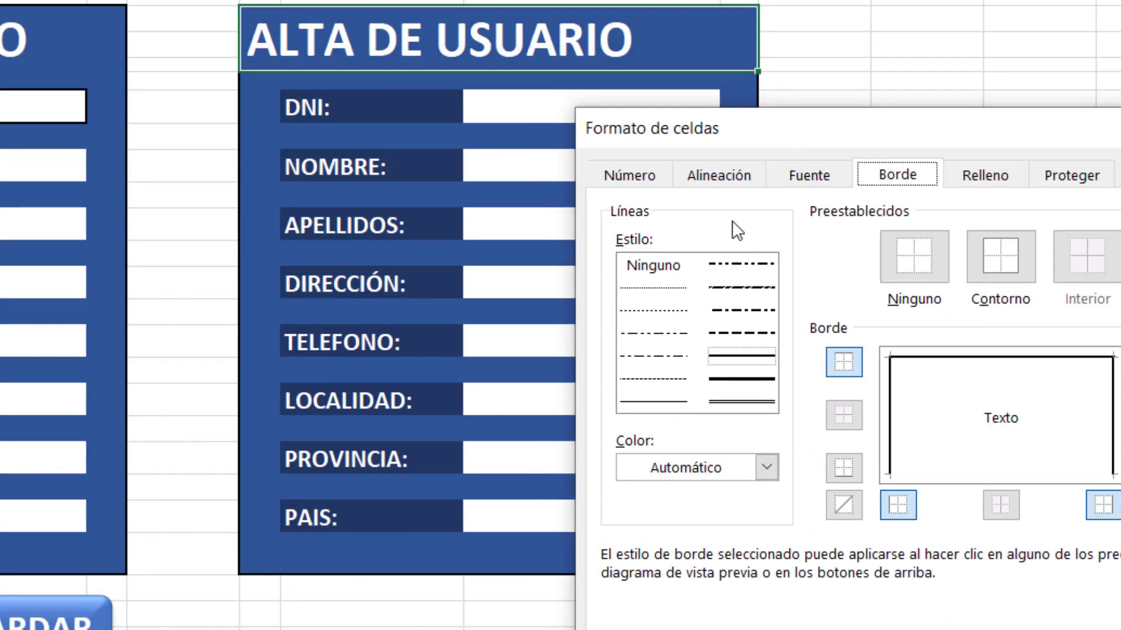
left_click(722, 180)
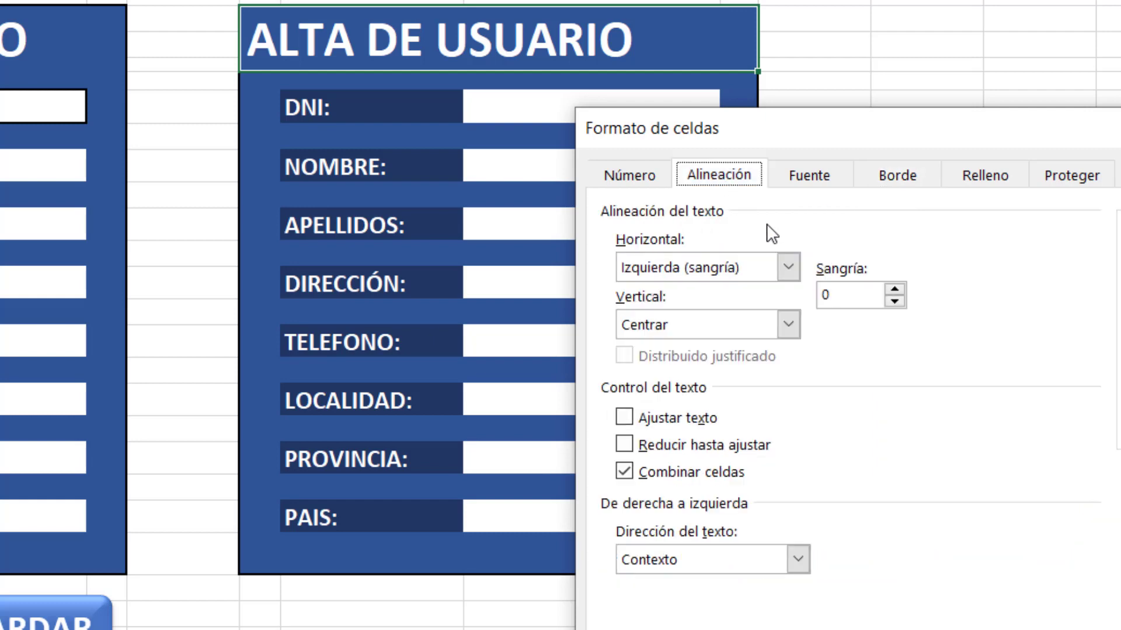
left_click(894, 289)
left_click(894, 288)
left_click(894, 288)
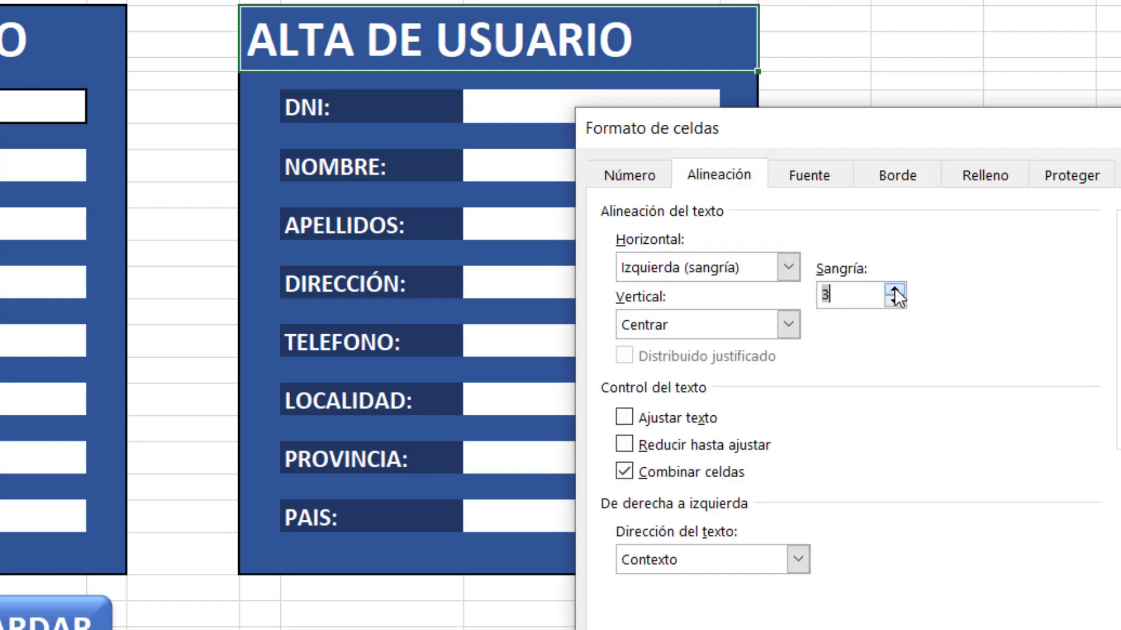
left_click_drag(896, 129, 828, 0)
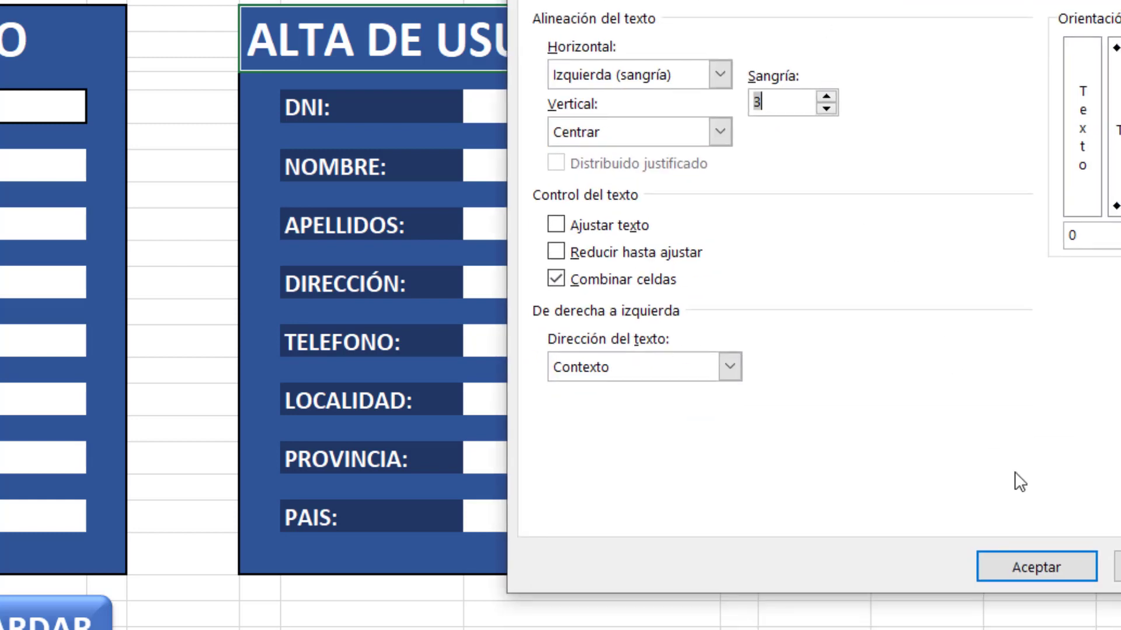
left_click(795, 103)
left_click(1039, 563)
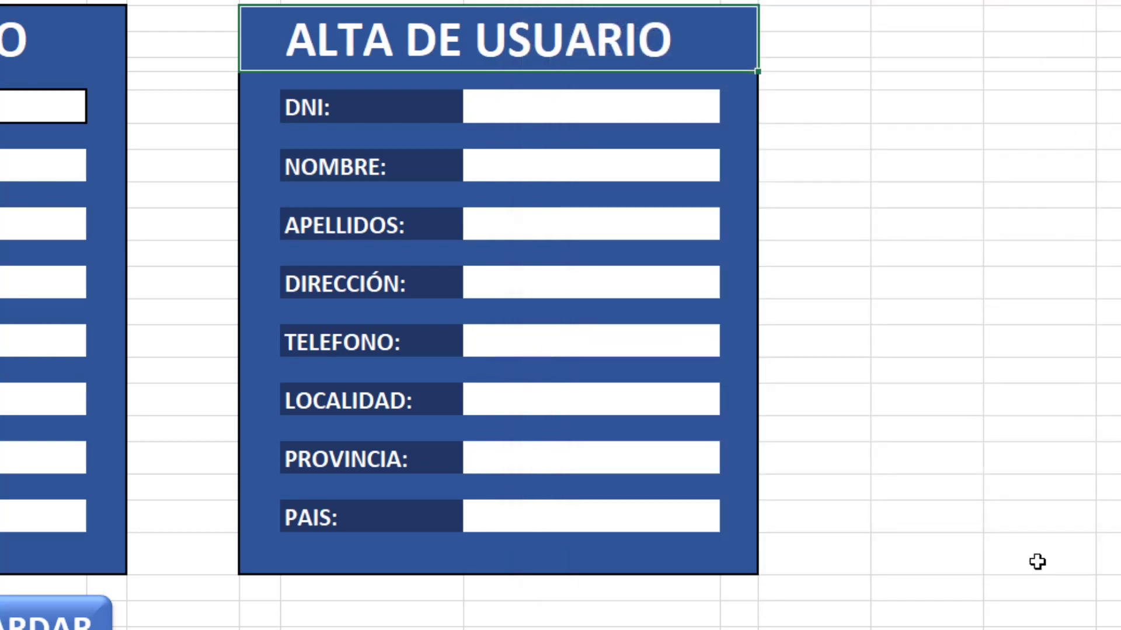
left_click(863, 278)
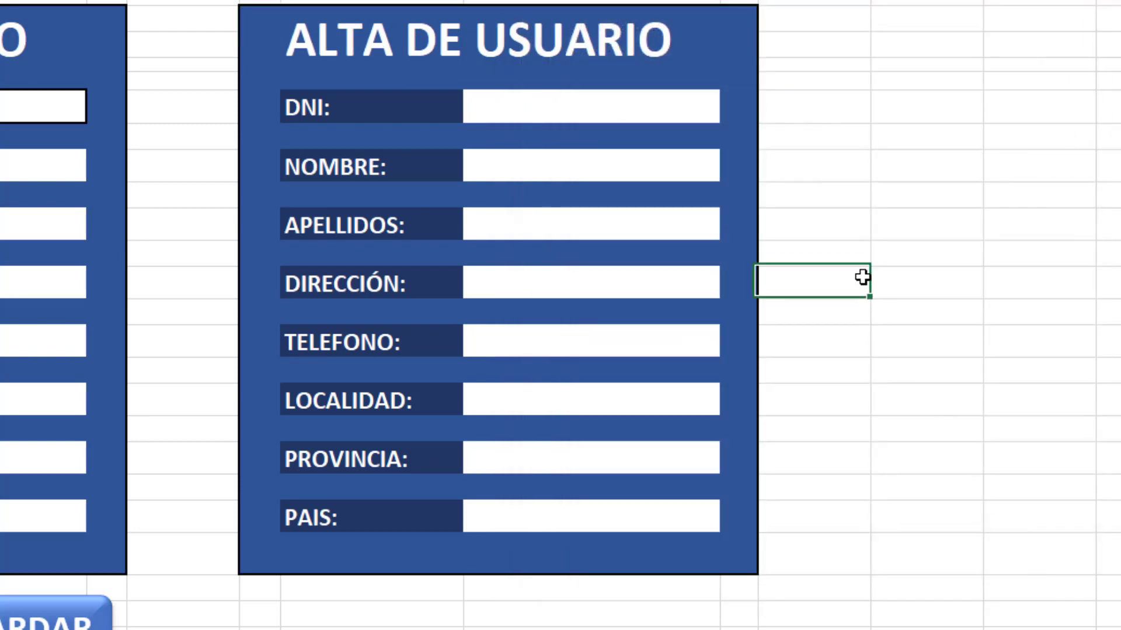
left_click(561, 20)
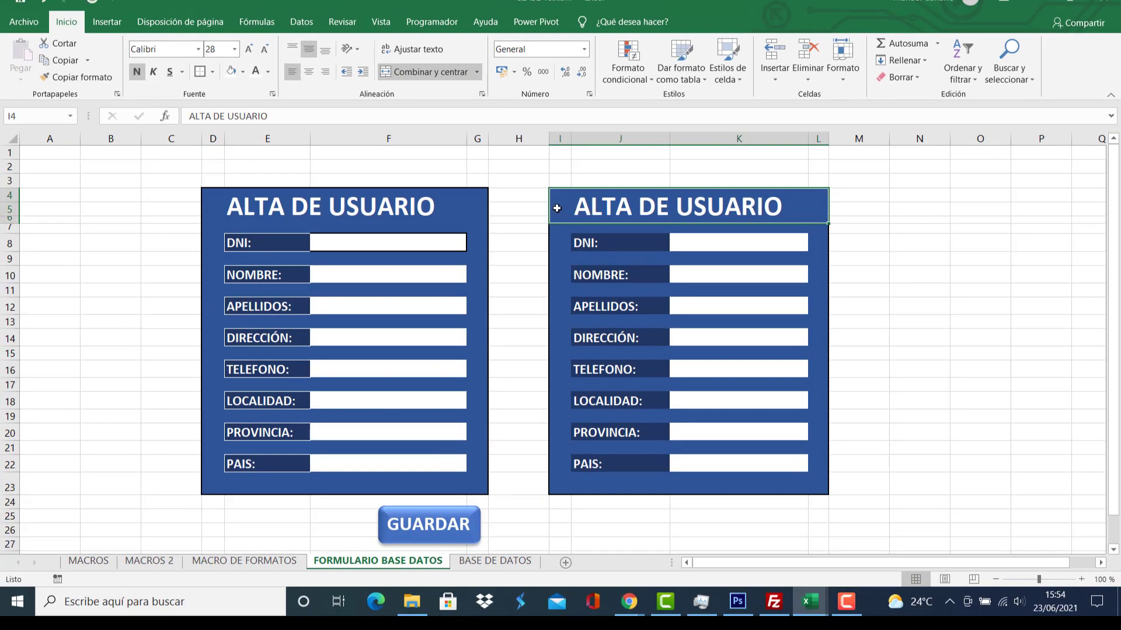
Select the right form's eight label cells, DNI through PAIS.
left_click(624, 245)
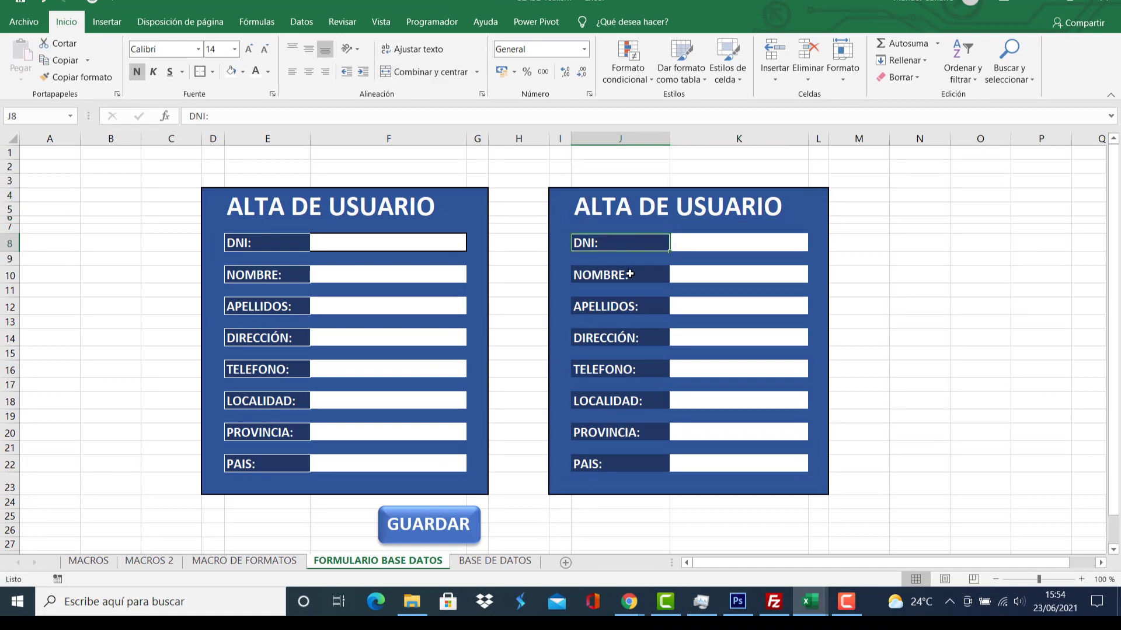
left_click(630, 274, "ctrl")
left_click(631, 309, "ctrl")
left_click(626, 342, "ctrl")
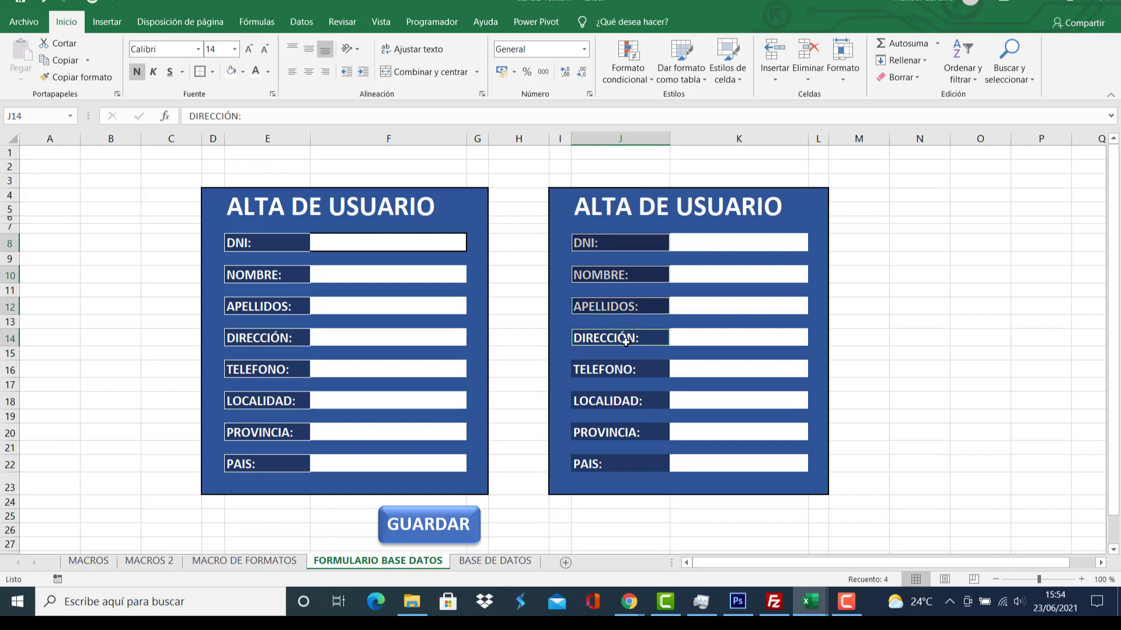
left_click(633, 372, "ctrl")
left_click(635, 404, "ctrl")
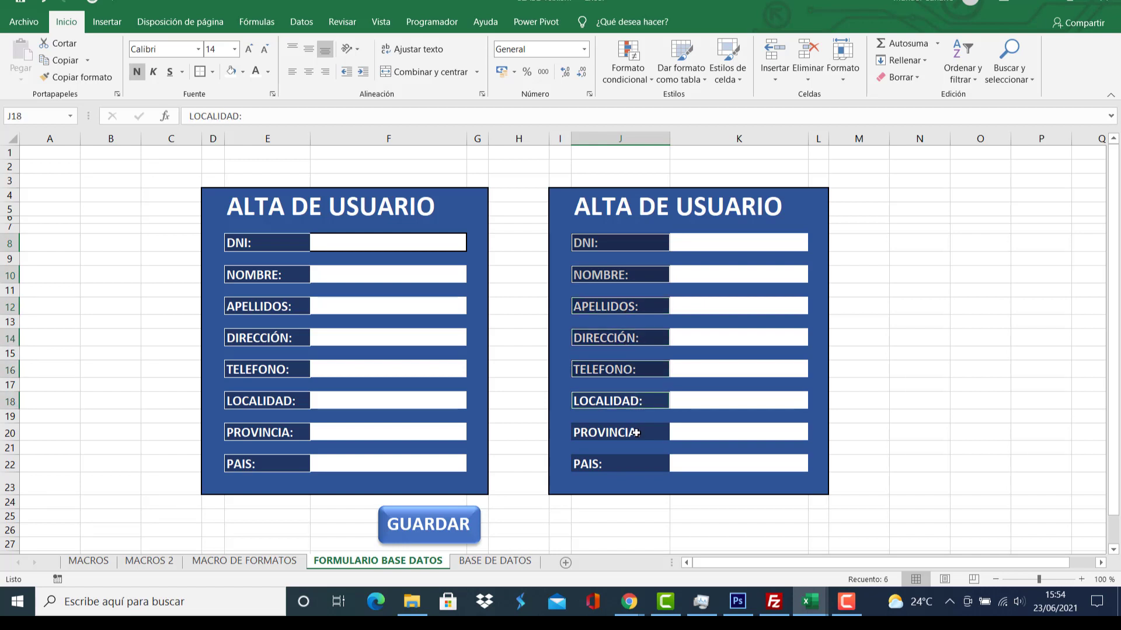
left_click(636, 433, "ctrl")
left_click(632, 467, "ctrl")
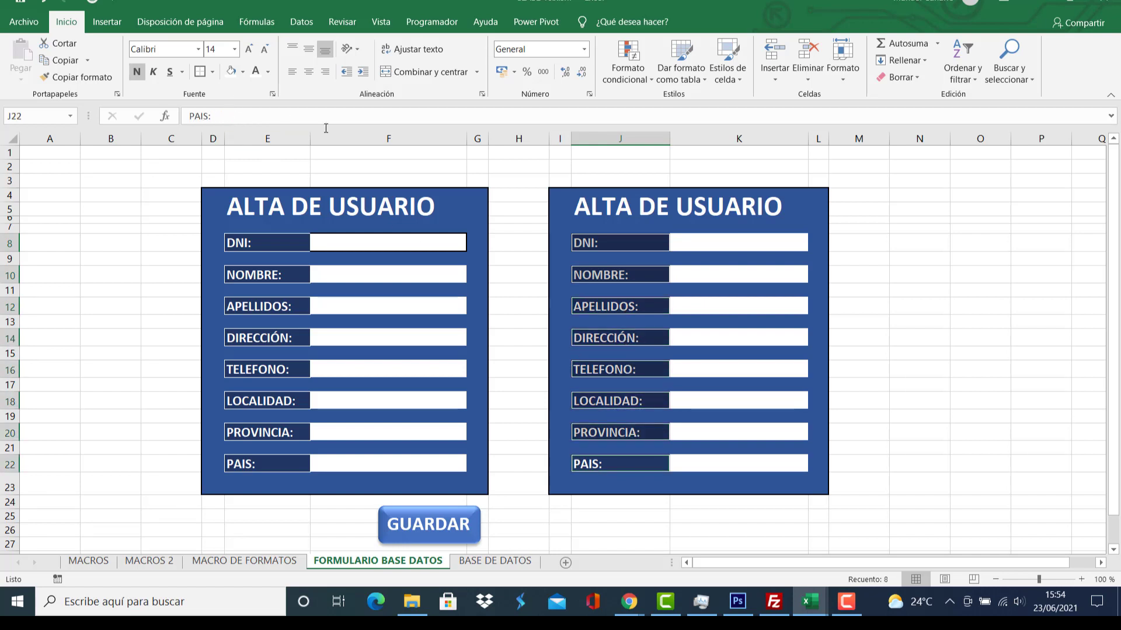
Give the selected labels white text and a white outline border.
right_click(619, 237)
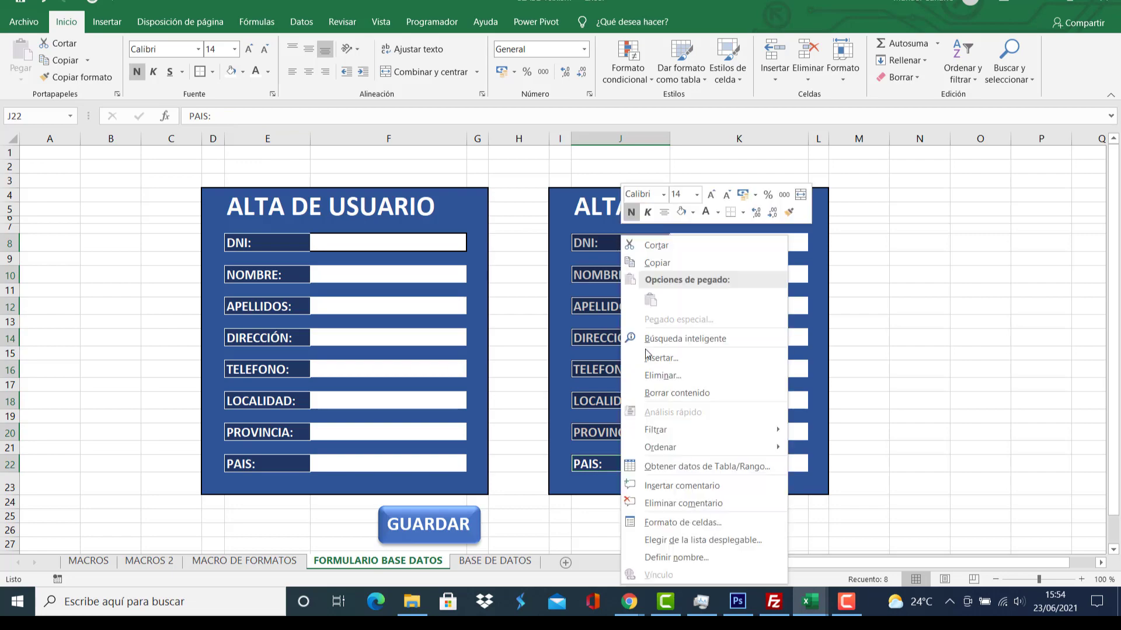
left_click(688, 525)
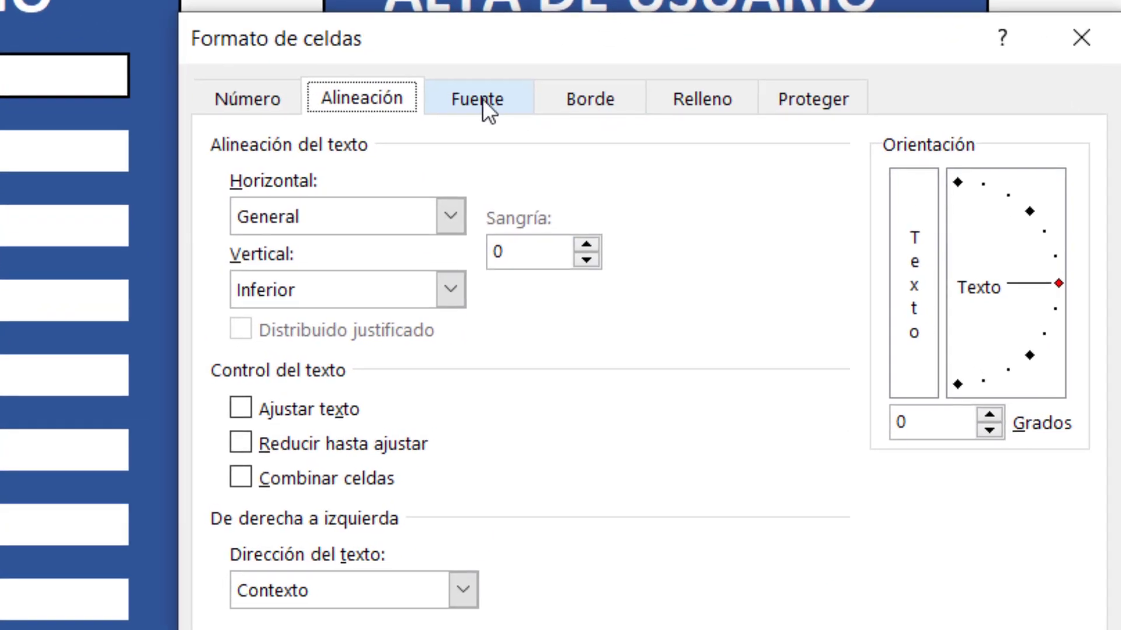
left_click(606, 253)
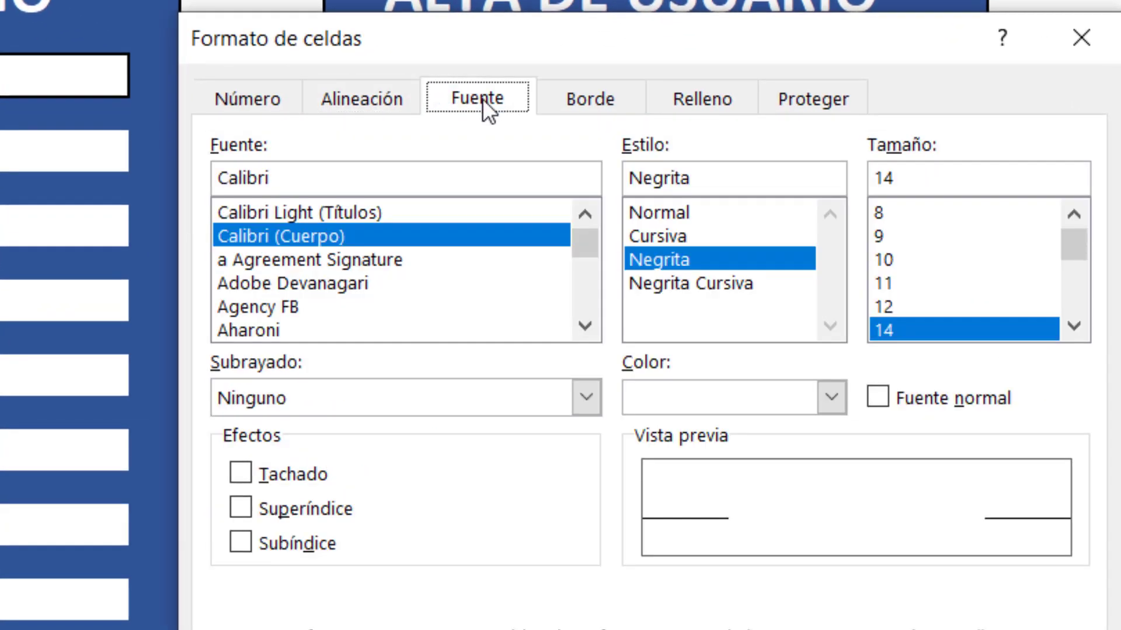
left_click(844, 393)
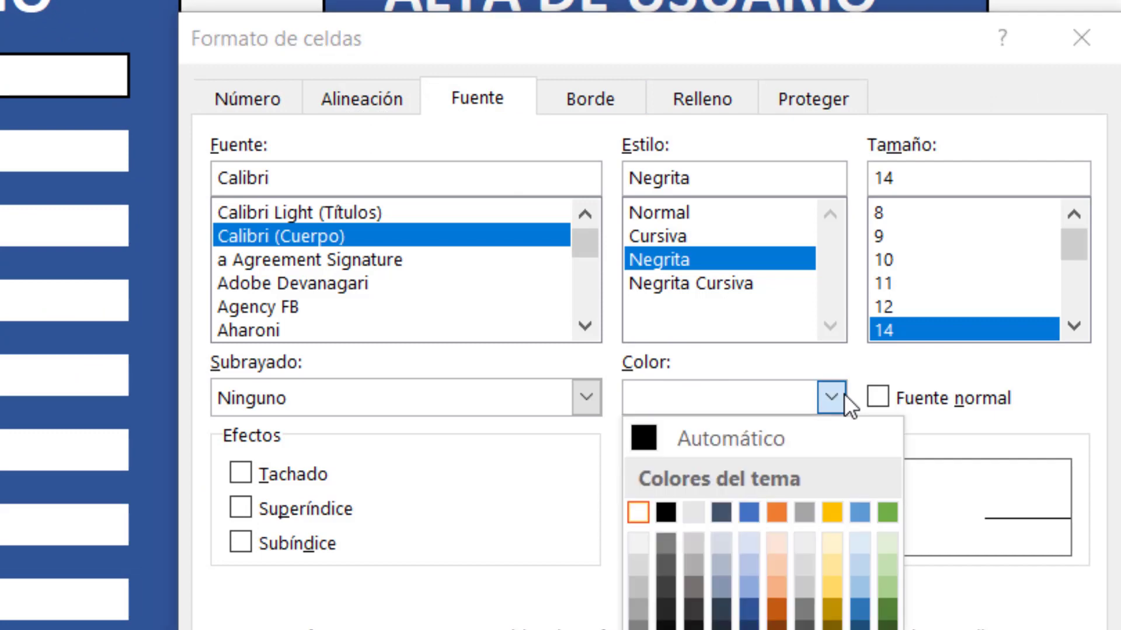
left_click(635, 513)
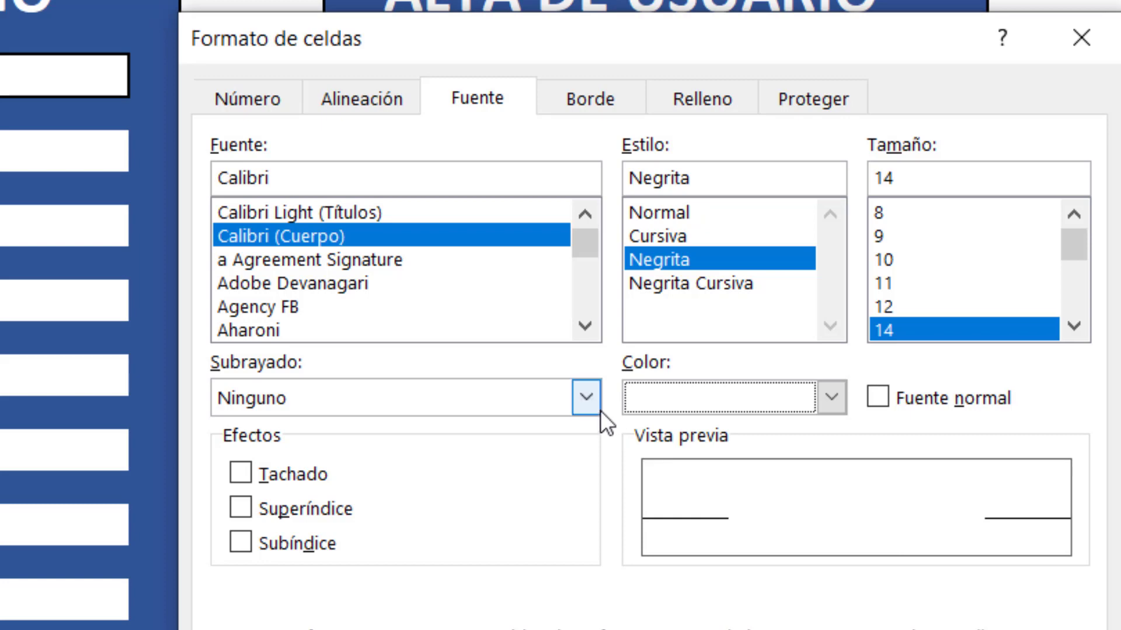
left_click(586, 99)
left_click(422, 472)
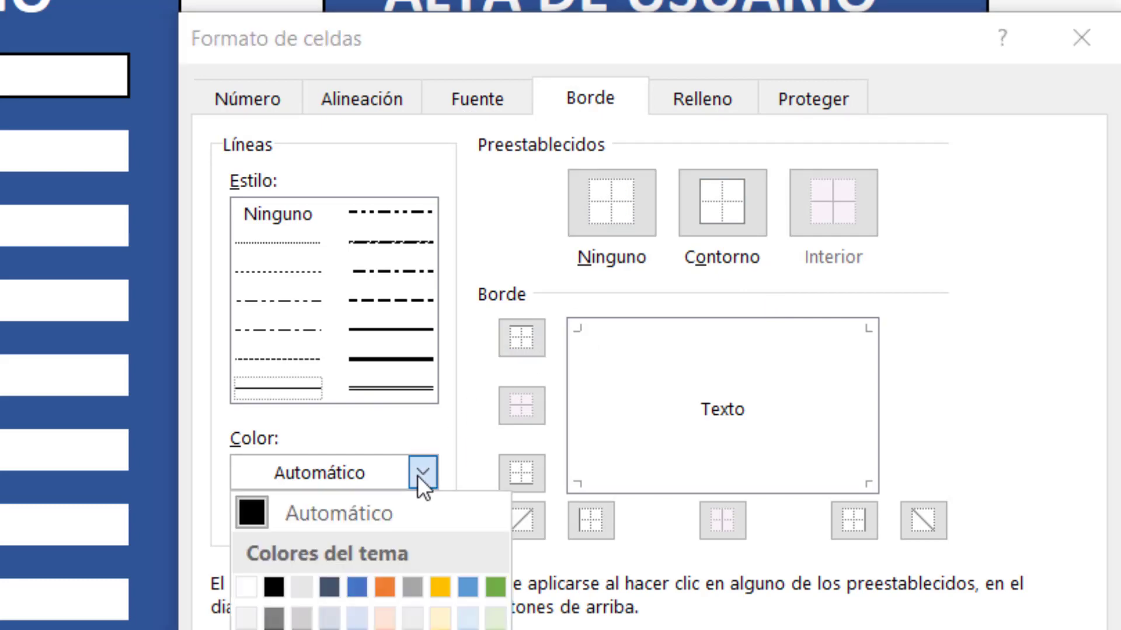
left_click(245, 584)
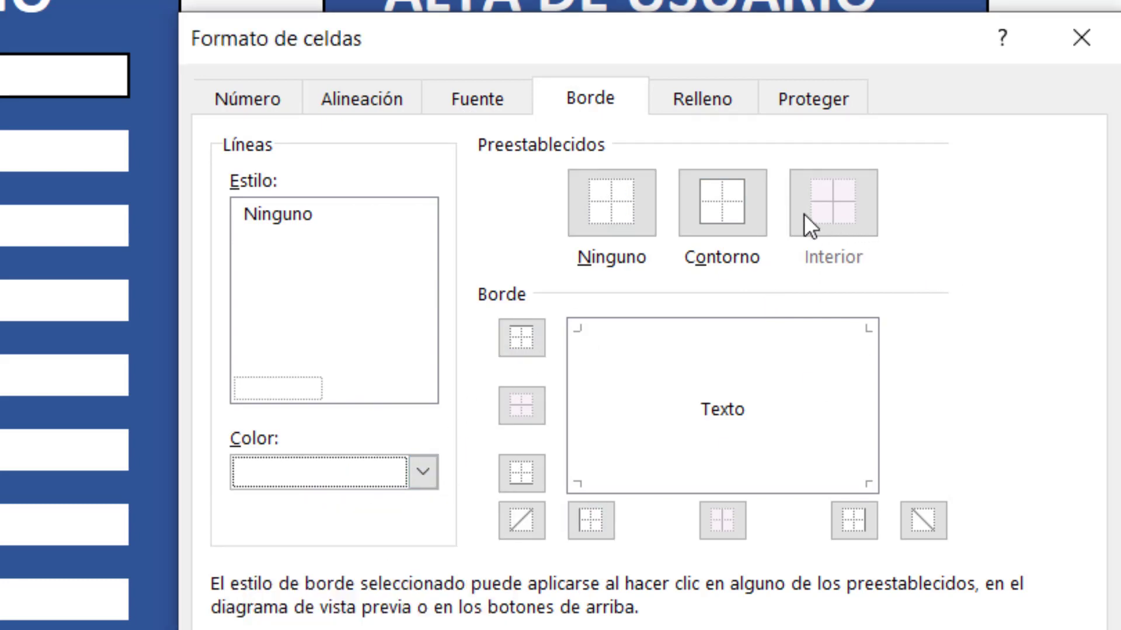
left_click(727, 202)
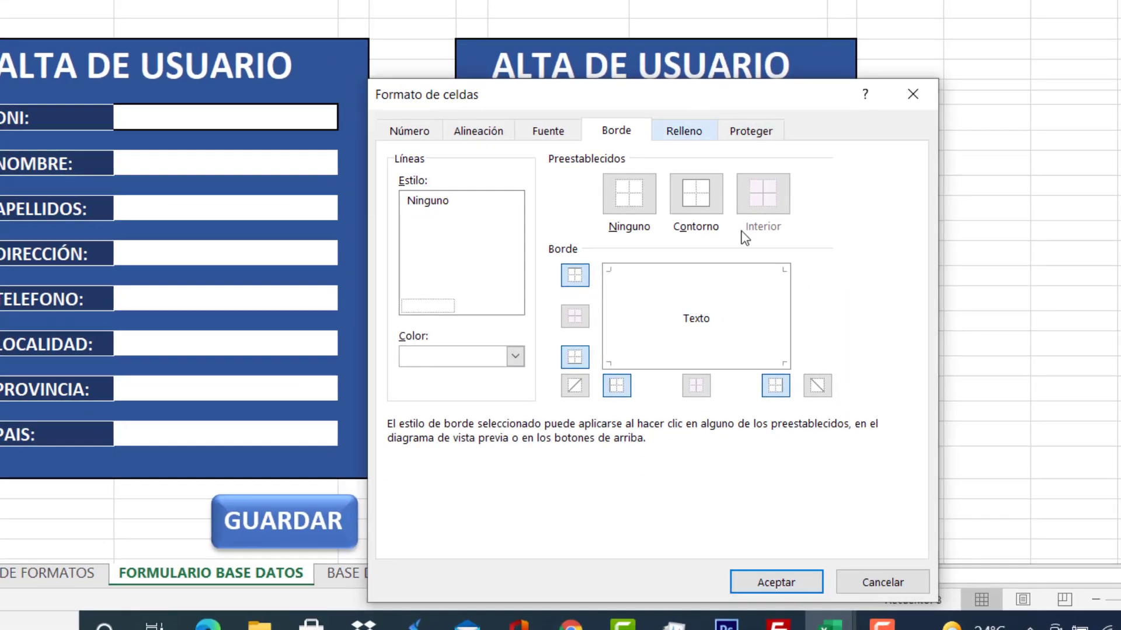
left_click(776, 582)
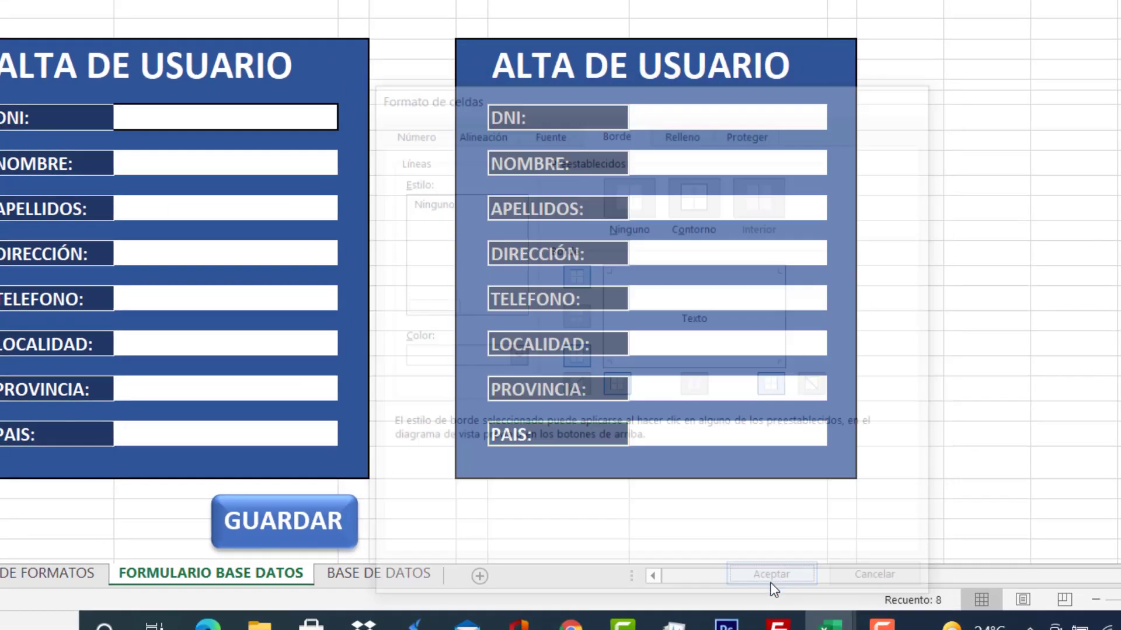
Inspect the second form's bordered labels and glance at the empty BASE DE DATOS sheet.
left_click(565, 116)
left_click(577, 159)
left_click(581, 205)
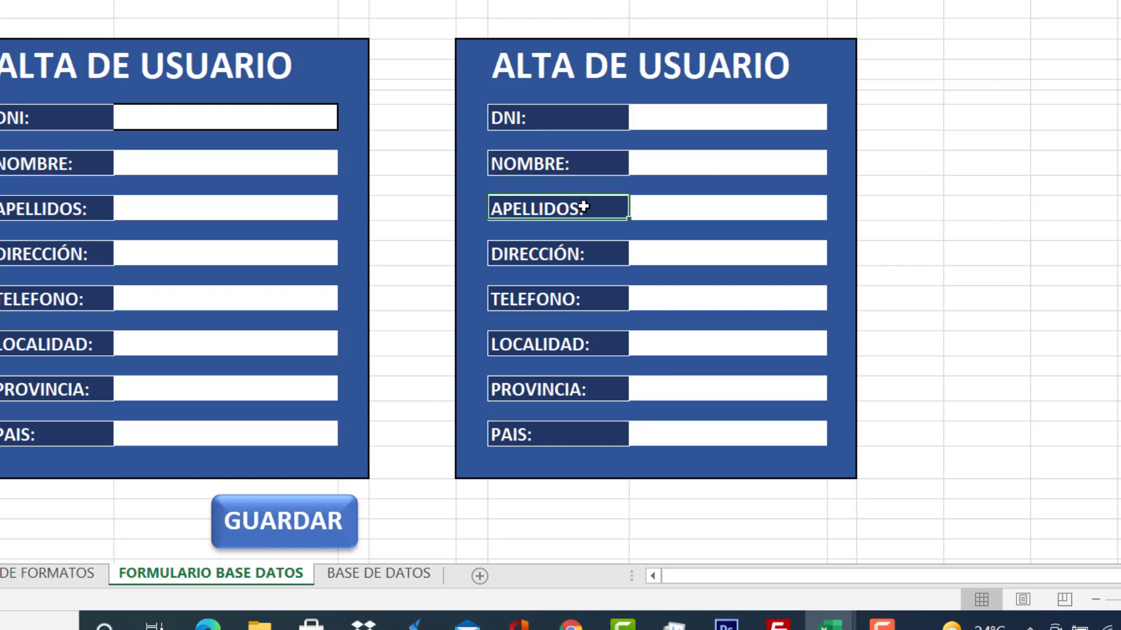
left_click(578, 255)
left_click(576, 300)
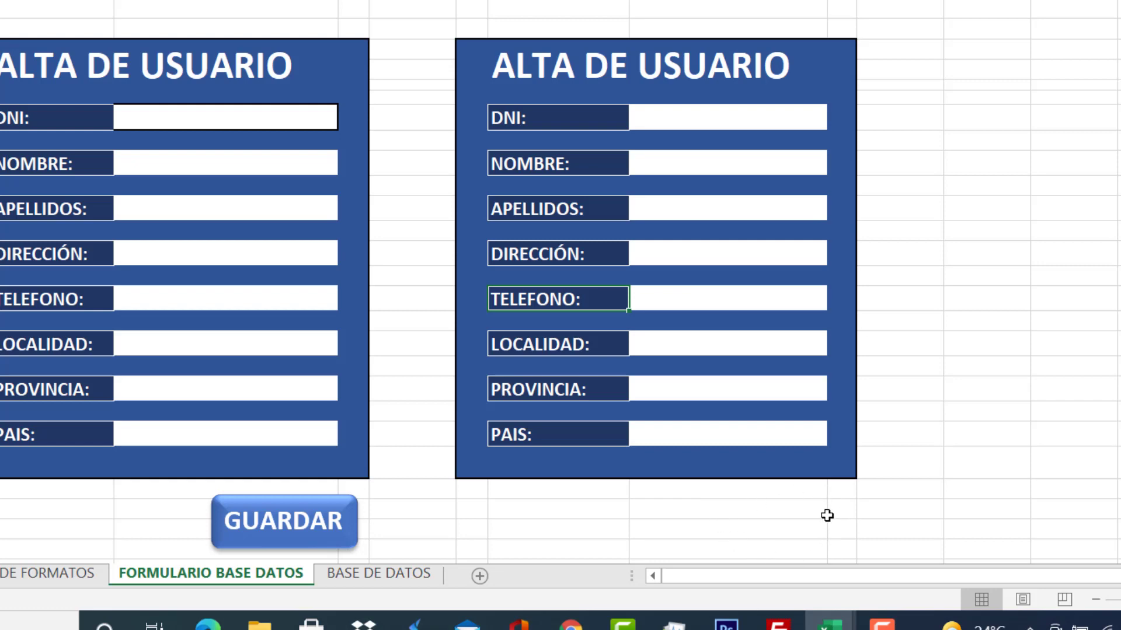
left_click(390, 574)
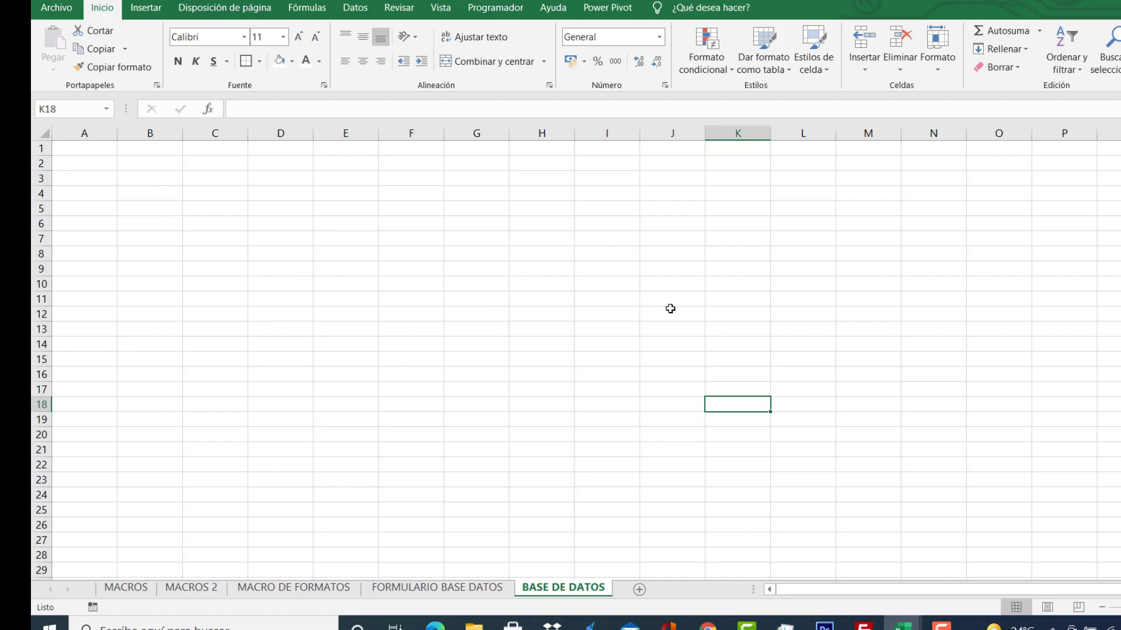
left_click(462, 588)
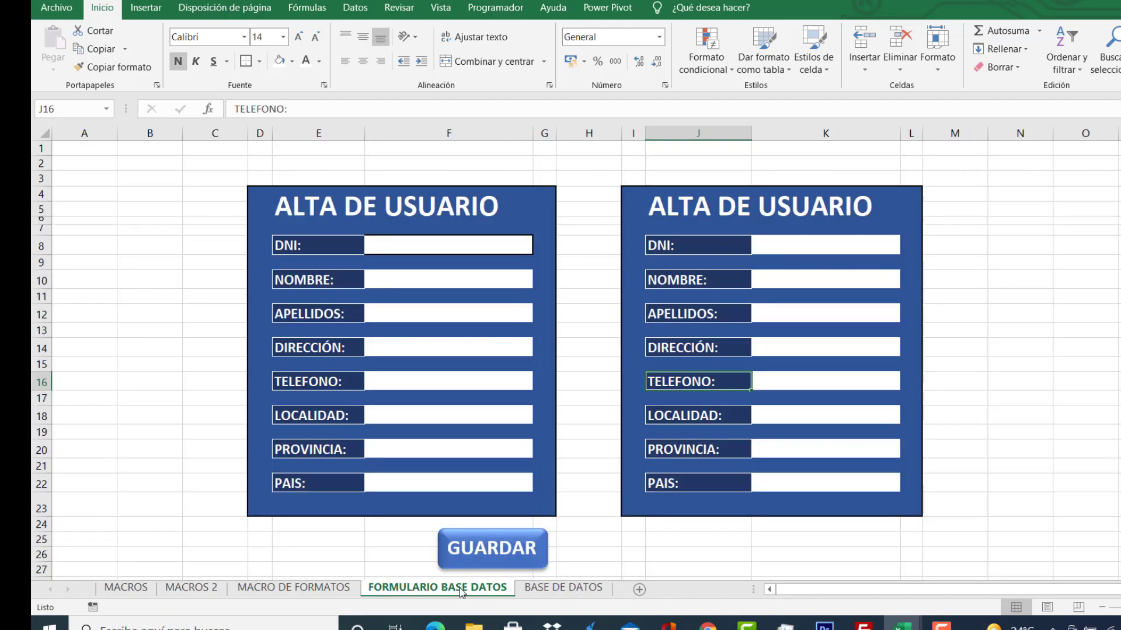
Multi-select the labels DNI:, NOMBRE:, APELLIDOS:, DIRECCIÓN:, TELEFONO:, LOCALIDAD:, PROVINCIA:, PAIS: (J8–J22).
left_click(680, 247)
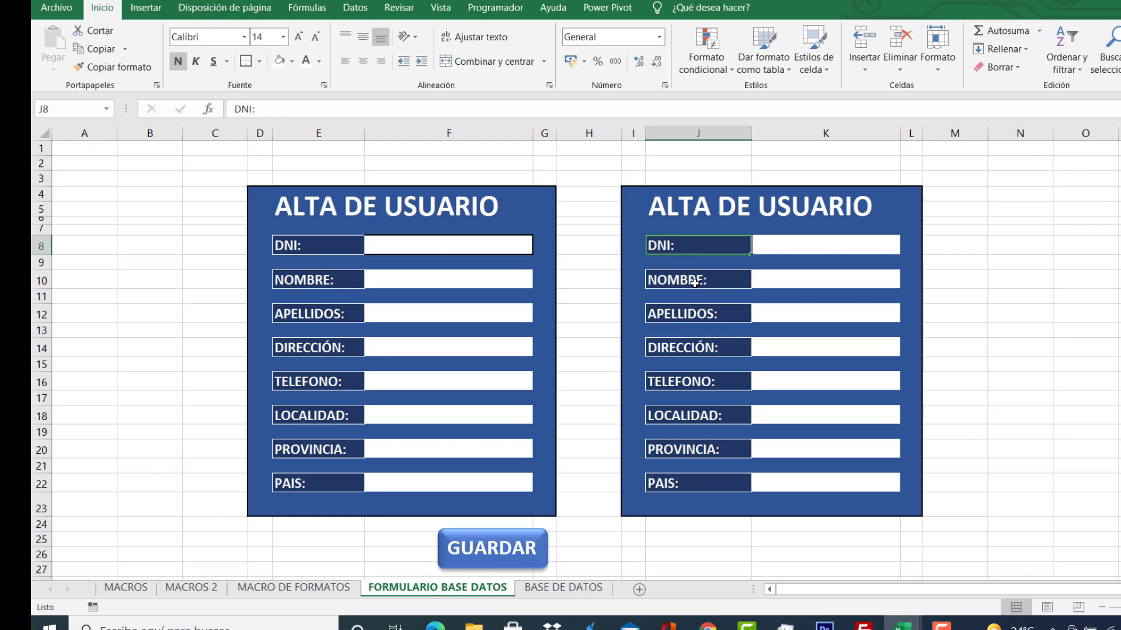
left_click(694, 283, "ctrl")
left_click(698, 318, "ctrl")
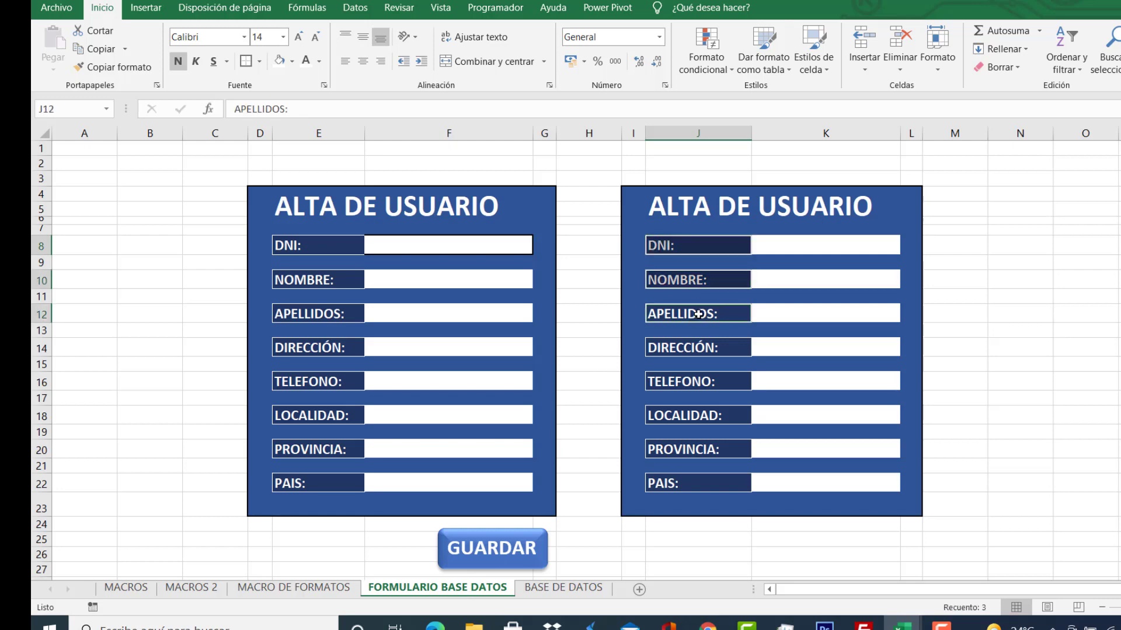
left_click(697, 345, "ctrl")
left_click(695, 381, "ctrl")
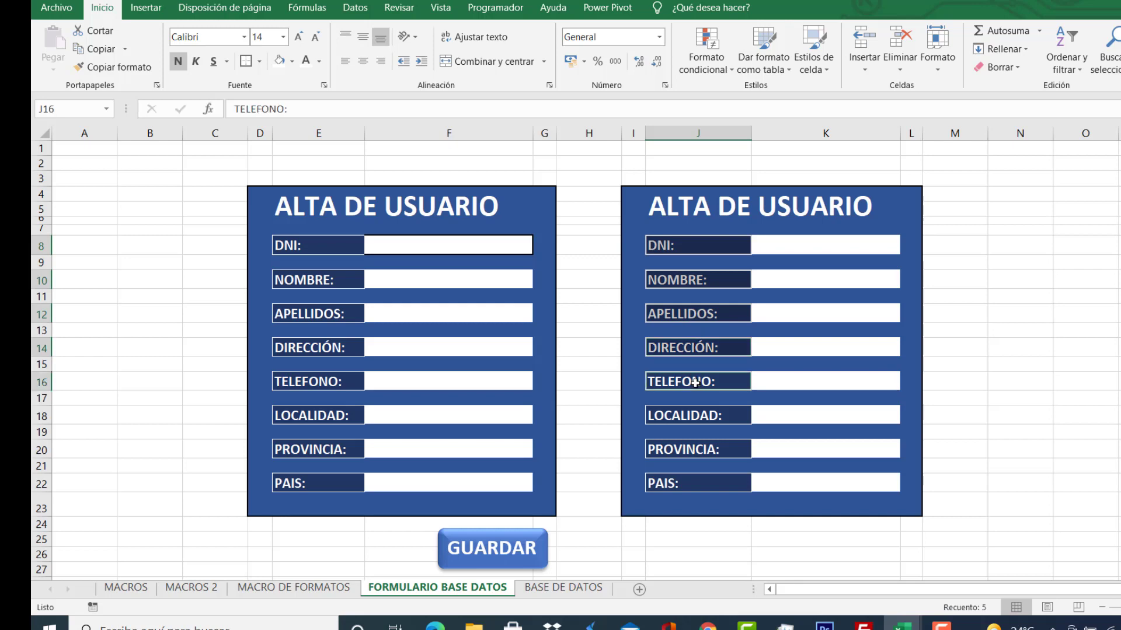
left_click(691, 415, "ctrl")
left_click(695, 450, "ctrl")
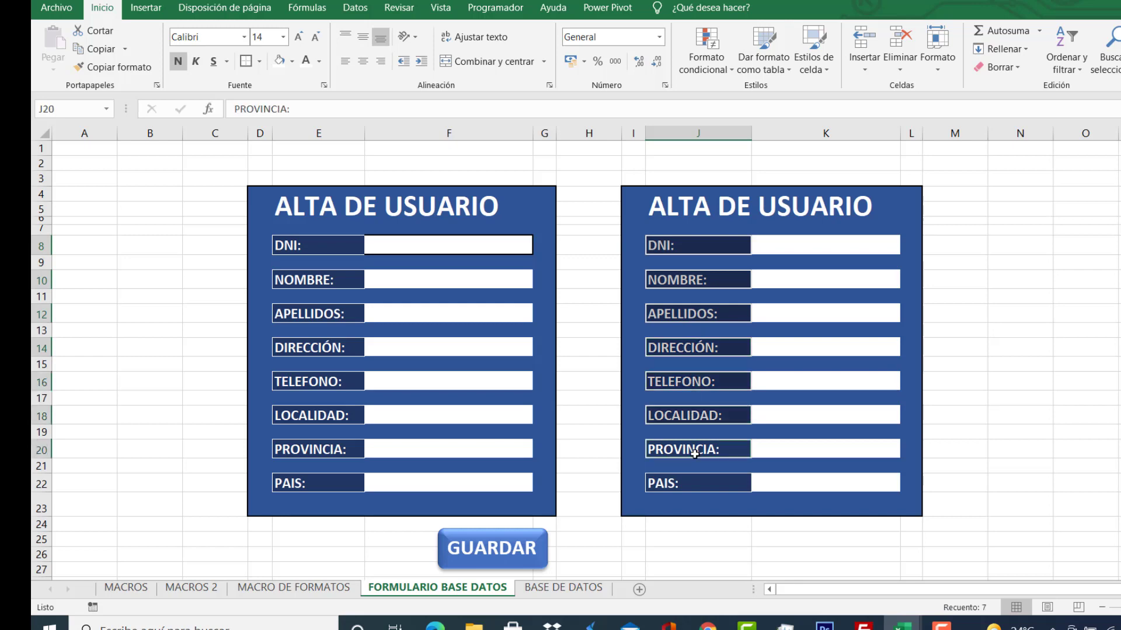
left_click(697, 485, "ctrl")
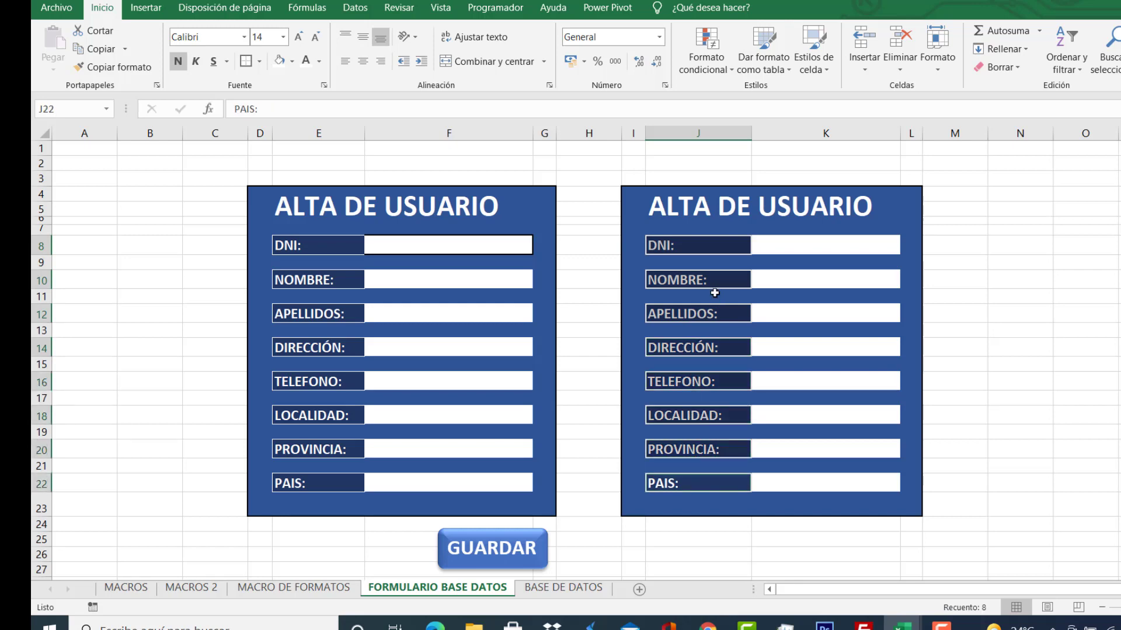
Copy the DNI:–PAIS: labels and paste them with Transponer into A1:H1 of BASE DE DATOS.
right_click(708, 246)
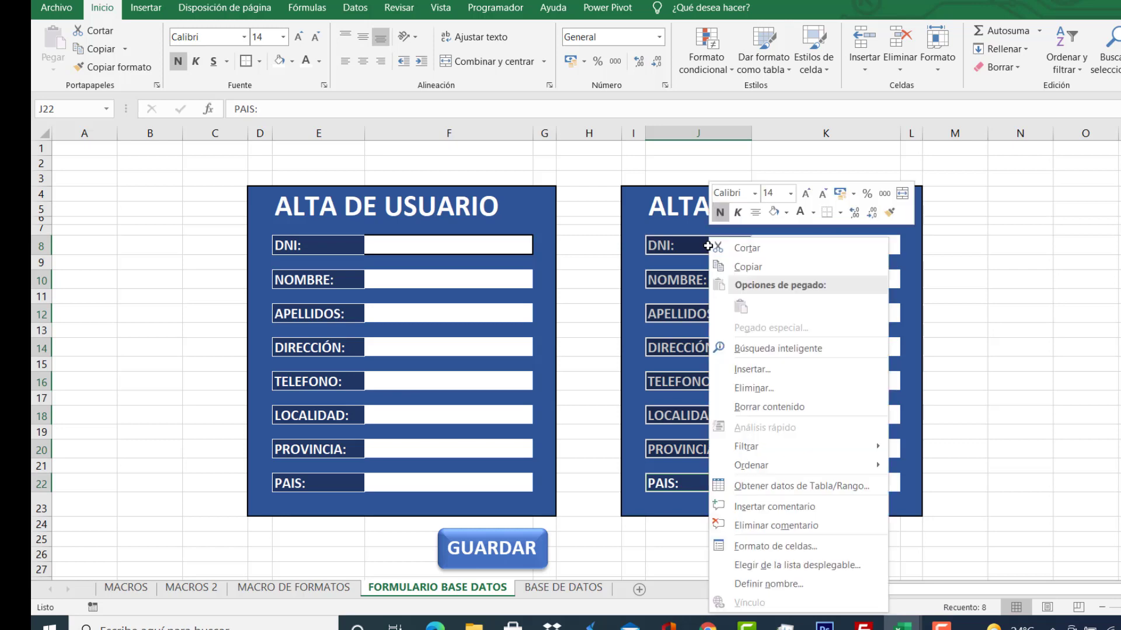
left_click(728, 270)
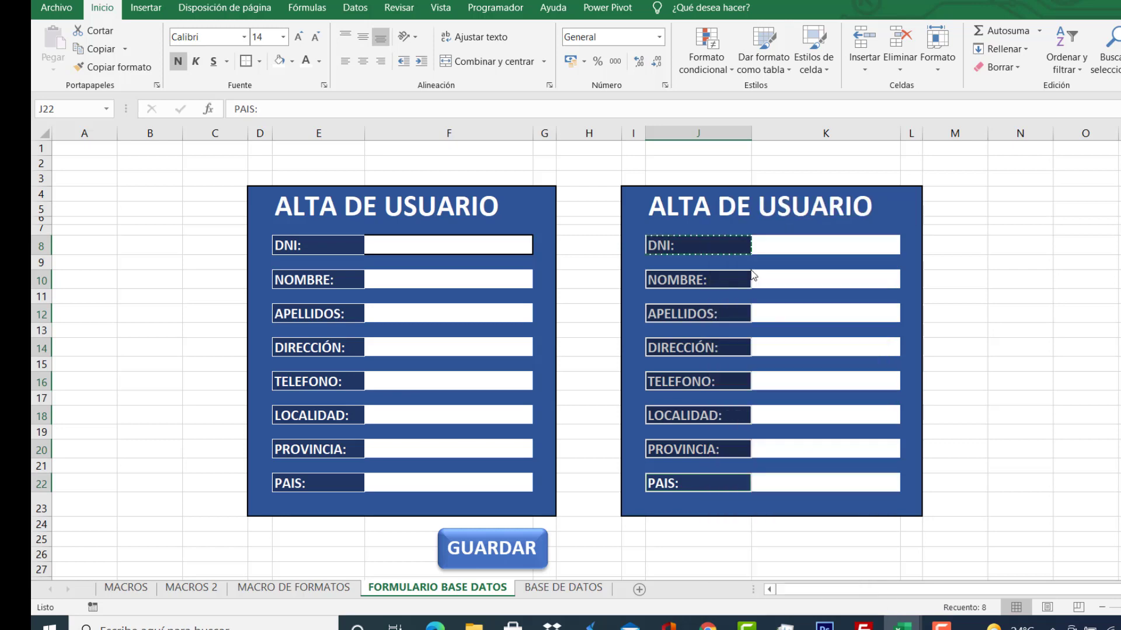
left_click(564, 594)
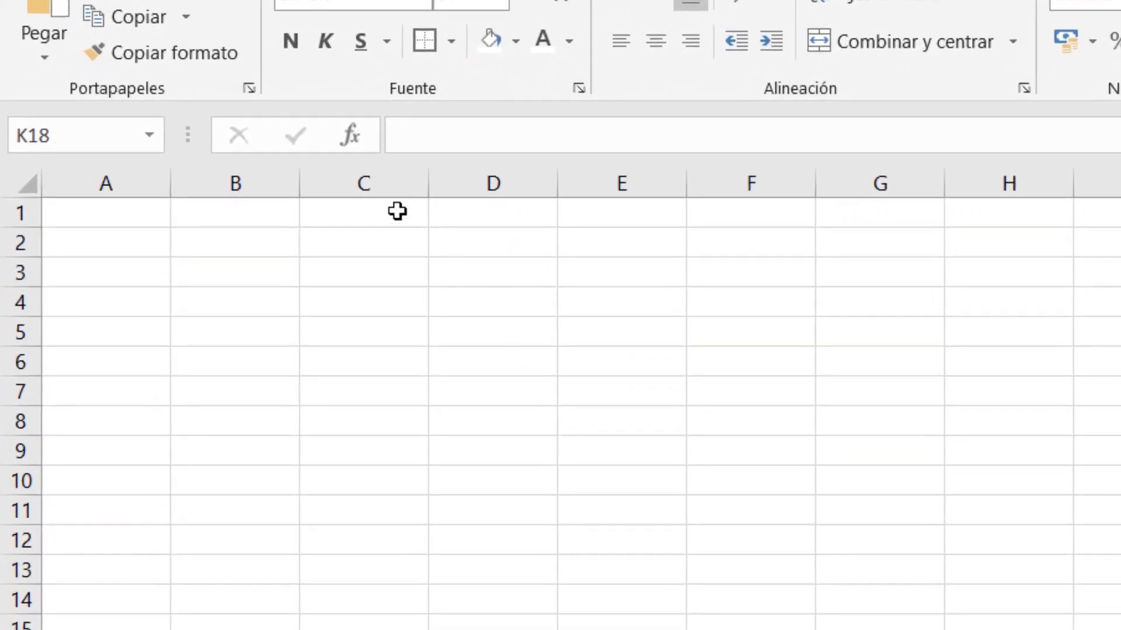
left_click(119, 210)
right_click(119, 211)
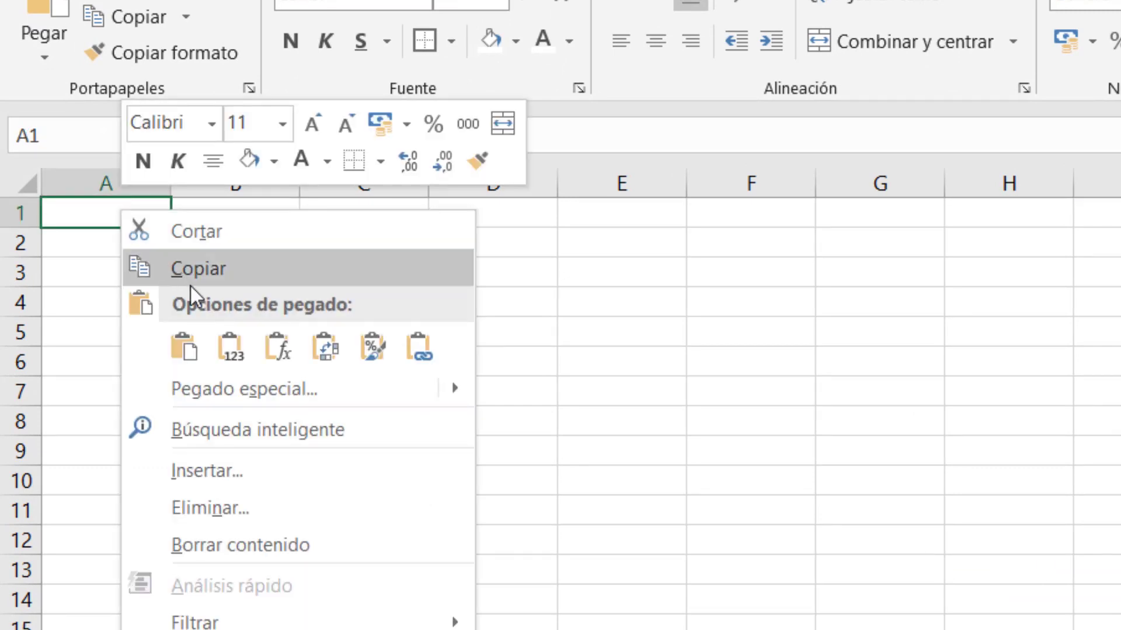
left_click(275, 390)
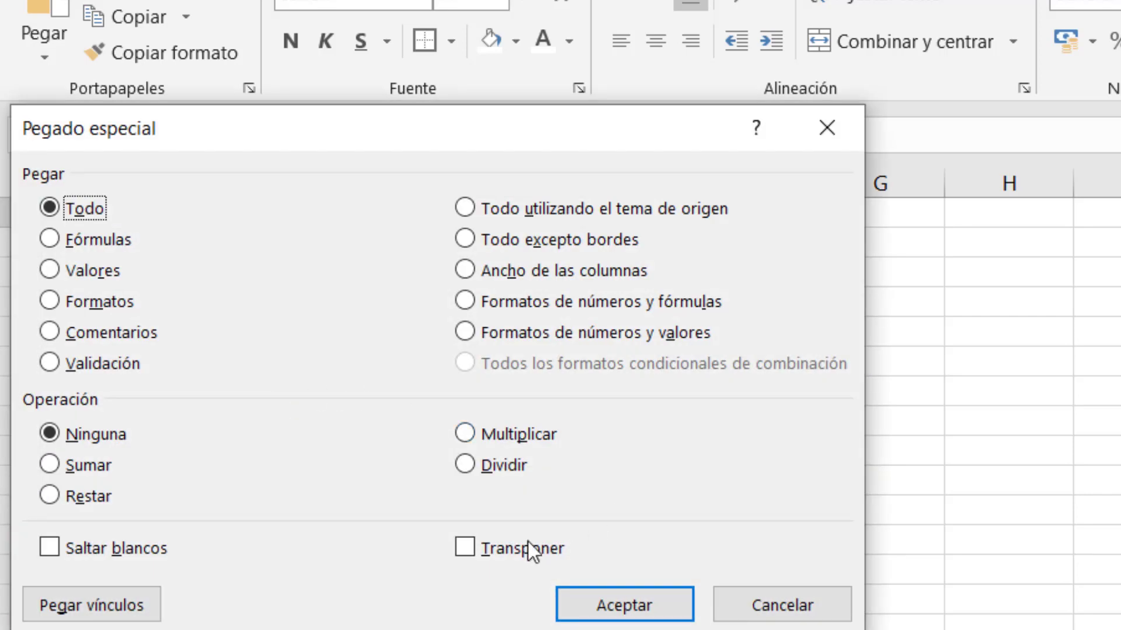
left_click(466, 547)
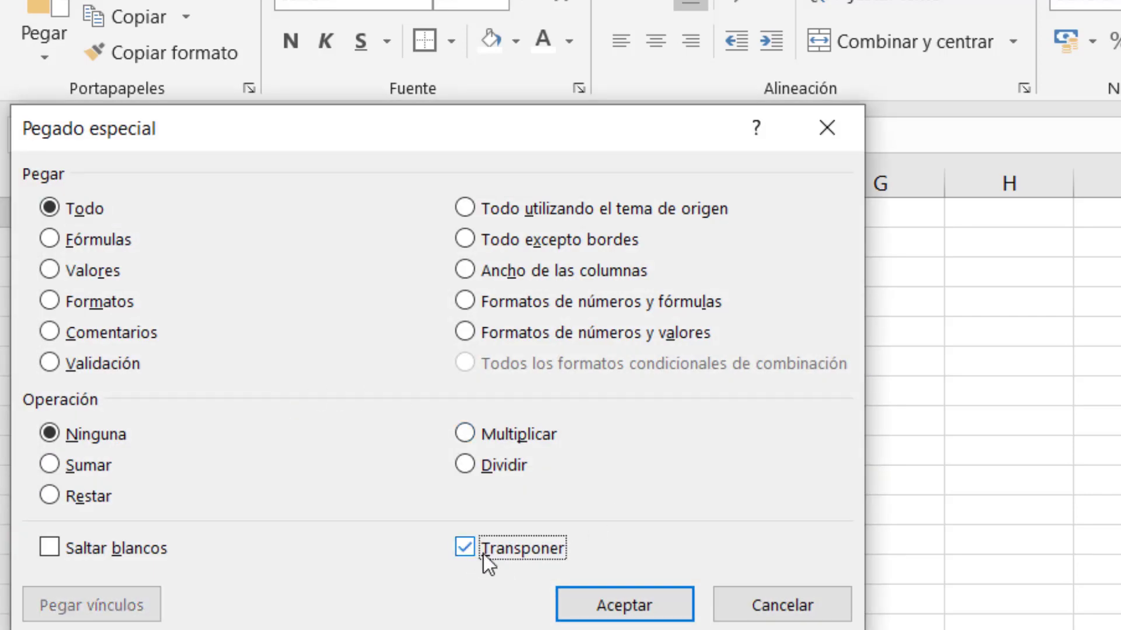
left_click(620, 608)
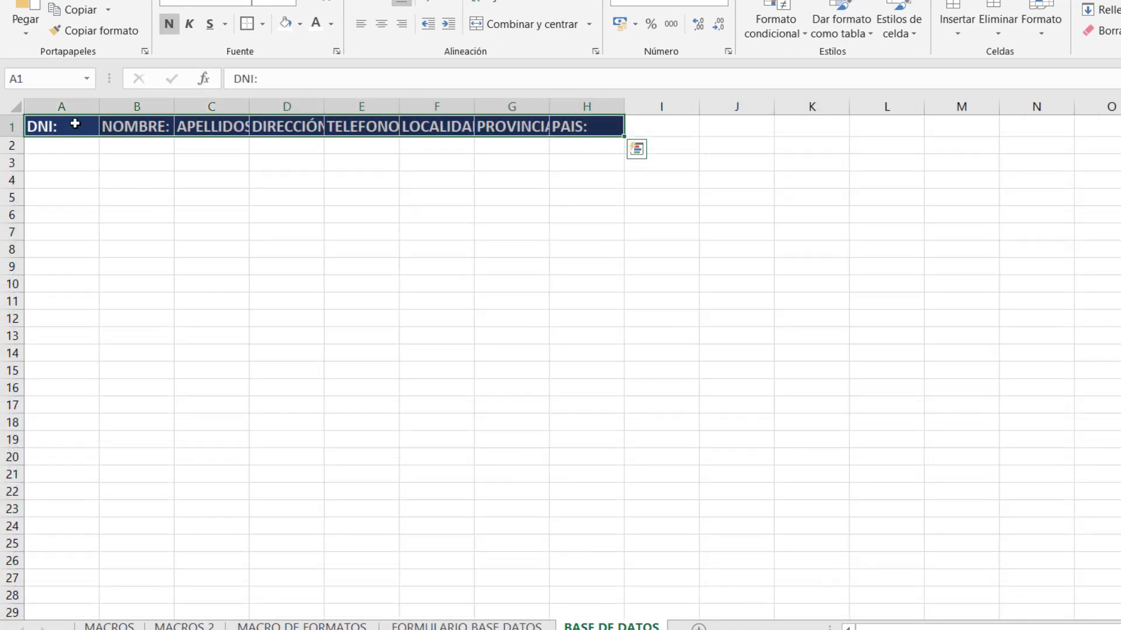
Dismiss a reopened Pegado especial, then auto-fit columns C–G to their header labels.
right_click(76, 124)
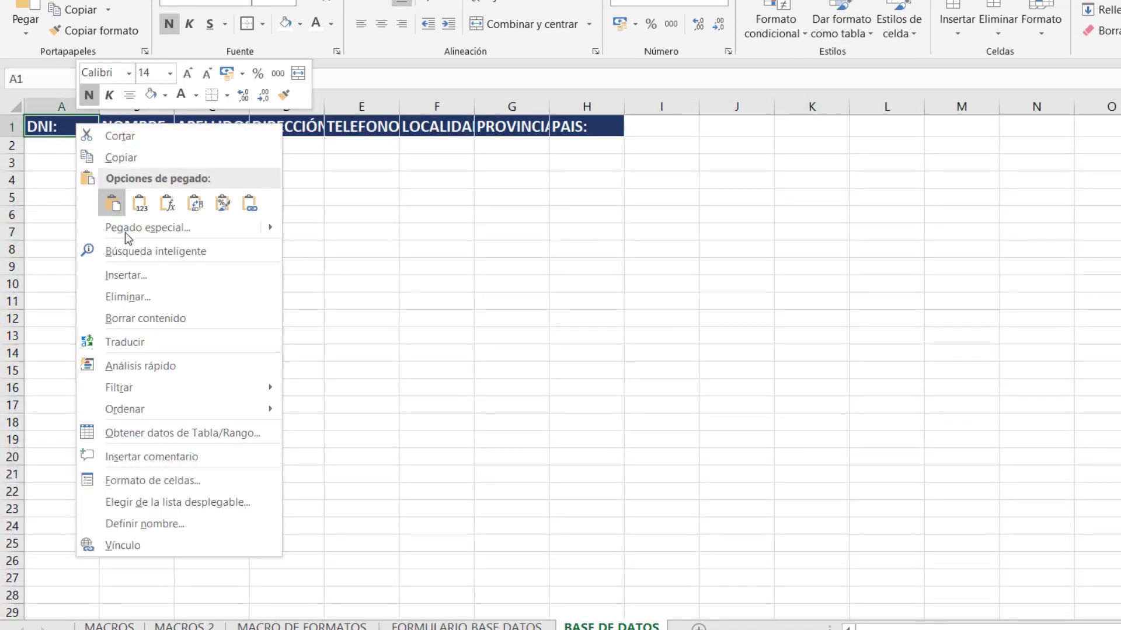
left_click(161, 227)
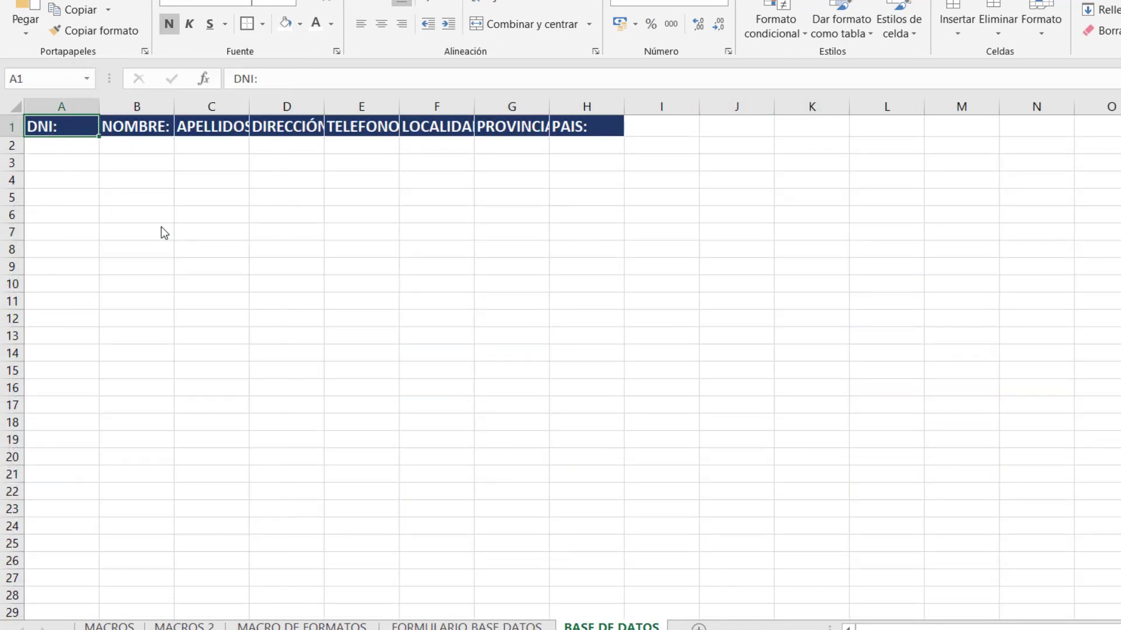
left_click(455, 350)
double_click(250, 106)
double_click(336, 107)
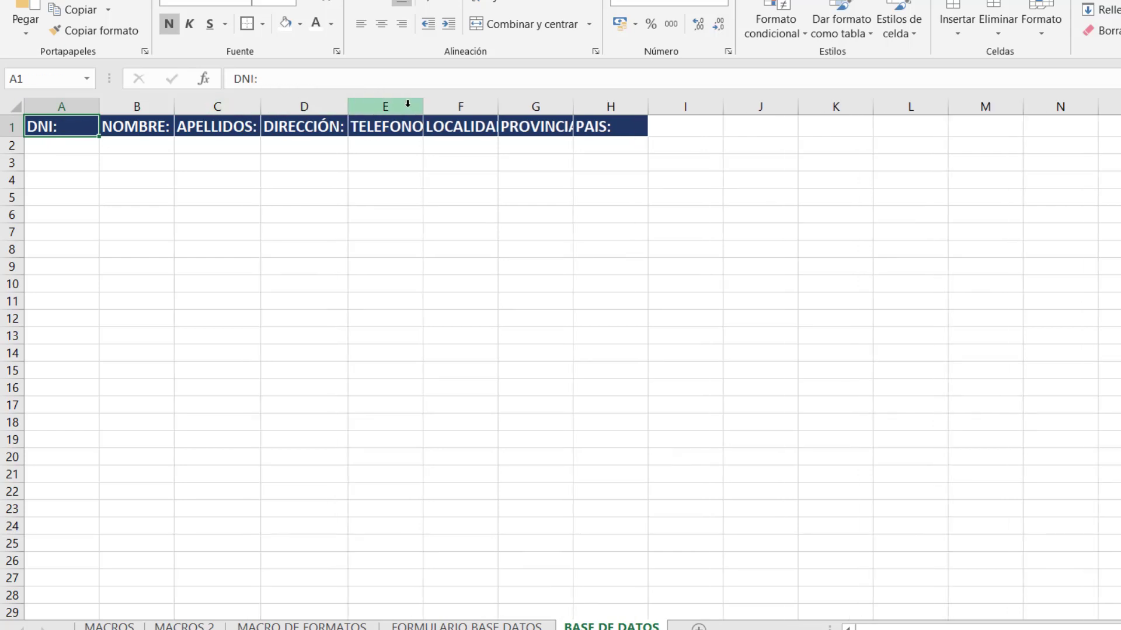
double_click(425, 106)
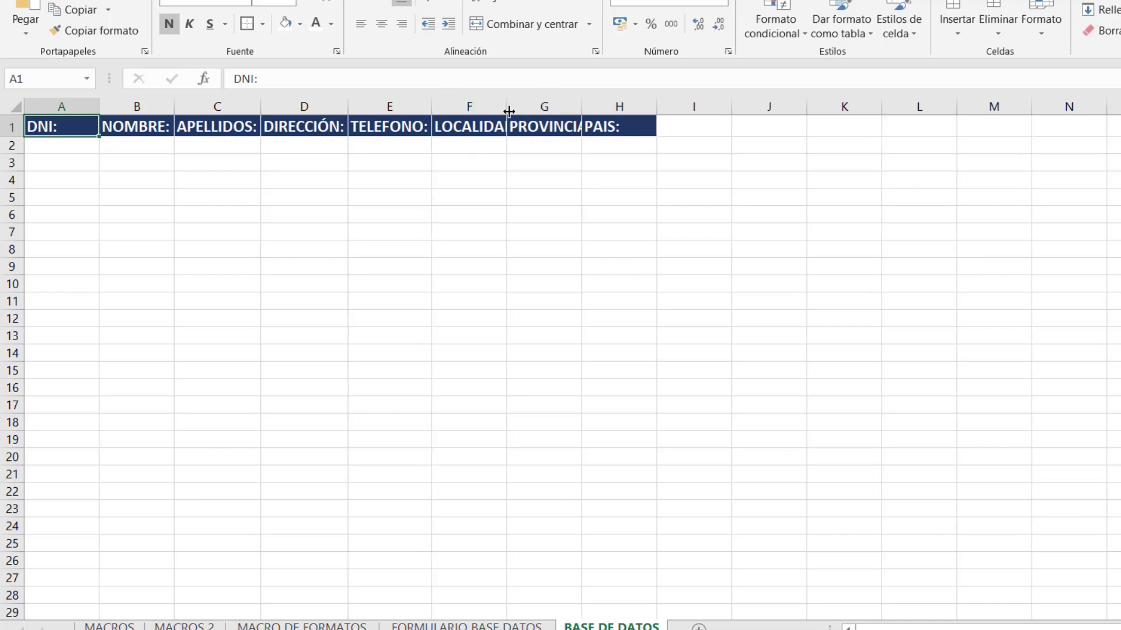
double_click(508, 106)
double_click(598, 106)
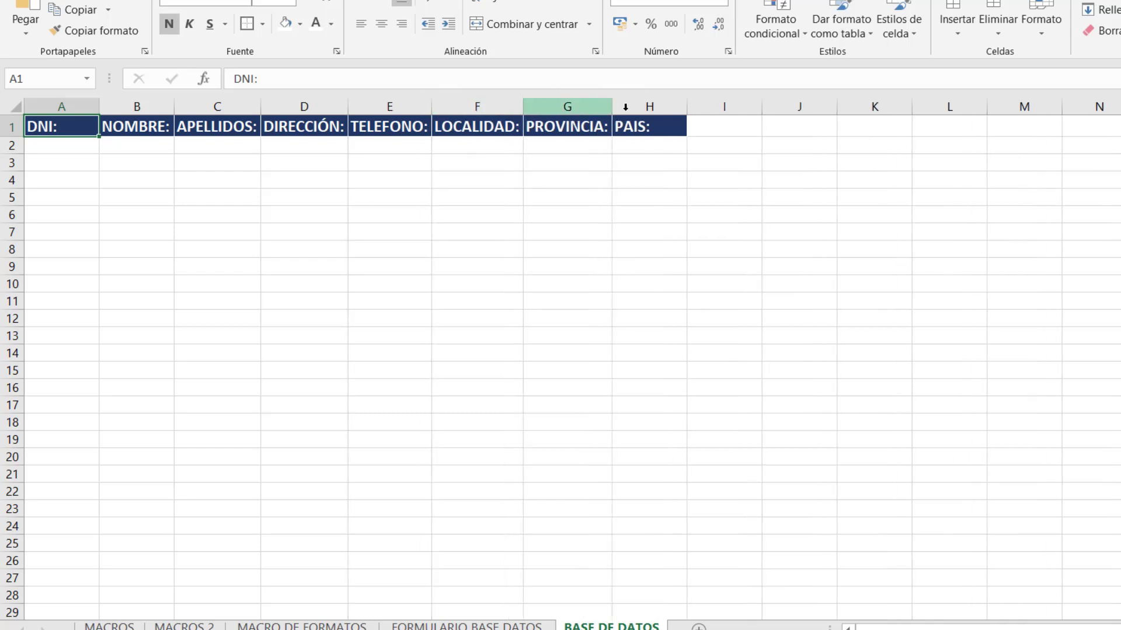
left_click(241, 198)
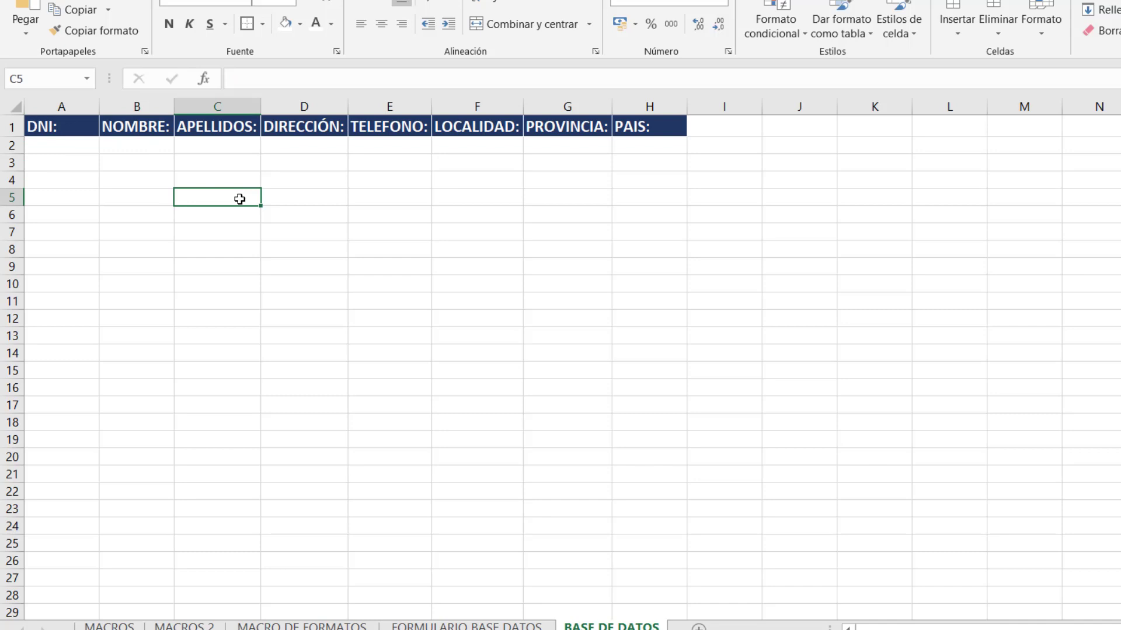
Drag the column borders to widen columns B through G further.
left_click_drag(261, 105, 333, 105)
left_click_drag(419, 106, 475, 105)
left_click_drag(558, 105, 582, 105)
left_click_drag(675, 109, 693, 109)
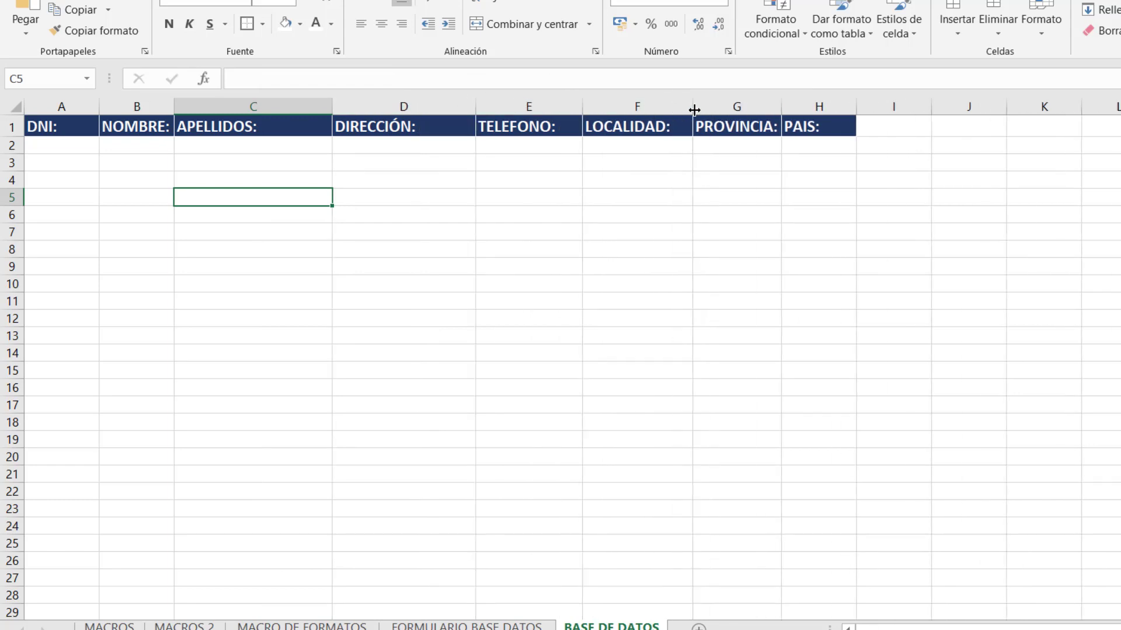
left_click_drag(783, 108, 794, 108)
left_click_drag(721, 96, 722, 96)
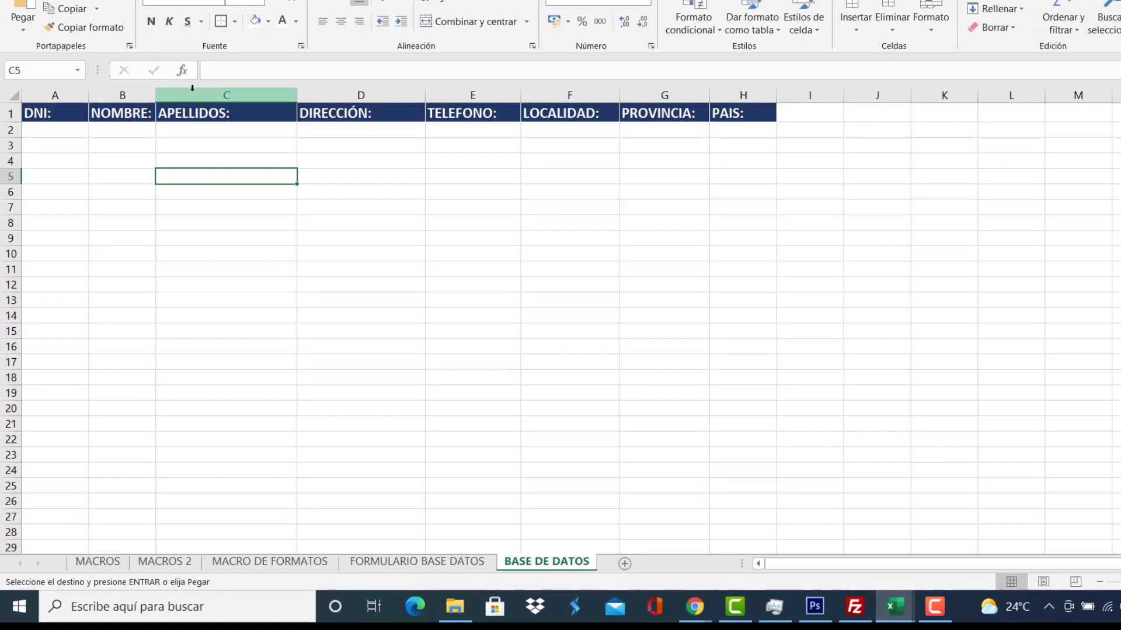
left_click_drag(160, 94, 194, 93)
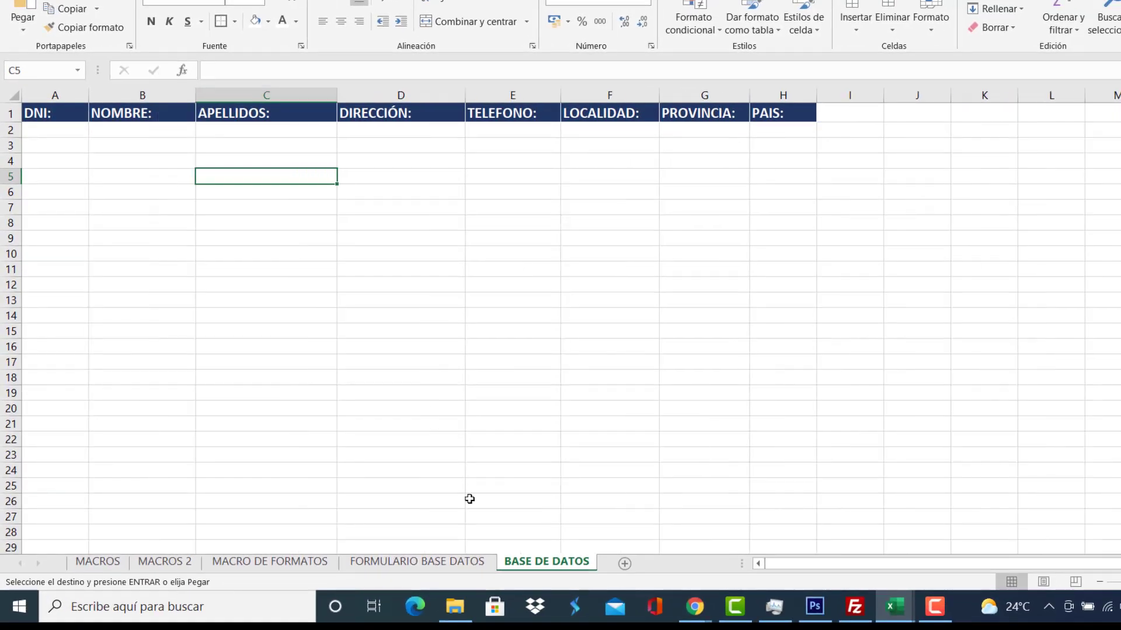
left_click(435, 565)
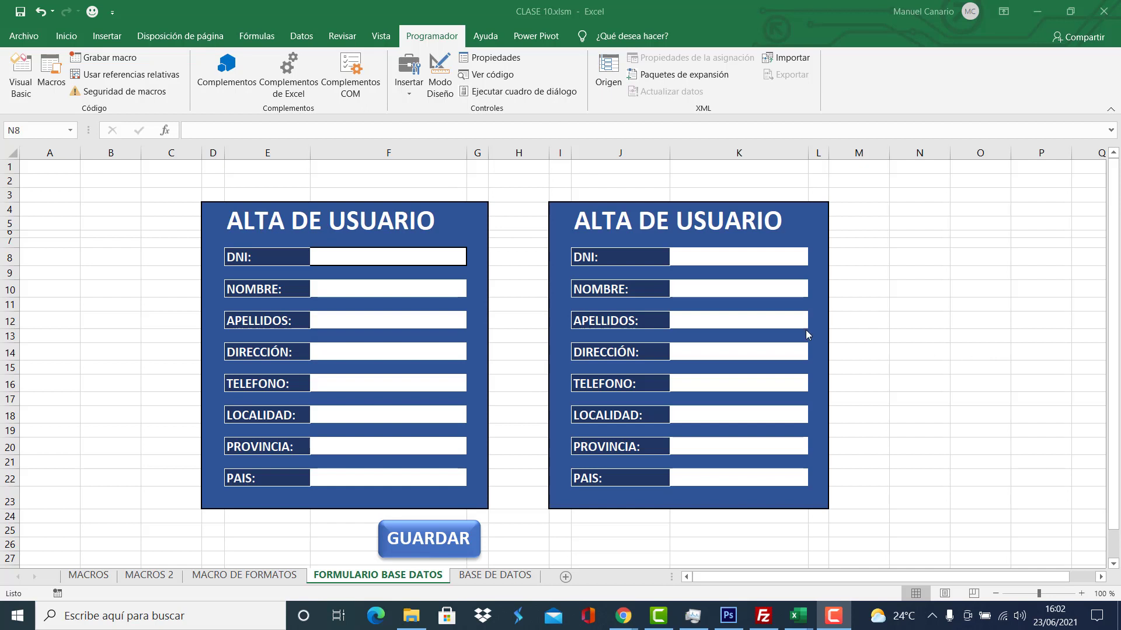
left_click(738, 255)
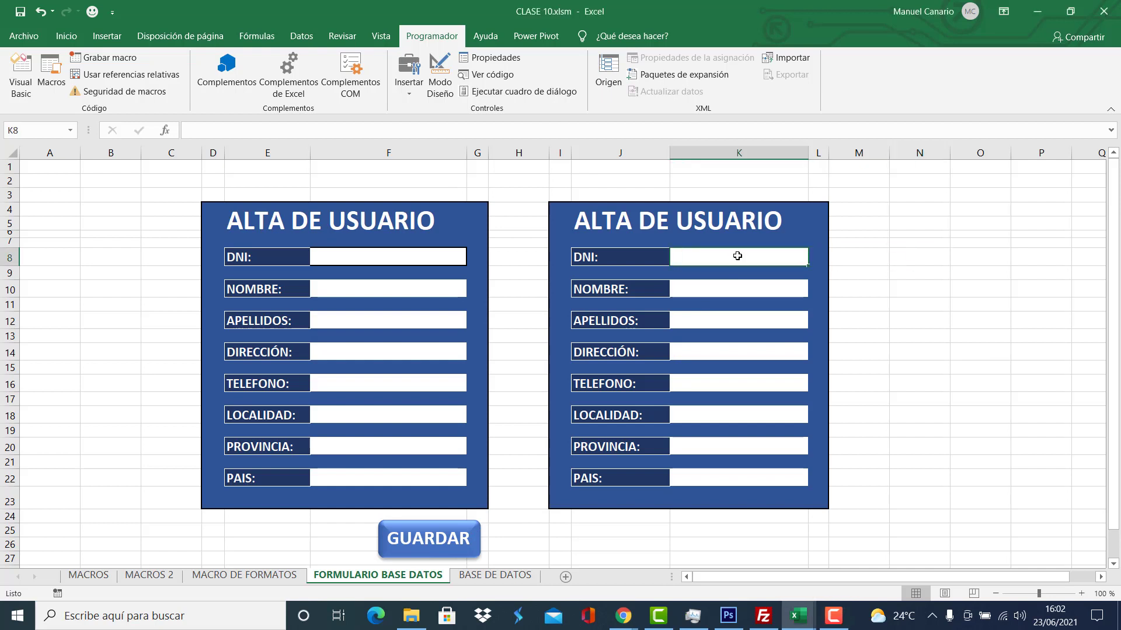
left_click(731, 287)
left_click(721, 318)
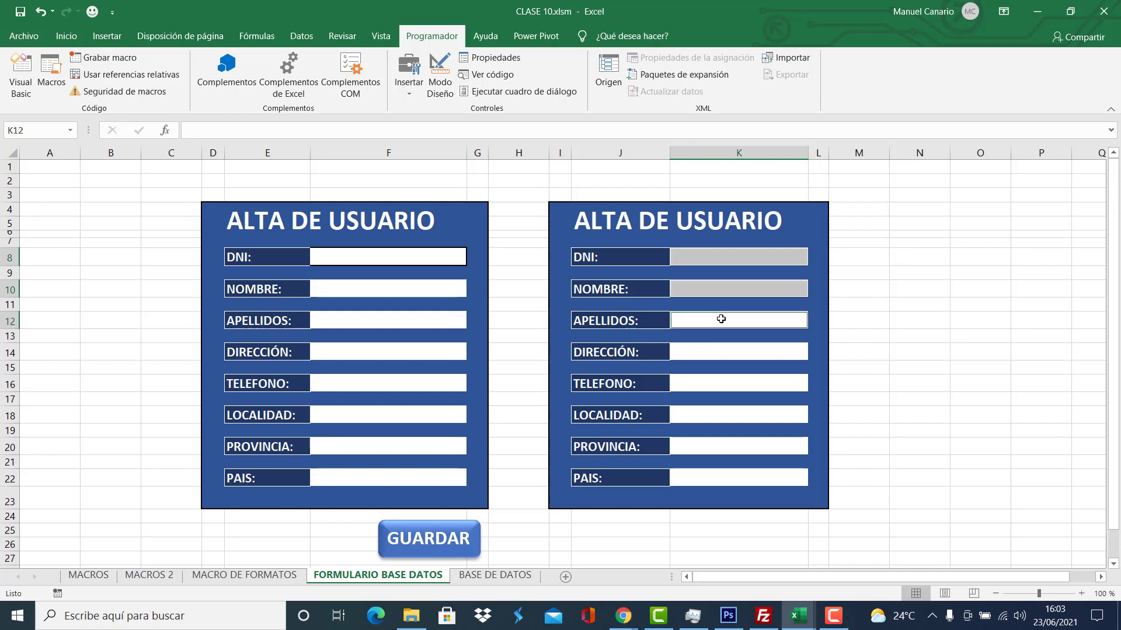
left_click(730, 357)
left_click(734, 383)
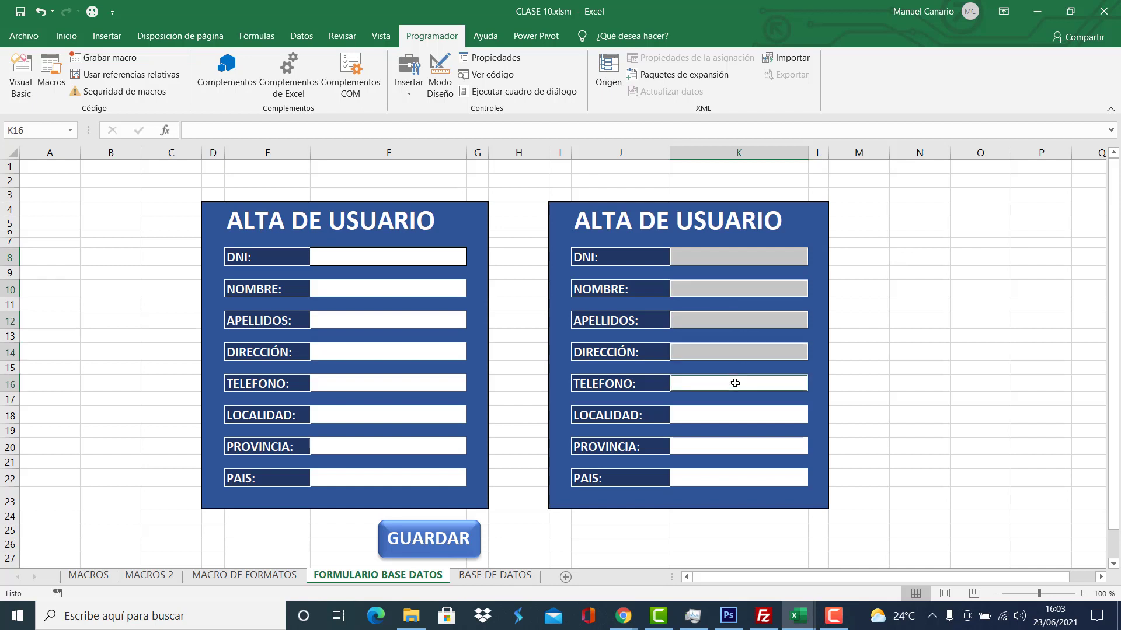
left_click(742, 422)
left_click(741, 448)
left_click(743, 479)
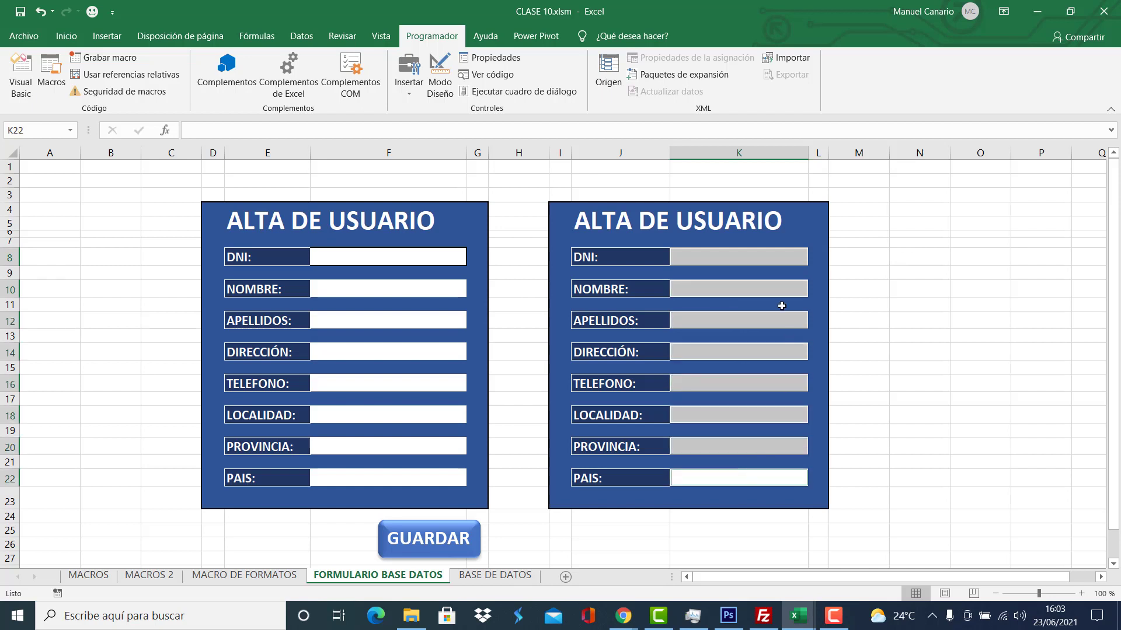
left_click(874, 289)
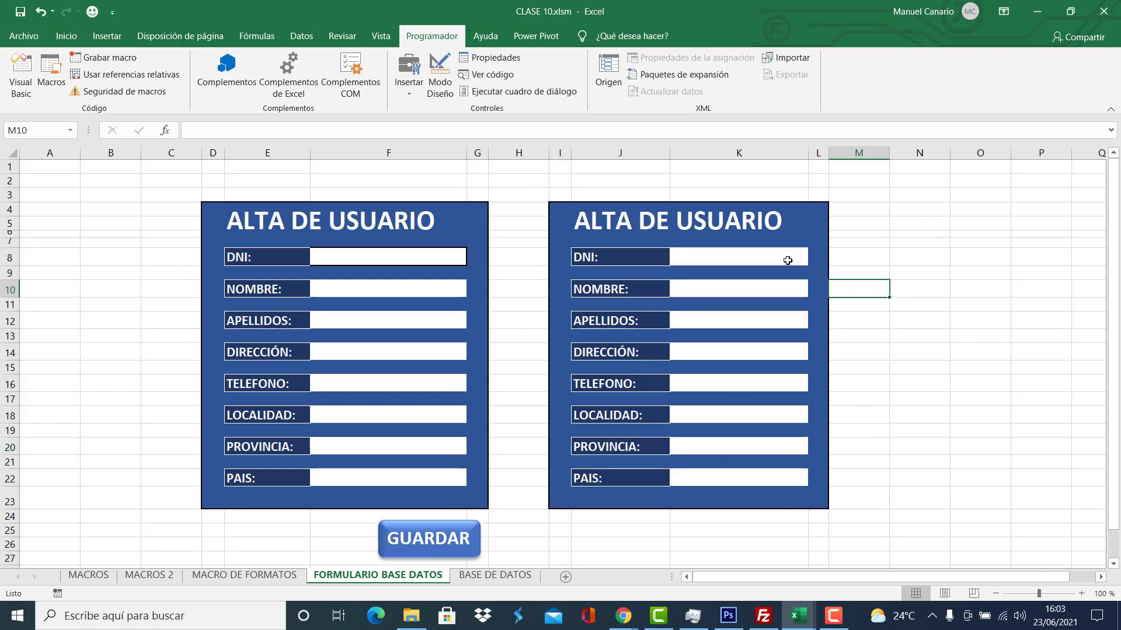
left_click(494, 575)
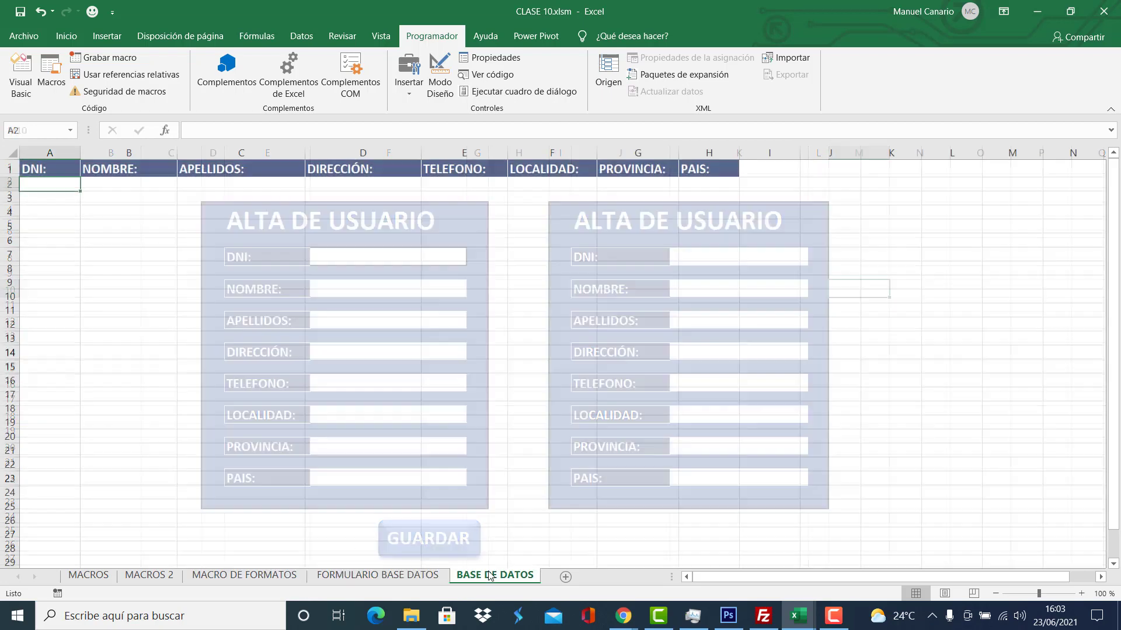
left_click(35, 190)
left_click_drag(43, 185, 699, 185)
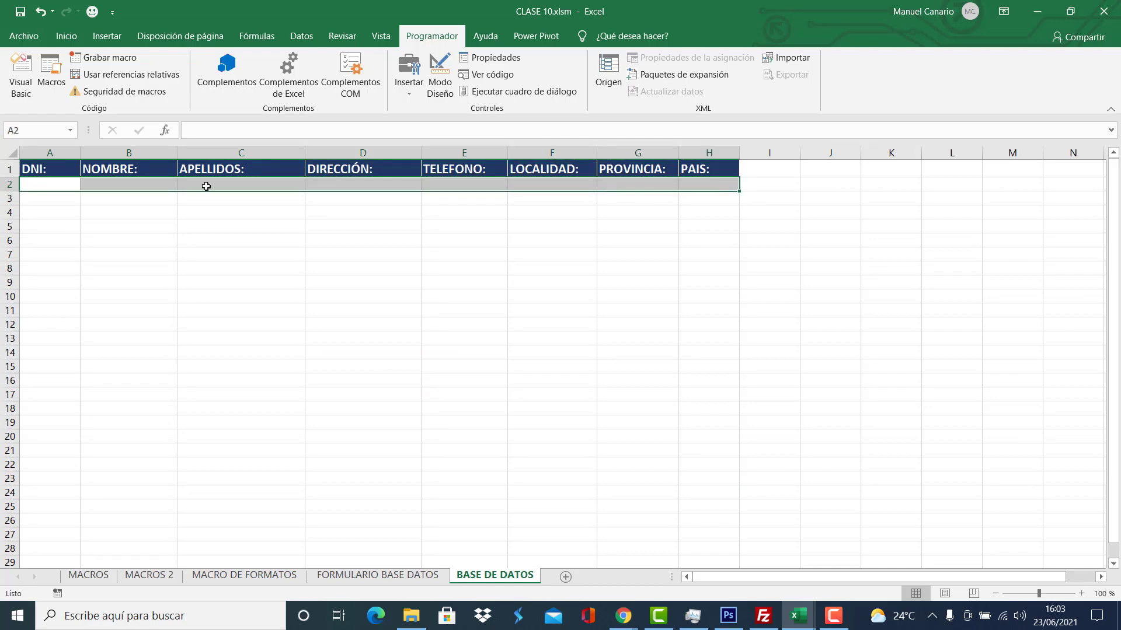
left_click(42, 186)
left_click(435, 575)
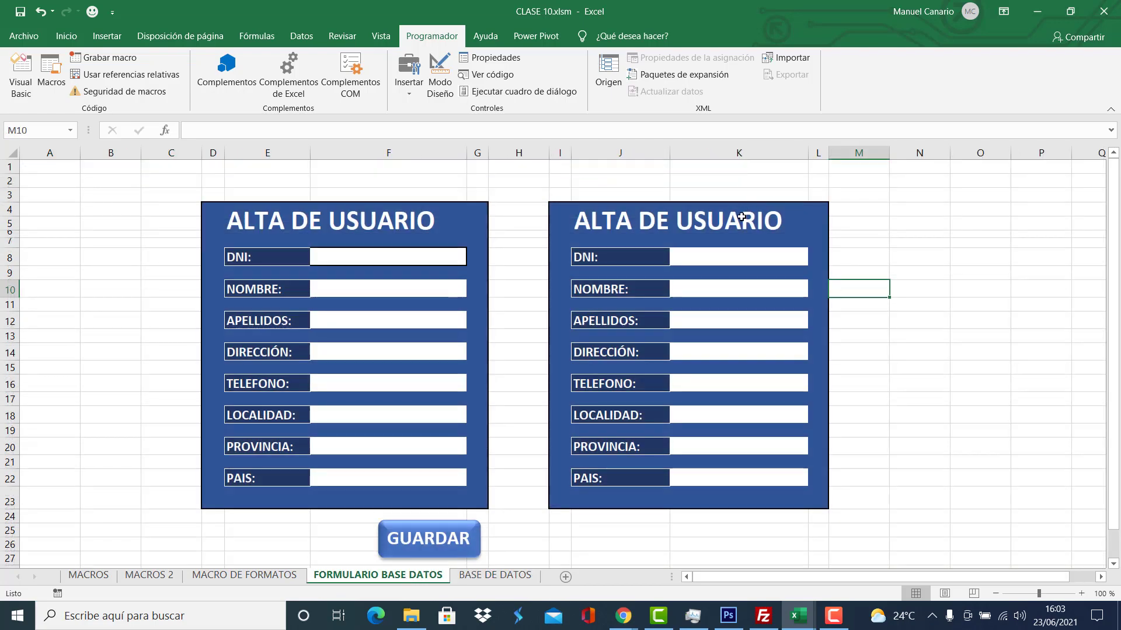
left_click(739, 256)
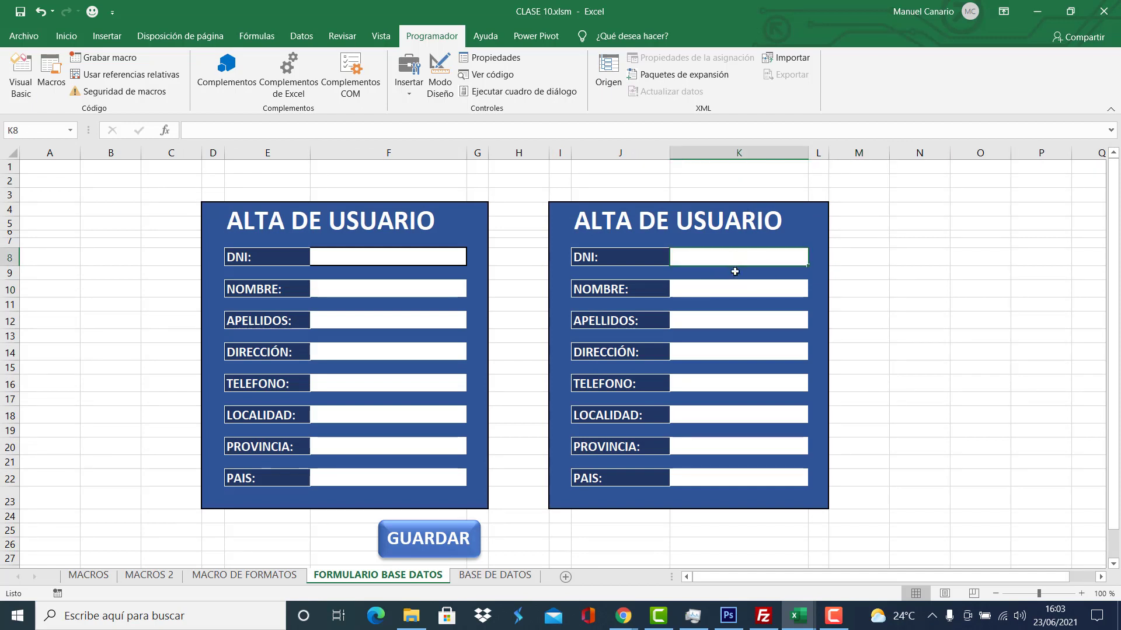
left_click(736, 288)
left_click(740, 320)
left_click(741, 352)
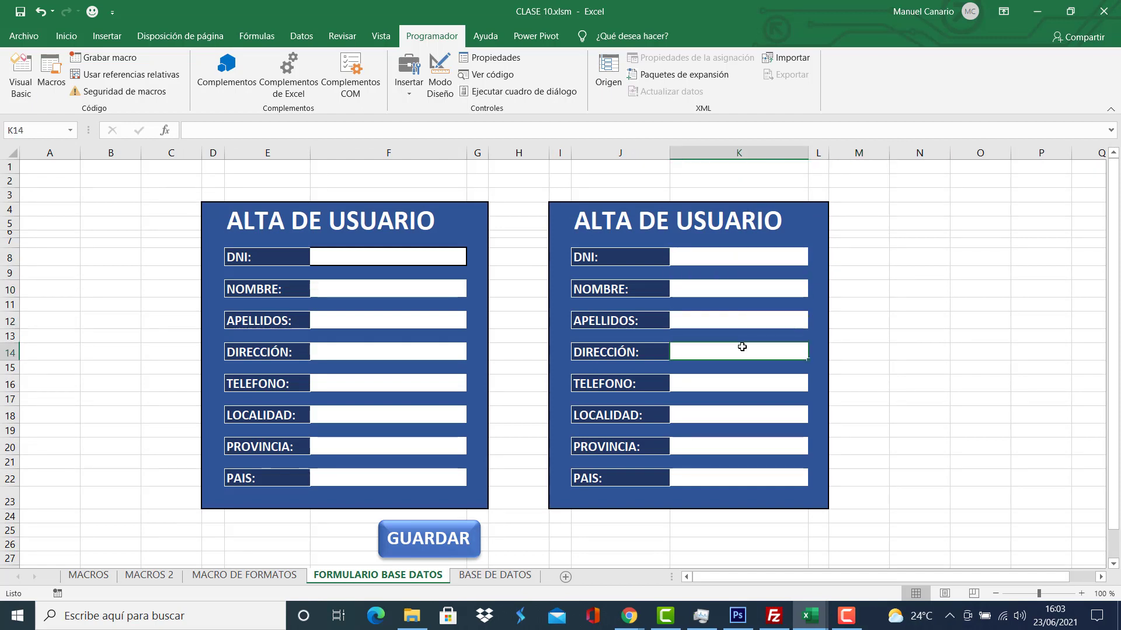
left_click(745, 385)
left_click(740, 418)
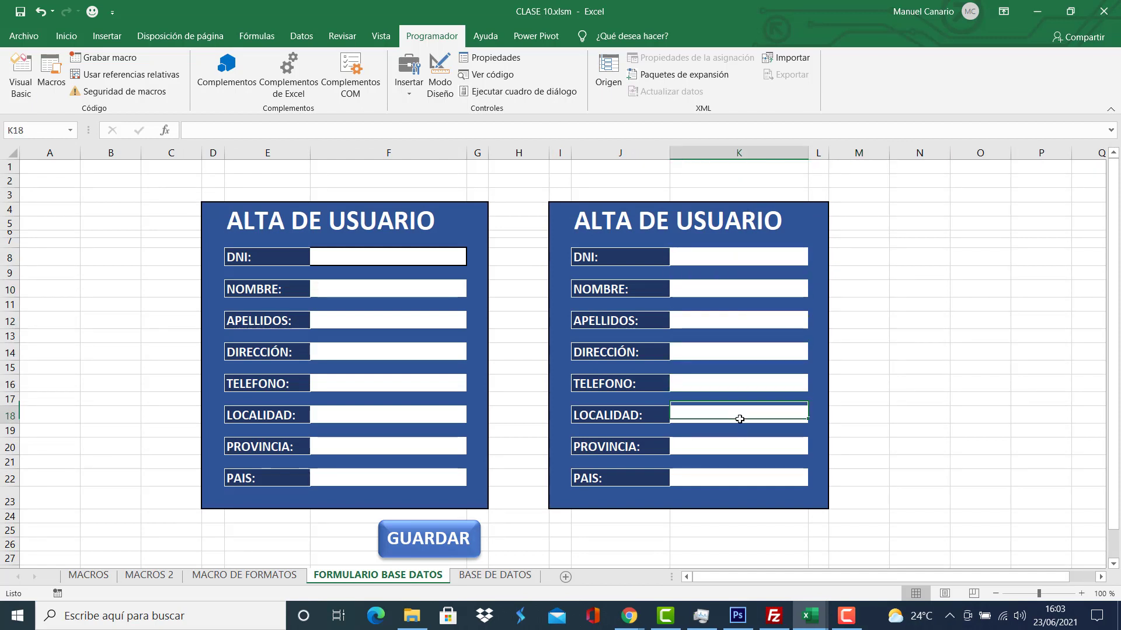
left_click(738, 450)
left_click(734, 479)
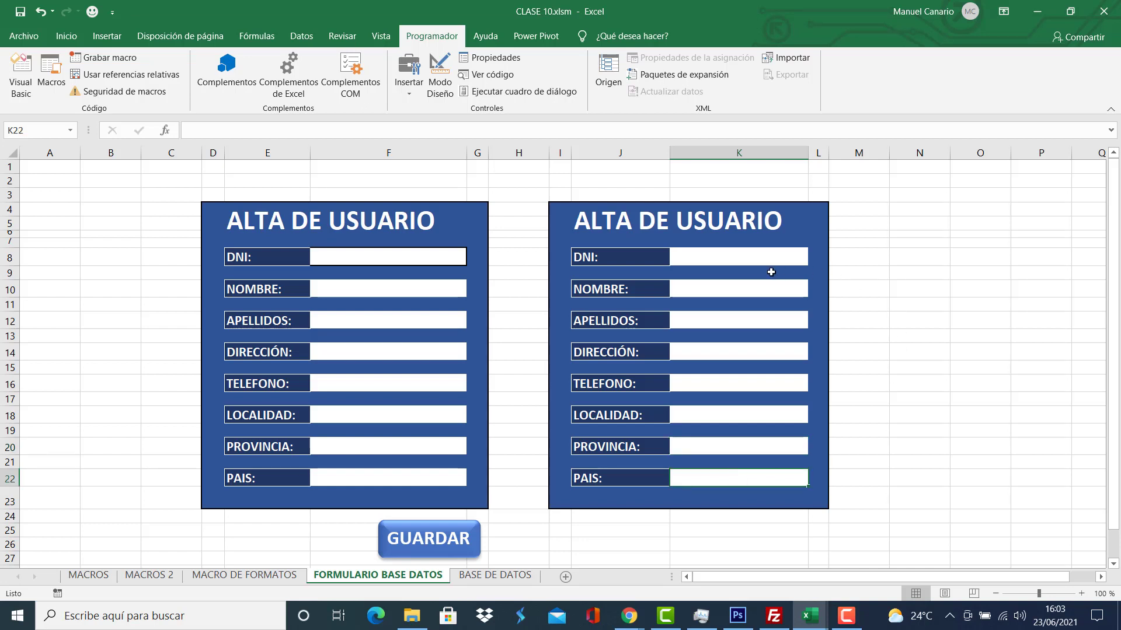
Start recording a macro named GUARDAR, stored in Este libro.
left_click(110, 59)
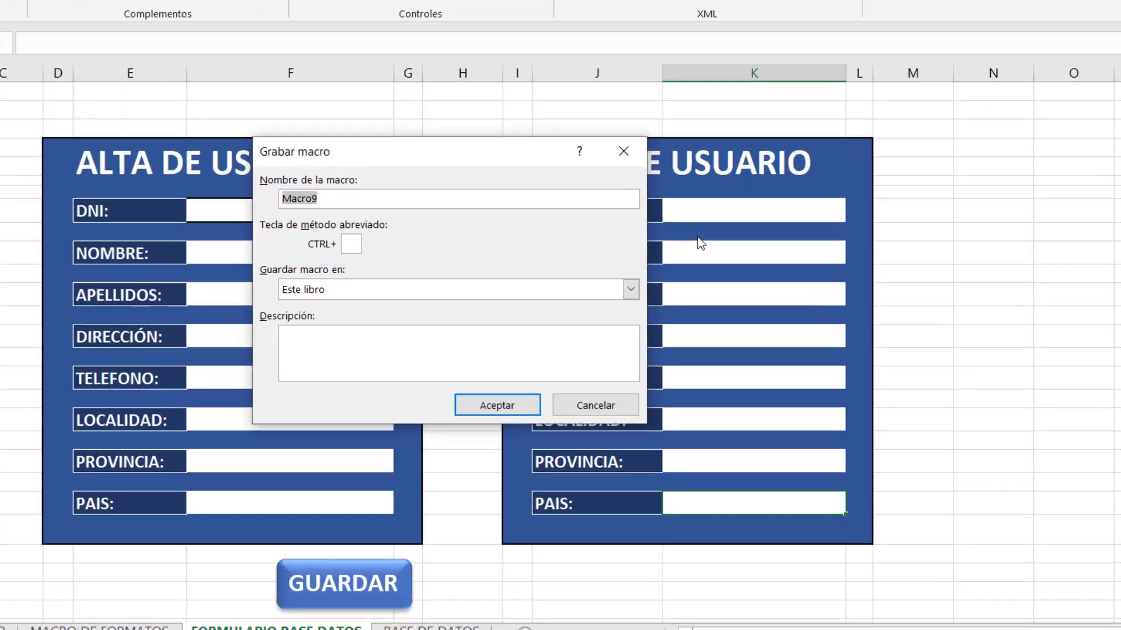
type("GUARDAR")
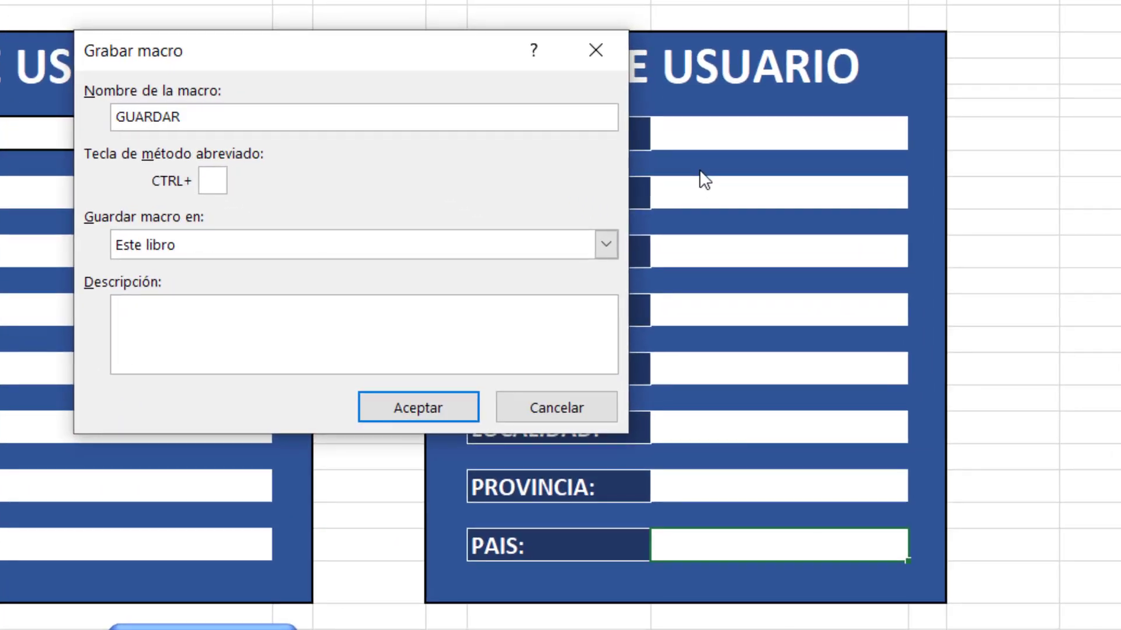
left_click(418, 403)
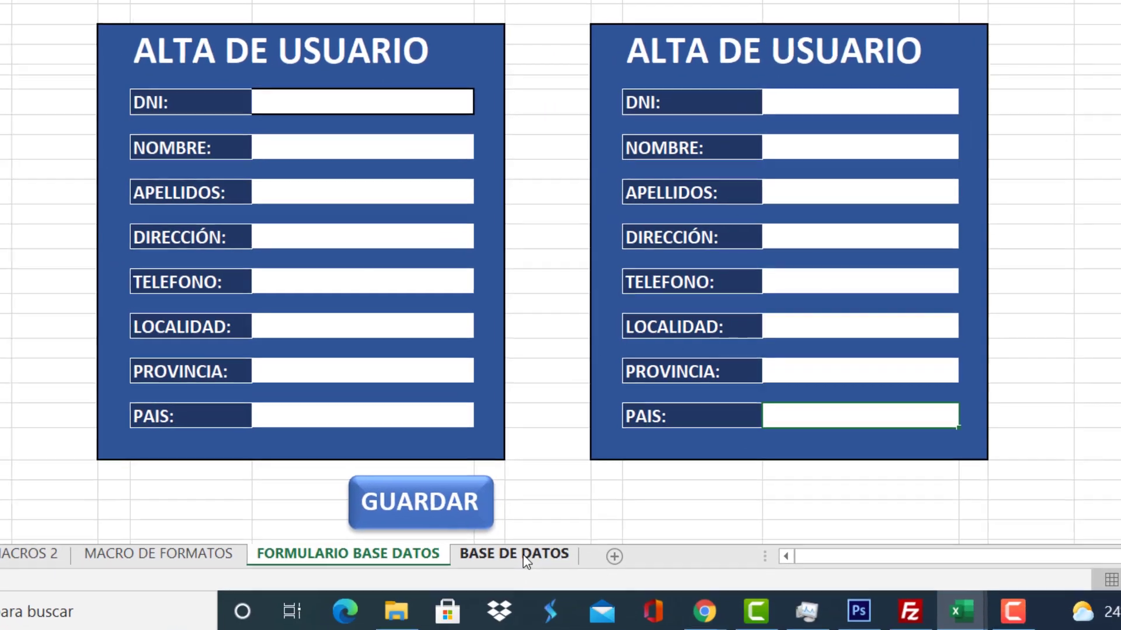
Insert a blank row 2 on BASE DE DATOS using the format of the row below, then select A2.
left_click(524, 554)
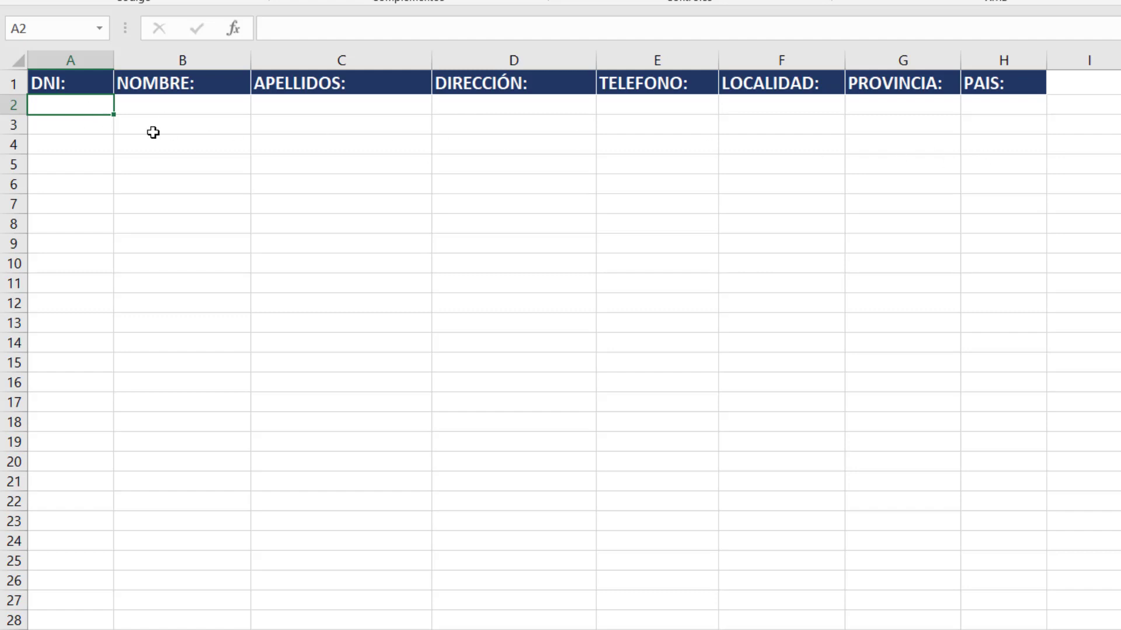
left_click(8, 105)
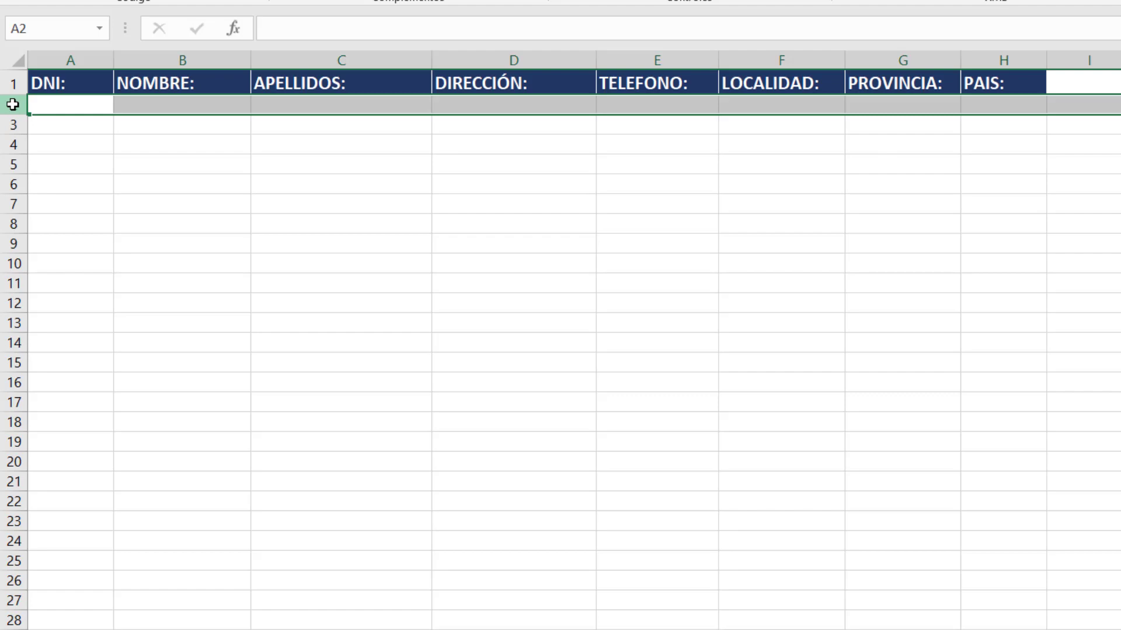
right_click(13, 105)
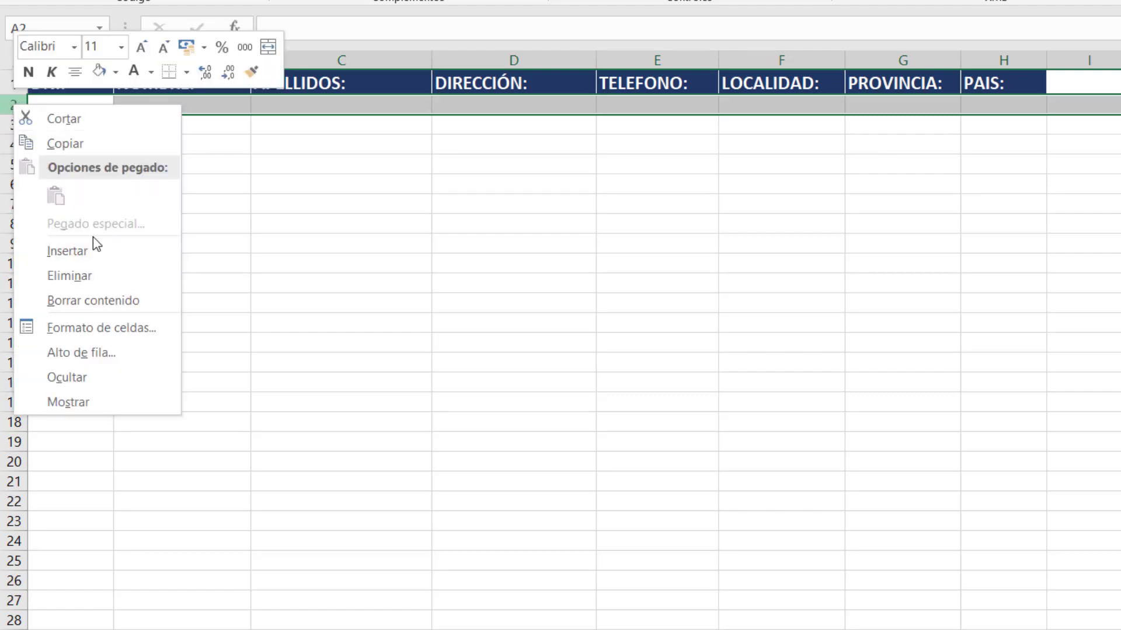
left_click(98, 252)
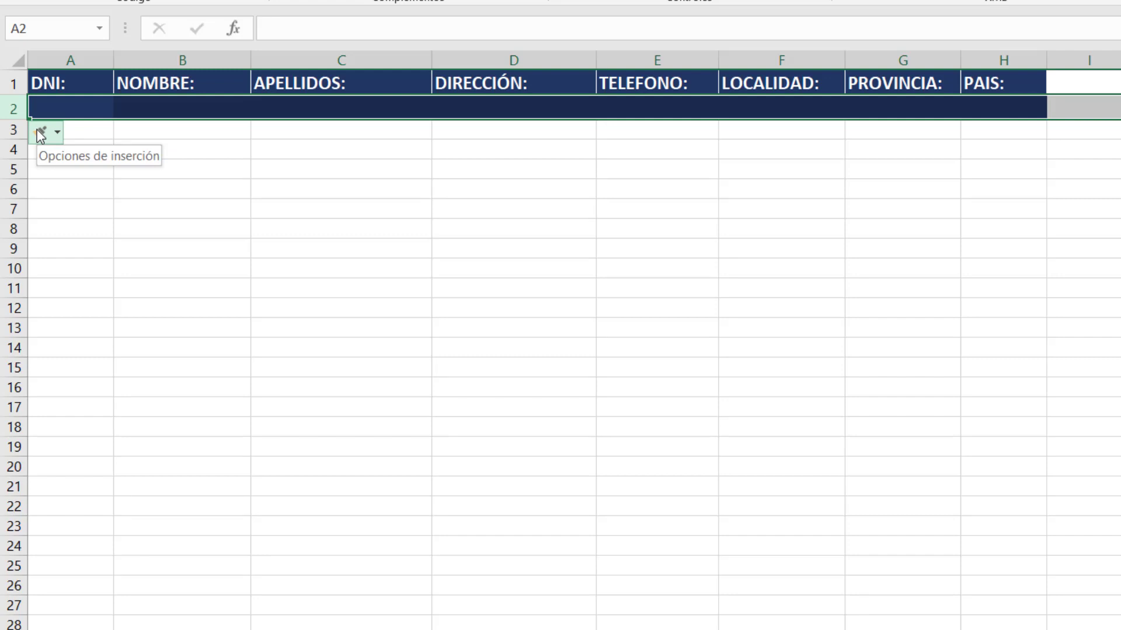
left_click(58, 132)
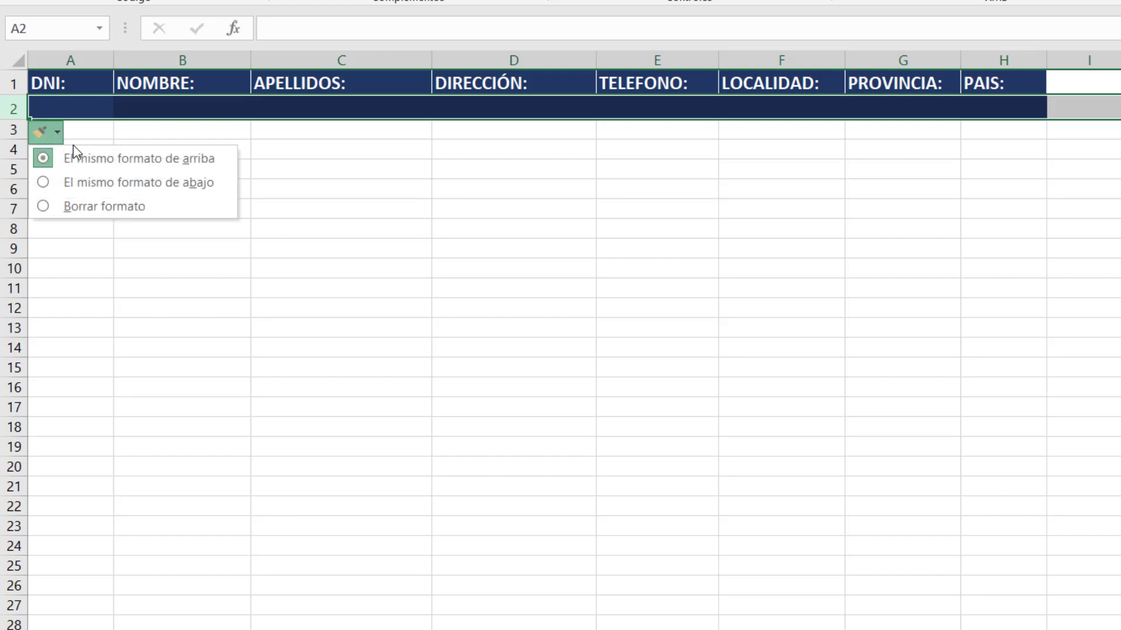
left_click(106, 185)
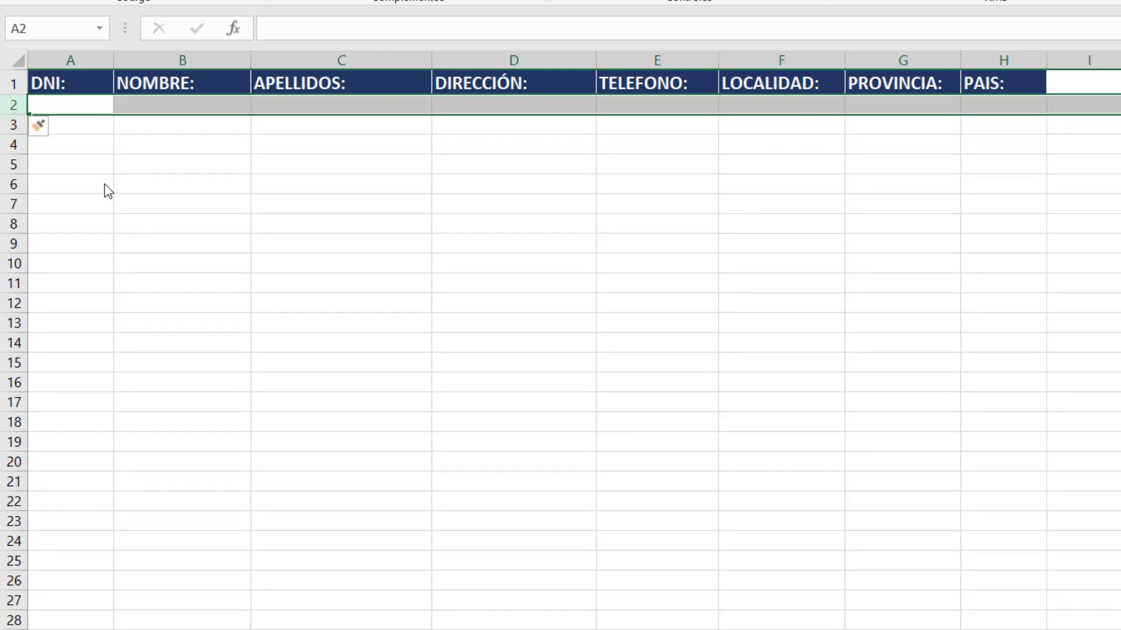
left_click(59, 106)
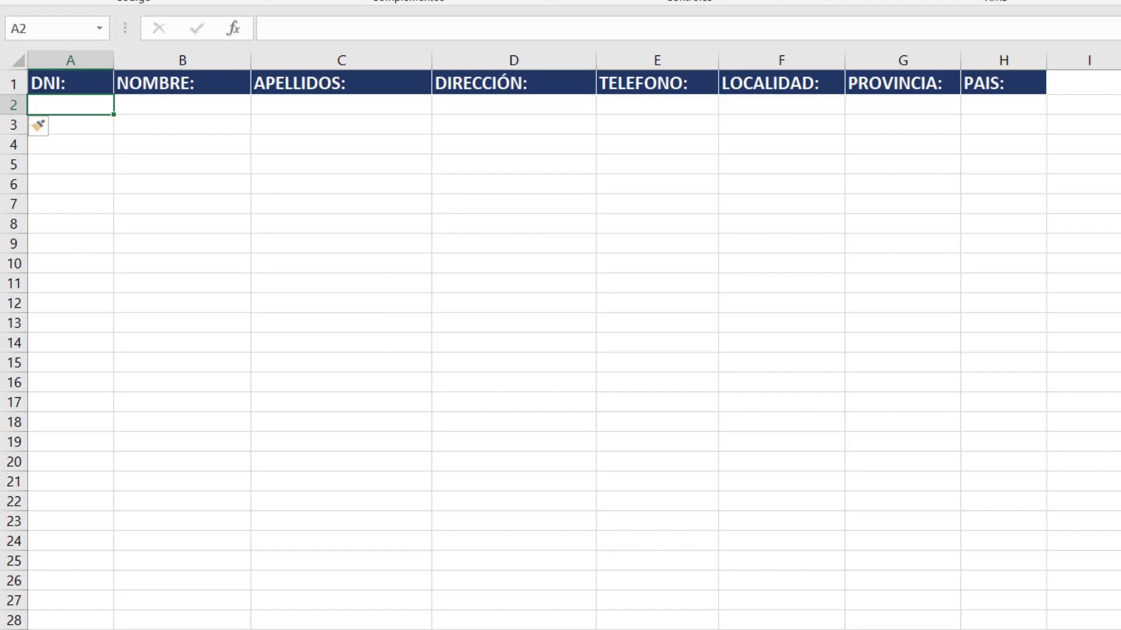
Copy the right form's entry cells K8, K10…K22 and return to BASE DE DATOS.
left_click(480, 589)
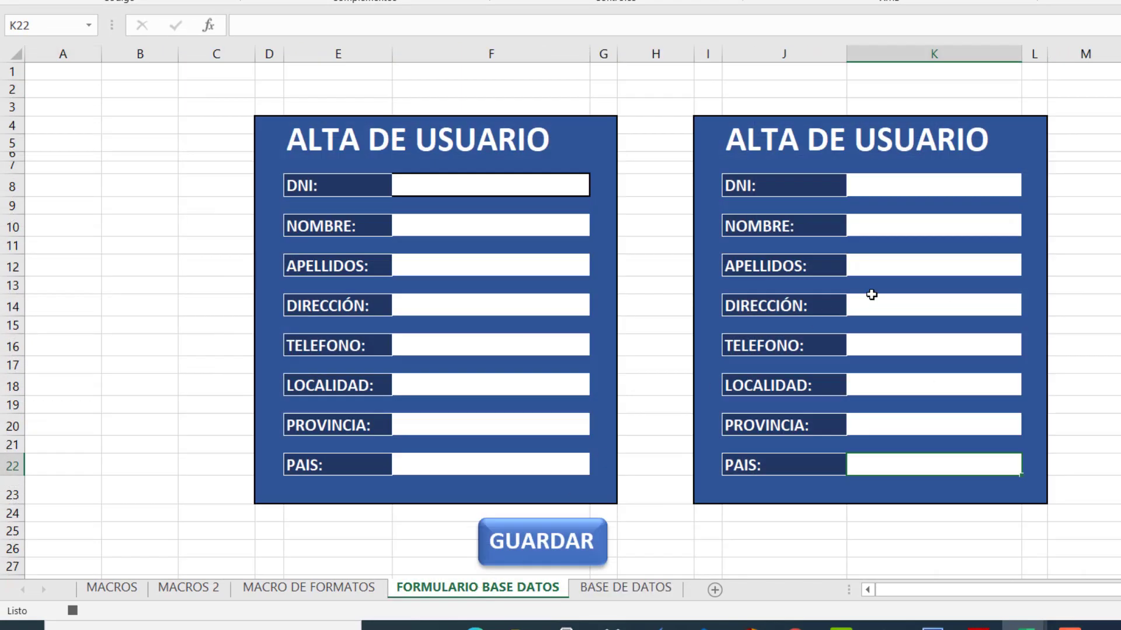
left_click(924, 180)
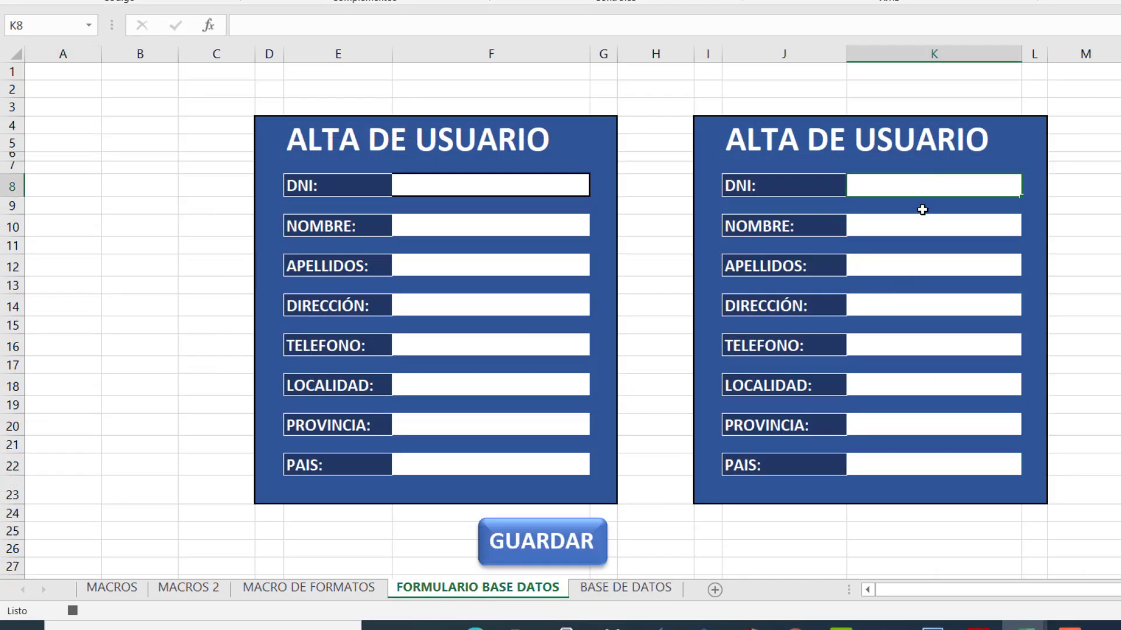
left_click(914, 228, "ctrl")
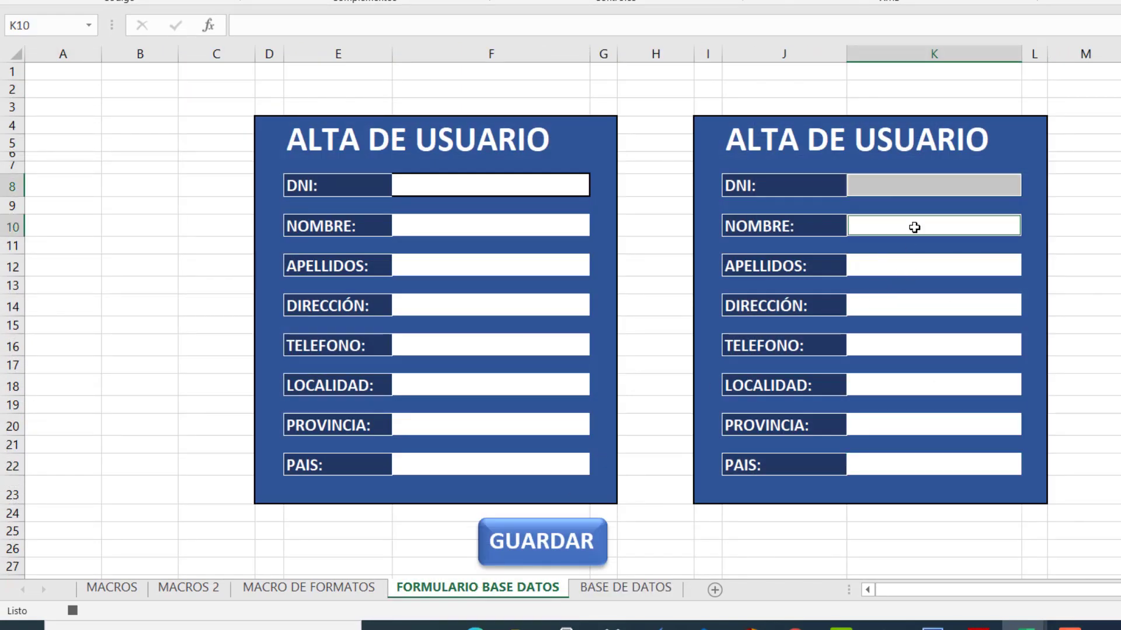
left_click(928, 263, "ctrl")
left_click(931, 308, "ctrl")
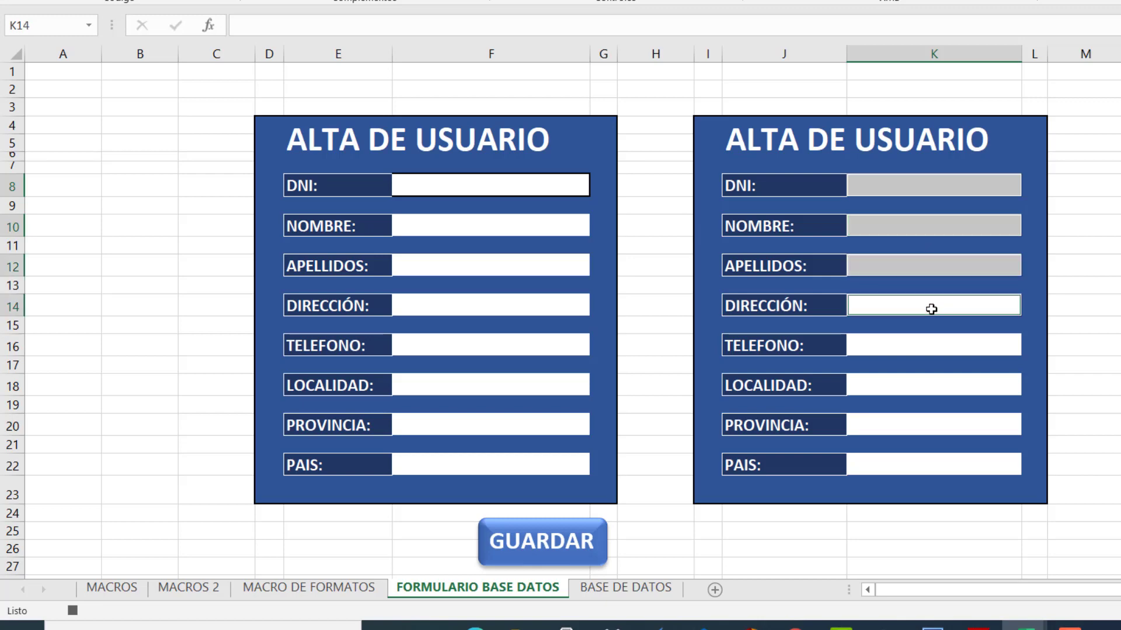
left_click(933, 344, "ctrl")
left_click(937, 387, "ctrl")
left_click(938, 430, "ctrl")
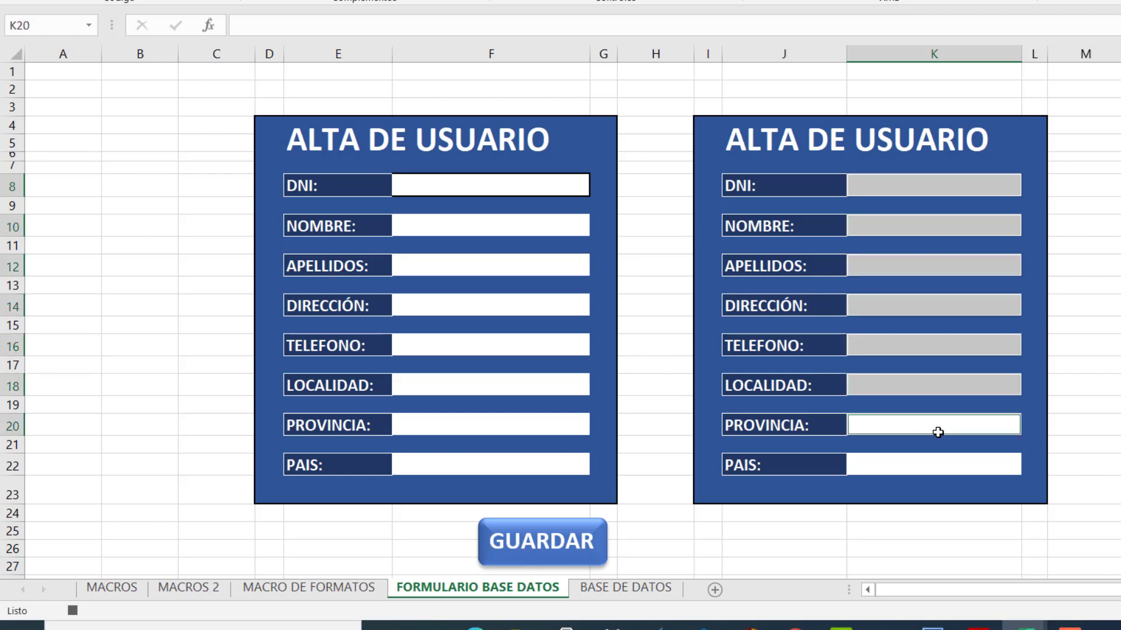
left_click(935, 466, "ctrl")
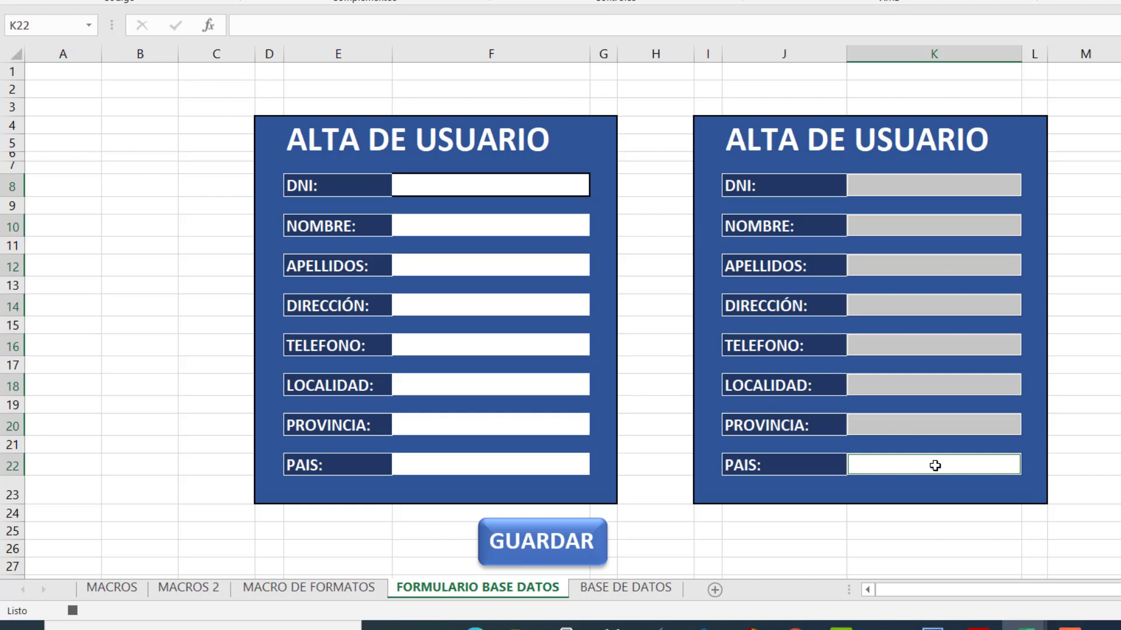
right_click(935, 465)
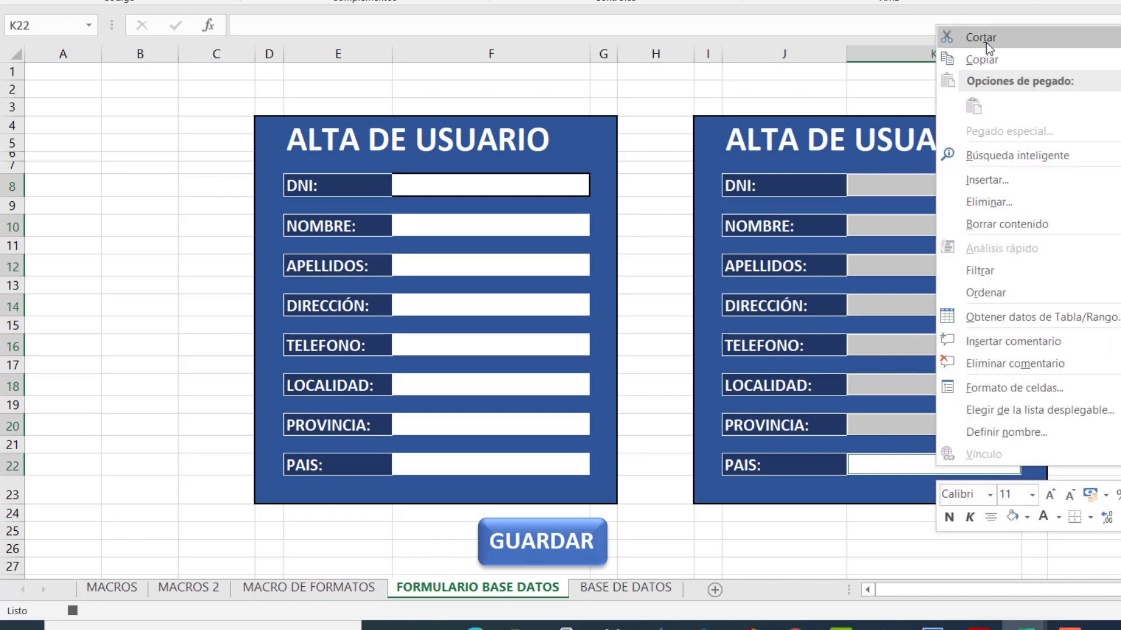
left_click(982, 61)
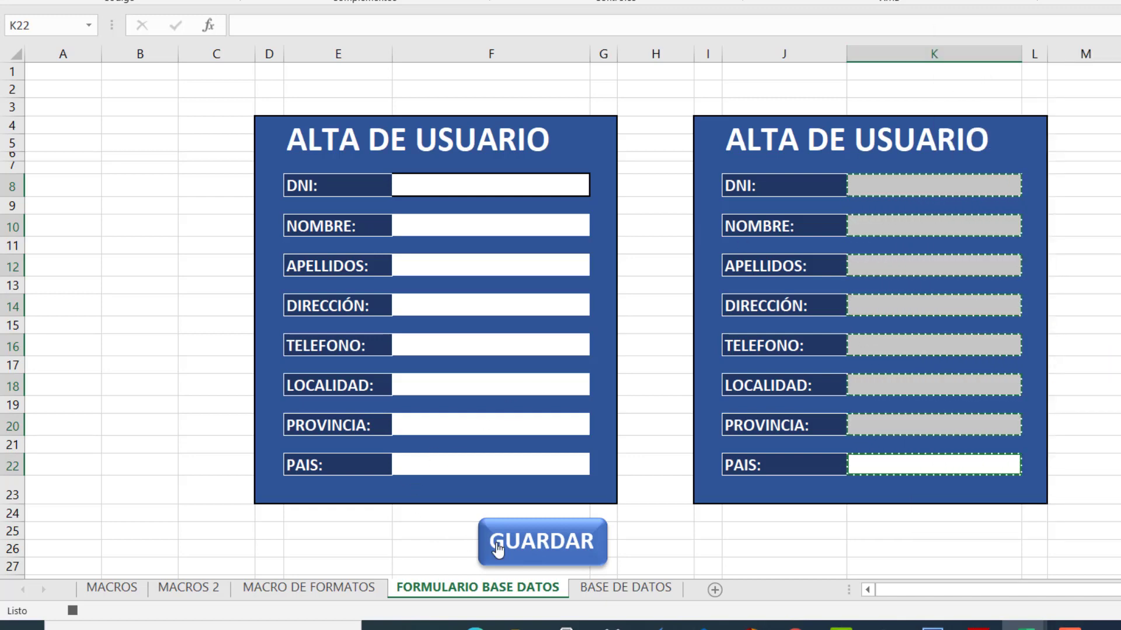
left_click(622, 590)
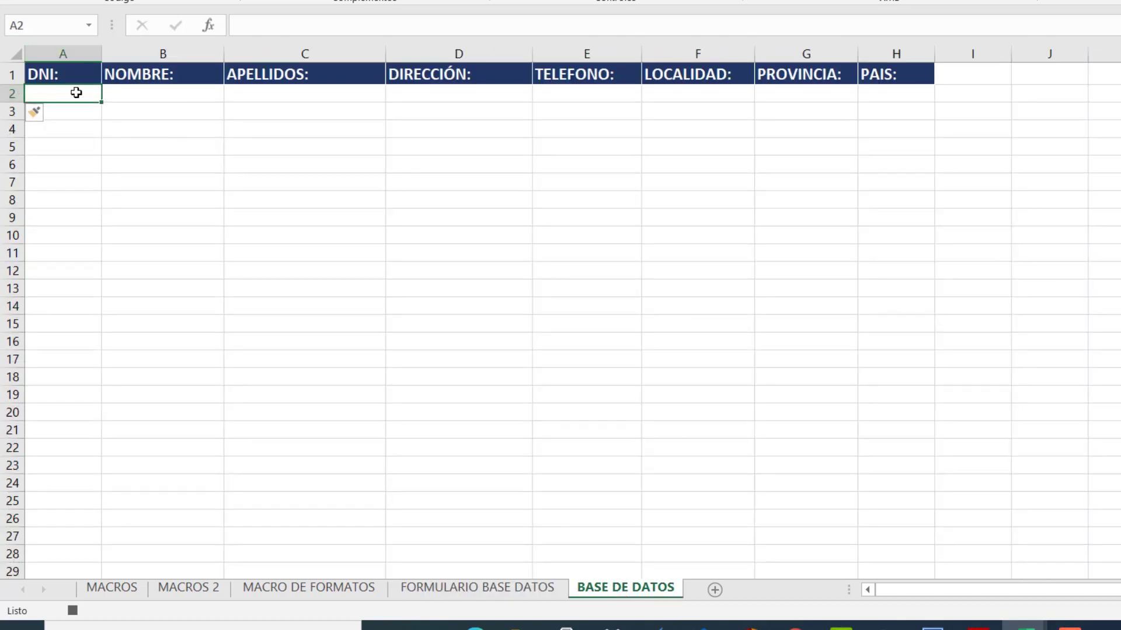
Paste the copied form entries with Transponer into A2:H2 via Pegado especial.
right_click(75, 93)
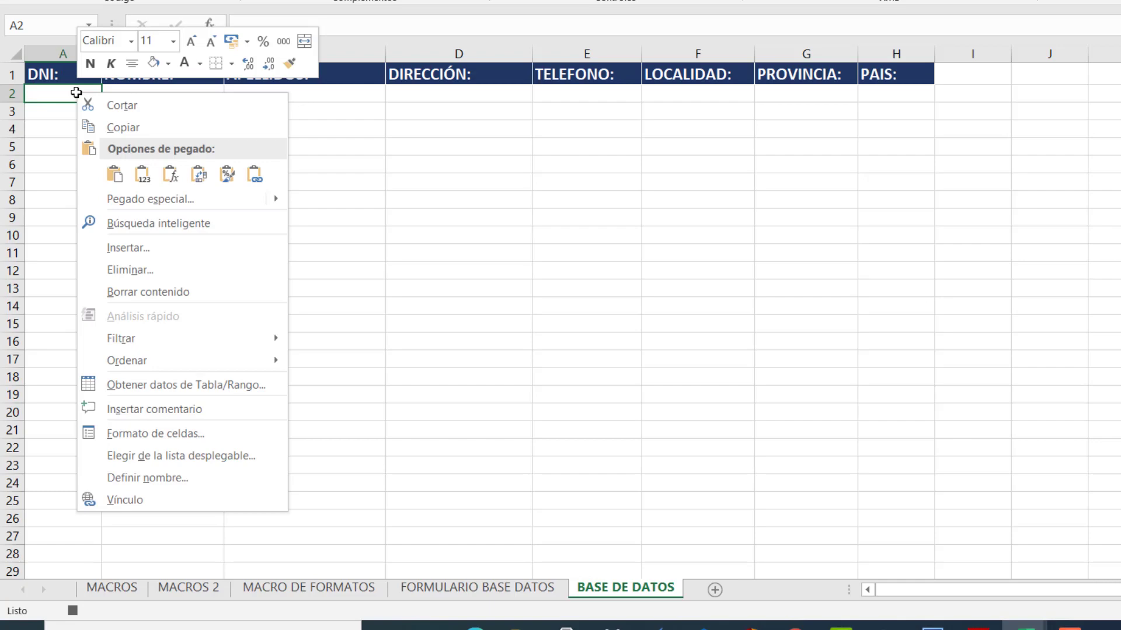
left_click(188, 197)
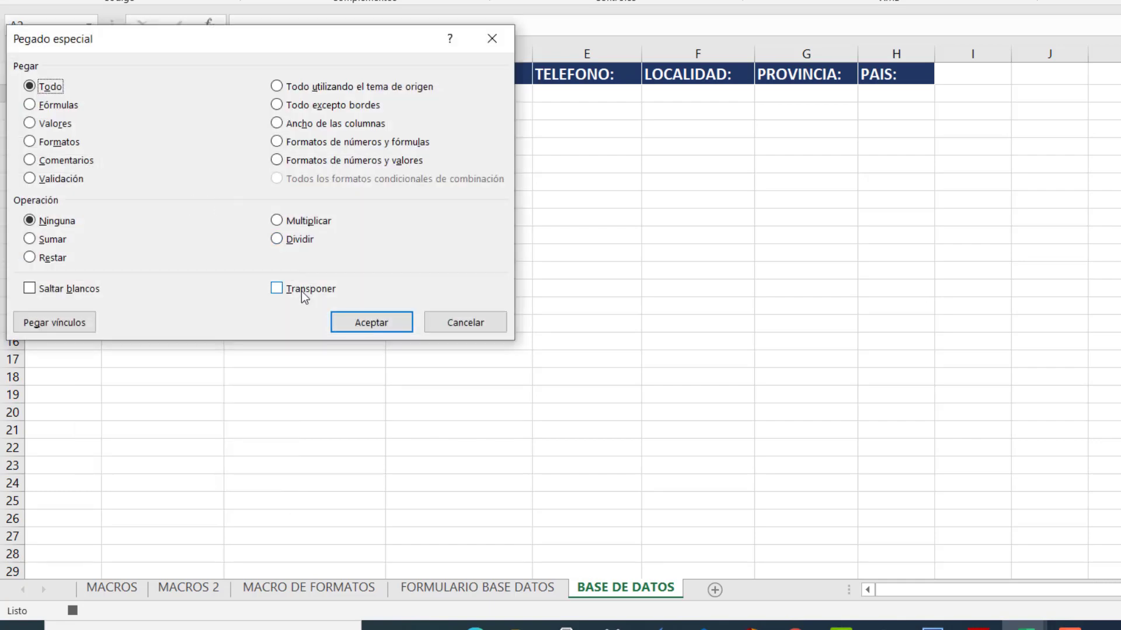
left_click(301, 291)
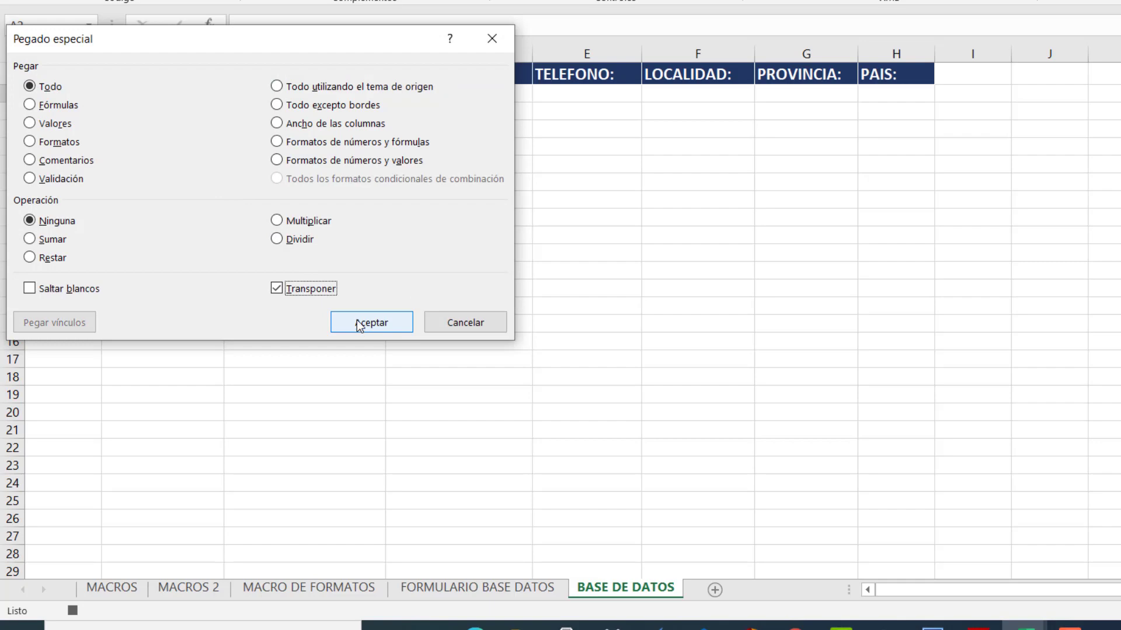
left_click(359, 325)
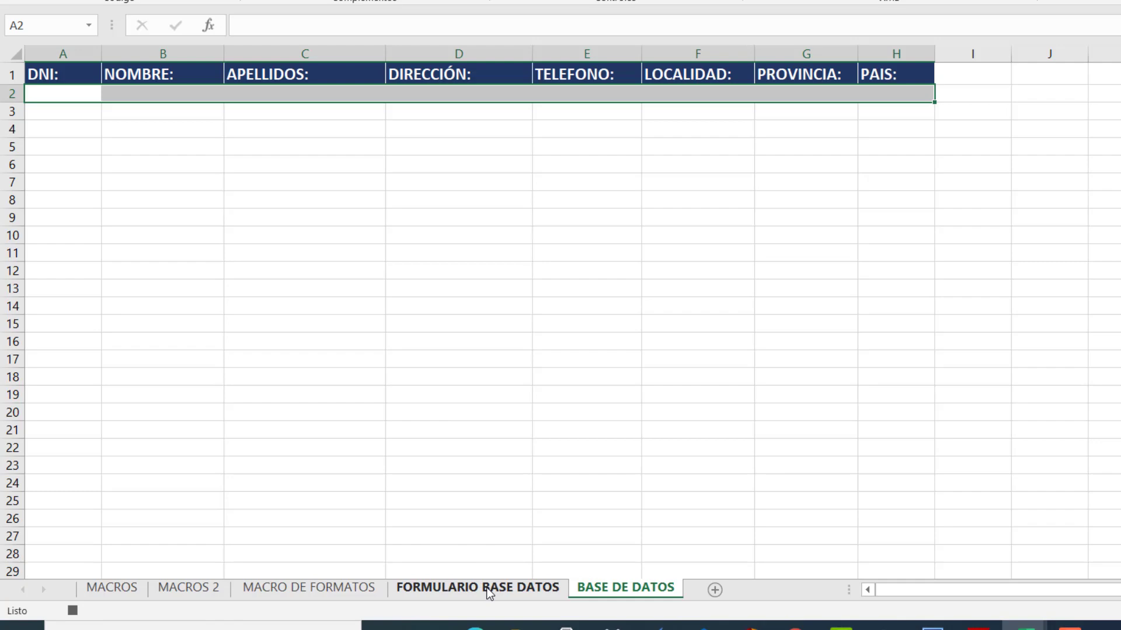
Clear the right form's fields K8–K22 with Borrar todo and reselect K8.
left_click(489, 590)
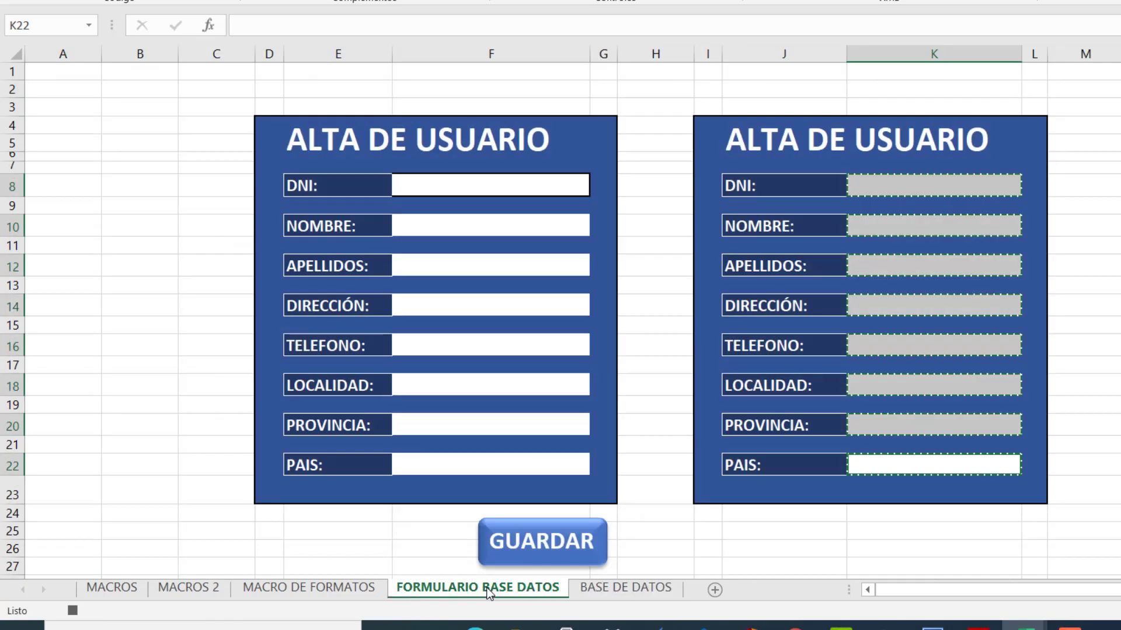
left_click(915, 178)
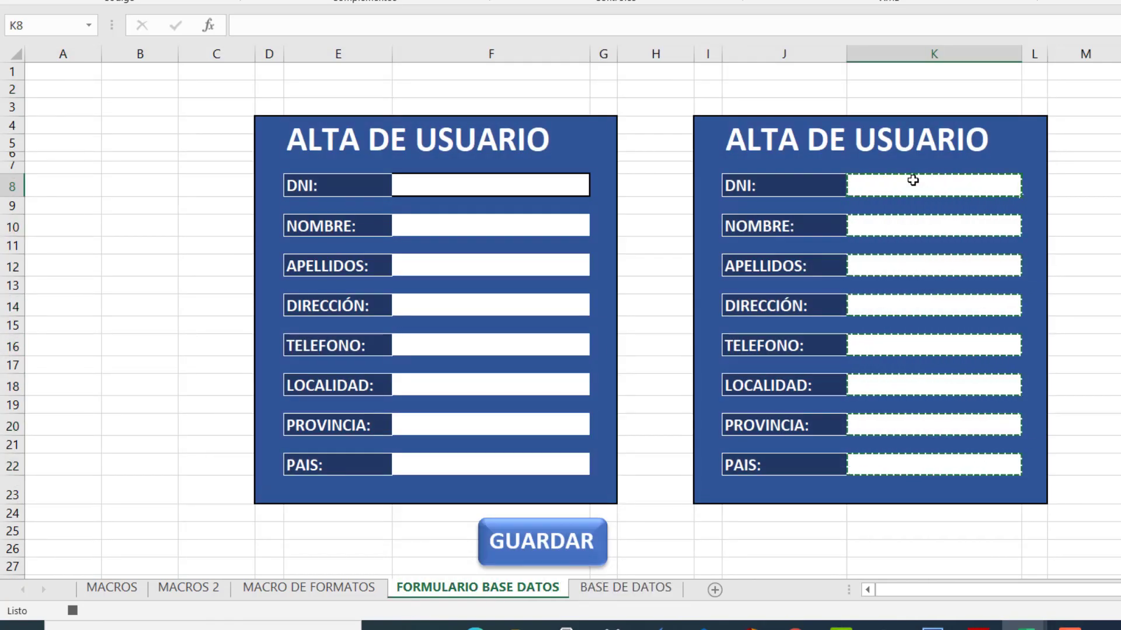
left_click(932, 225, "ctrl")
left_click(928, 263, "ctrl")
left_click(928, 305, "ctrl")
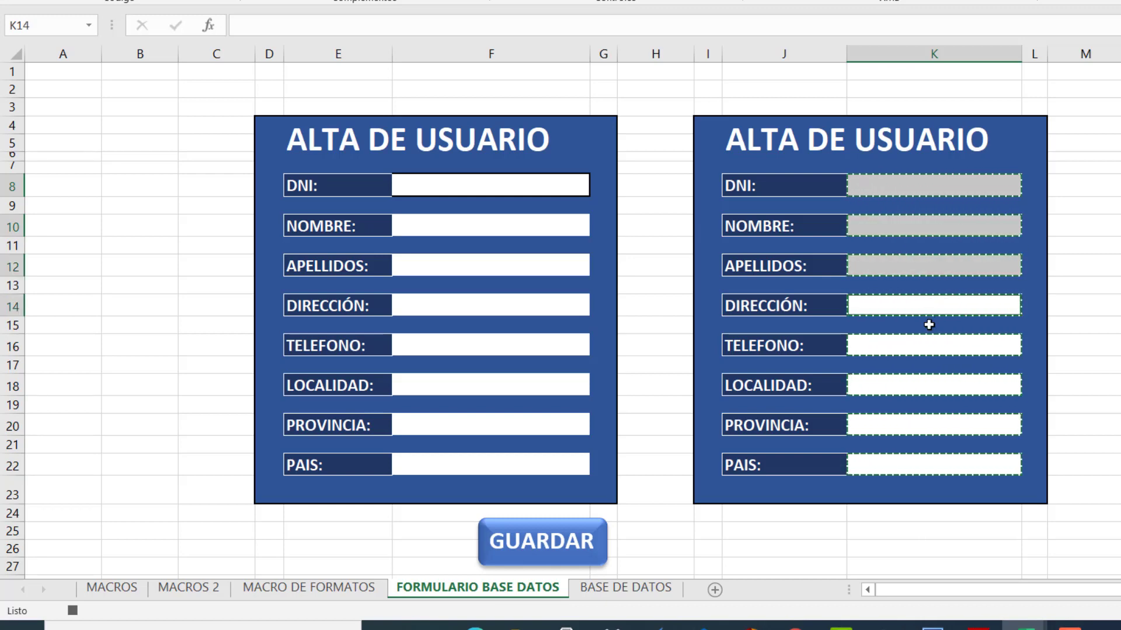
left_click(933, 345, "ctrl")
left_click(936, 383, "ctrl")
left_click(933, 426, "ctrl")
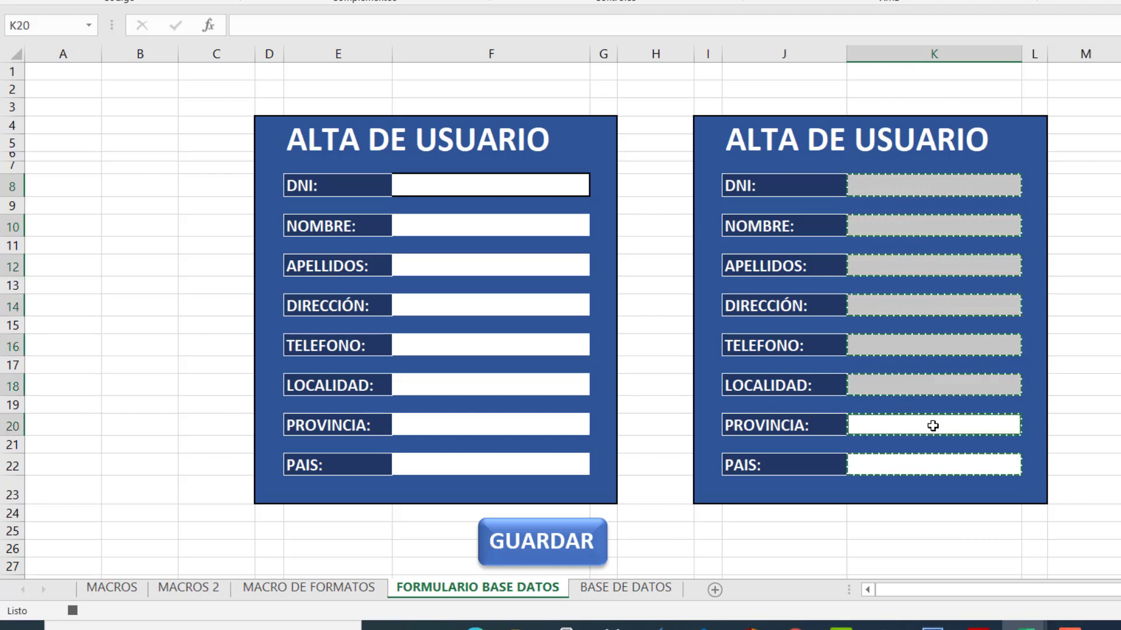
left_click(928, 463, "ctrl")
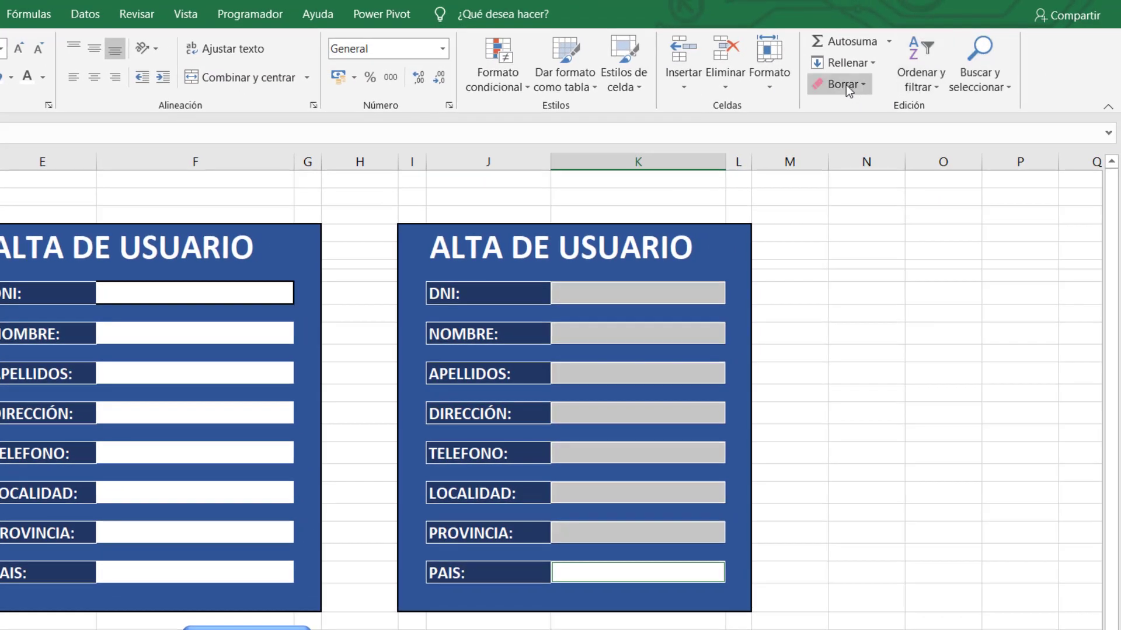
left_click(846, 85)
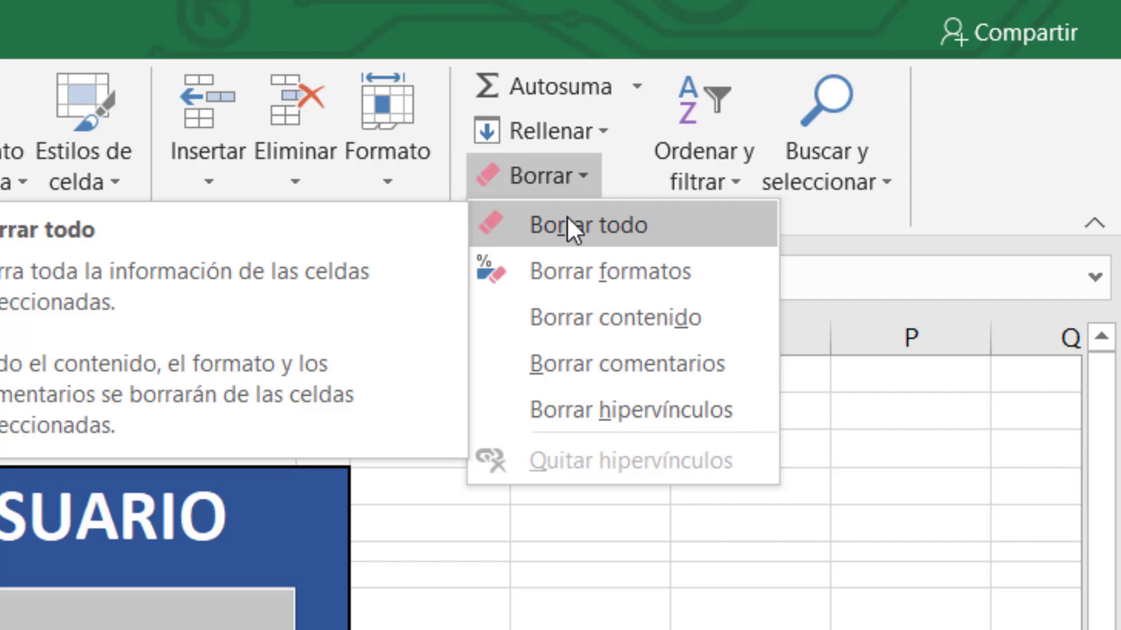
left_click(568, 226)
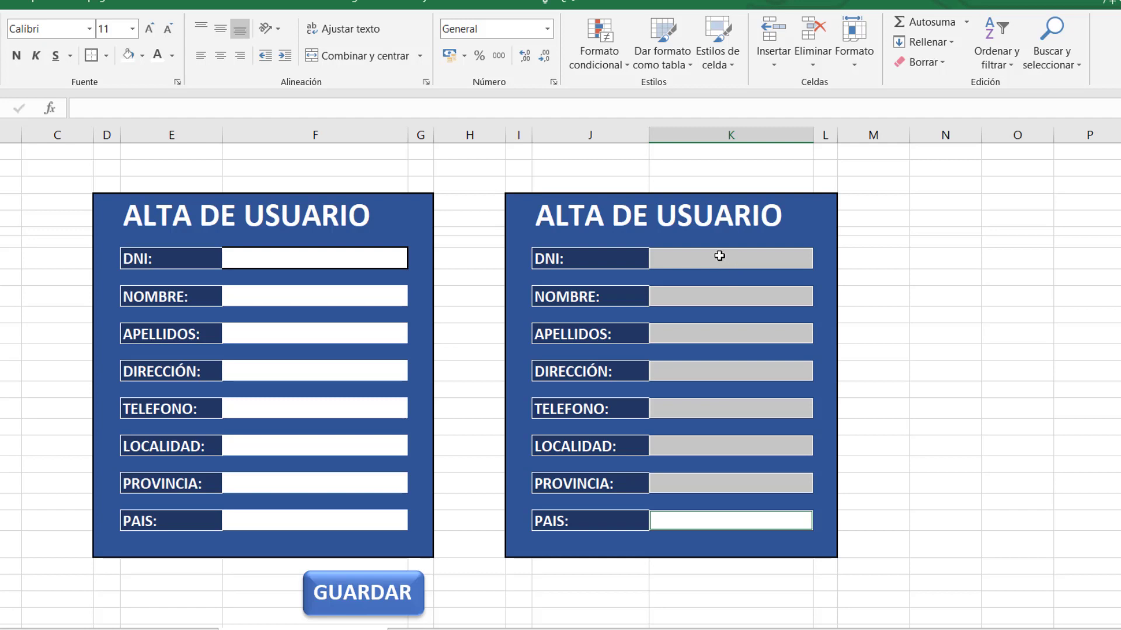
left_click(719, 261)
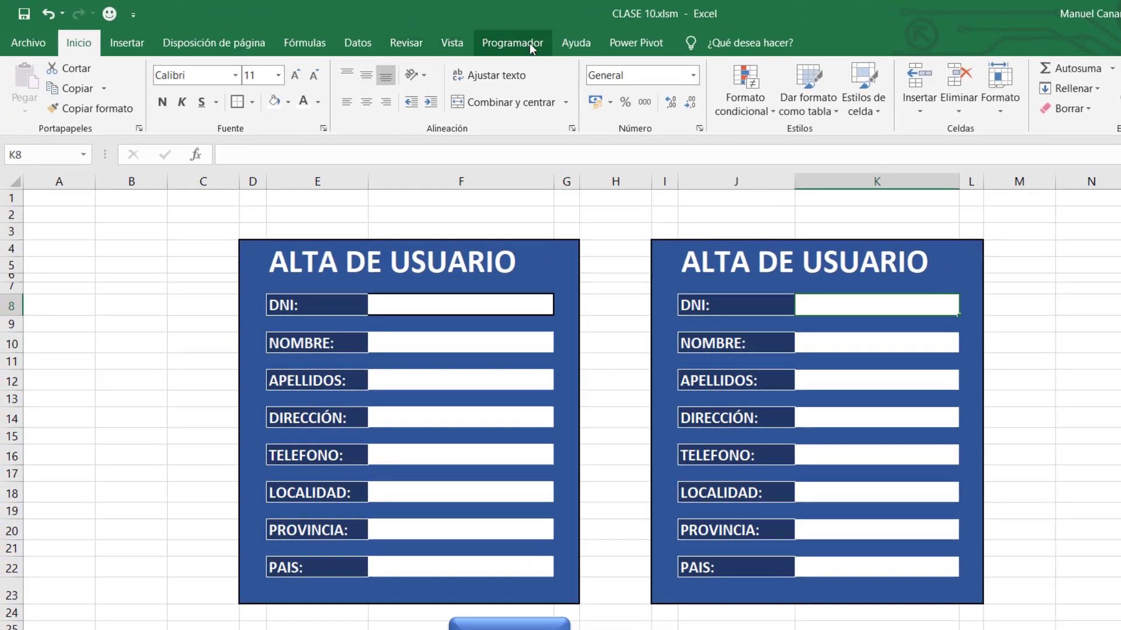
Stop the macro recording and confirm GUARDAR appears in the Macros list.
left_click(530, 43)
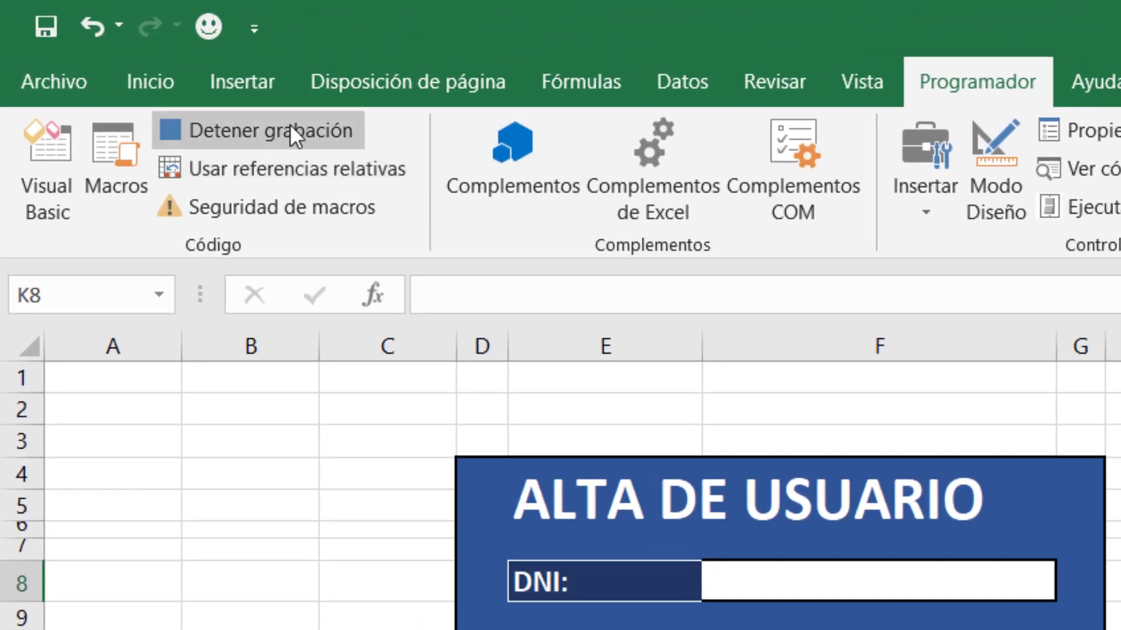
left_click(290, 130)
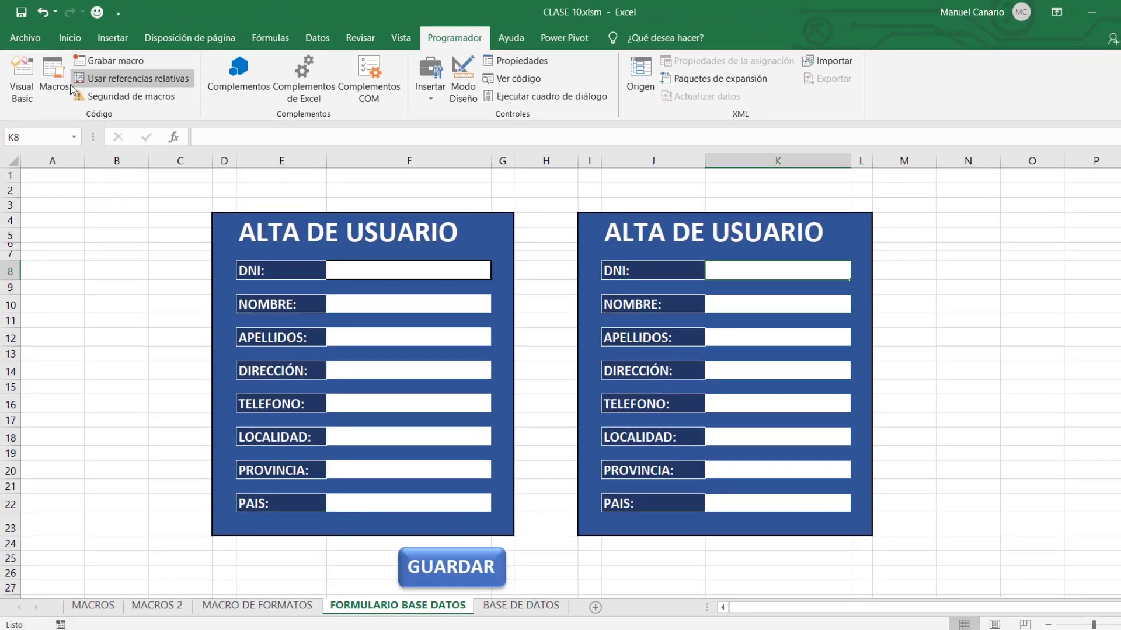
left_click(64, 82)
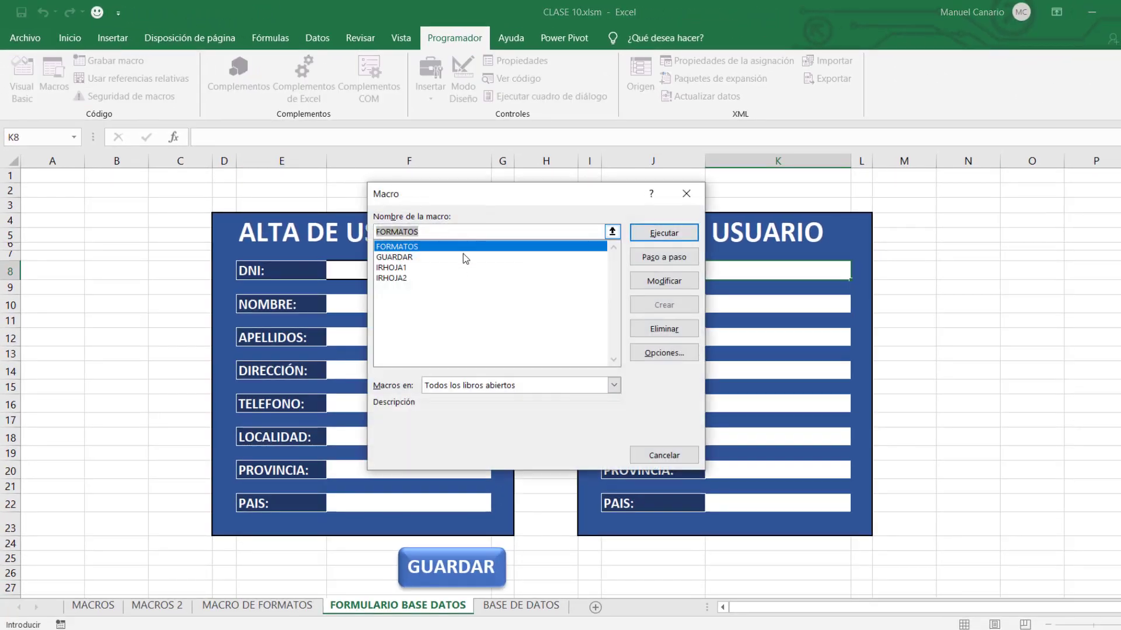
left_click(418, 259)
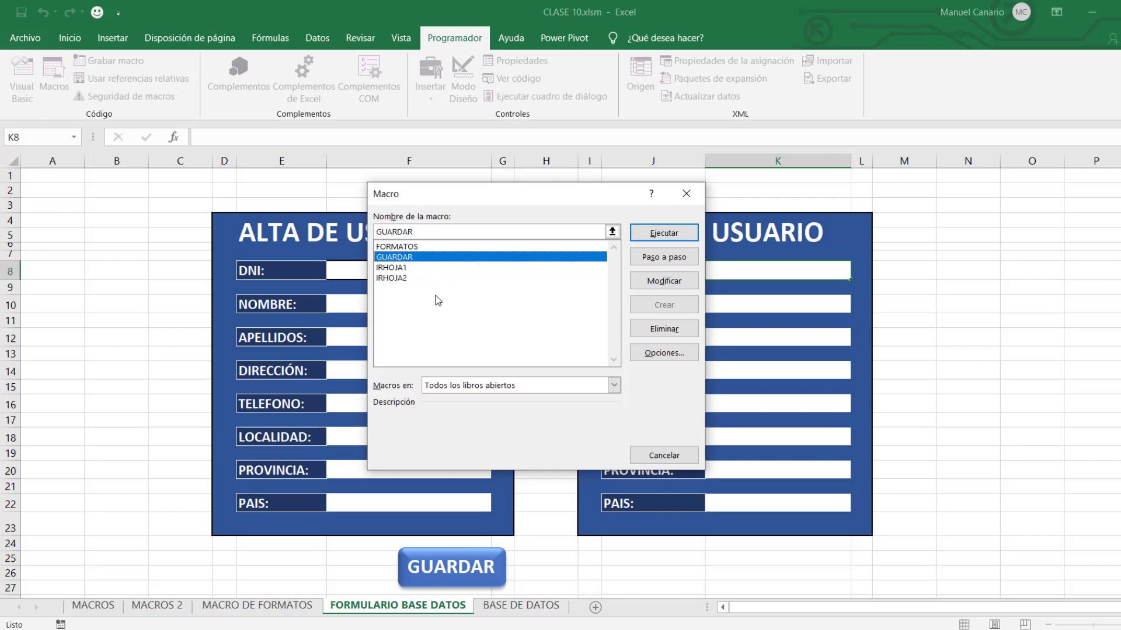
left_click(664, 456)
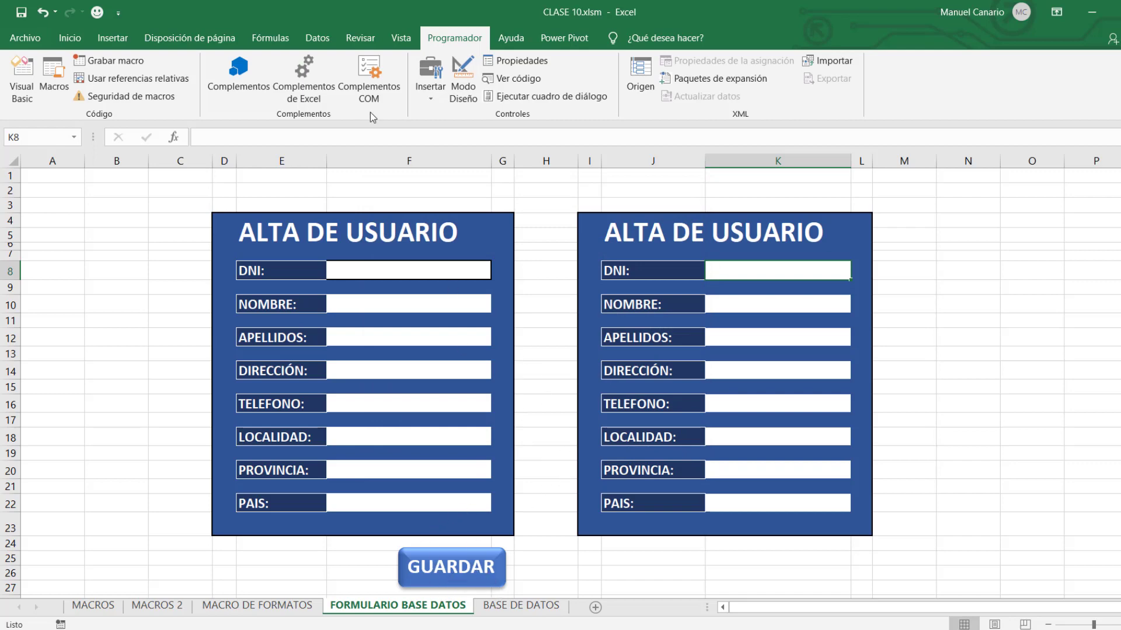
Draw a rounded rectangle beneath the right form for the GUARDAR button.
left_click(113, 38)
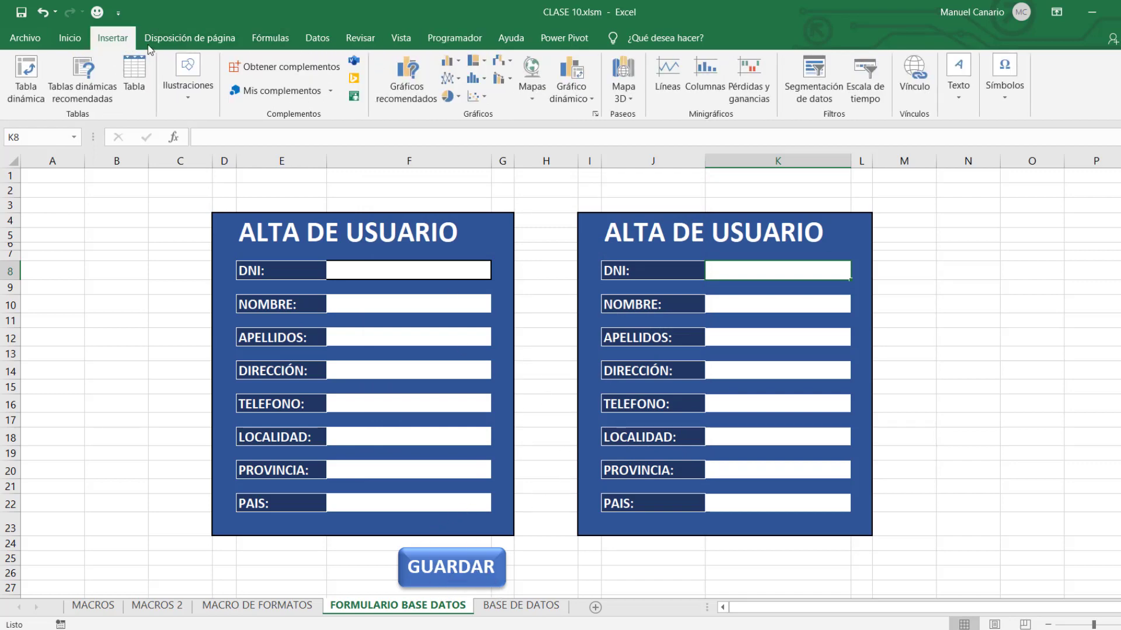
left_click(191, 99)
left_click(214, 152)
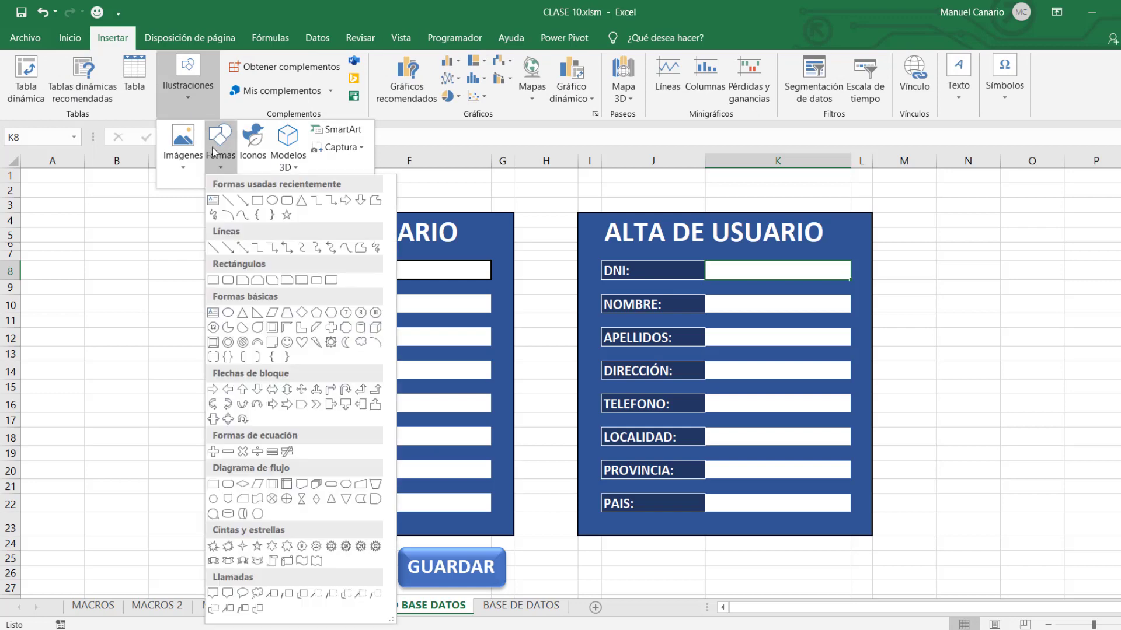
left_click(287, 200)
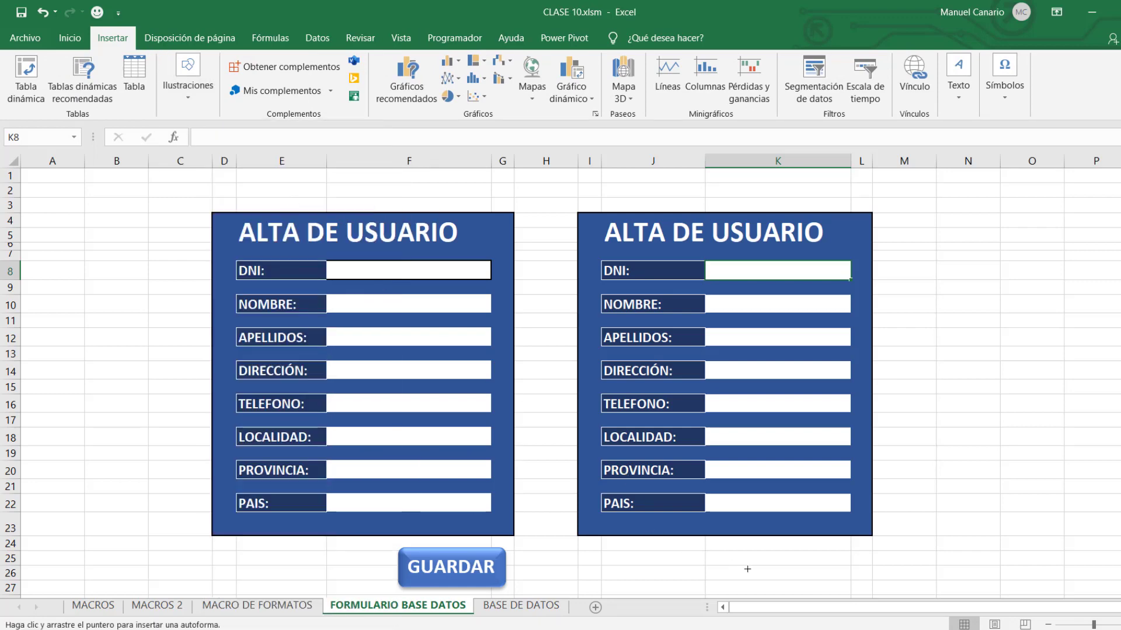
left_click_drag(763, 550, 873, 498)
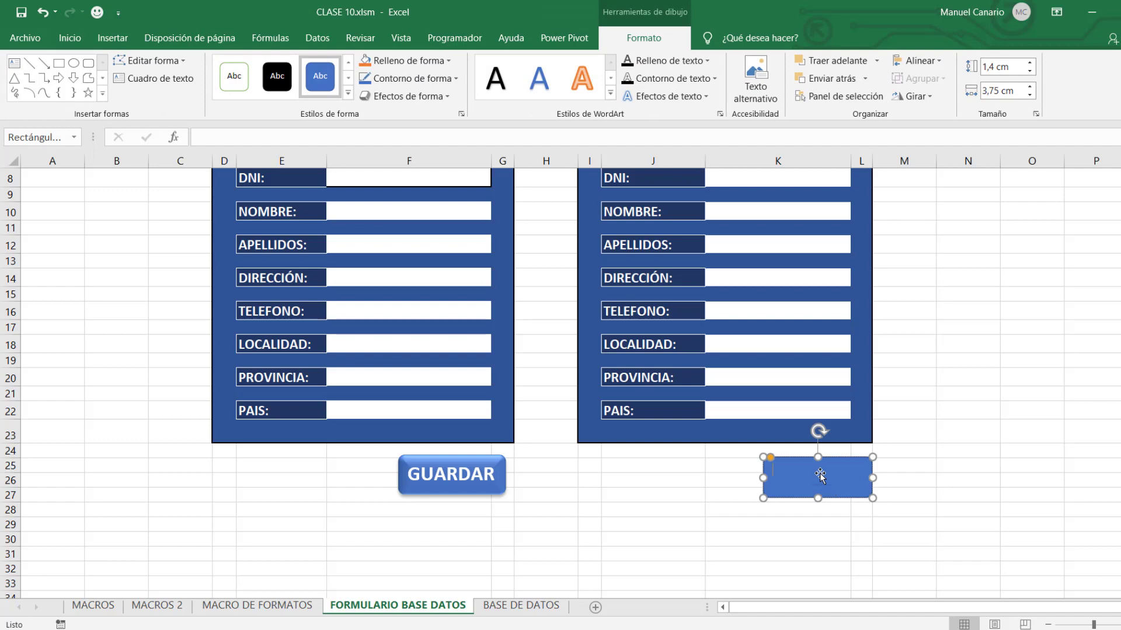
left_click(820, 476)
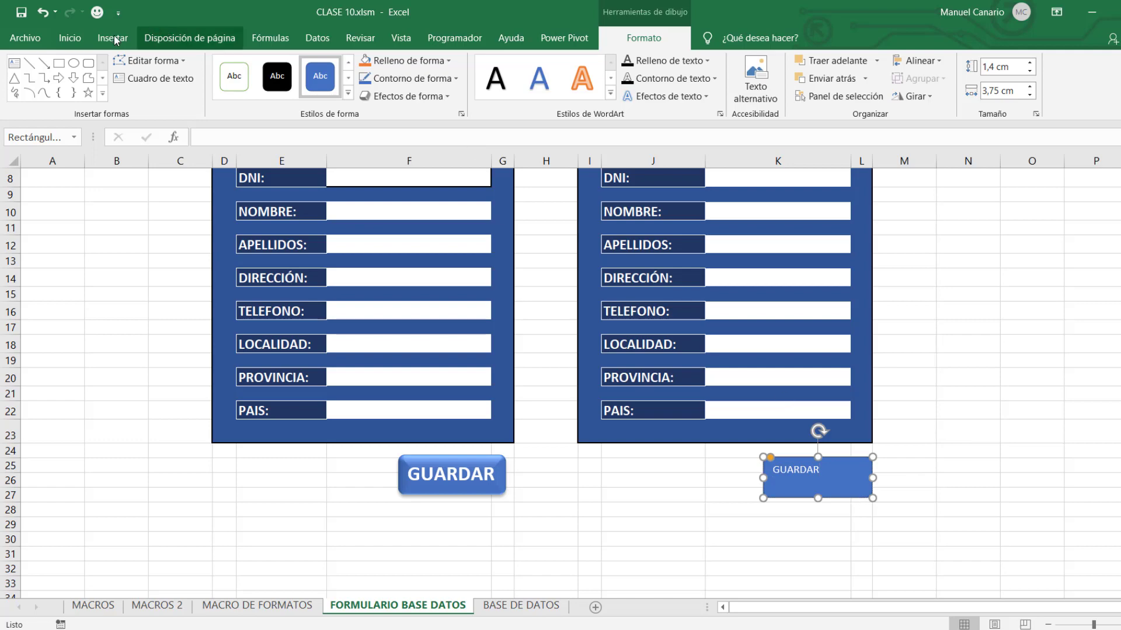
Make the GUARDAR label bold and enlarge its font to size 20.
left_click(75, 39)
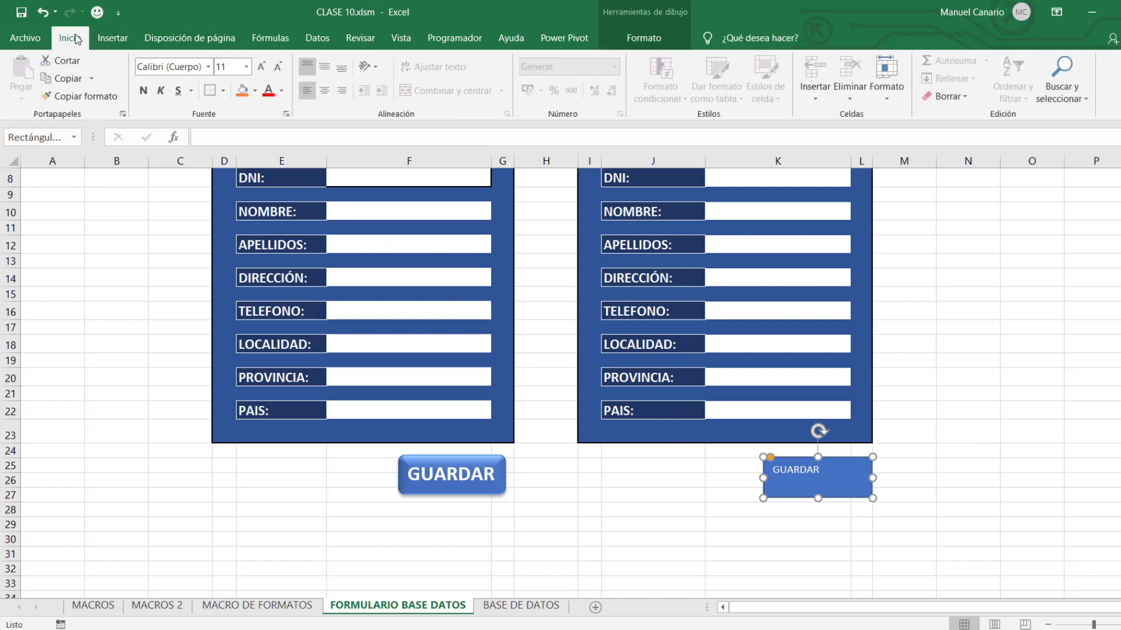
left_click(144, 91)
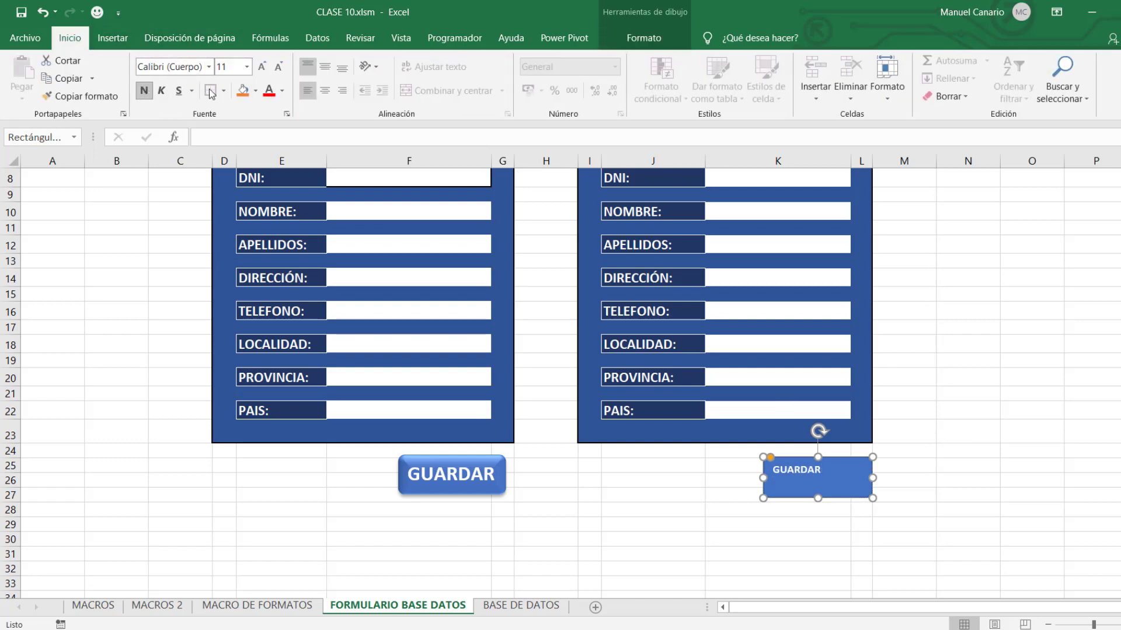
left_click(263, 69)
left_click(262, 69)
left_click(263, 69)
left_click(263, 68)
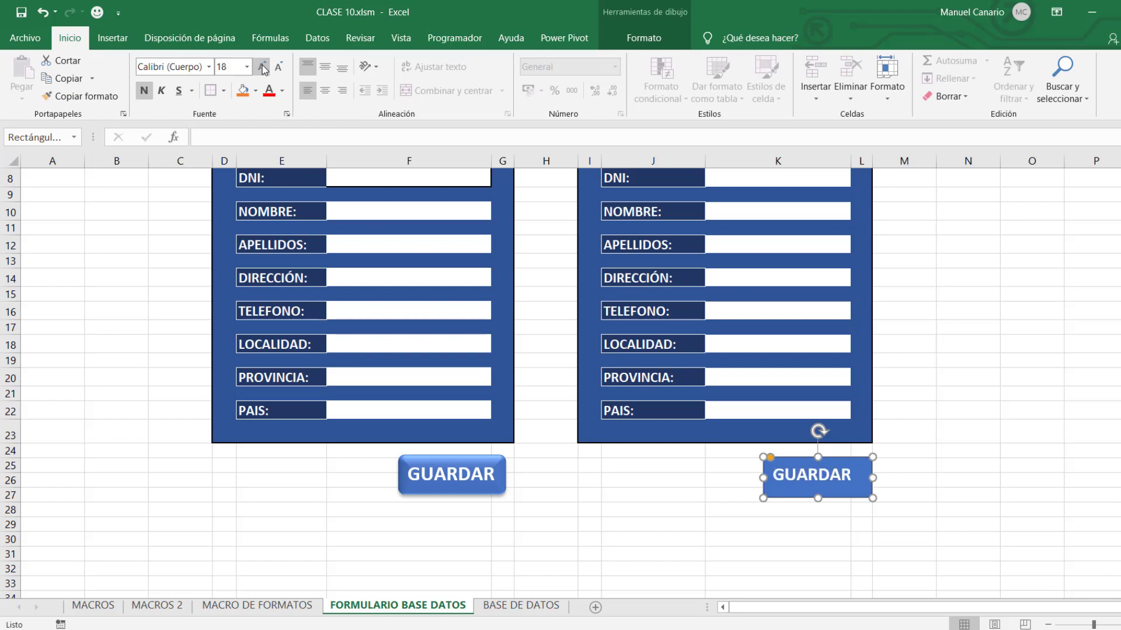
left_click(262, 69)
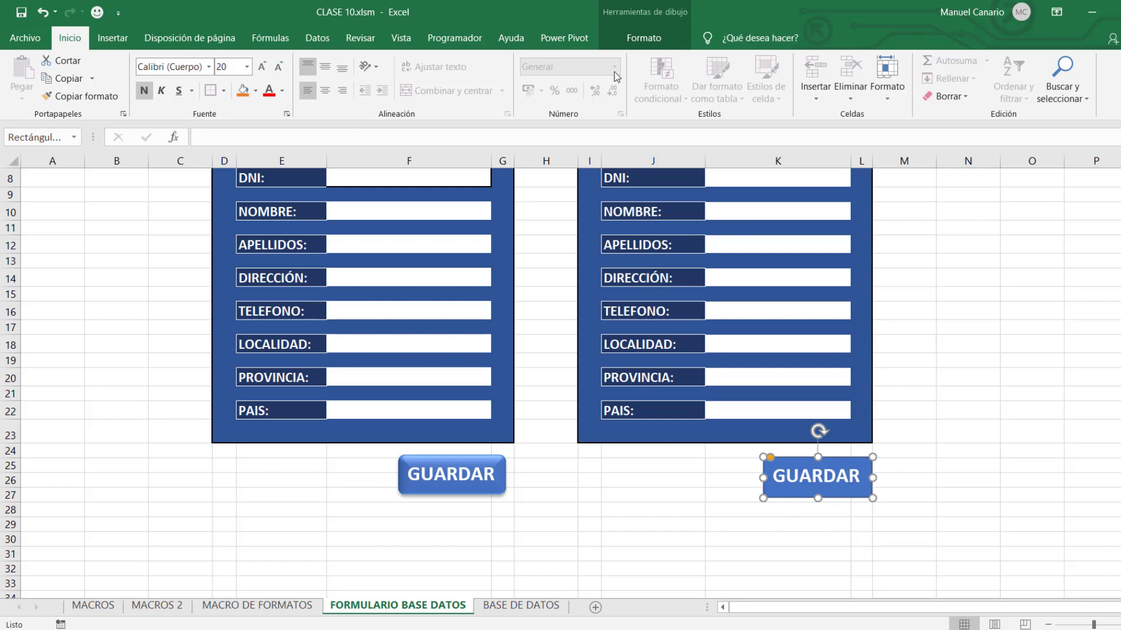
Apply a preset 3D shape effect to the button, matching the first GUARDAR button.
left_click(630, 41)
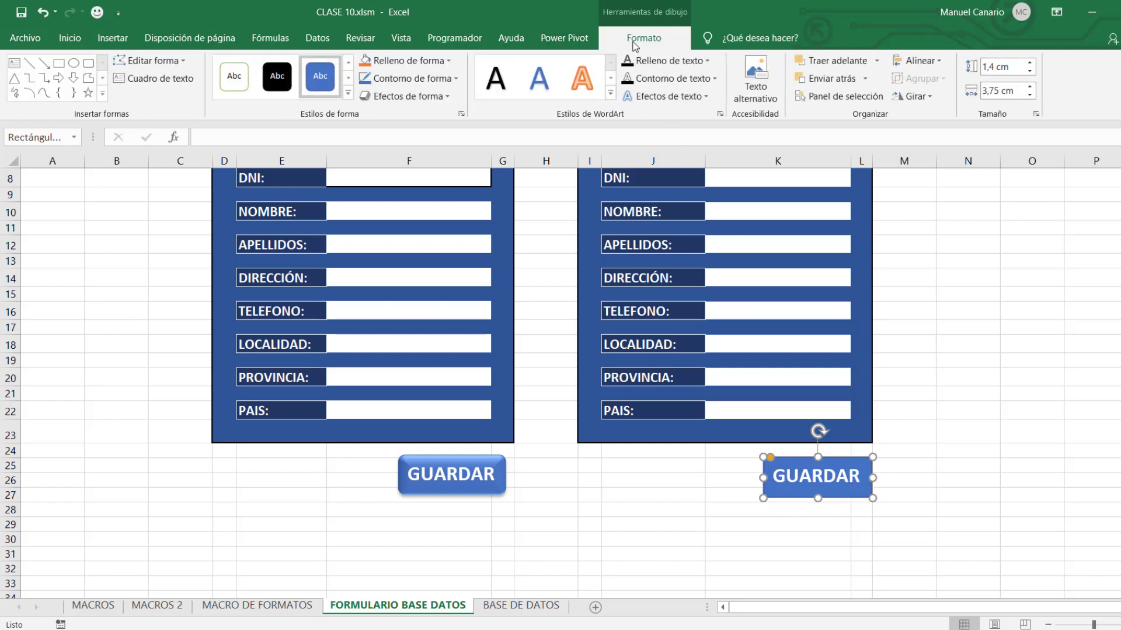
left_click(422, 99)
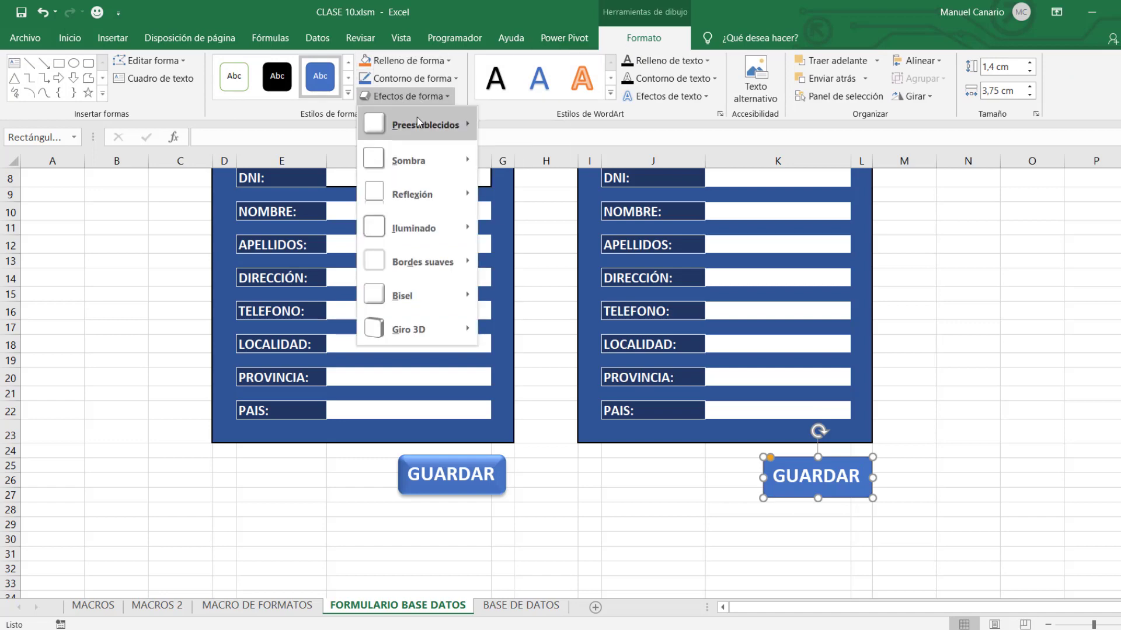
mouse_move(417, 119)
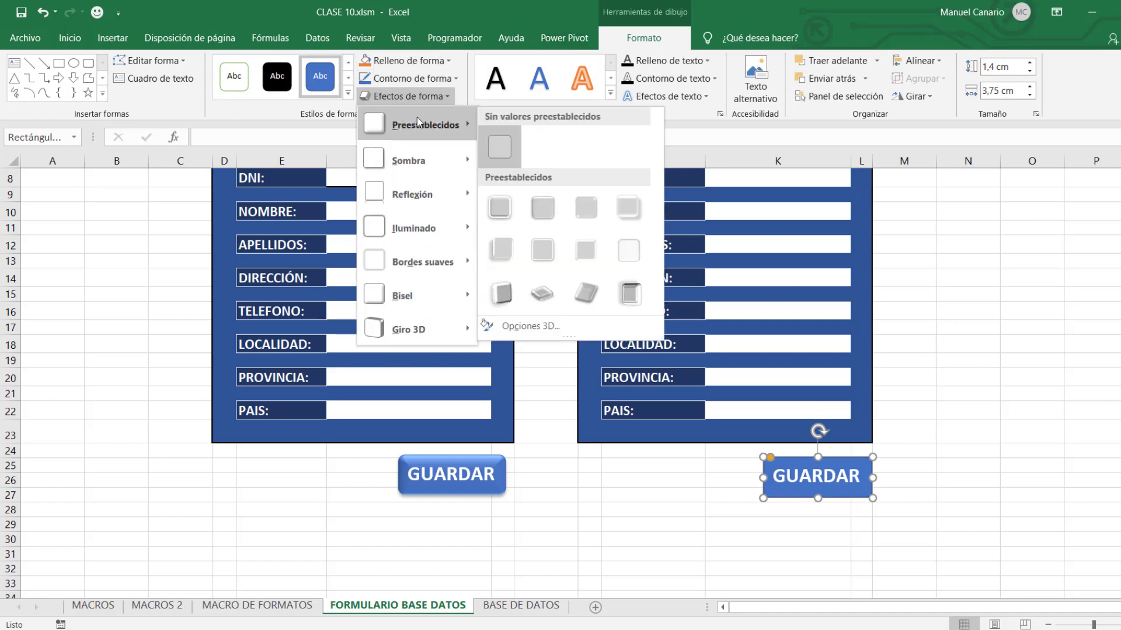
left_click(540, 212)
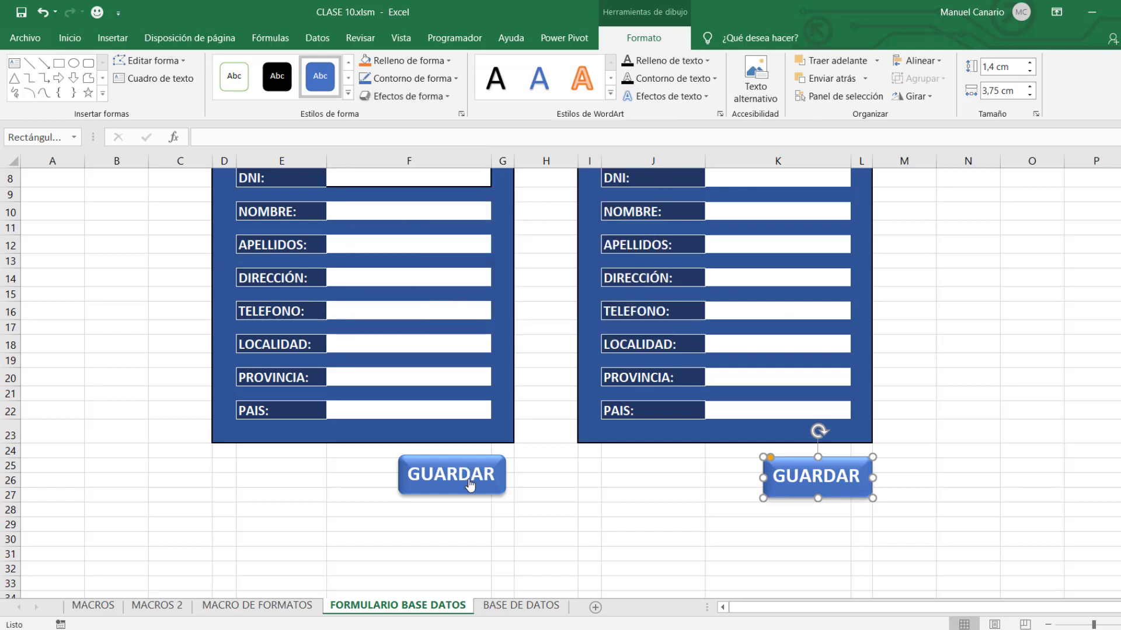
left_click(1010, 449)
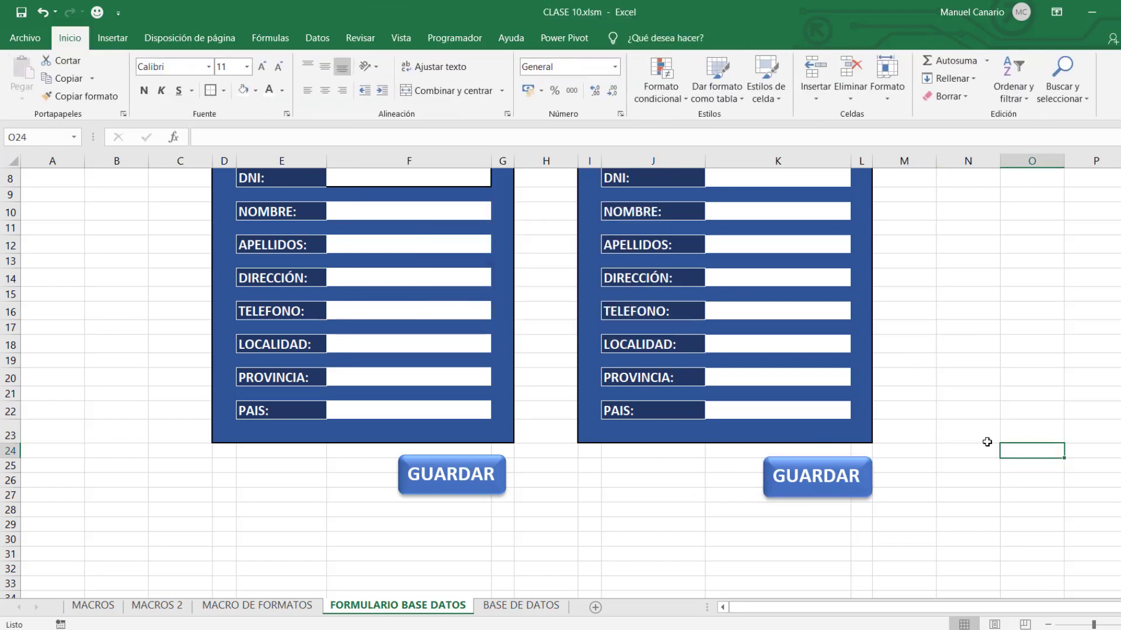
Link the GUARDAR macro to the GUARDAR button under the right-hand form, then deselect it.
scroll(908, 324, "up", 3)
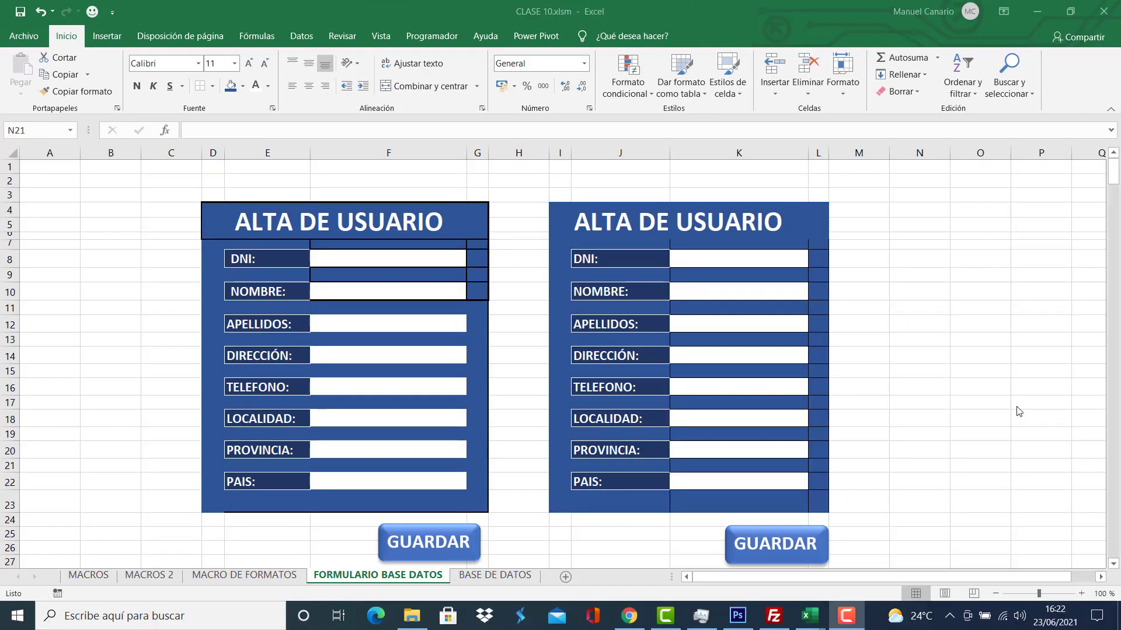
right_click(816, 538)
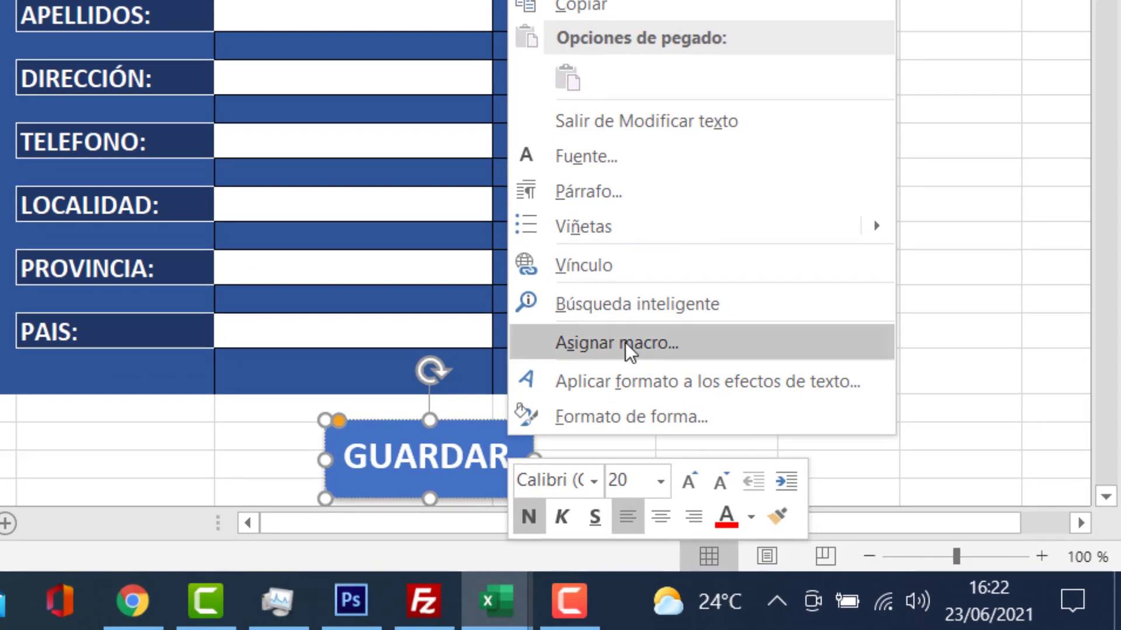
left_click(625, 342)
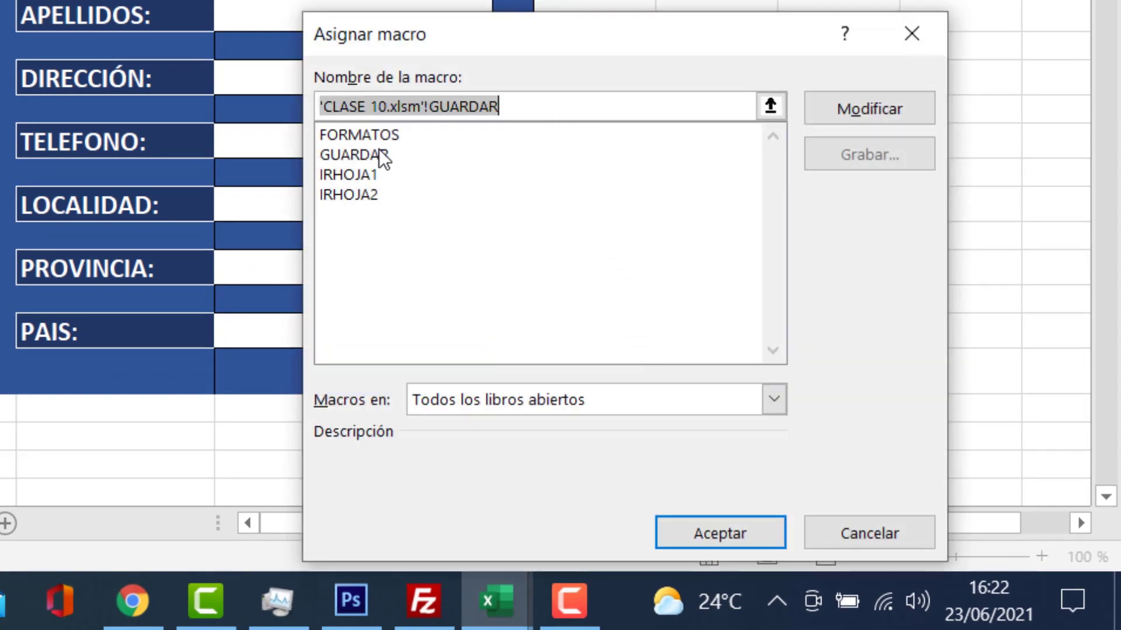
left_click(376, 155)
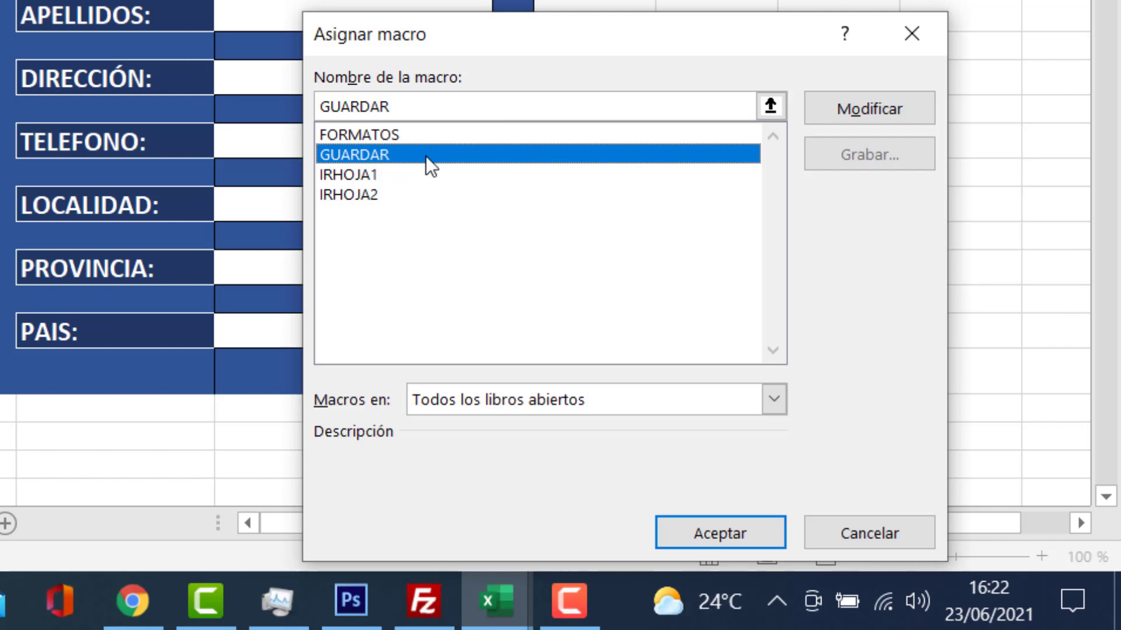
left_click_drag(583, 21, 546, 0)
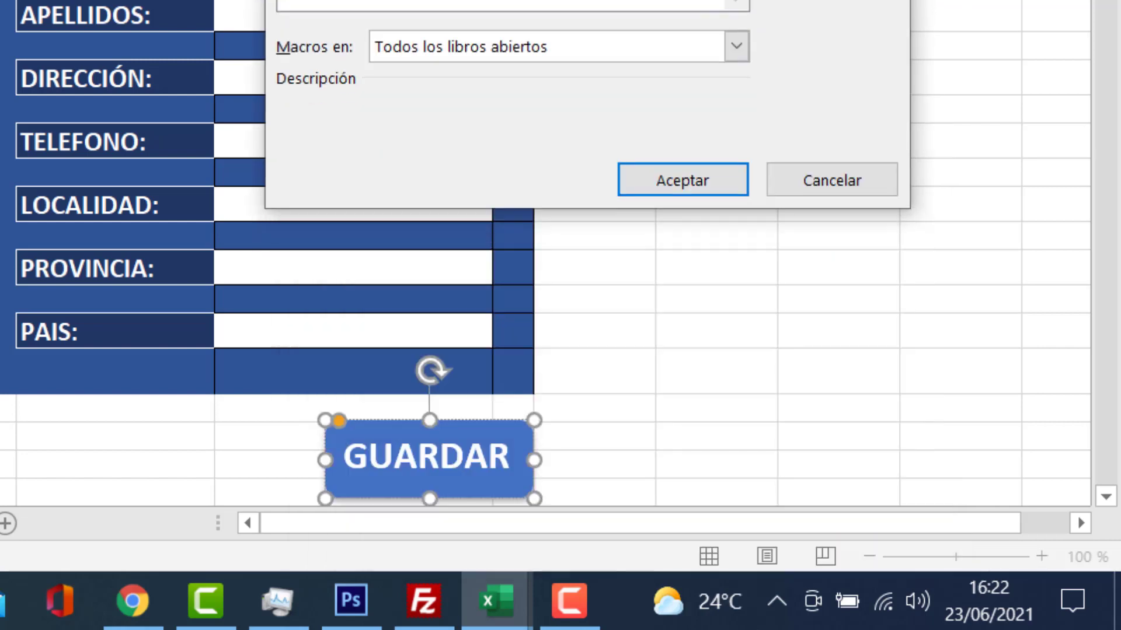
left_click(677, 180)
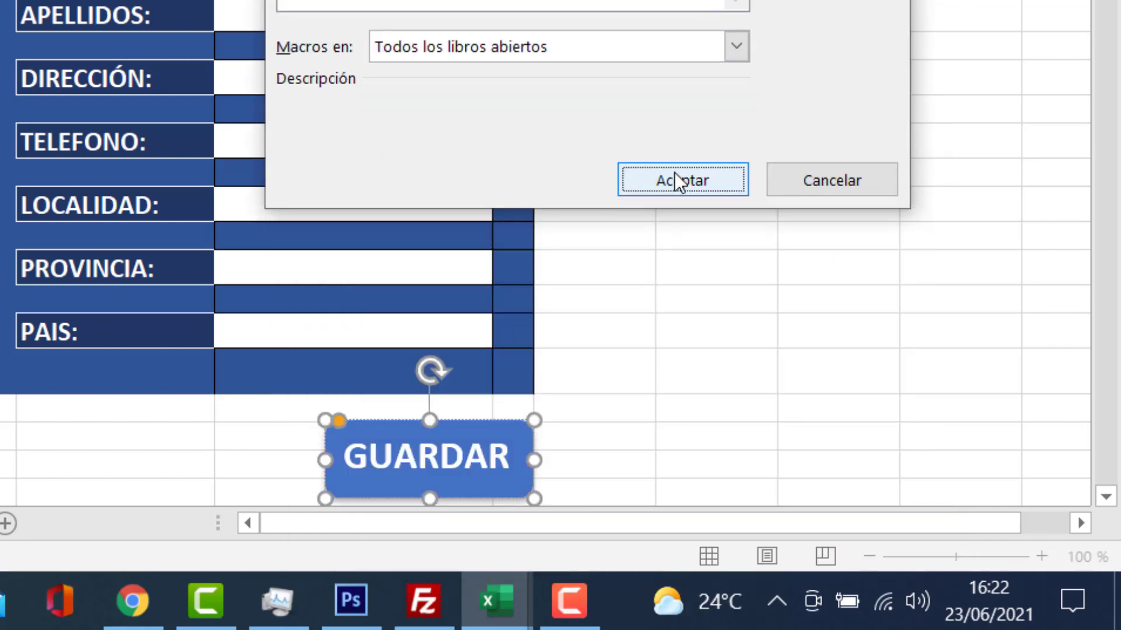
left_click(721, 272)
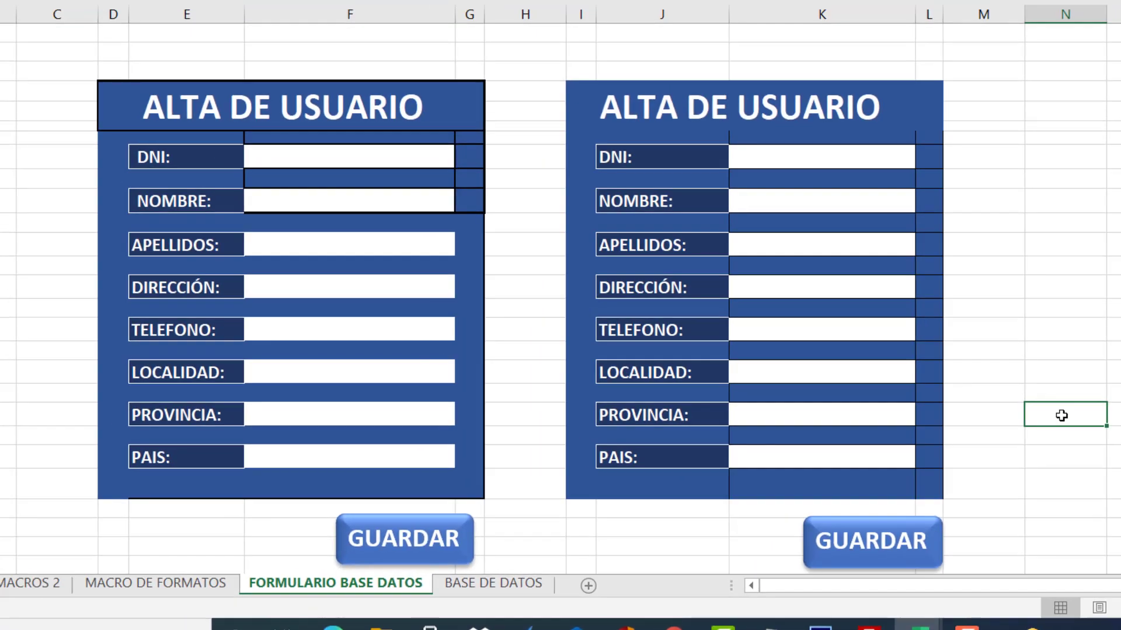
Enter the test user's DNI, first name and surnames in the second form.
left_click(784, 161)
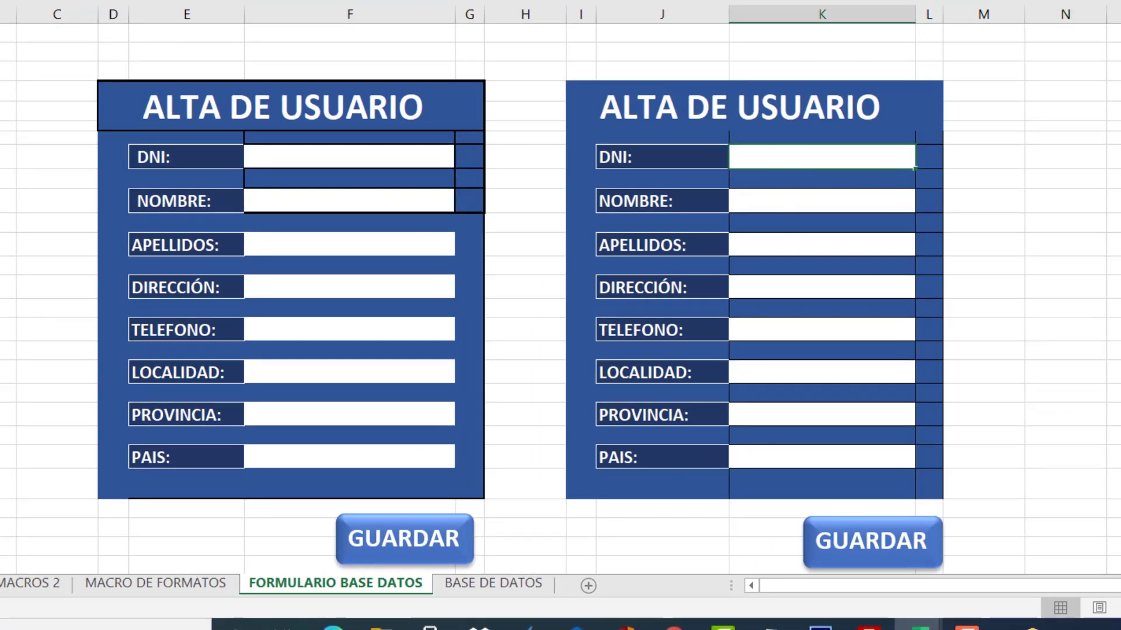
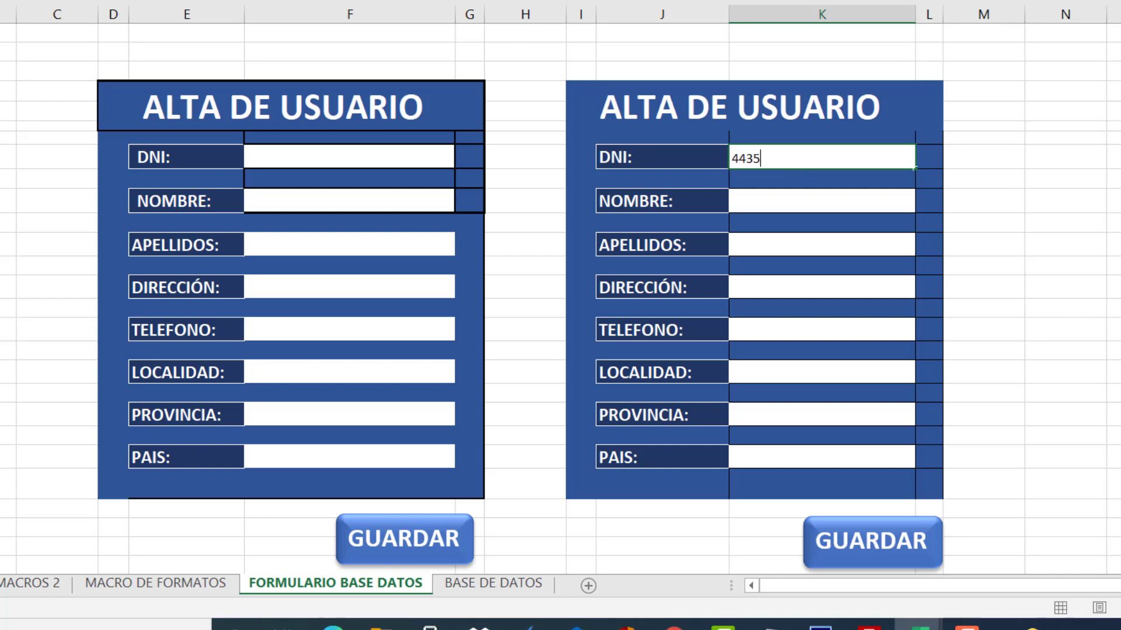
key("Tab")
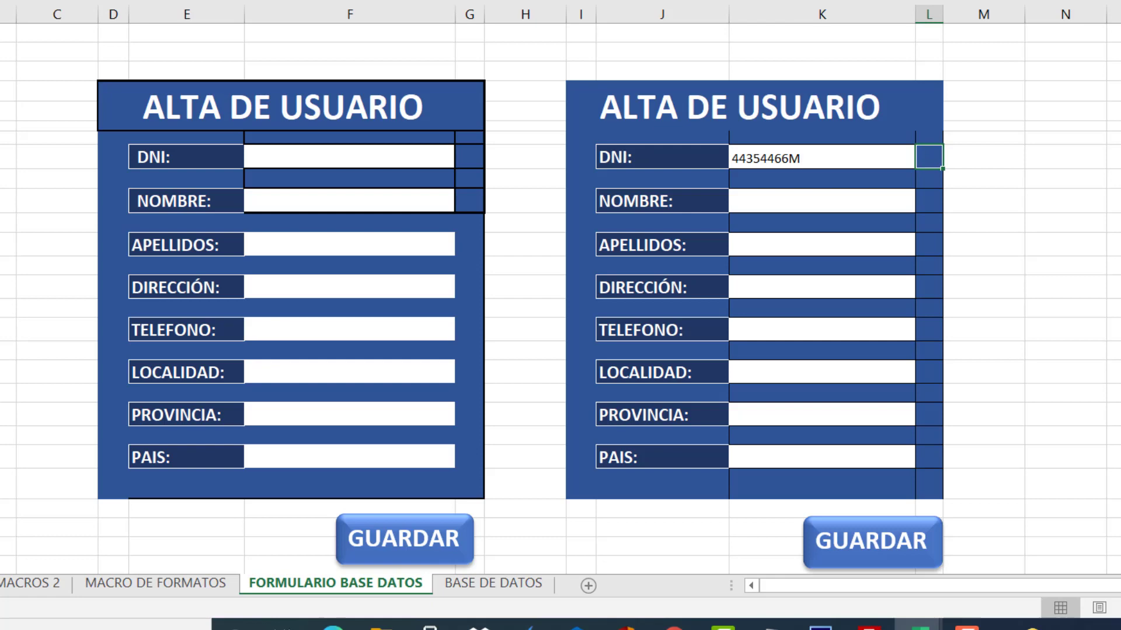
left_click(812, 199)
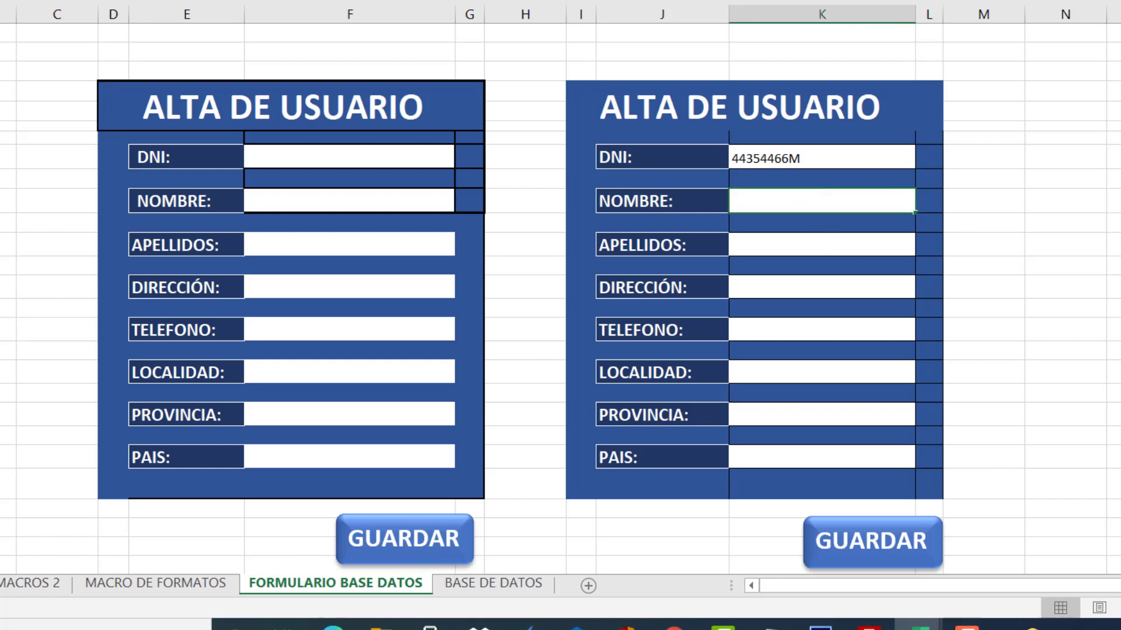
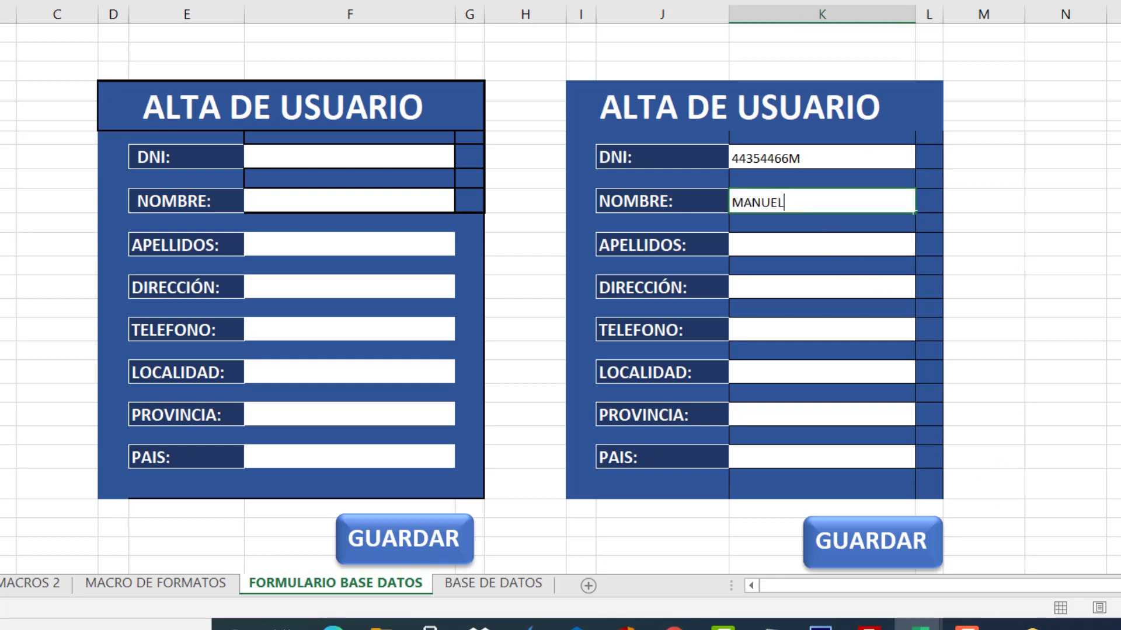
left_click(820, 243)
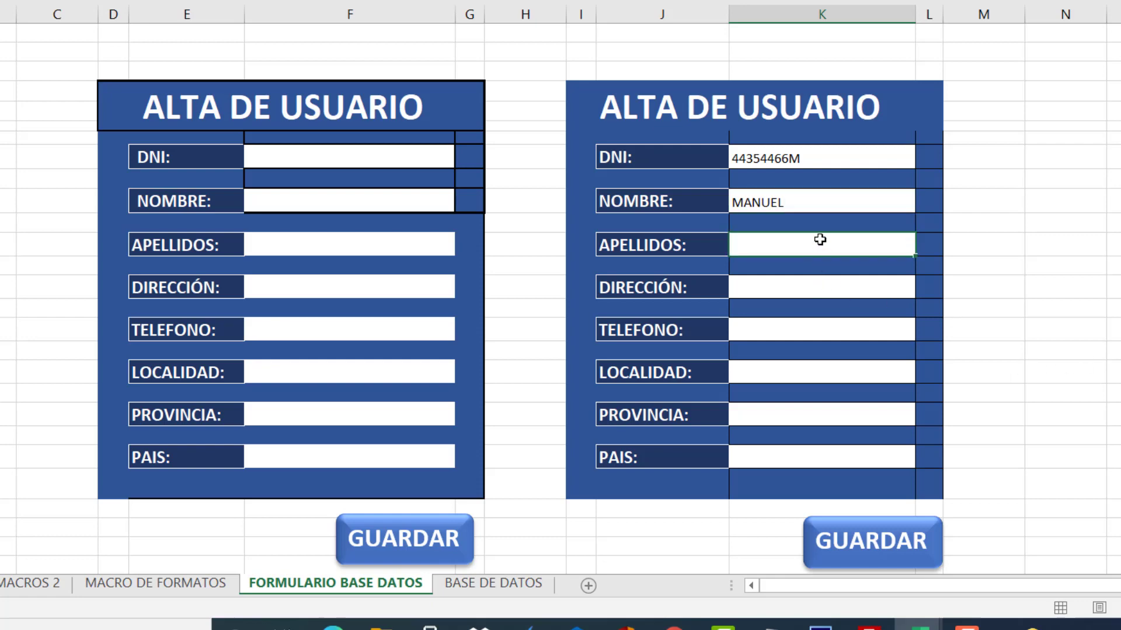
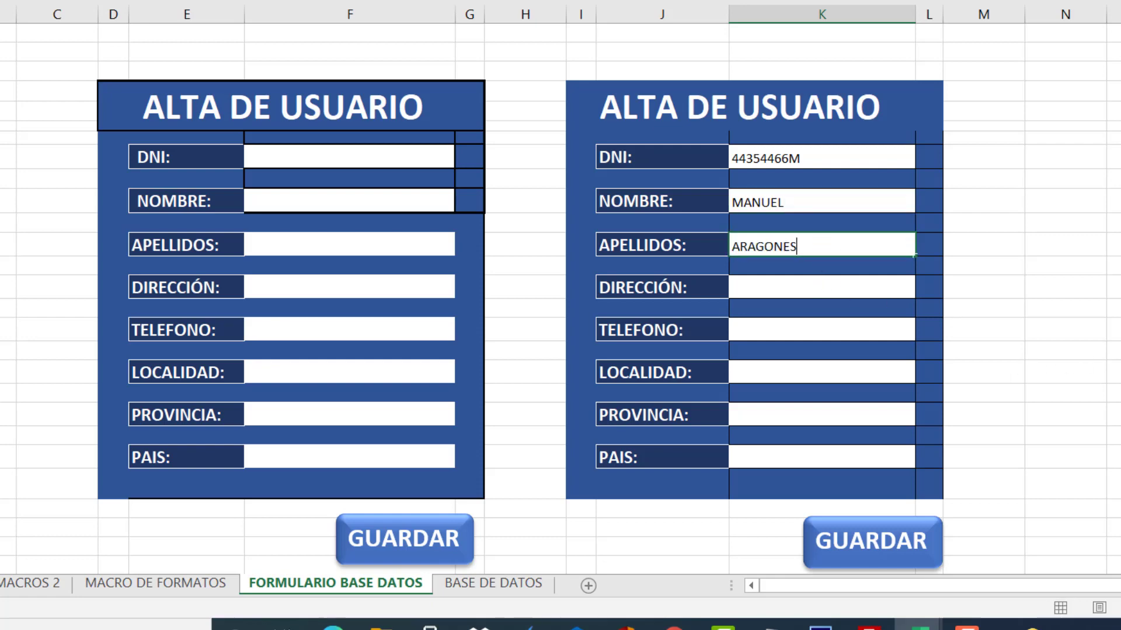
left_click(782, 281)
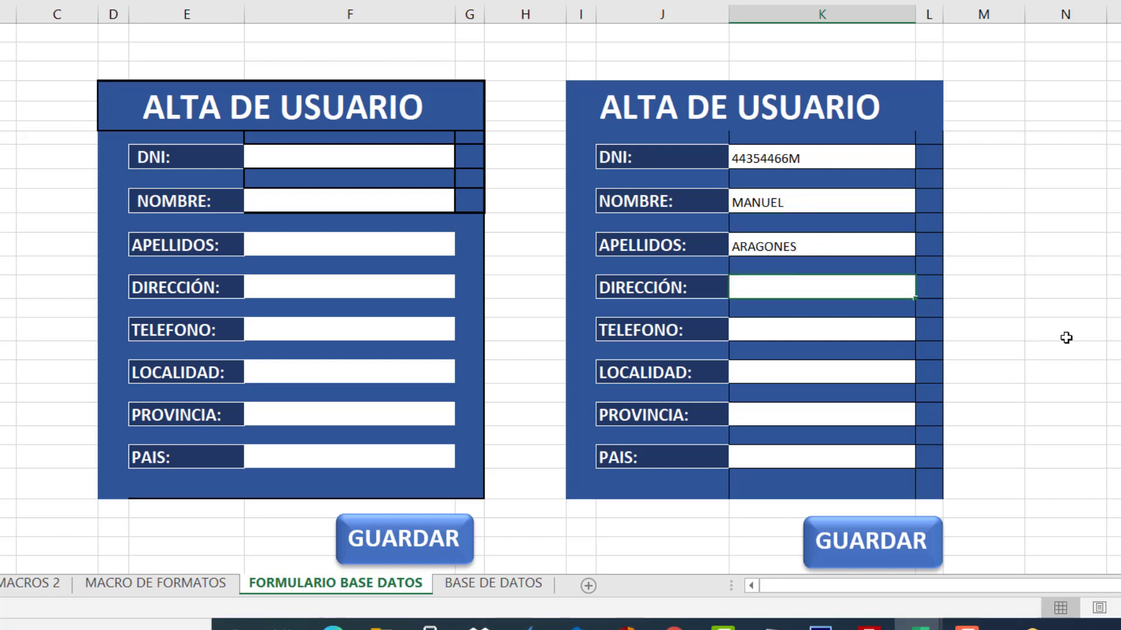
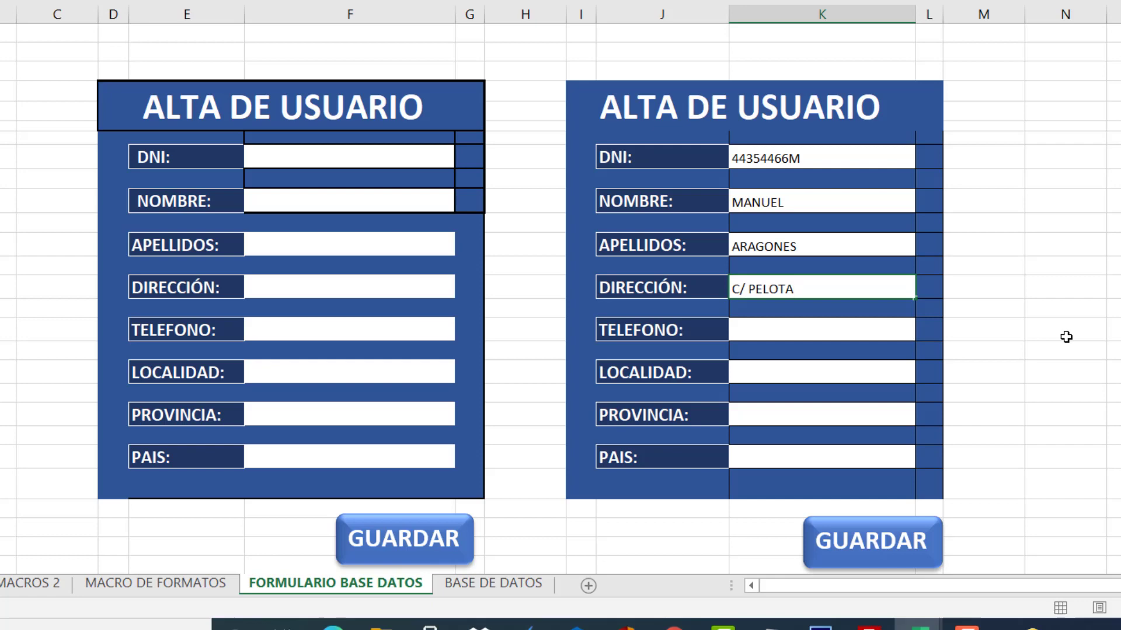
Fill in the test user's street address, phone number, town, province and country.
key("Return")
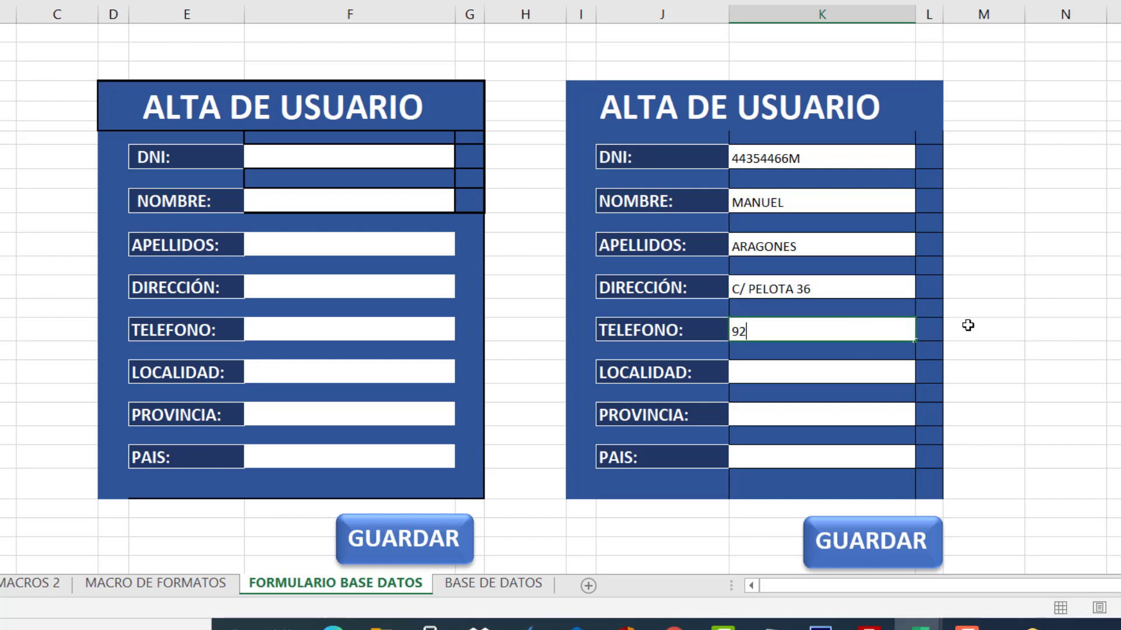
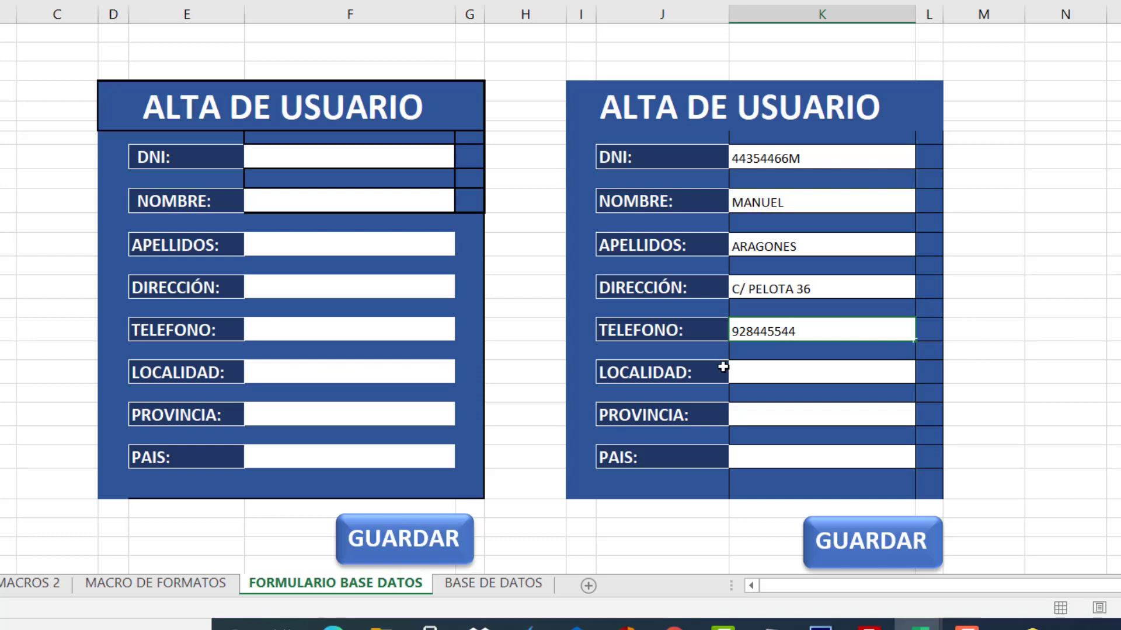
key("Return")
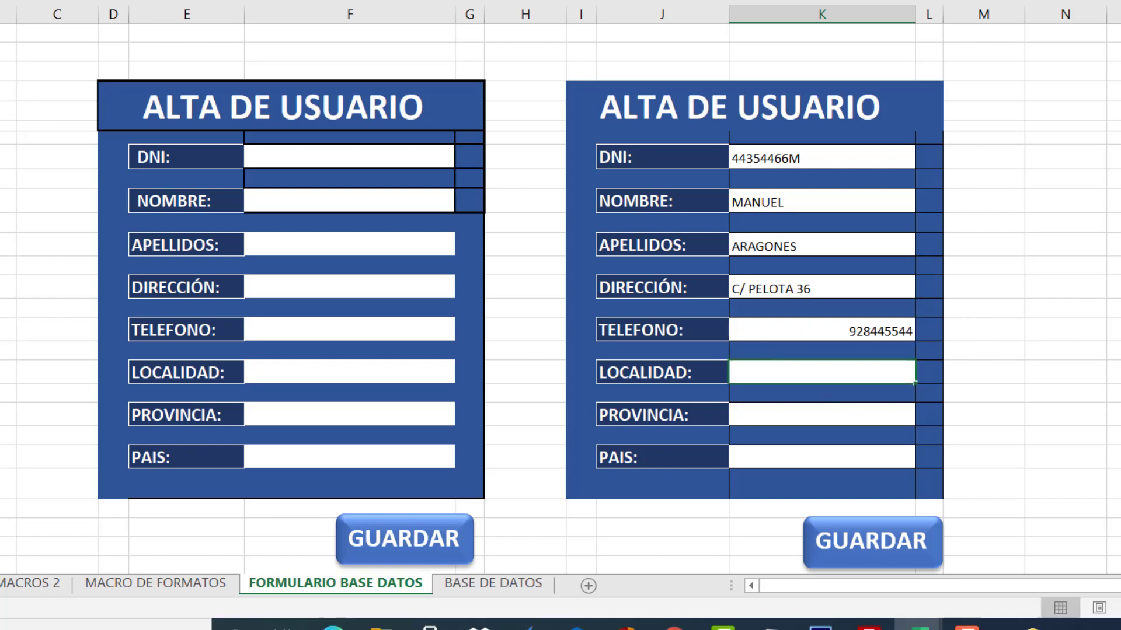
type("LAS PALMAS")
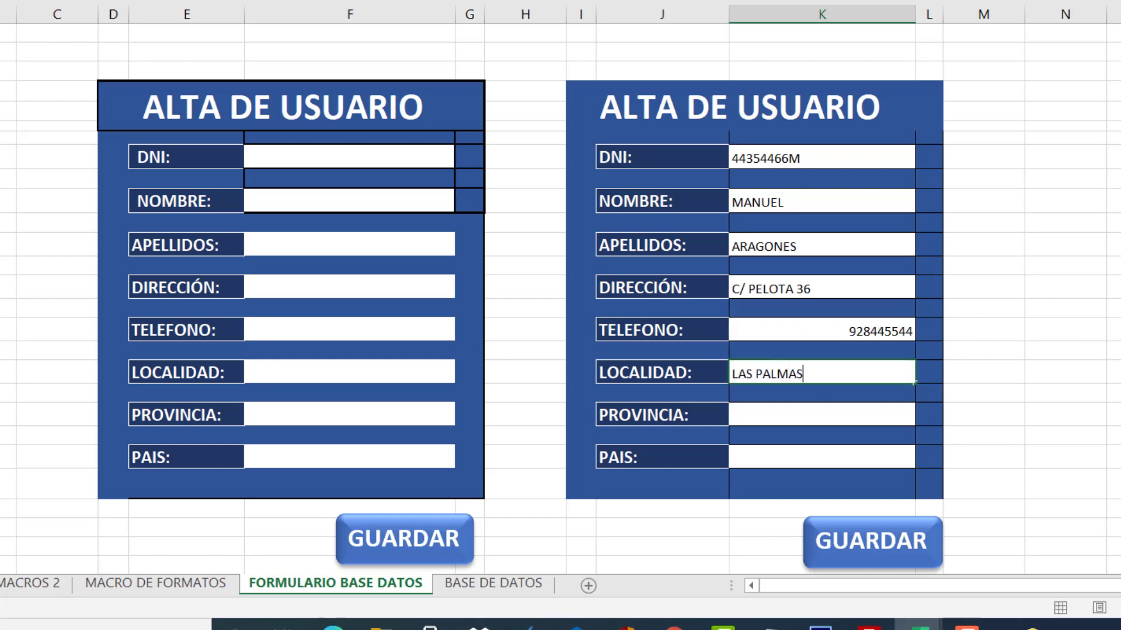
left_click(853, 418)
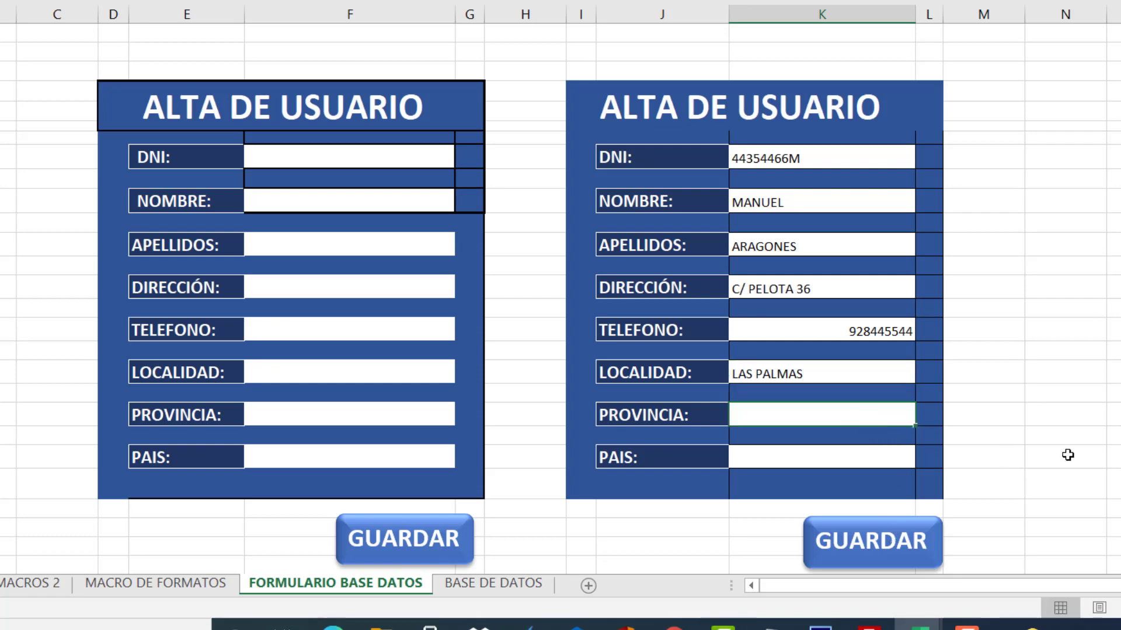
type("LAS PALMAS")
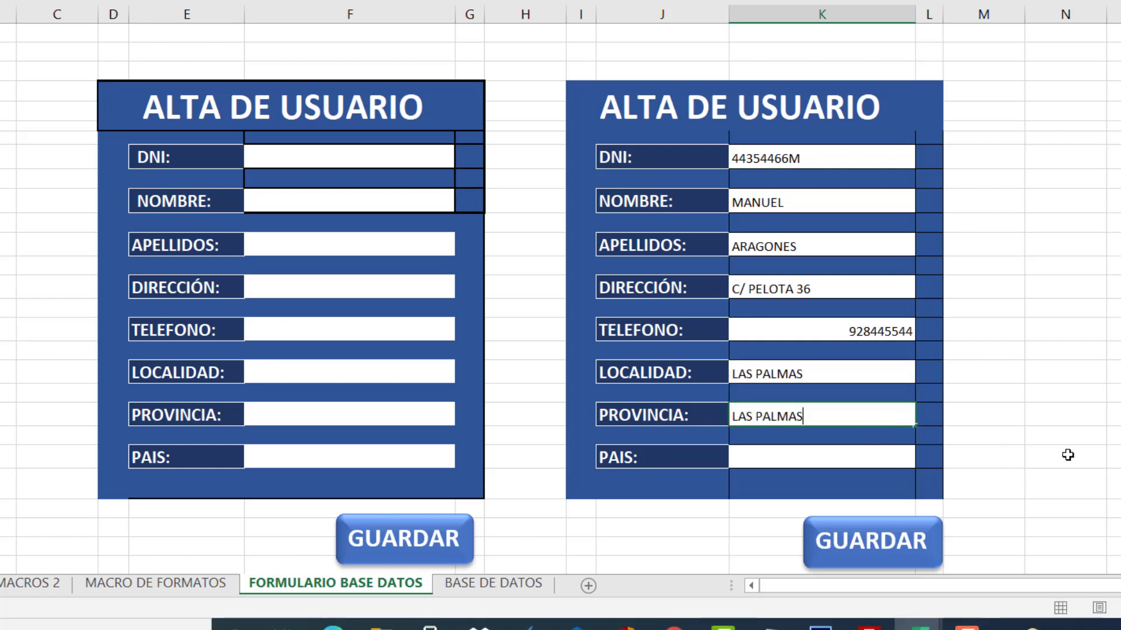
left_click(828, 453)
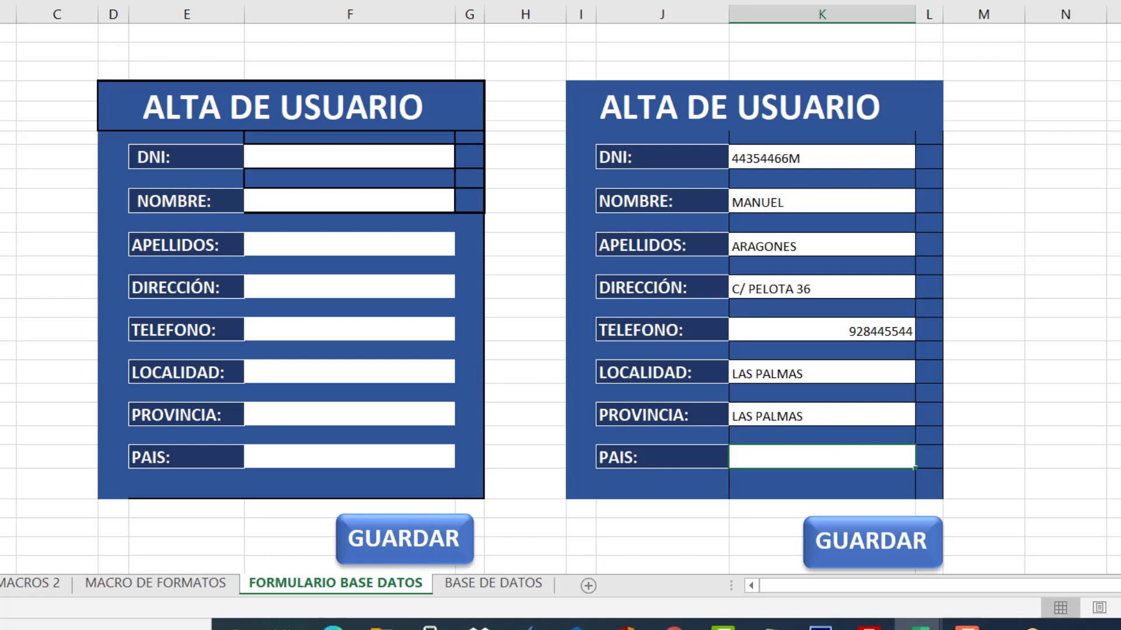
type("ESPAÑA")
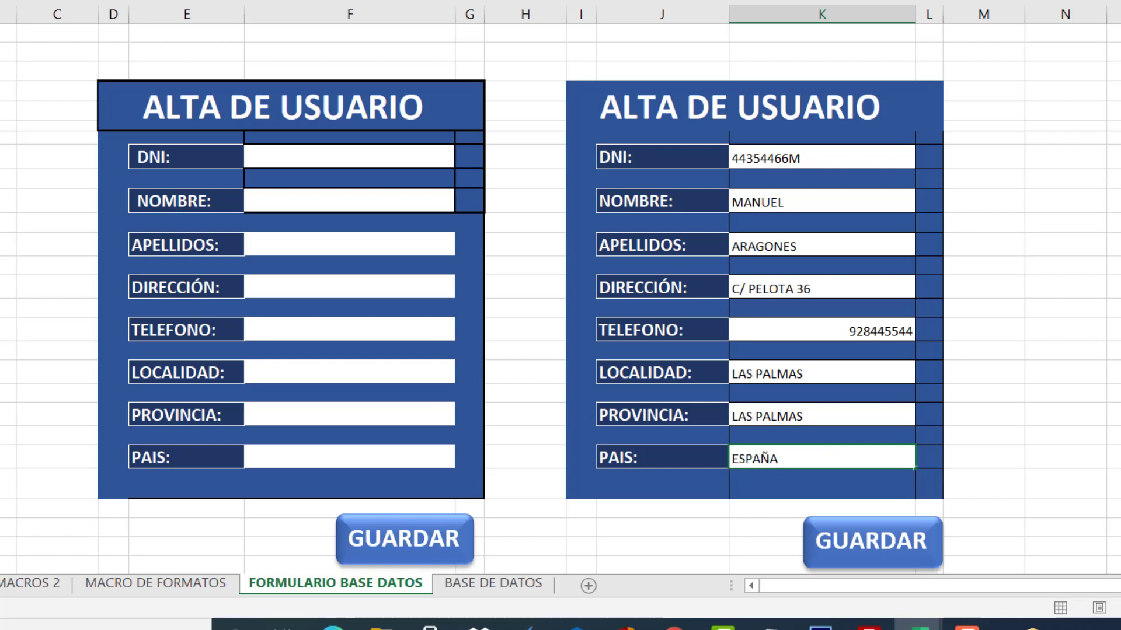
left_click(1028, 420)
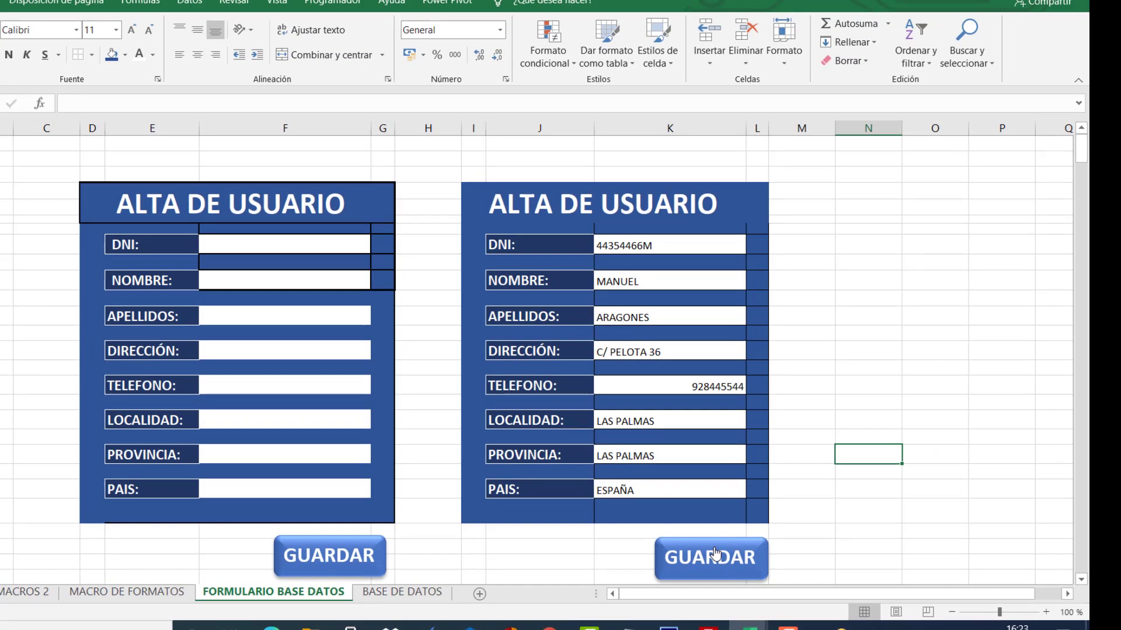
Save the second form's entry and confirm it appears as row 2 in BASE DE DATOS.
left_click(714, 551)
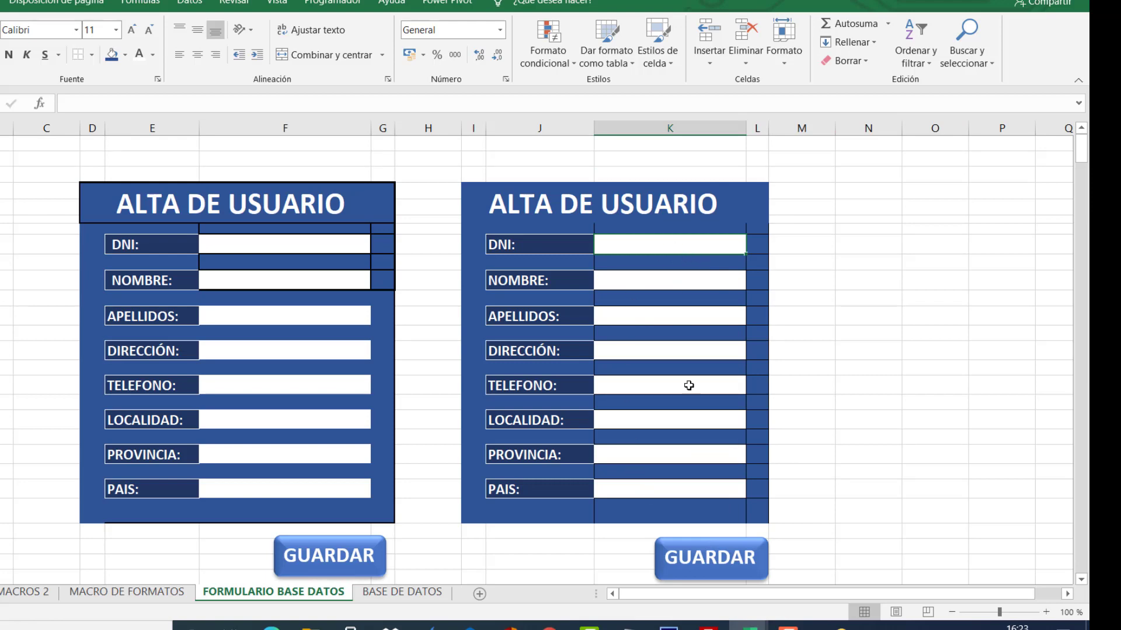
left_click(410, 592)
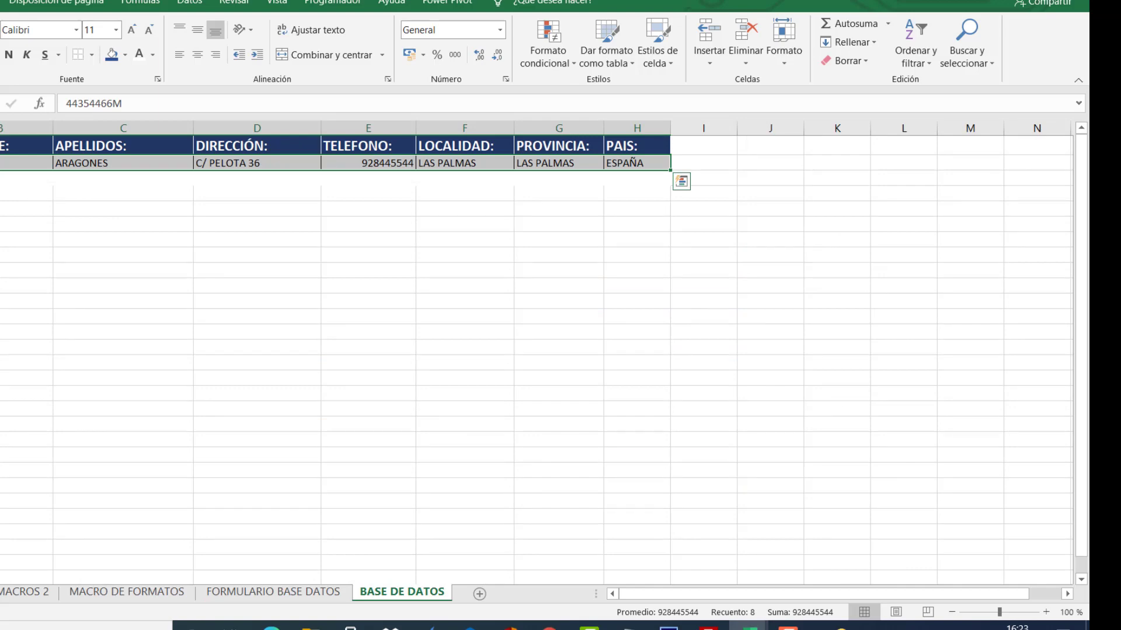
left_click(47, 182)
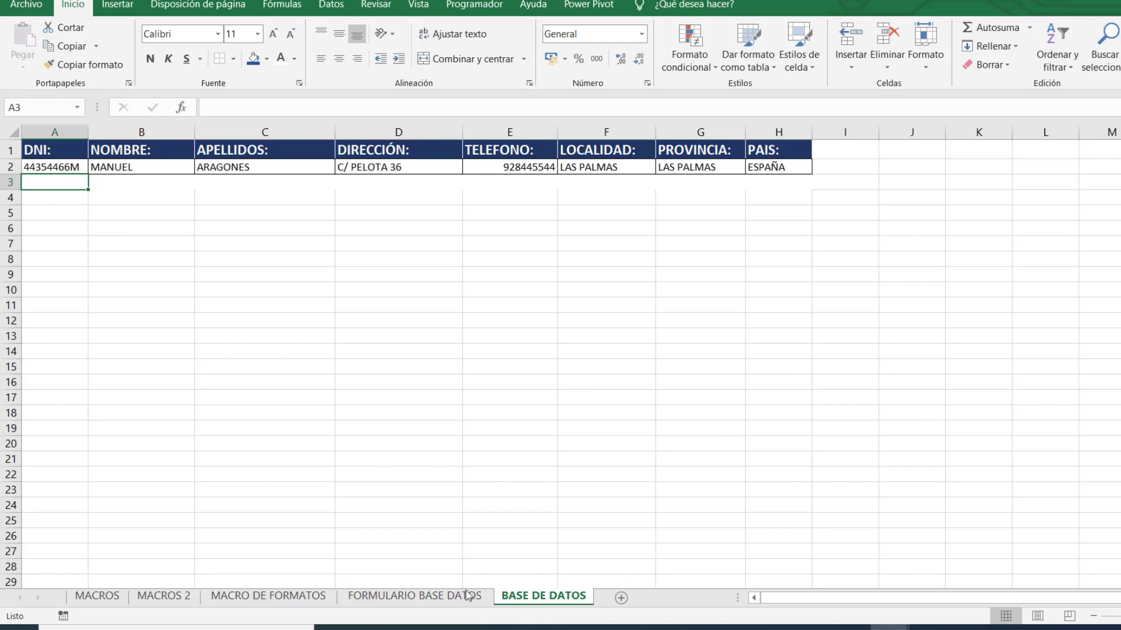
Verify the form's NOMBRE, APELLIDOS and DIRECCIÓN fields are cleared, then return to BASE DE DATOS.
left_click(414, 596)
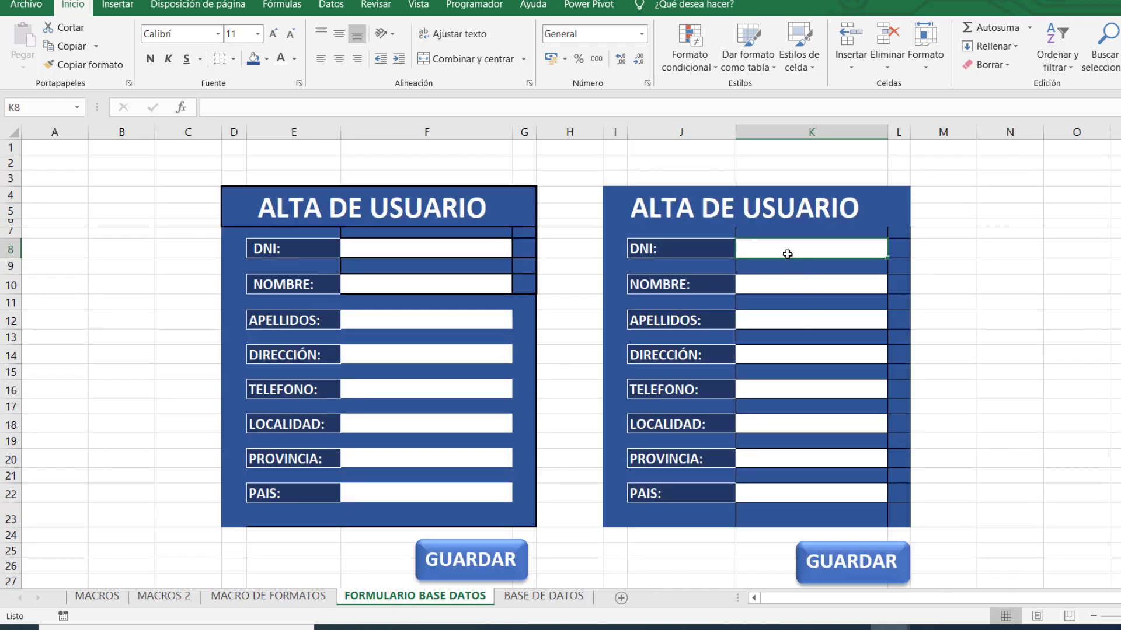
left_click(792, 285)
left_click(796, 320)
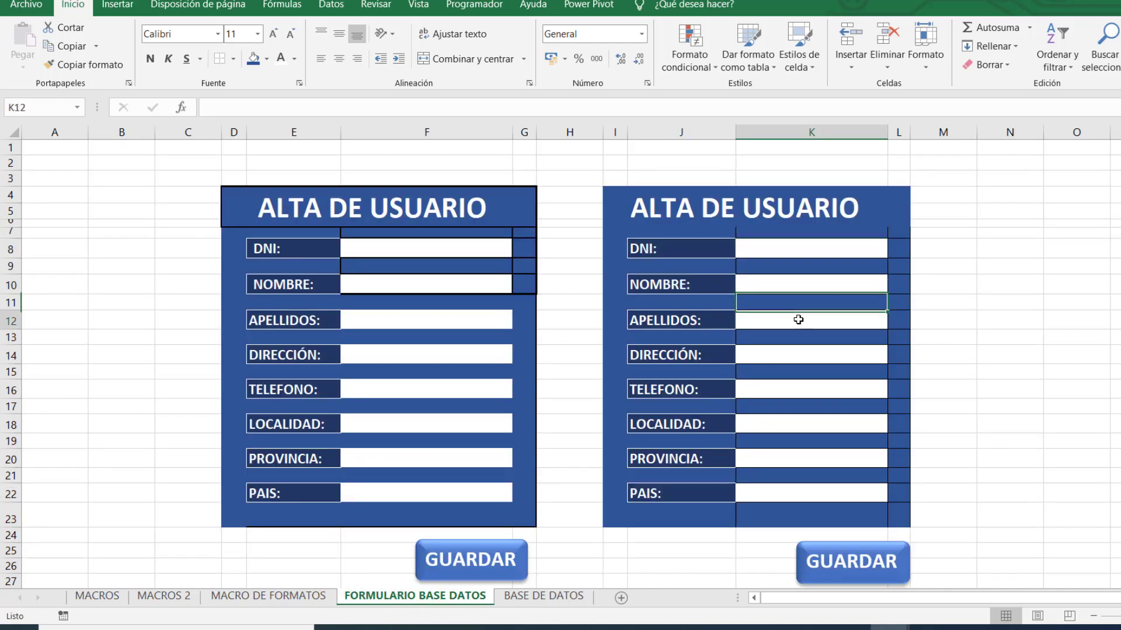
left_click(810, 358)
left_click(541, 596)
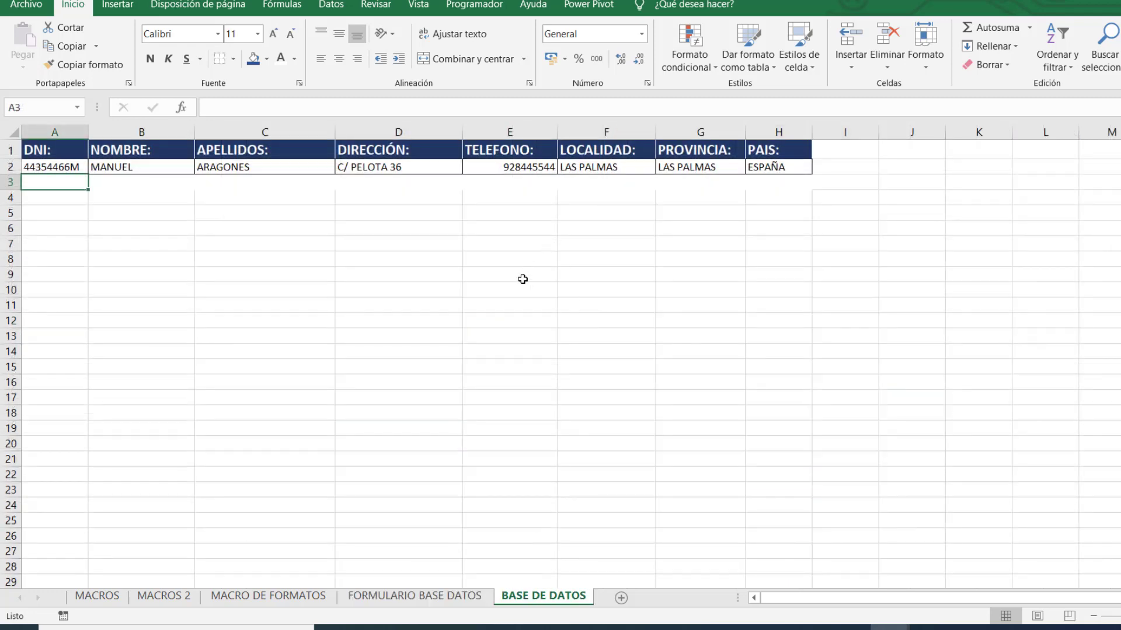
left_click(475, 296)
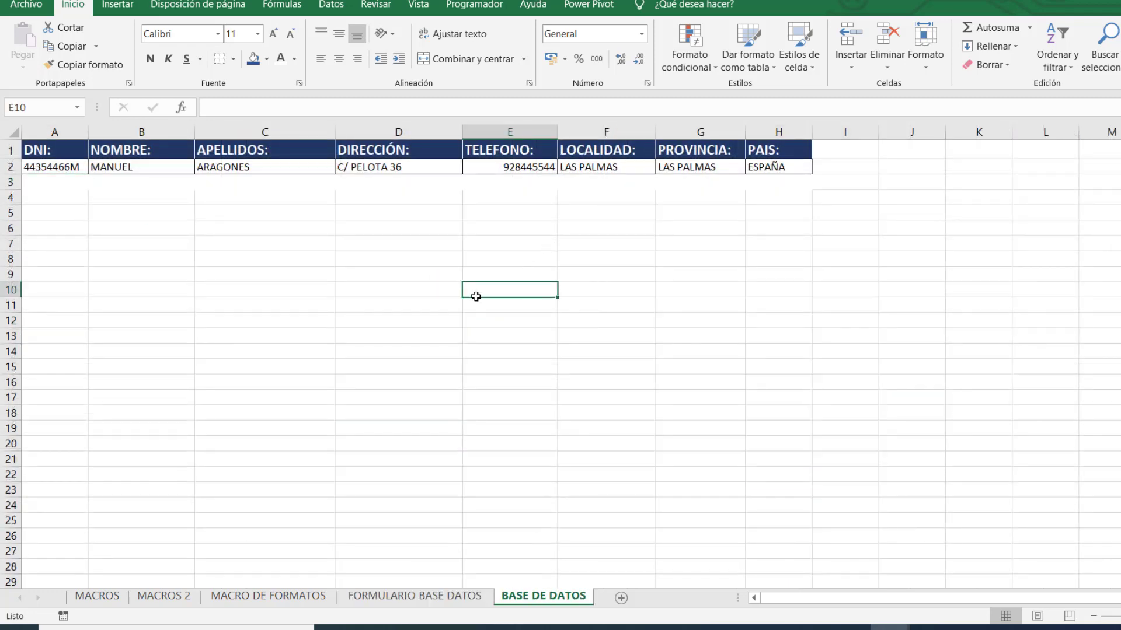